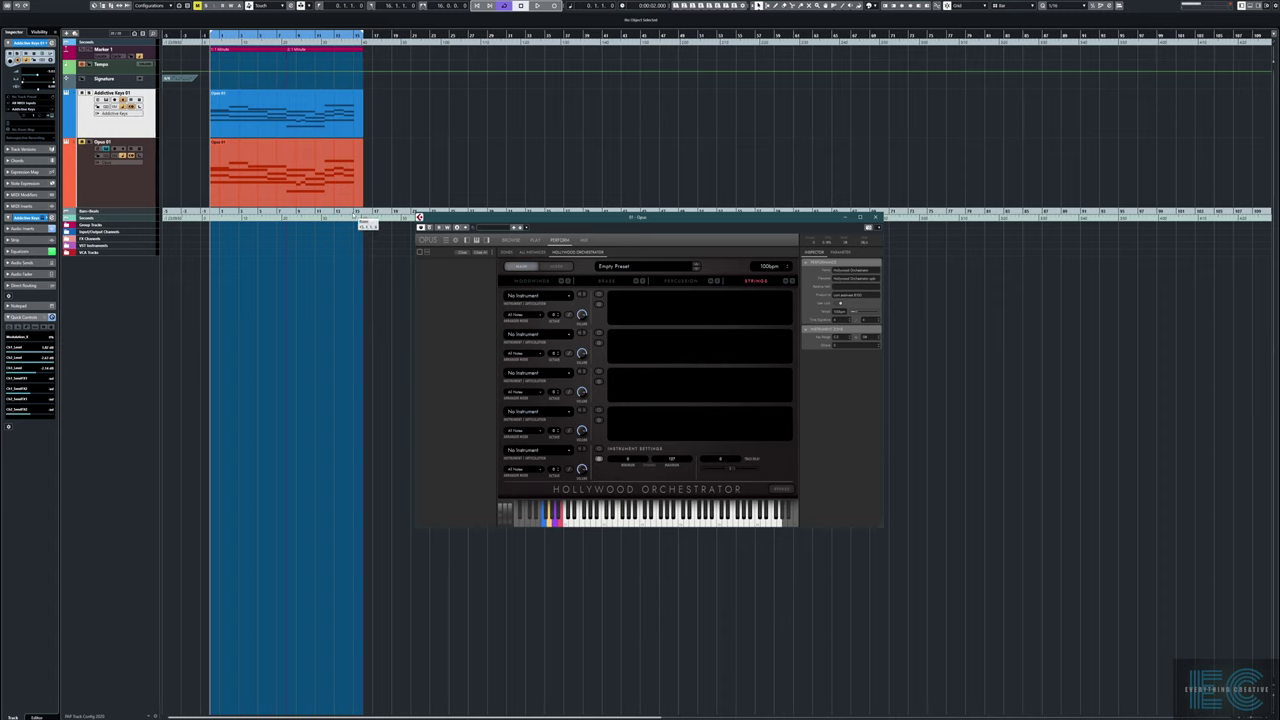
# Open the chord progression's MIDI part in the Key Editor and play it back
pyautogui.doubleClick(284, 124)
pyautogui.moveTo(548, 212); pyautogui.dragTo(597, 215)
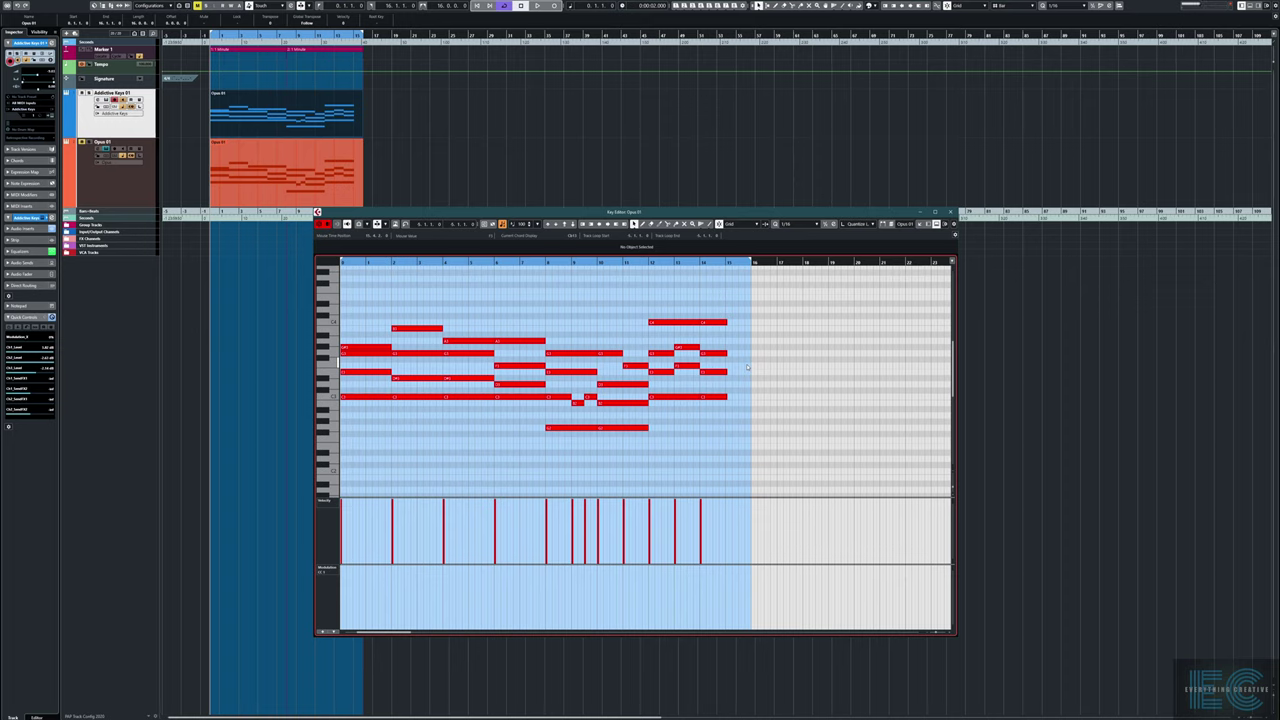
pyautogui.press('space')
# Bring up the MixConsole beside the notes and view the Pro-R reverb insert on the Addictive Keys 01 channel
pyautogui.moveTo(347, 688)
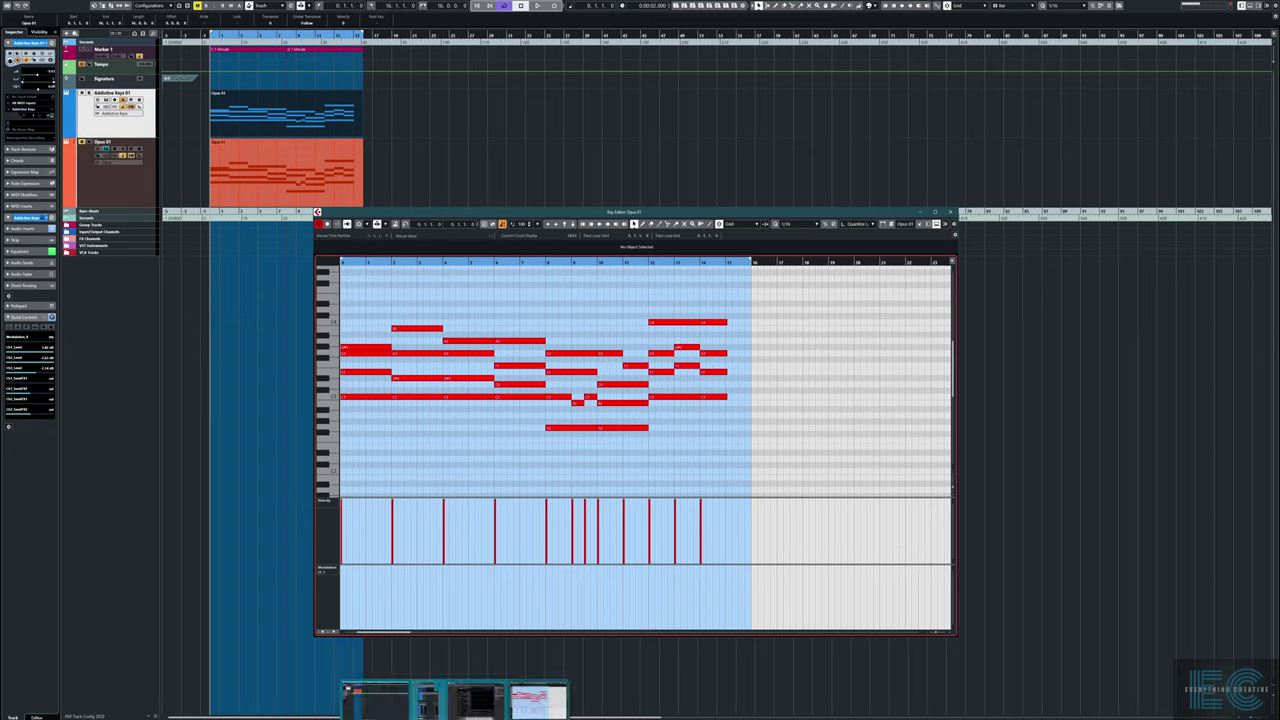
pyautogui.click(427, 700)
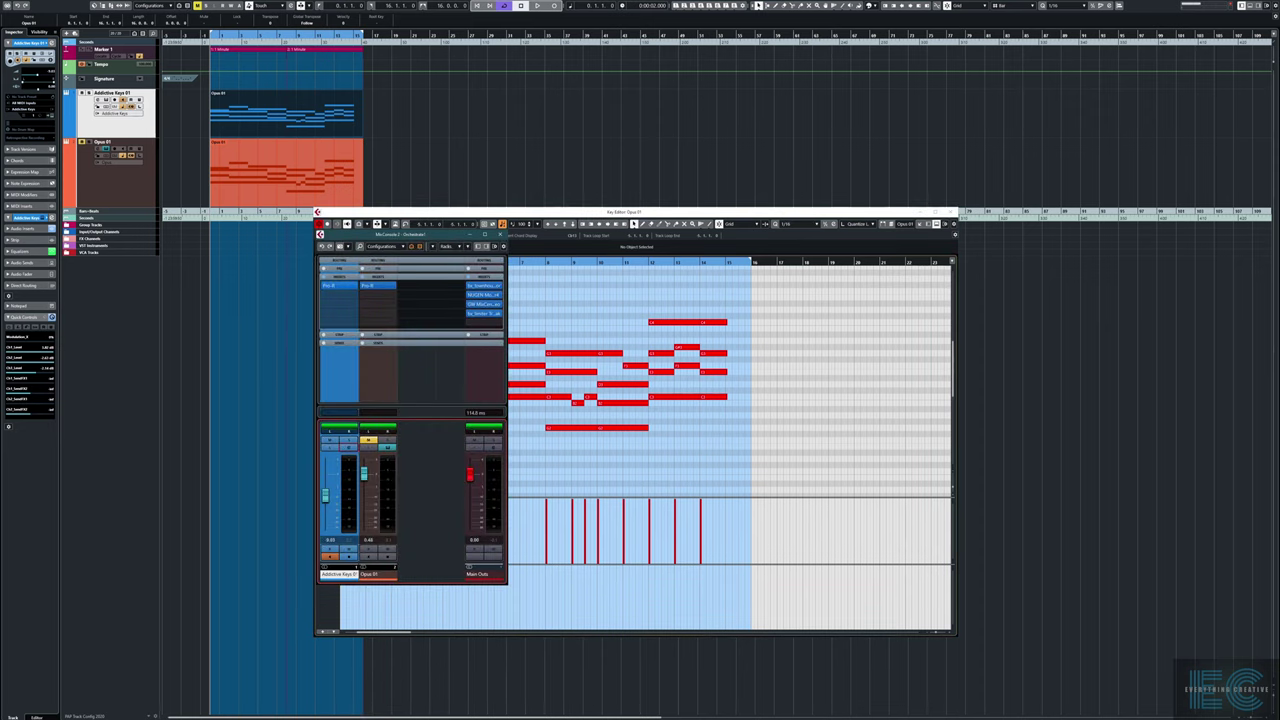
pyautogui.moveTo(413, 234); pyautogui.dragTo(889, 262)
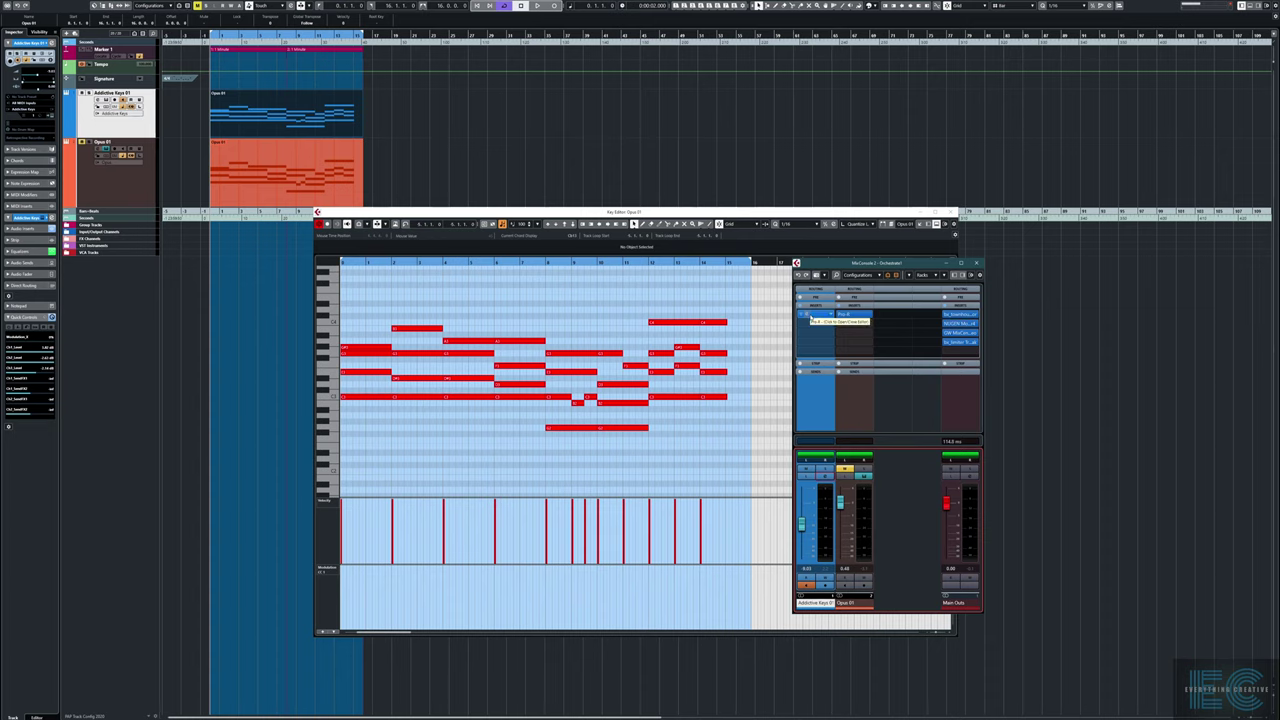
pyautogui.click(808, 316)
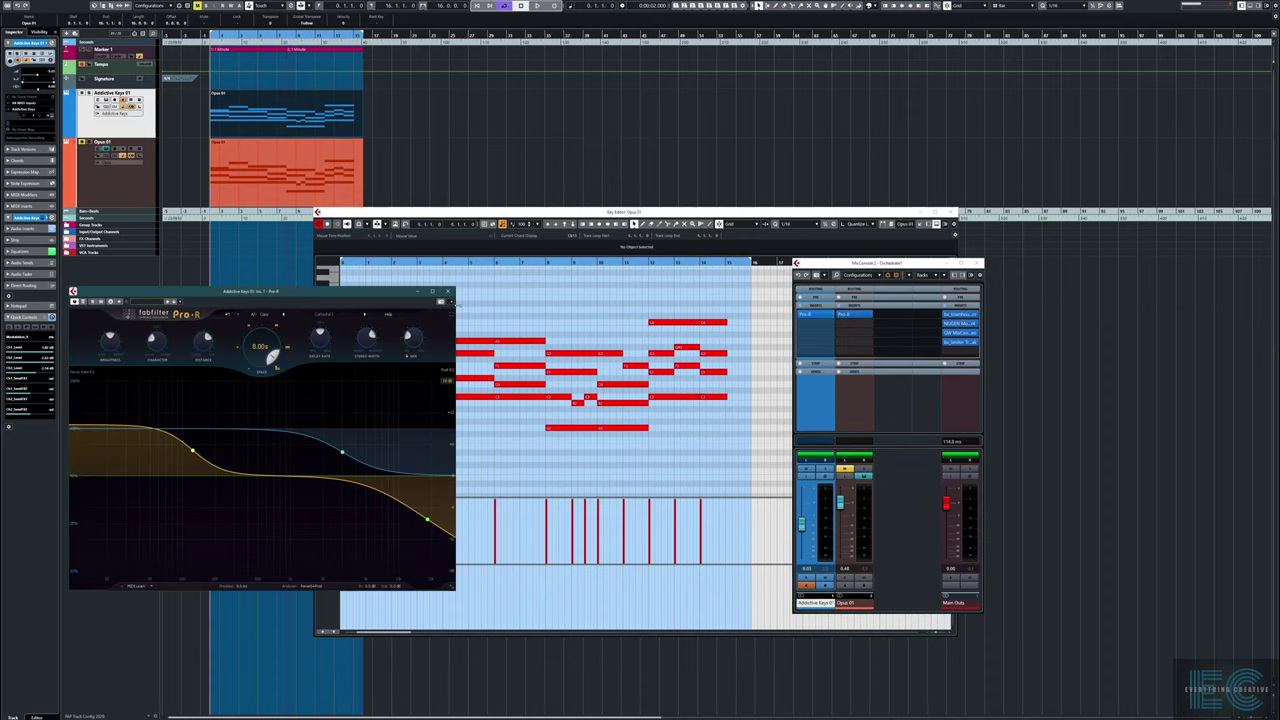
pyautogui.click(447, 291)
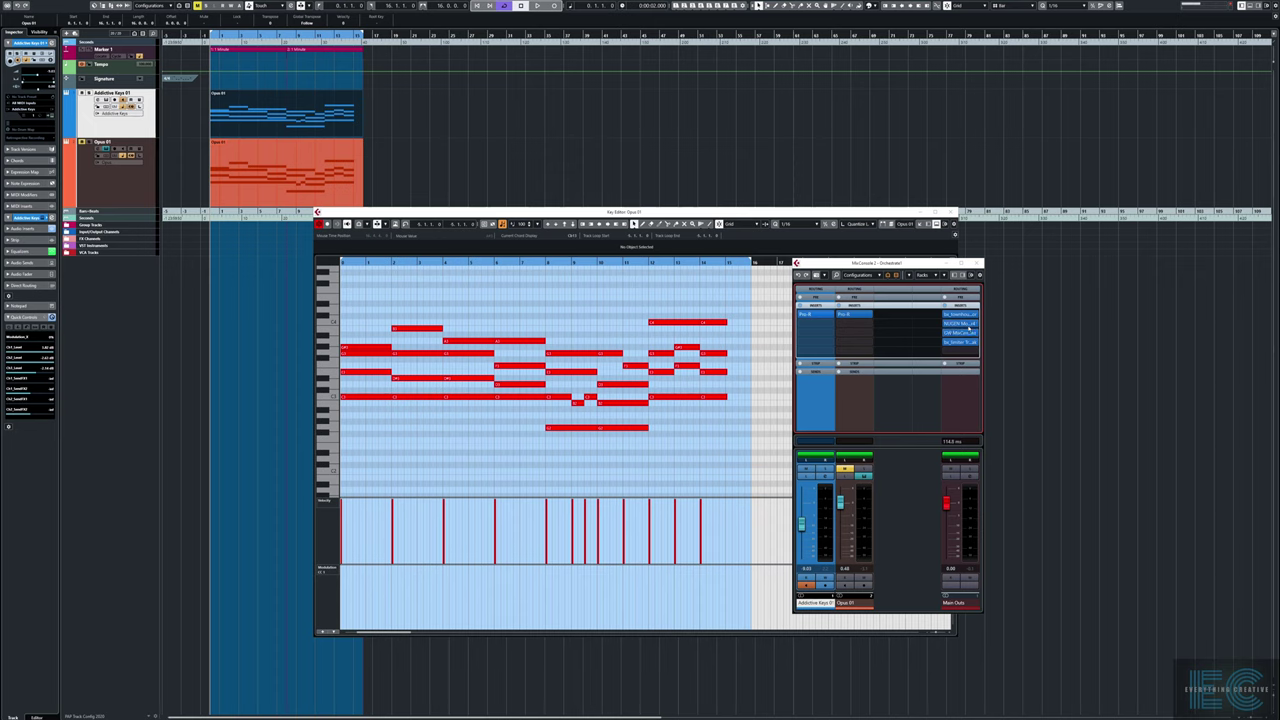
# Inspect the NUGEN Monofilter, MixCentric and True Peak limiter inserts on the Main Outs channel, closing each plug-in
pyautogui.click(949, 324)
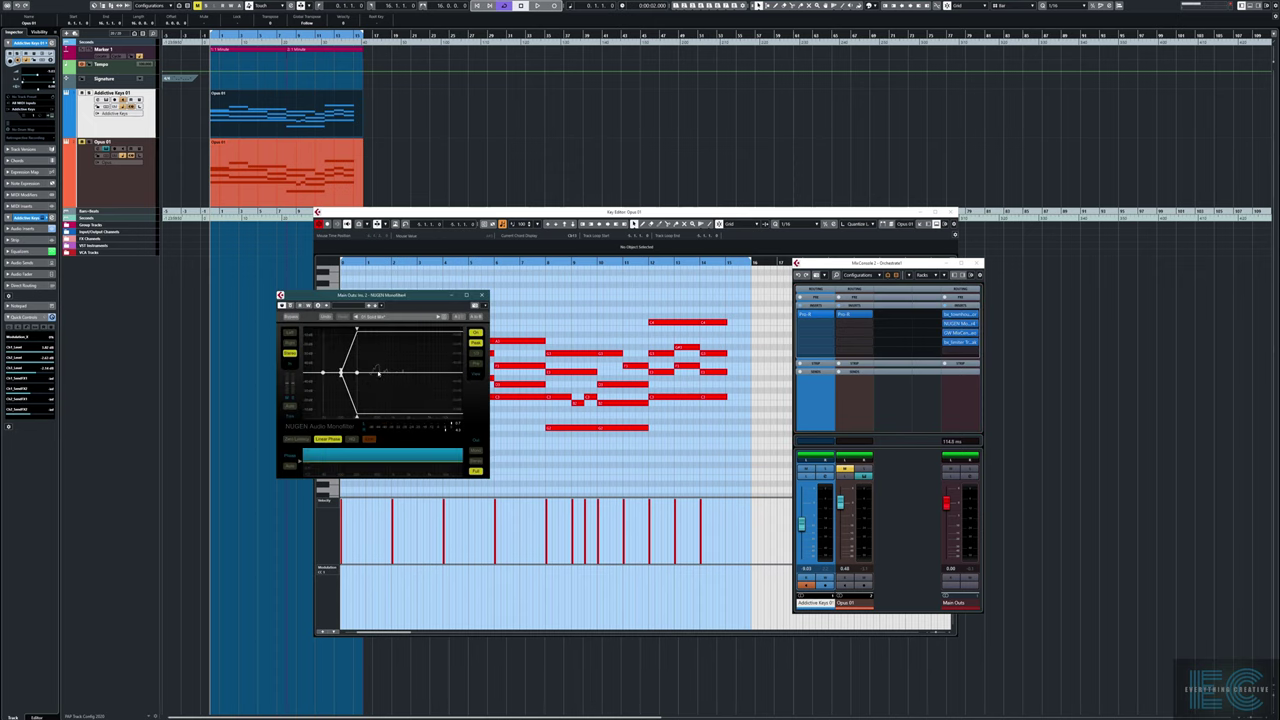
pyautogui.moveTo(395, 297); pyautogui.dragTo(483, 299)
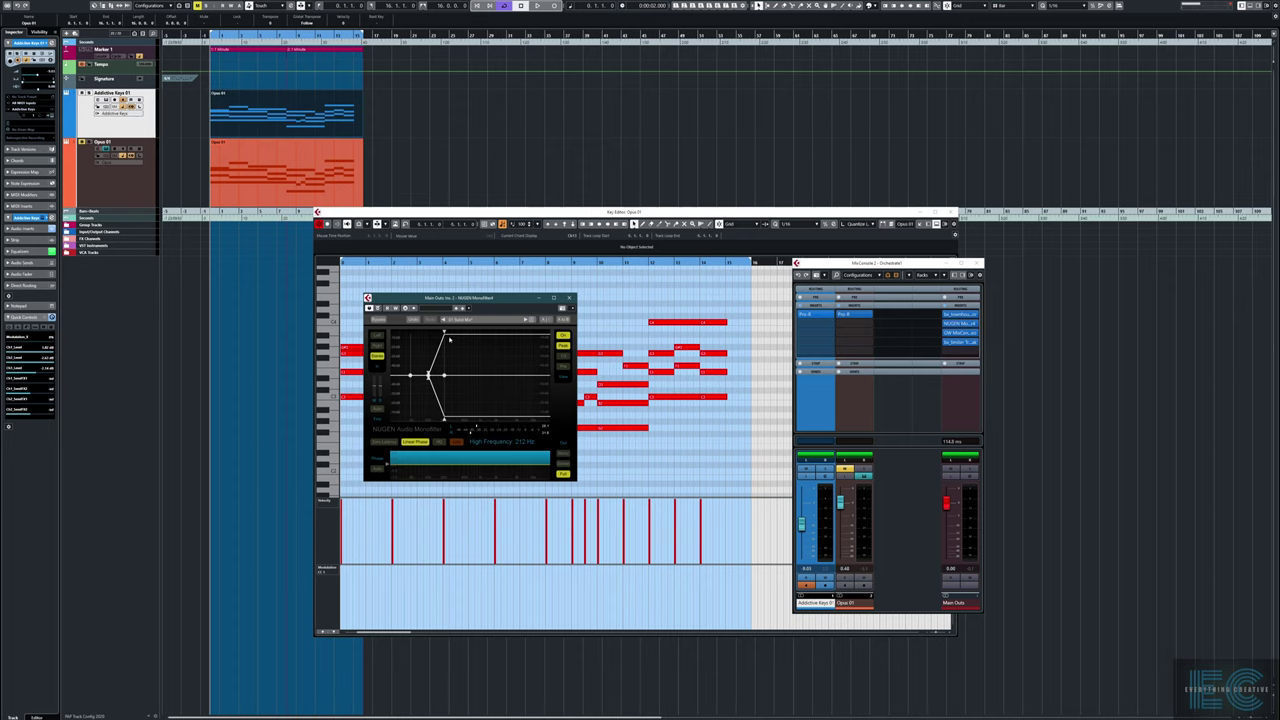
pyautogui.click(568, 298)
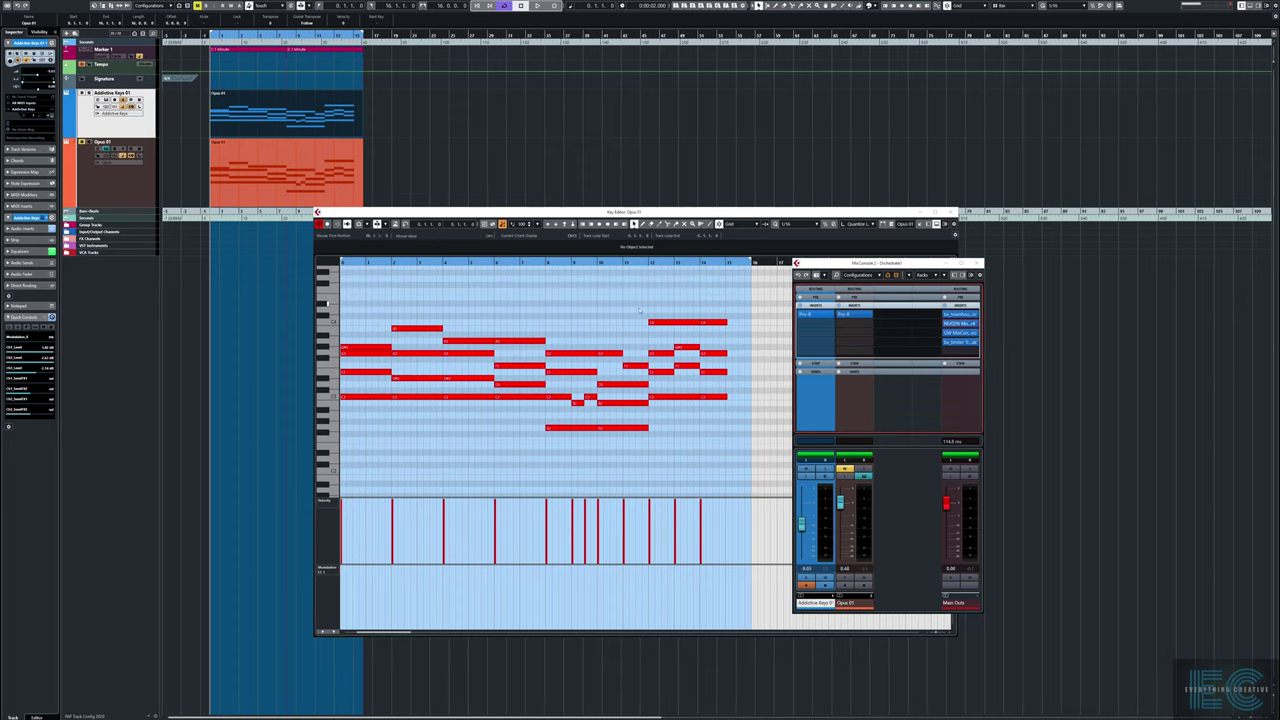
pyautogui.click(958, 332)
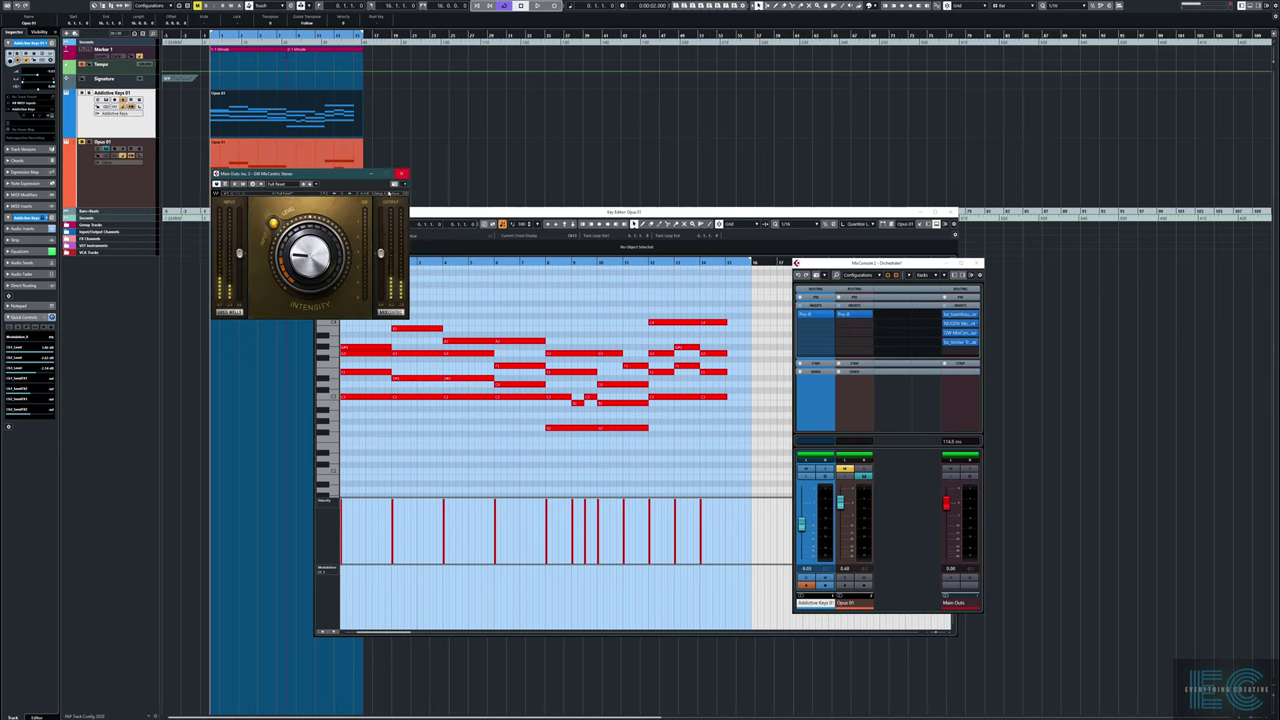
pyautogui.click(400, 175)
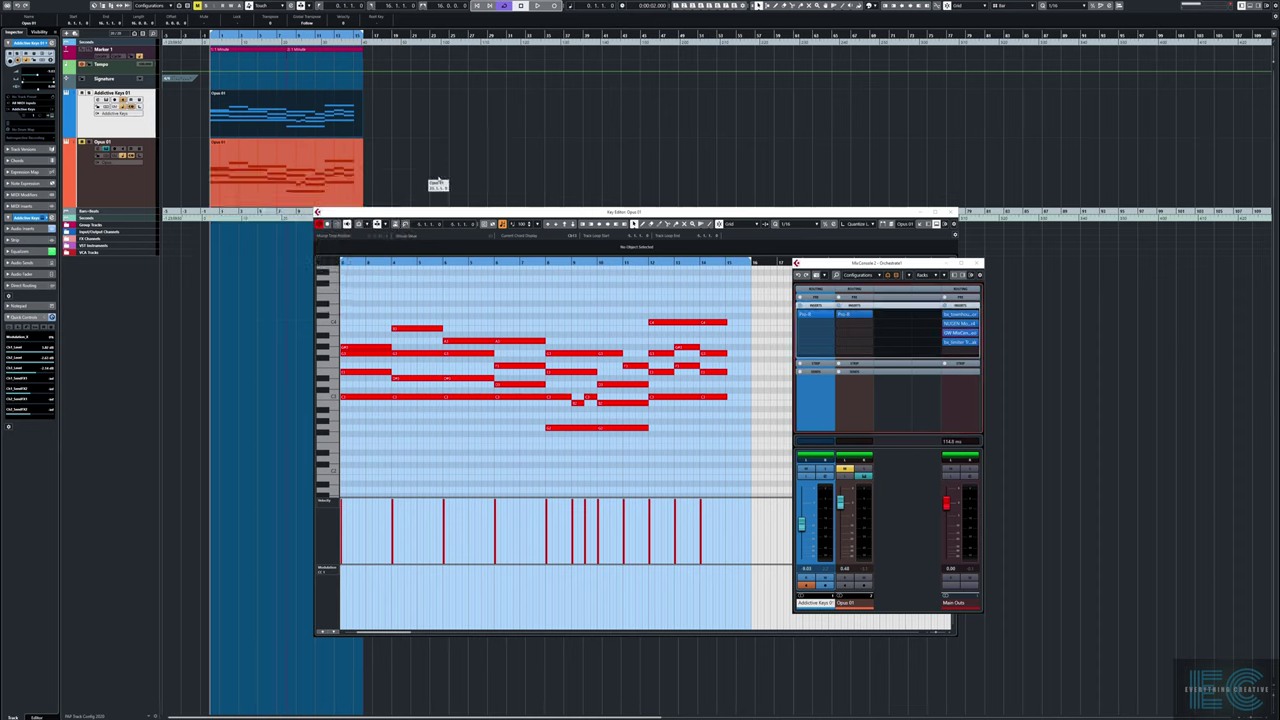
pyautogui.click(951, 343)
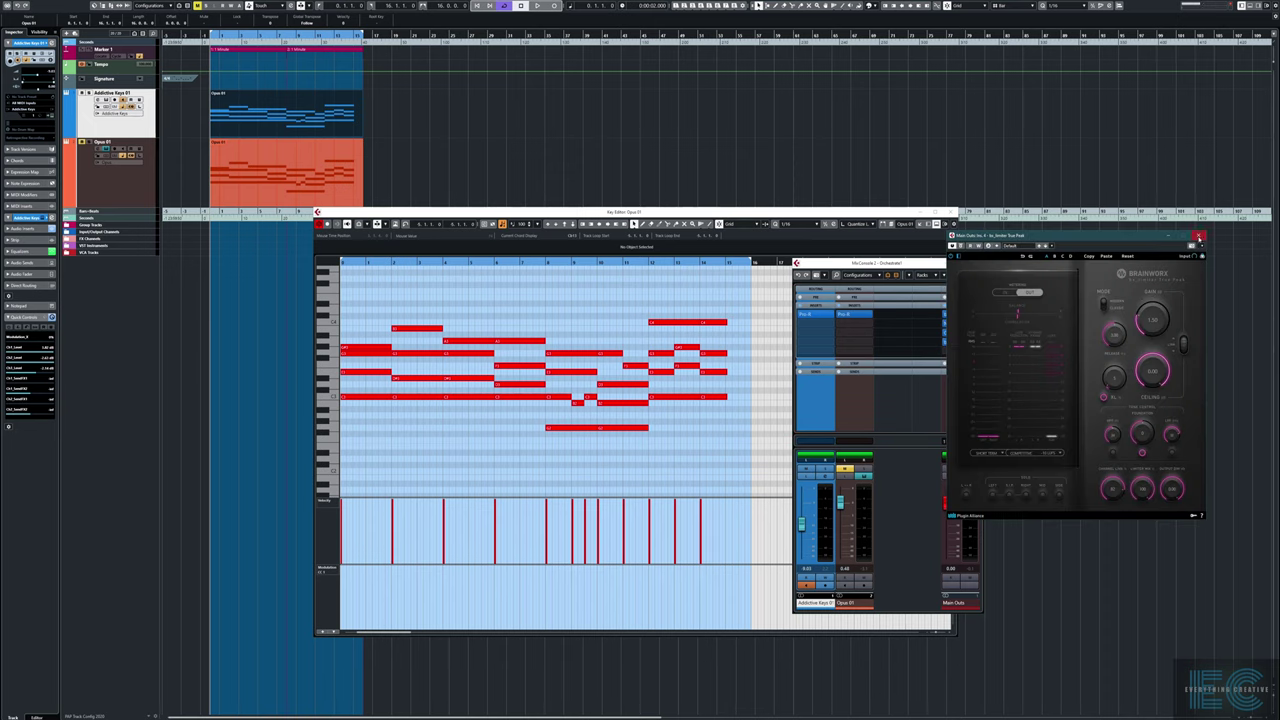
pyautogui.click(1199, 237)
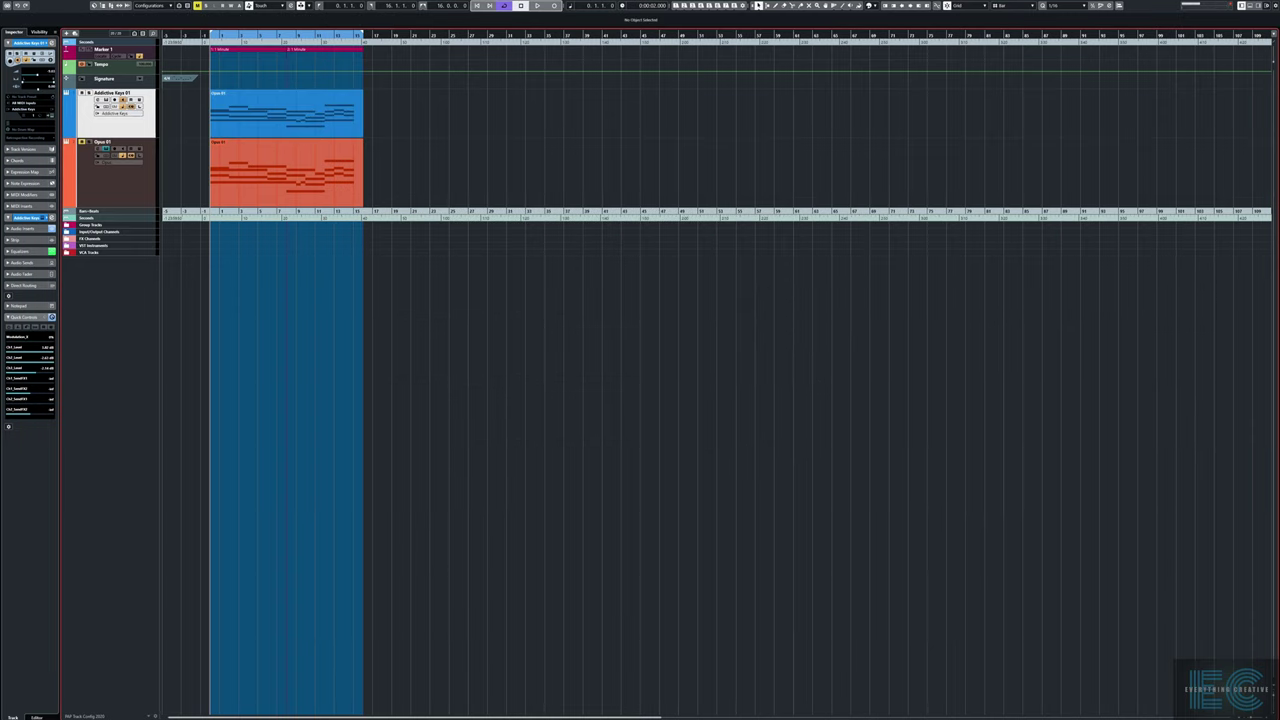
# Bring back the Key Editor, reposition it and the Opus window, and play the chords
pyautogui.press('Return')
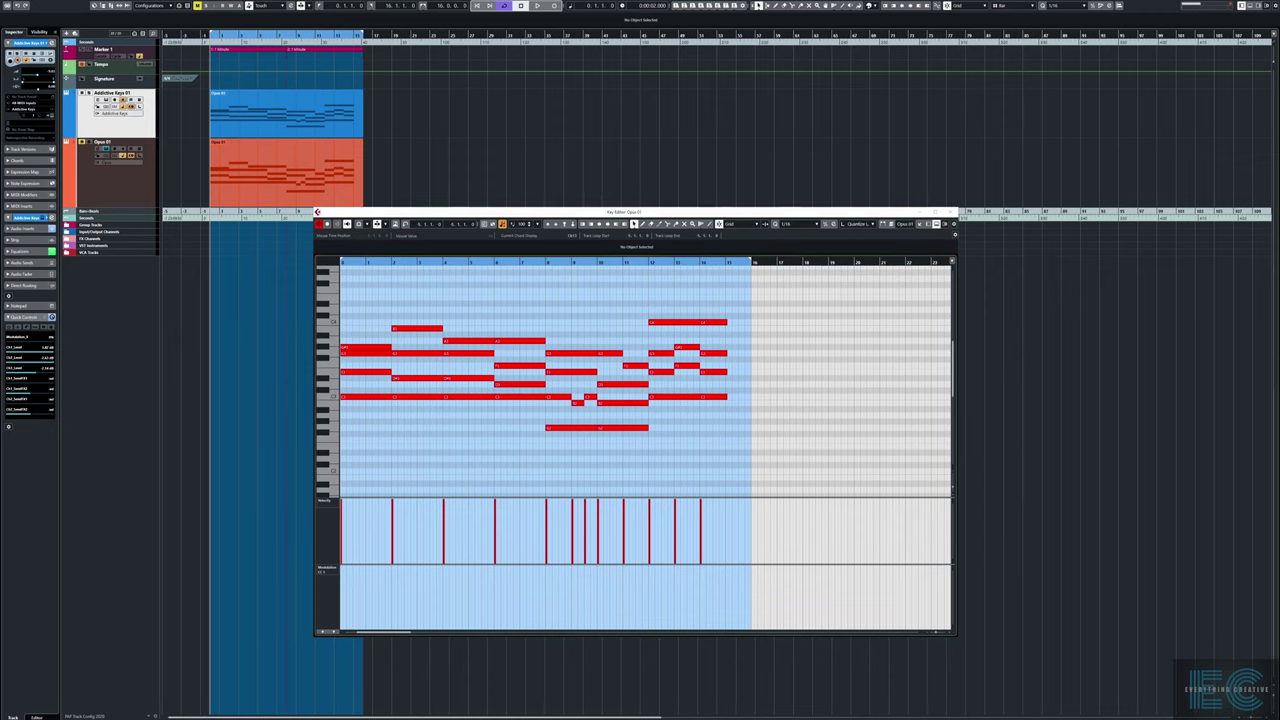
pyautogui.moveTo(690, 220); pyautogui.dragTo(716, 273)
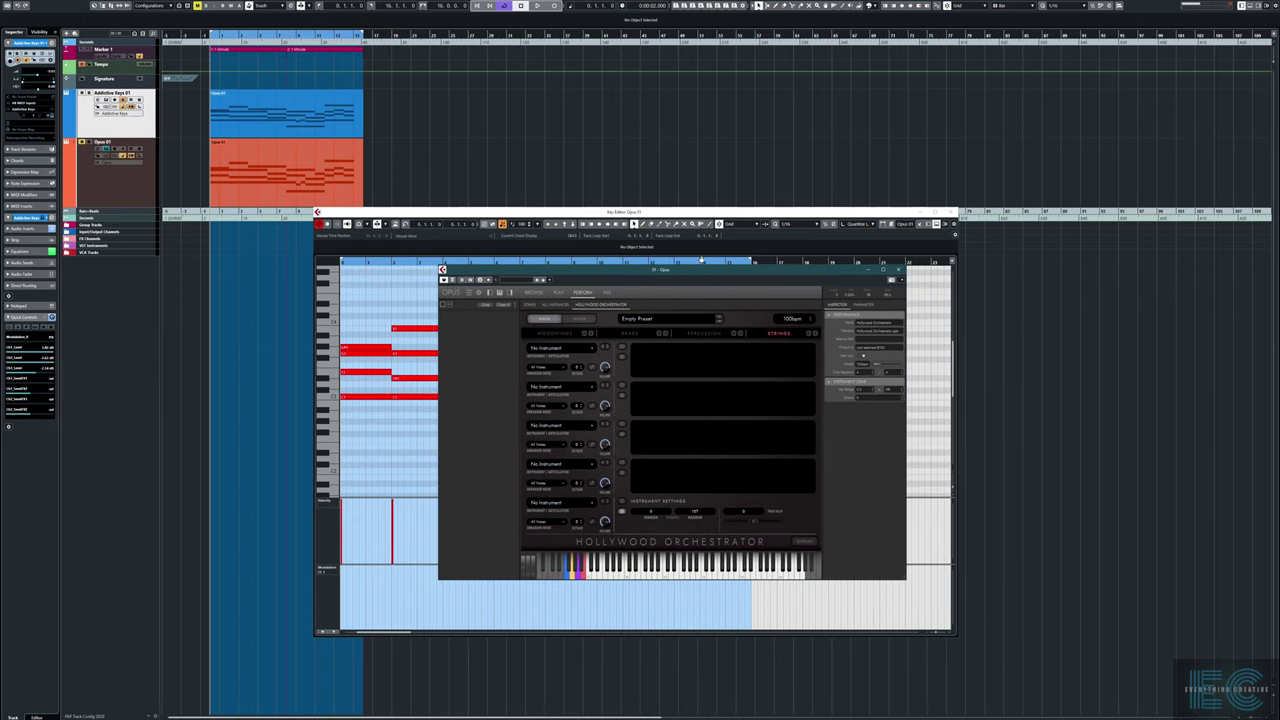
pyautogui.moveTo(658, 214); pyautogui.dragTo(648, 193)
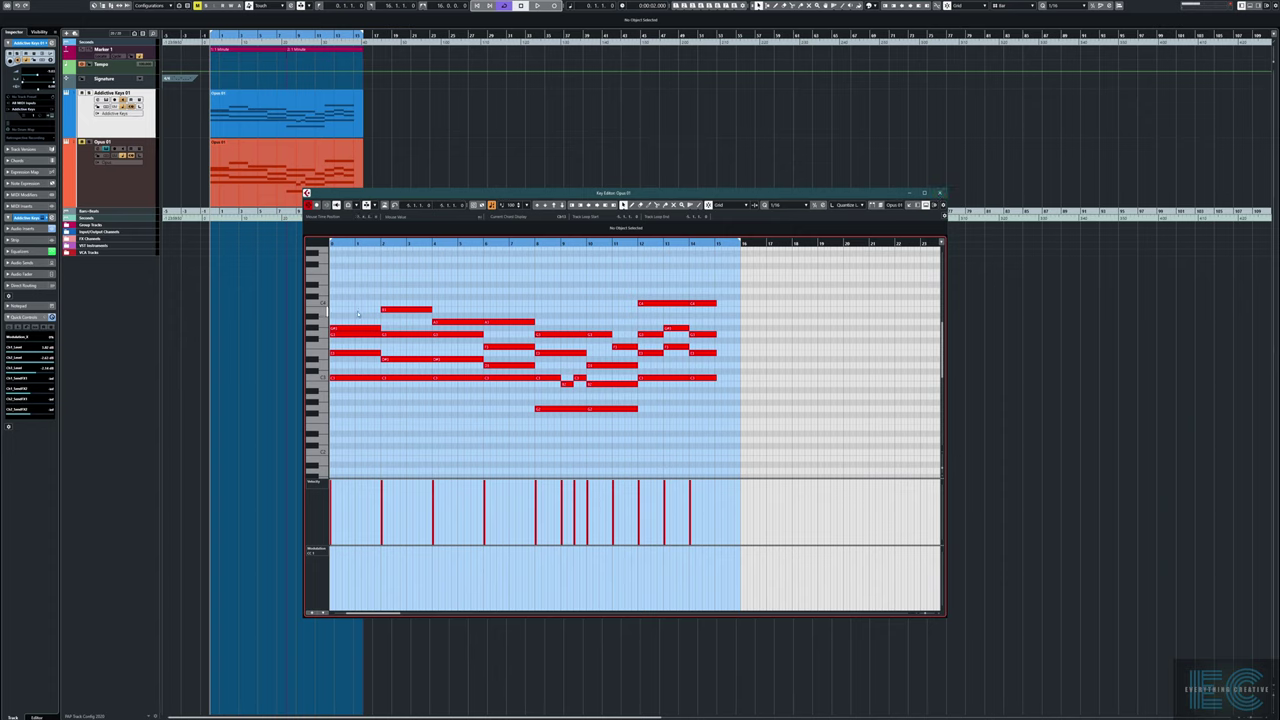
pyautogui.press('space')
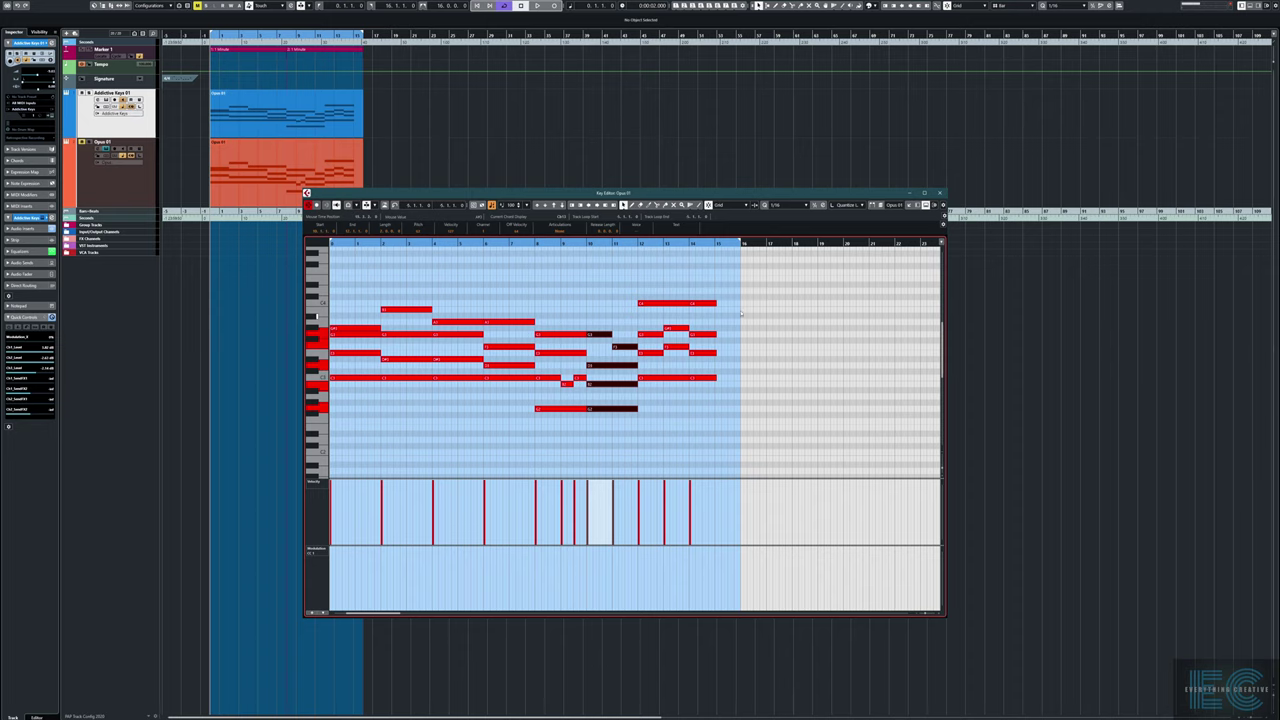
# Separate the editor and Opus windows, view the Opus 01 part's notes in the Key Editor, and close the editor
pyautogui.moveTo(651, 191); pyautogui.dragTo(975, 55)
pyautogui.moveTo(569, 275); pyautogui.dragTo(503, 258)
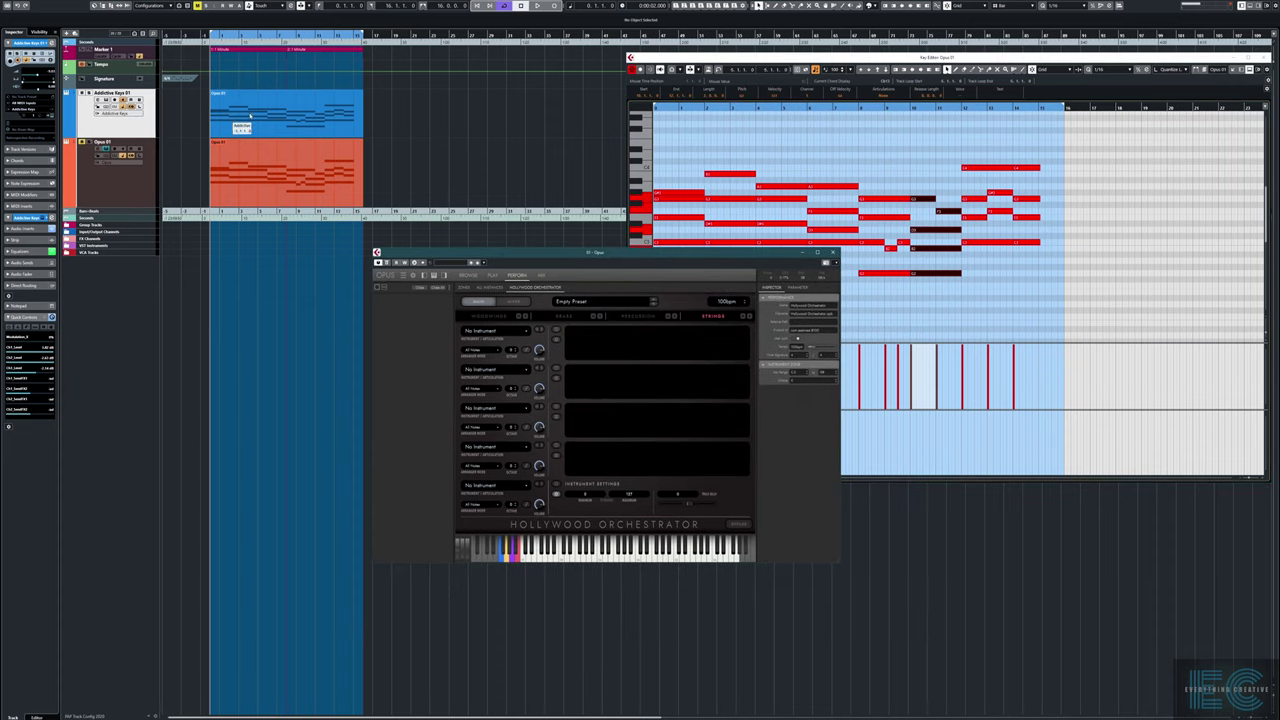
pyautogui.click(258, 183)
pyautogui.doubleClick(258, 183)
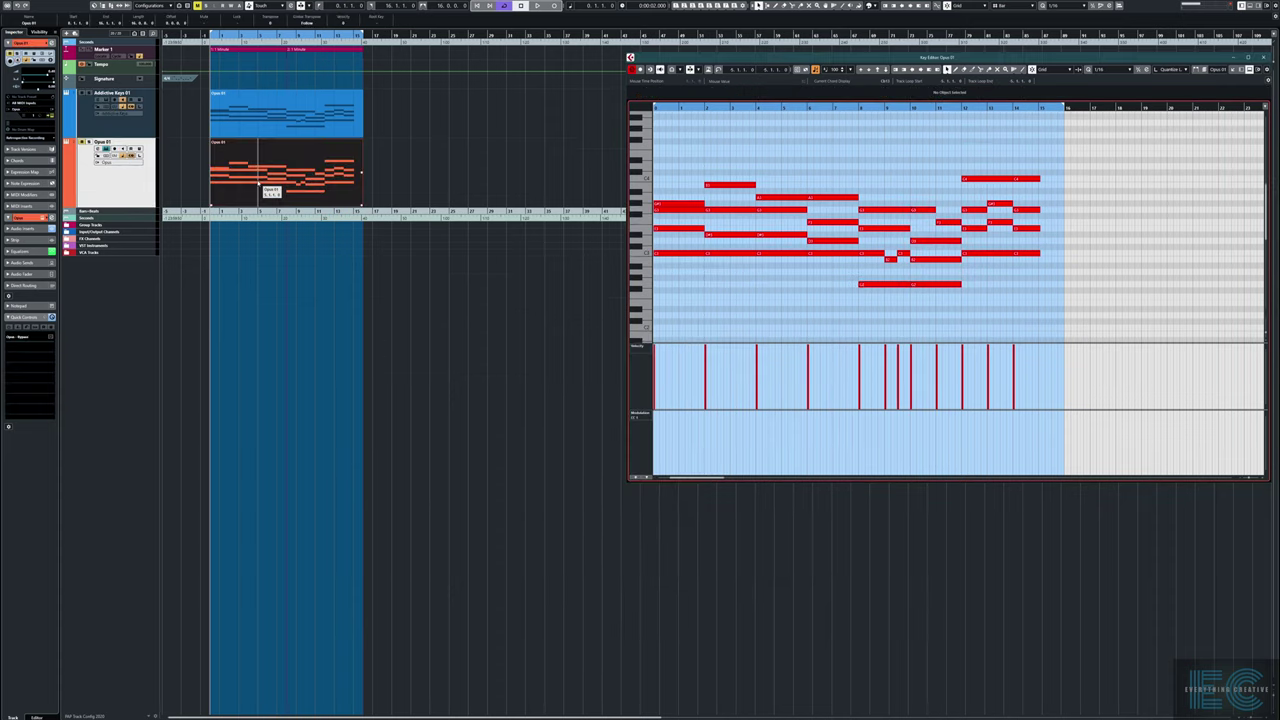
pyautogui.moveTo(964, 53); pyautogui.dragTo(904, 55)
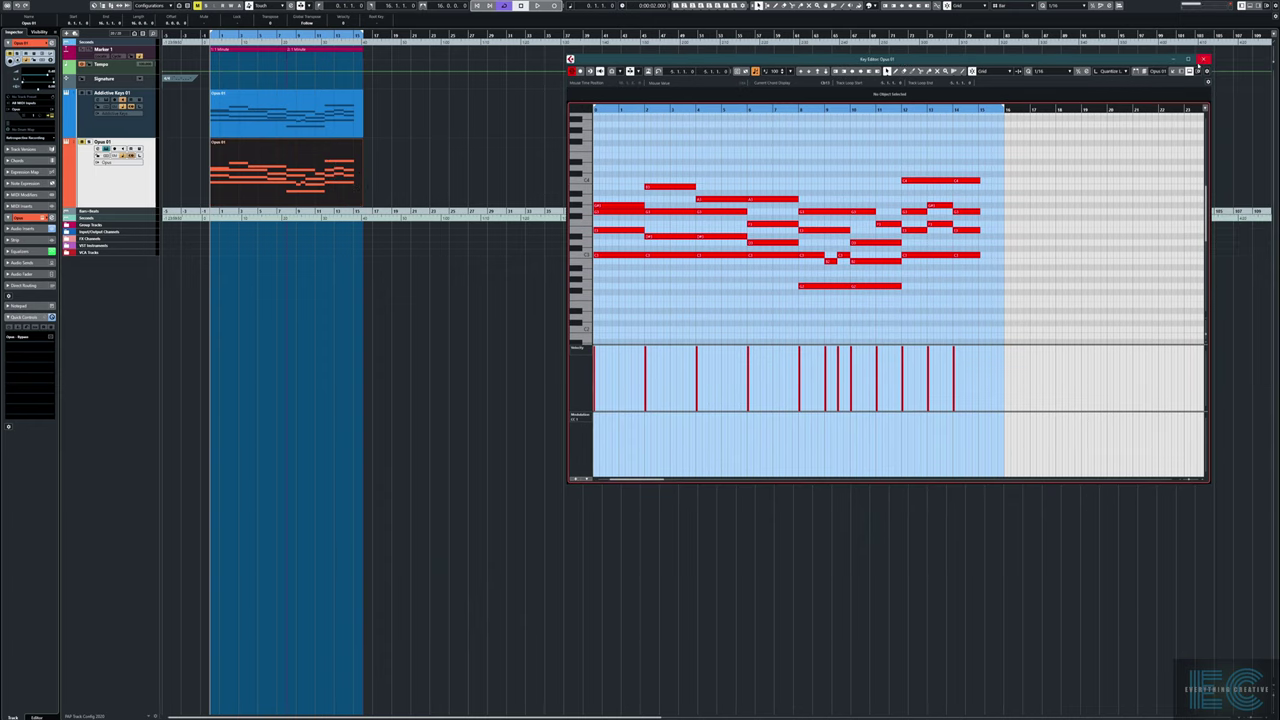
pyautogui.click(1203, 60)
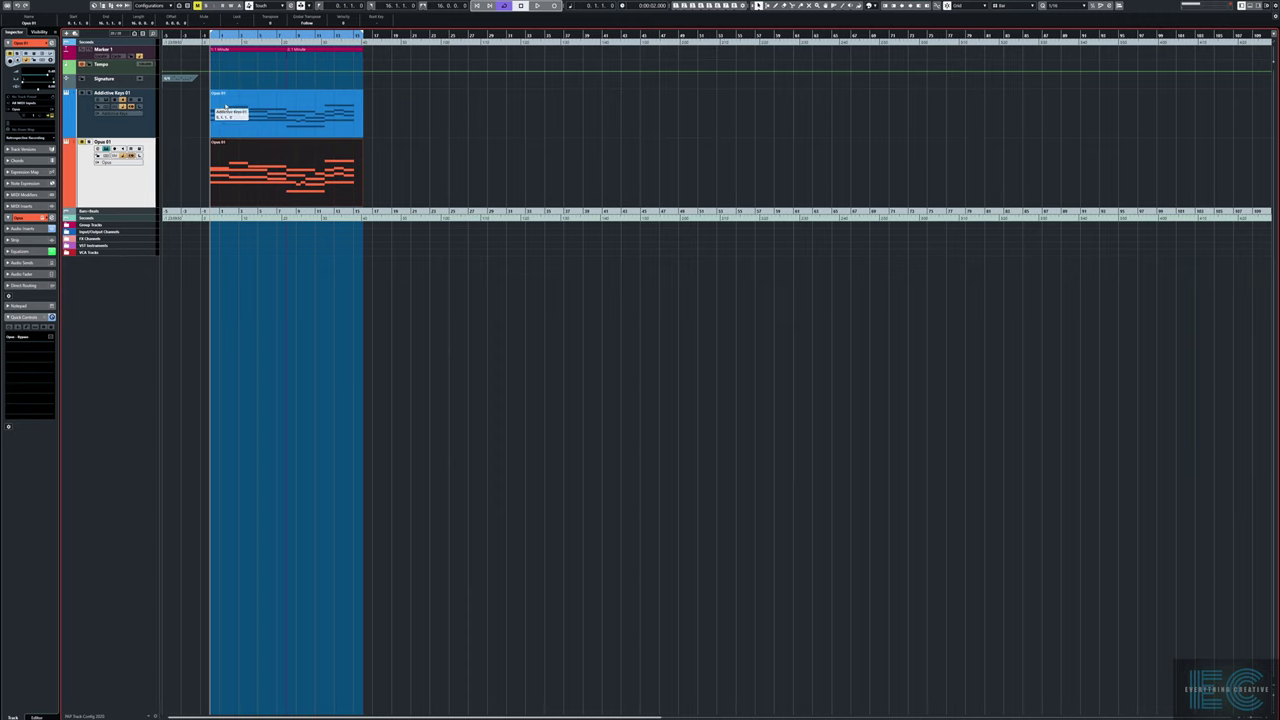
# Show the Opus instrument and look through Hollywood Orchestrator's Percussion, Woodwinds and Strings sections
pyautogui.doubleClick(274, 178)
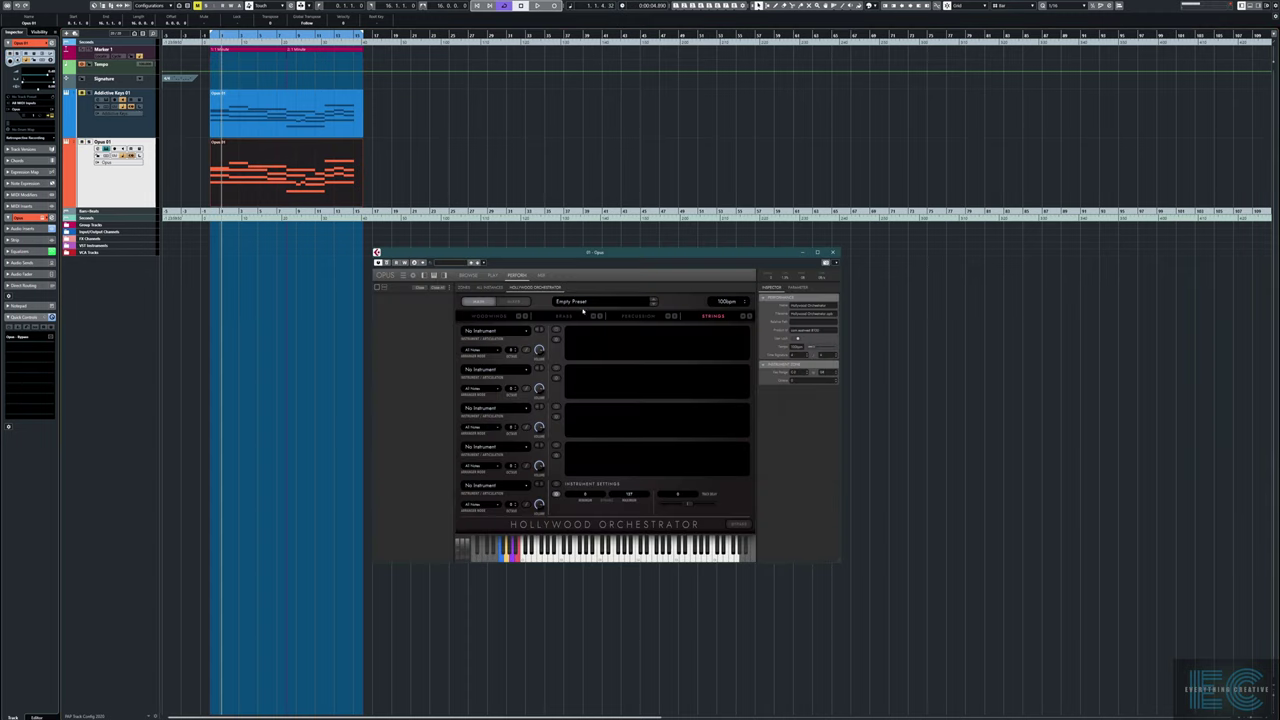
pyautogui.moveTo(620, 252); pyautogui.dragTo(656, 215)
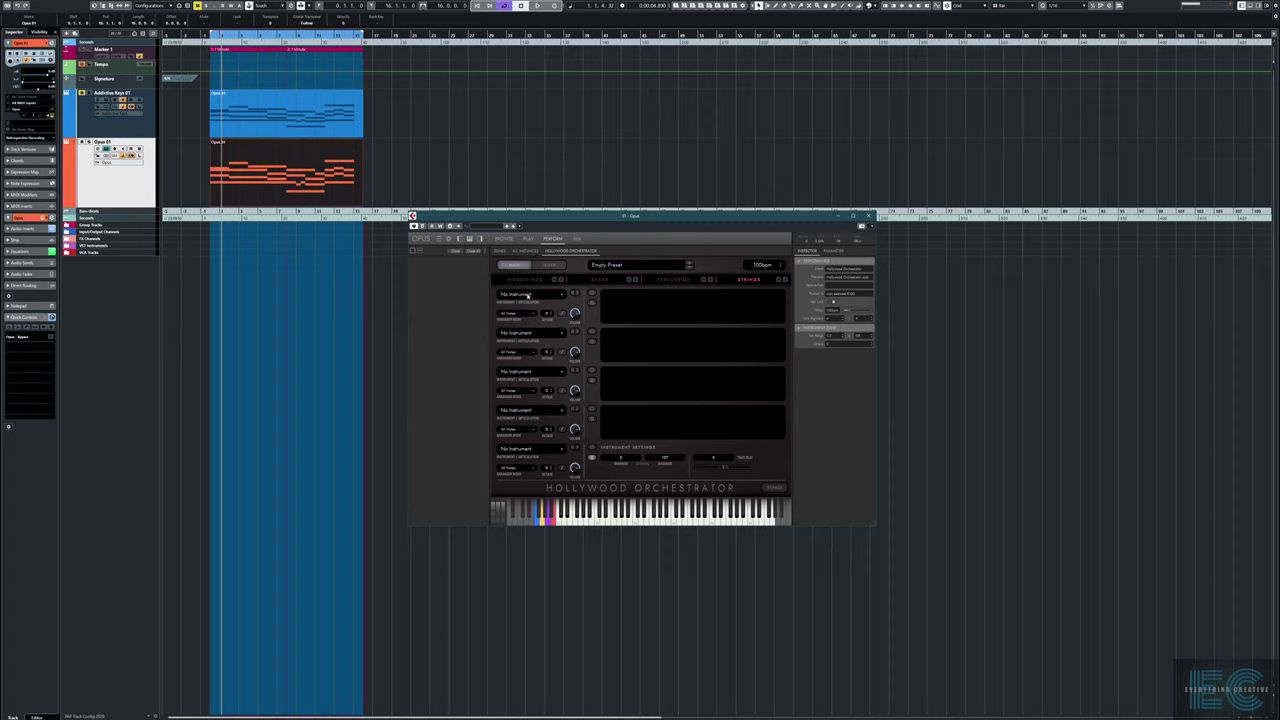
pyautogui.click(598, 280)
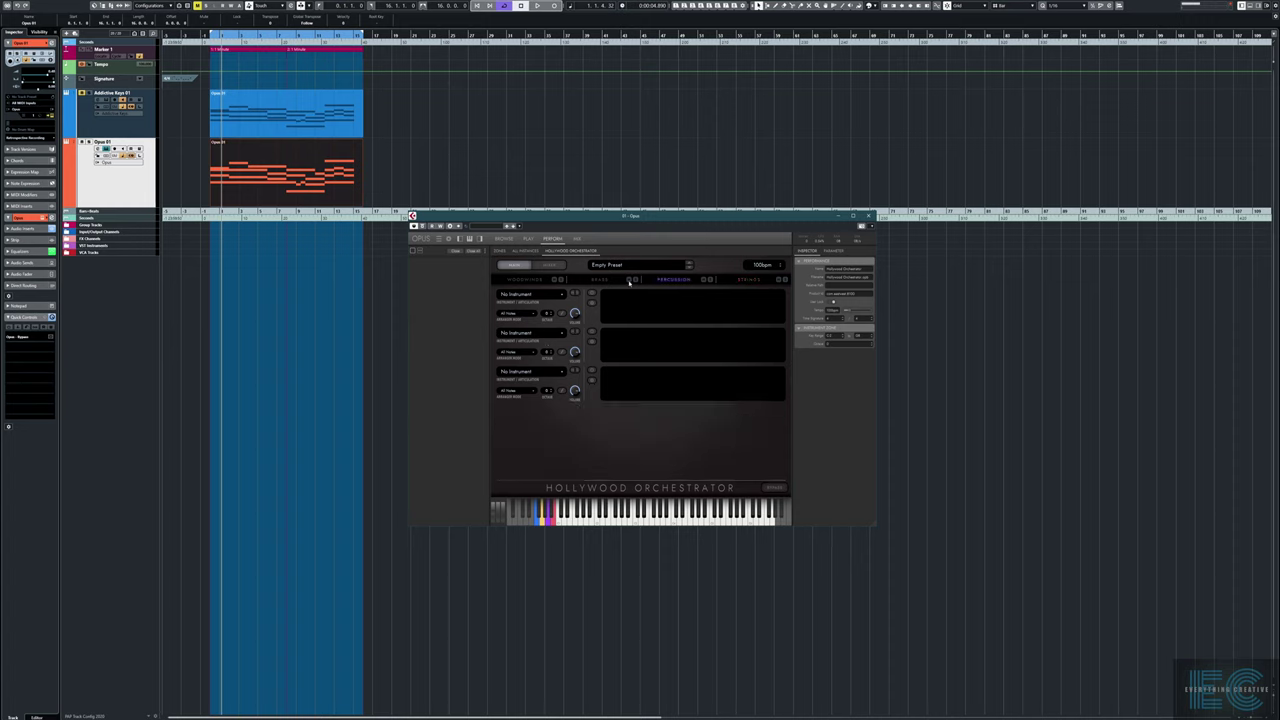
pyautogui.click(530, 281)
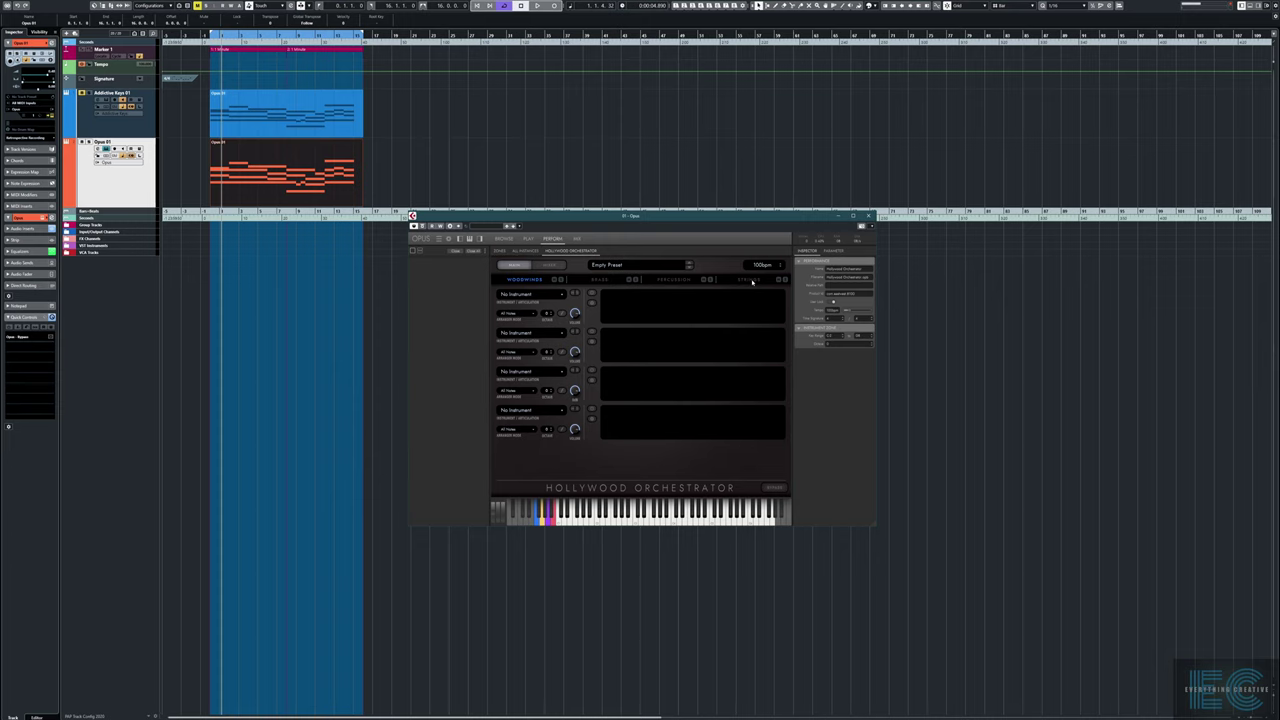
pyautogui.click(750, 280)
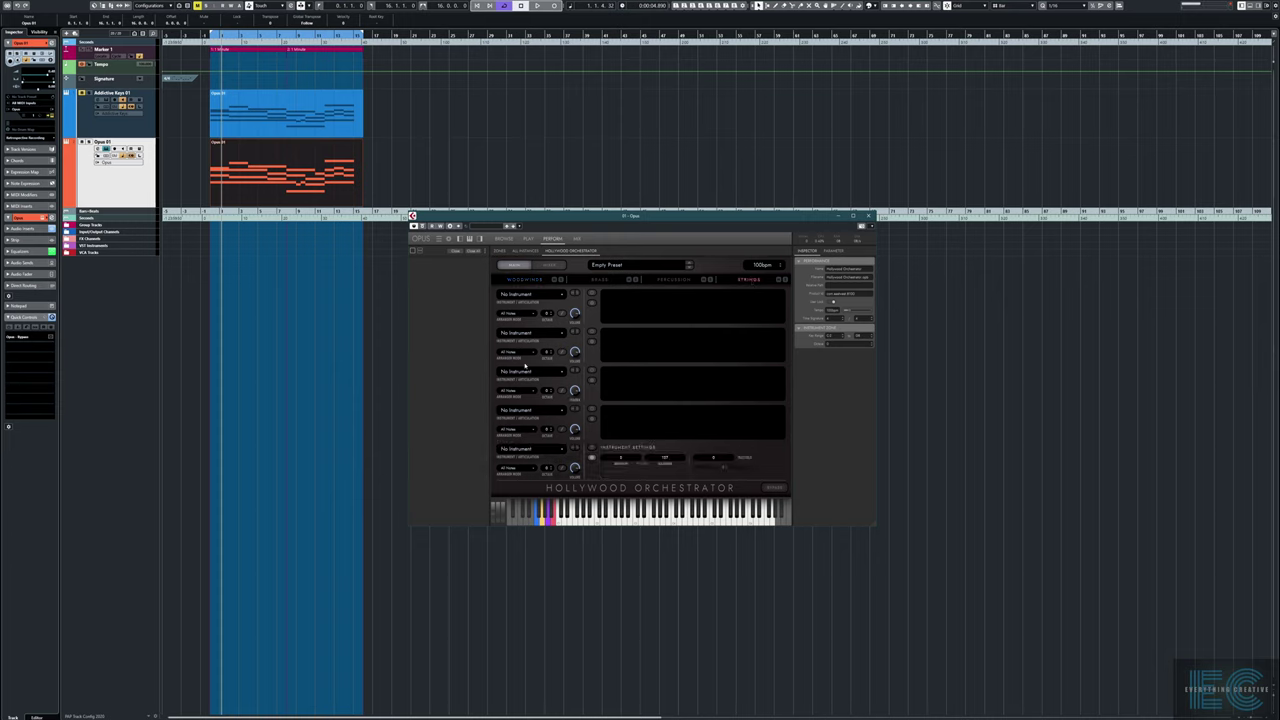
# Review the instruments offered in the first four slots of the Strings section
pyautogui.click(527, 295)
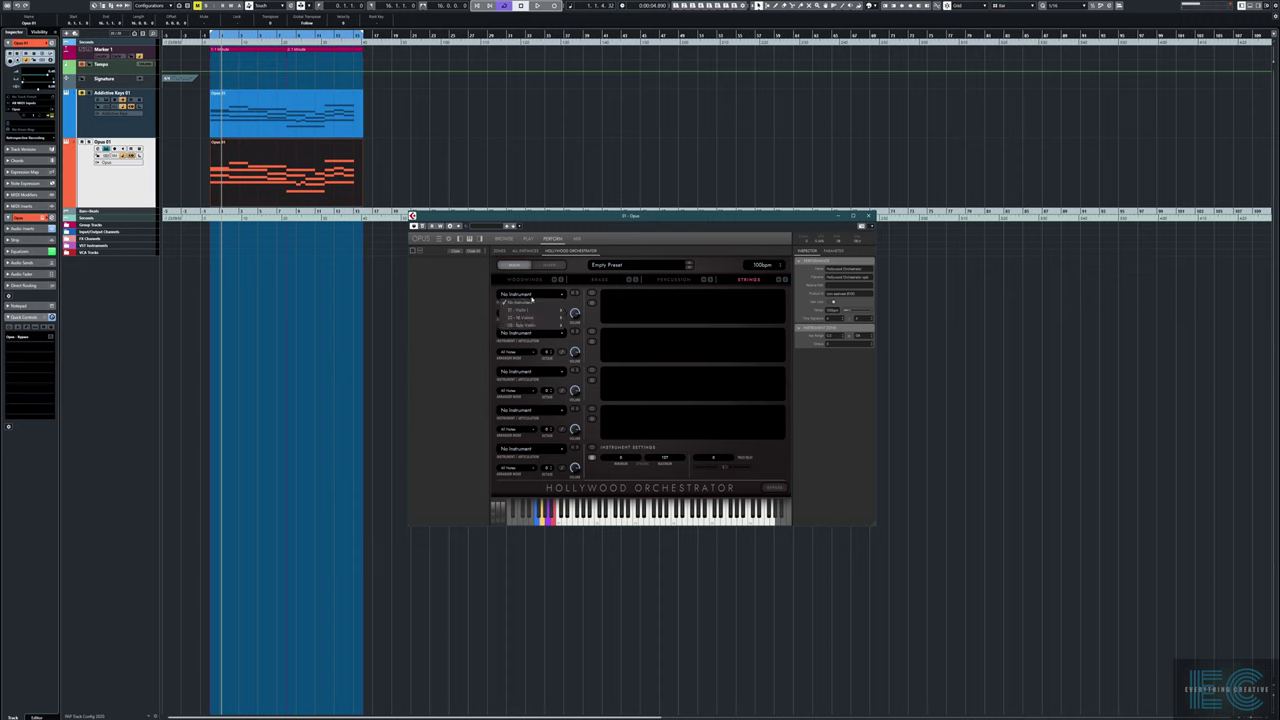
pyautogui.click(525, 334)
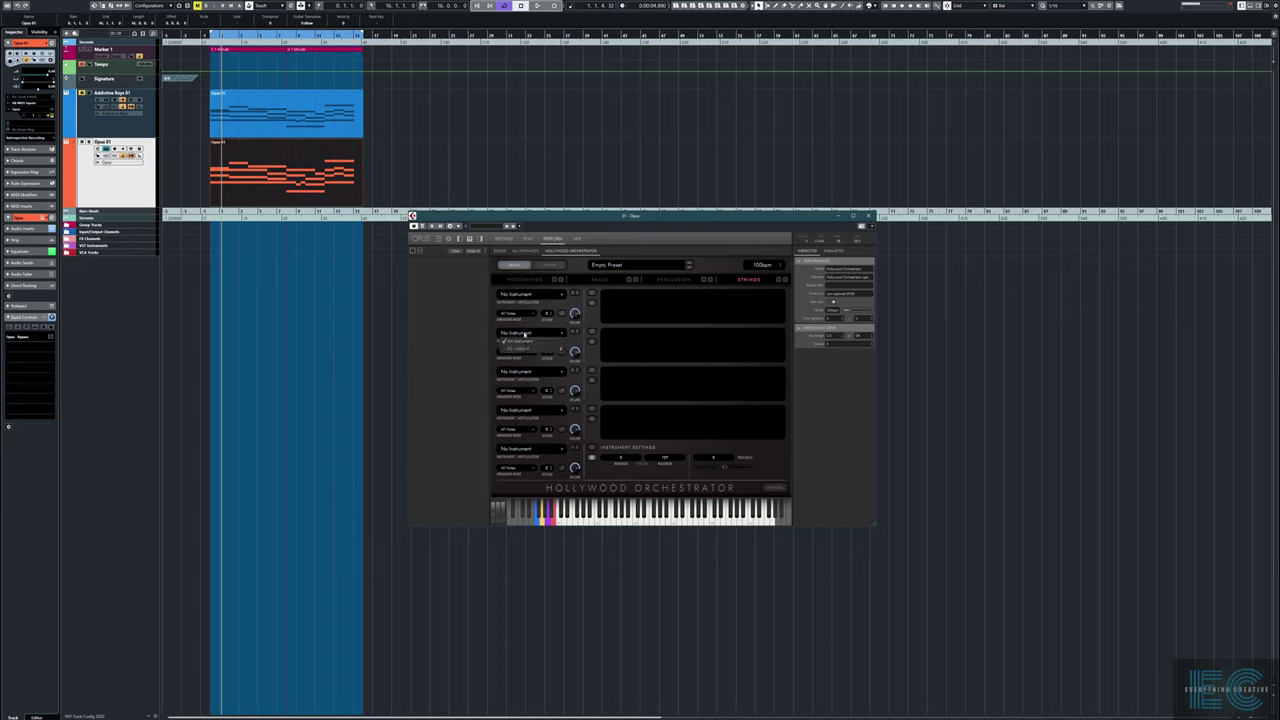
pyautogui.click(527, 372)
pyautogui.click(524, 411)
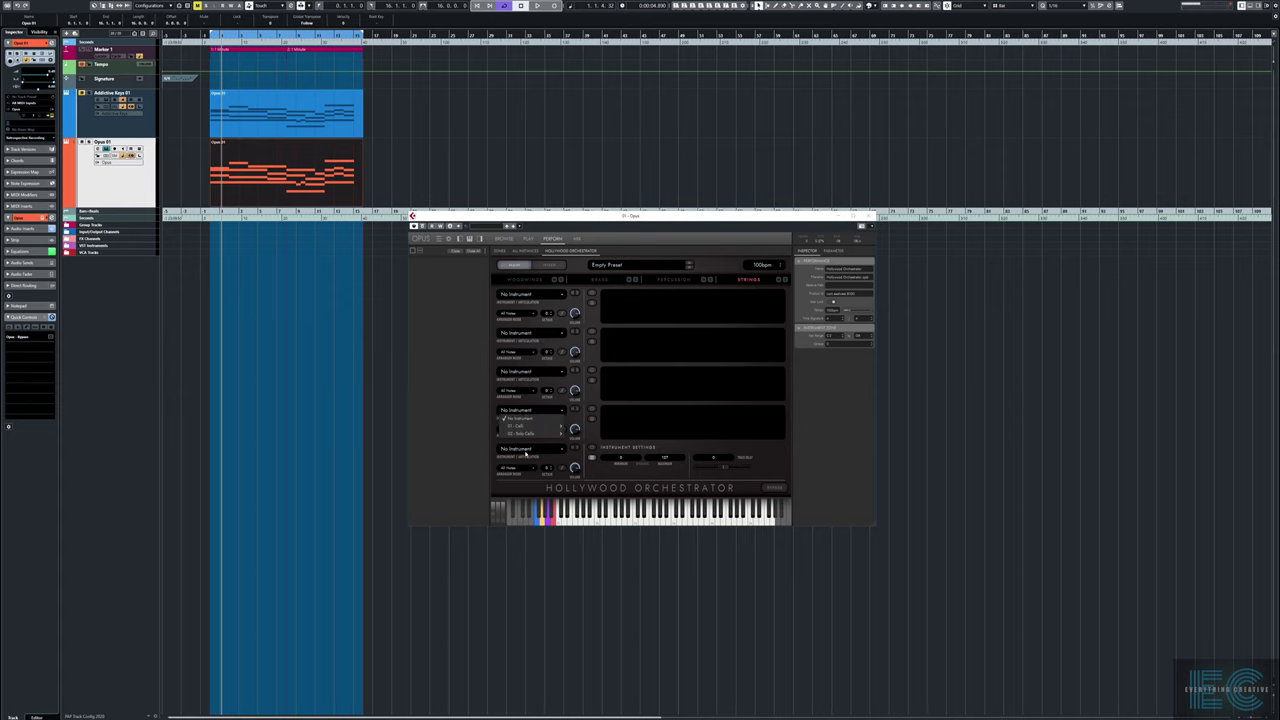
# Load the Basses Staccato articulation into the fifth slot of the Strings section
pyautogui.click(525, 452)
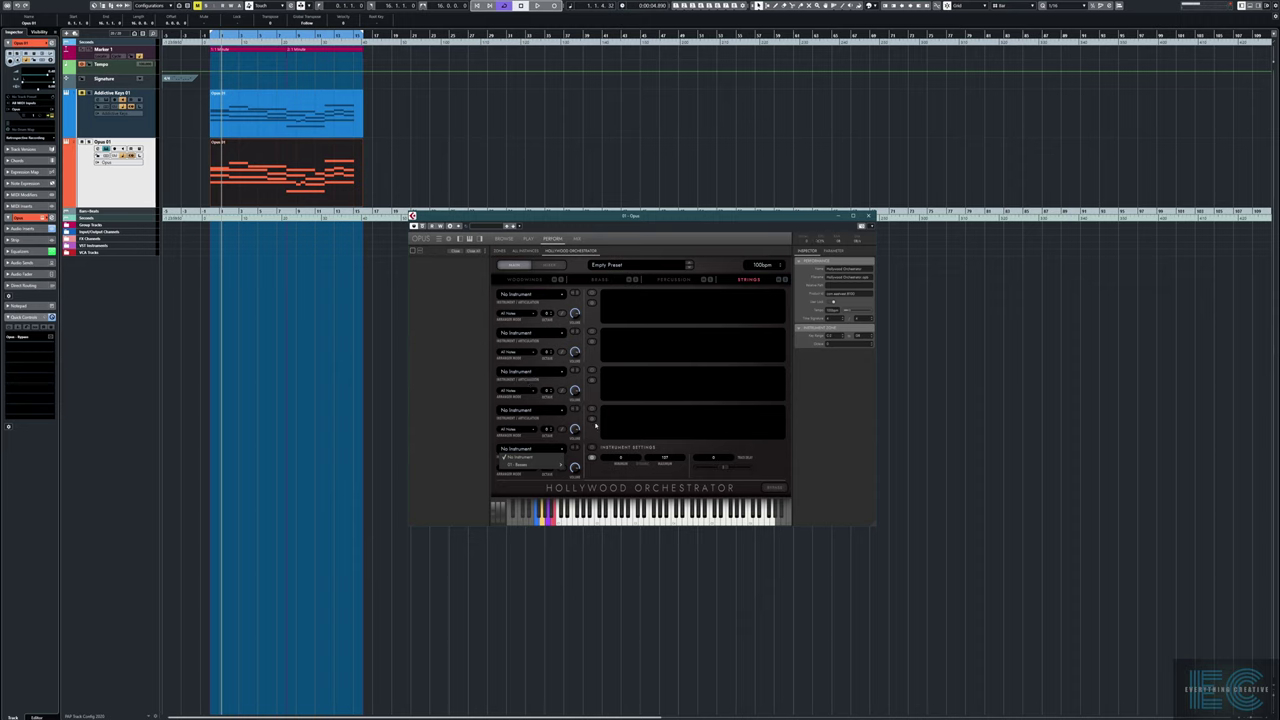
pyautogui.moveTo(550, 465)
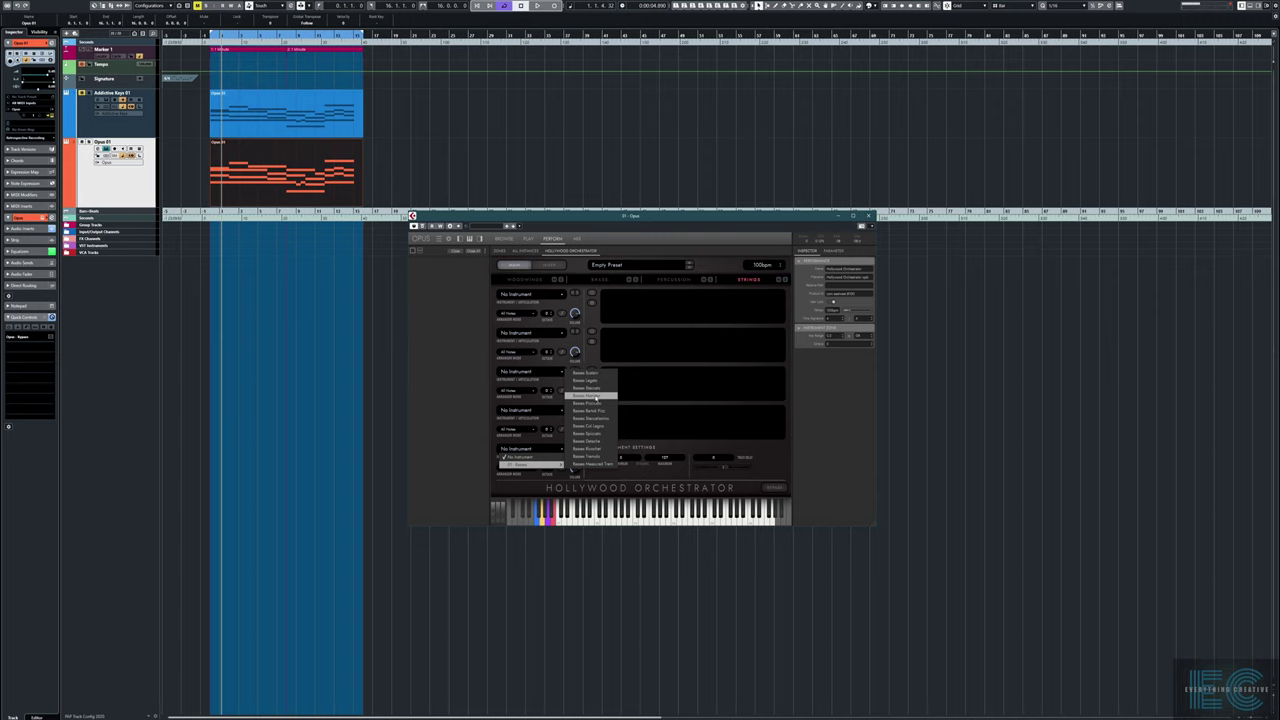
pyautogui.click(594, 402)
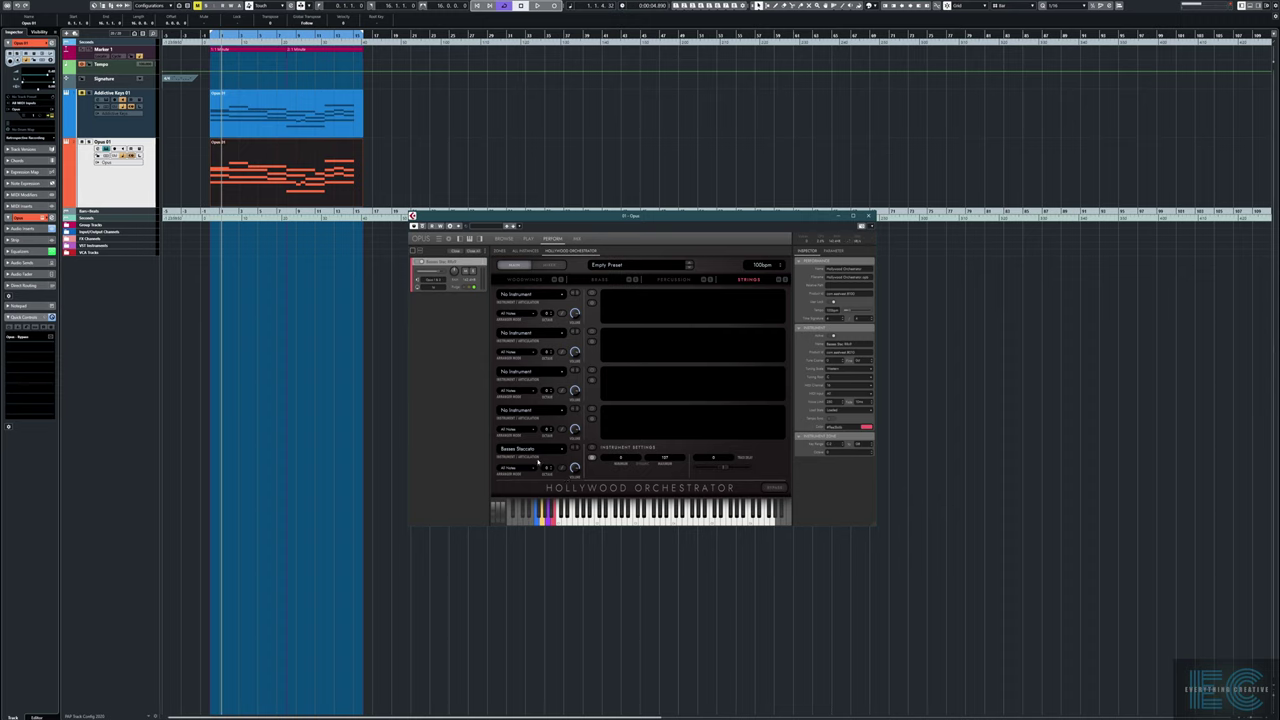
# Audition the staccato basses with the chord part and set their arranger mode to Lowest
pyautogui.press('space')
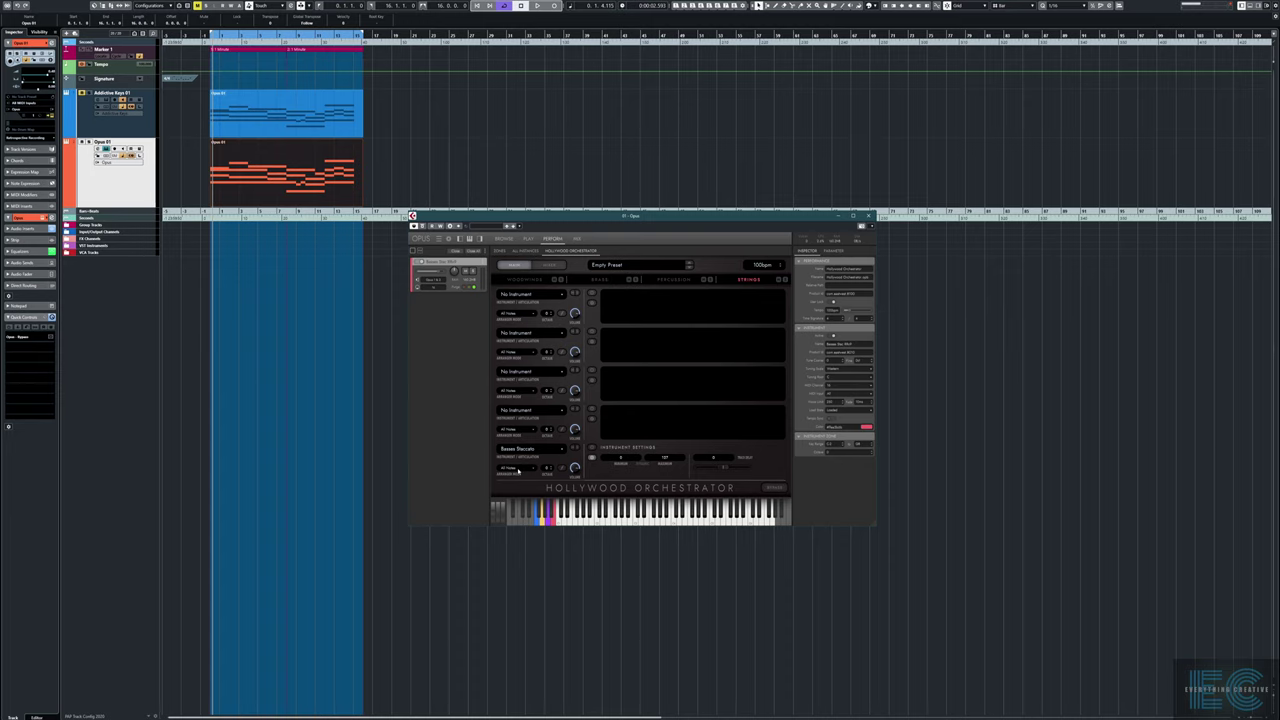
pyautogui.click(518, 470)
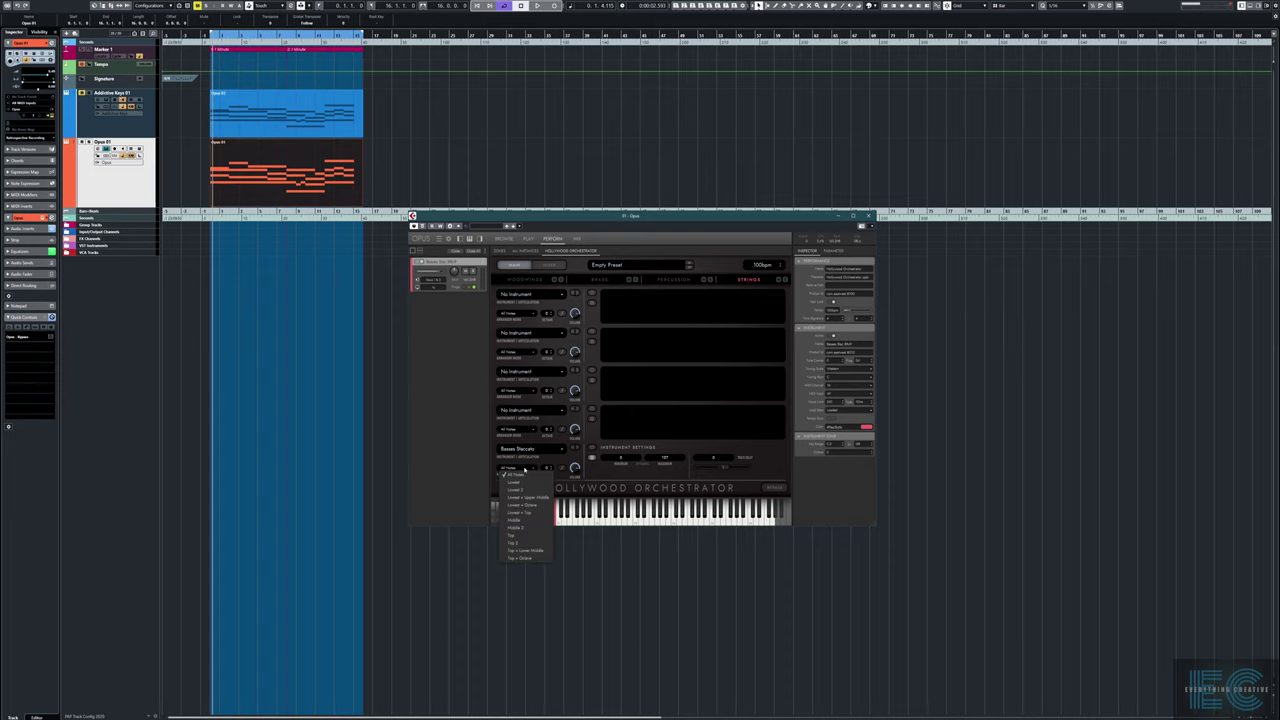
pyautogui.click(515, 482)
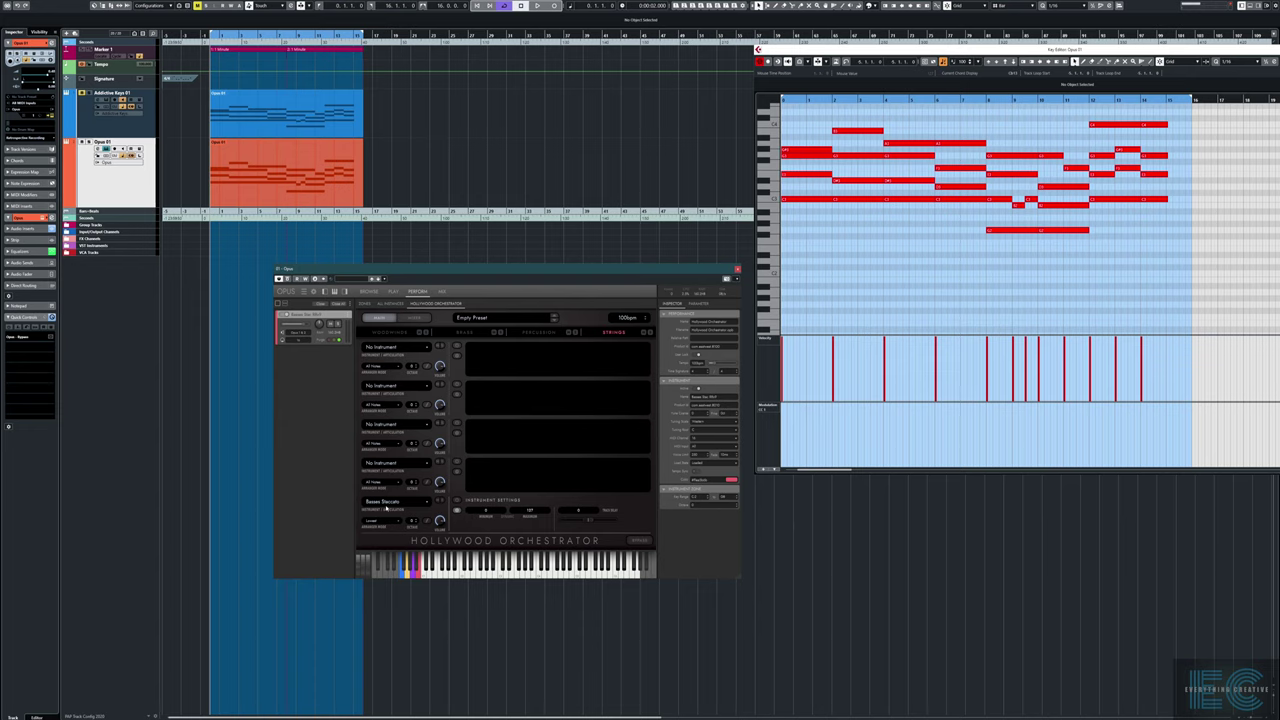
# Point out the notes of the first chord in the key editor and the low range on the Opus keyboard
pyautogui.click(798, 201)
pyautogui.click(800, 176)
pyautogui.click(803, 152)
pyautogui.click(805, 157)
pyautogui.click(806, 175)
pyautogui.click(807, 200)
pyautogui.click(808, 176)
pyautogui.click(809, 152)
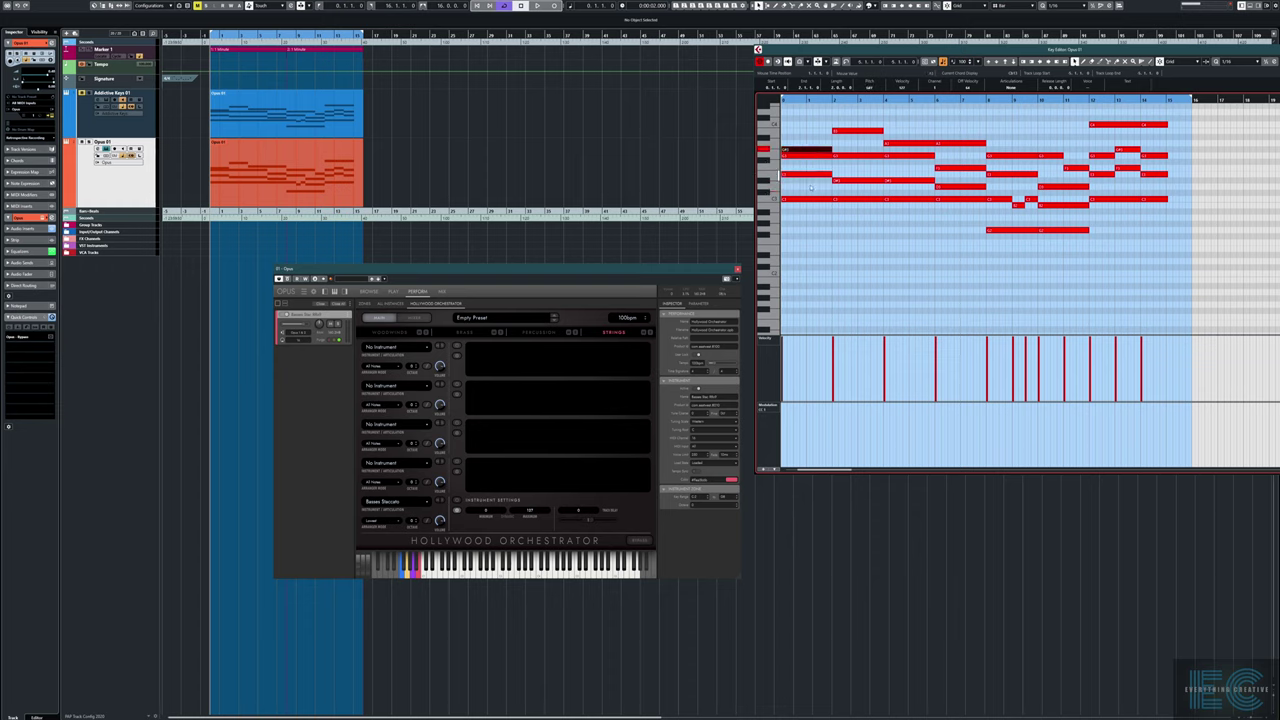
pyautogui.moveTo(517, 573); pyautogui.dragTo(424, 577)
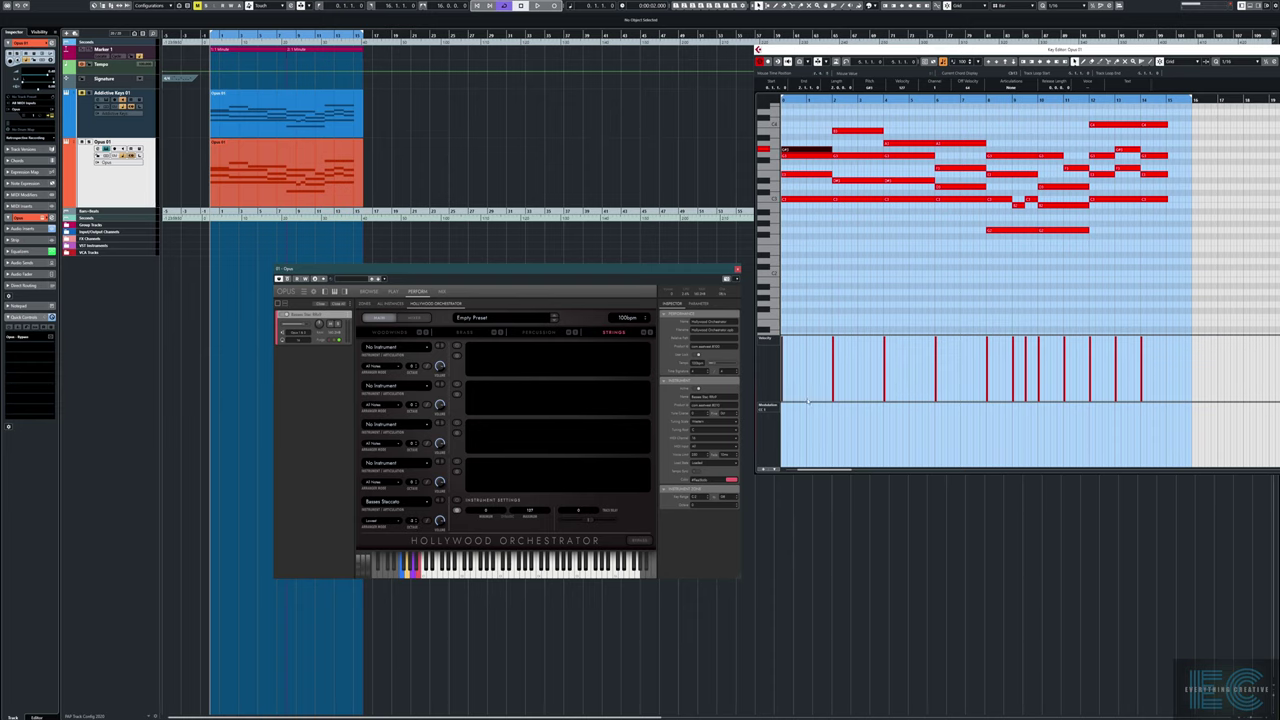
# Audition the staccato basses with the chord part, lower their octave setting and replay the part
pyautogui.click(825, 290)
pyautogui.press('space')
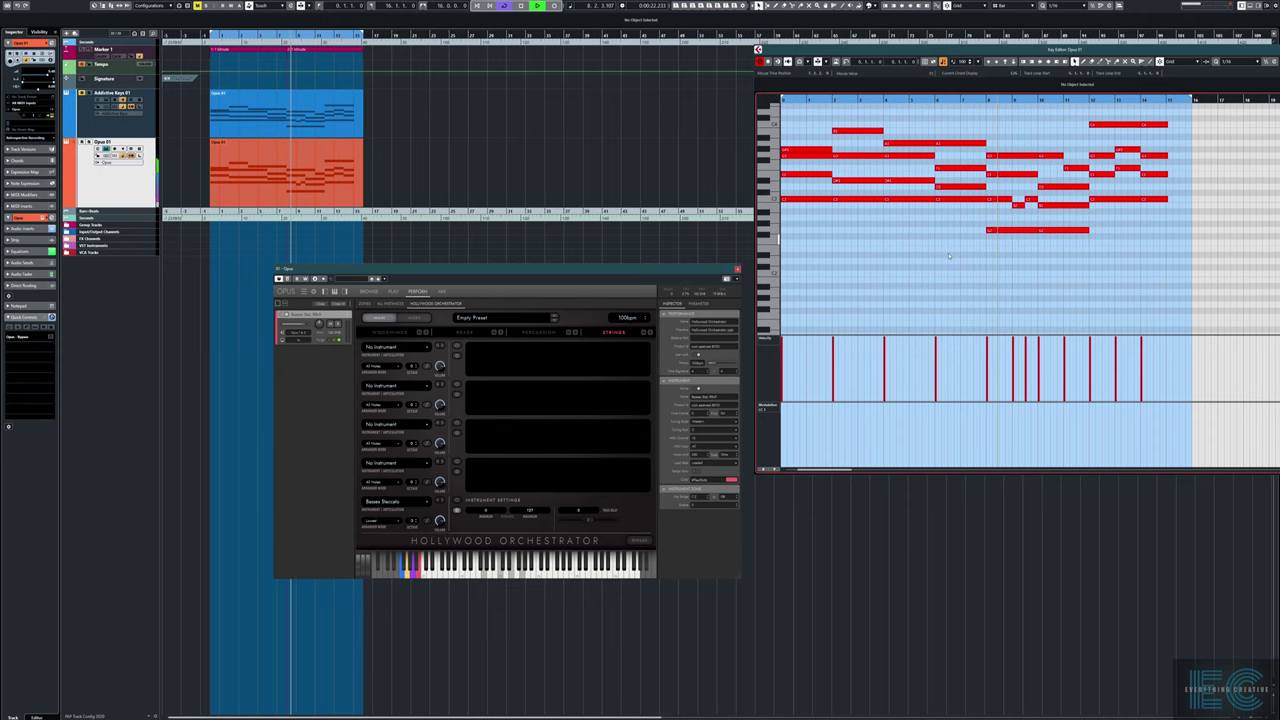
pyautogui.press('space')
pyautogui.click(416, 521)
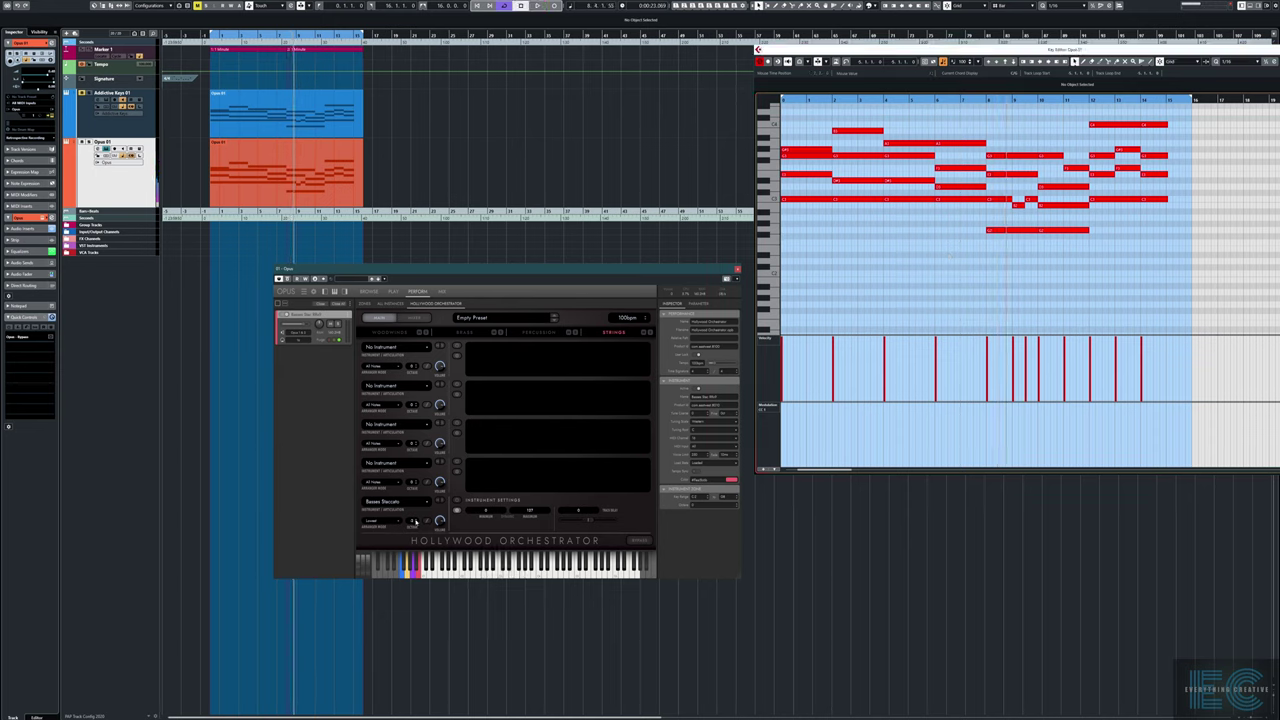
pyautogui.press('KP_Subtract')
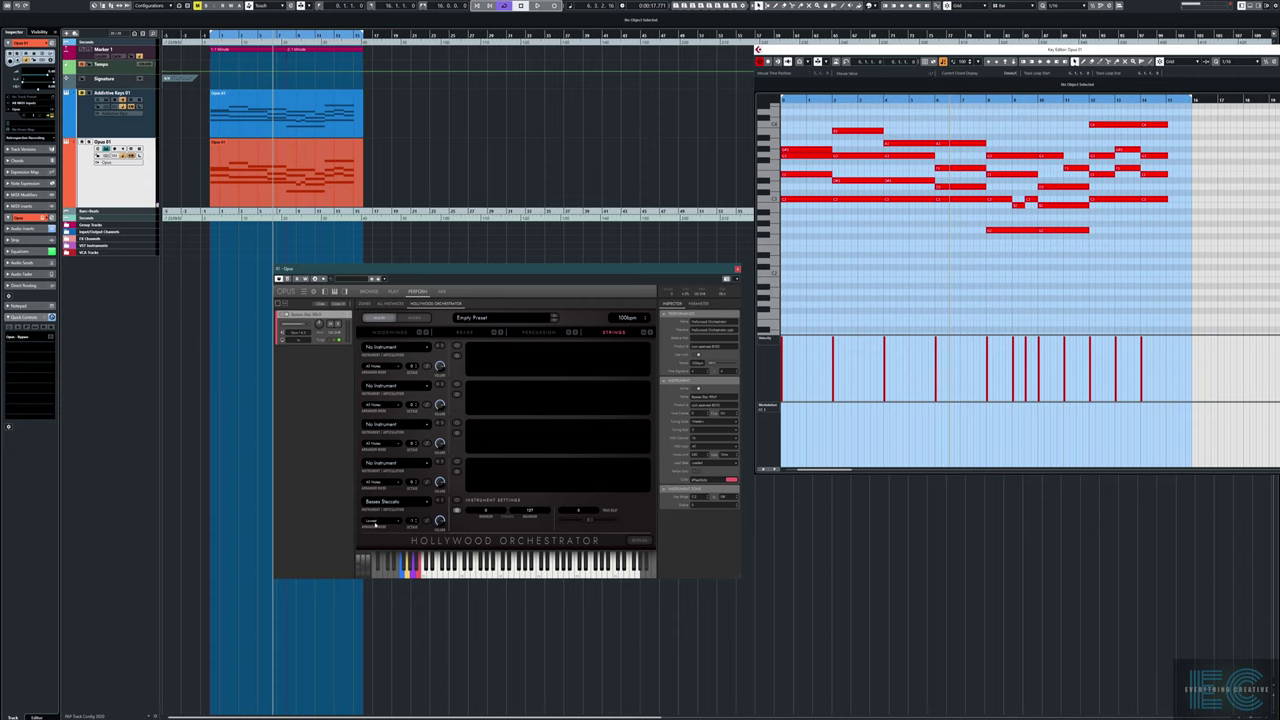
pyautogui.press('KP_Add')
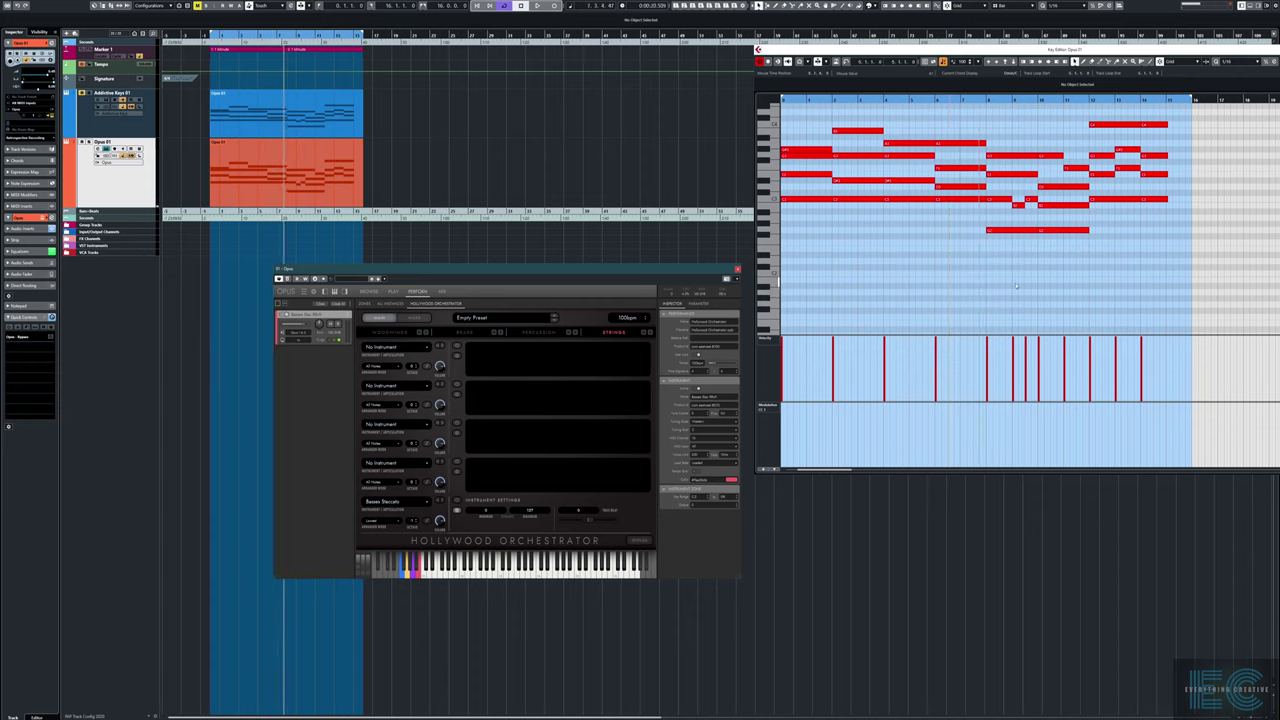
pyautogui.press('space')
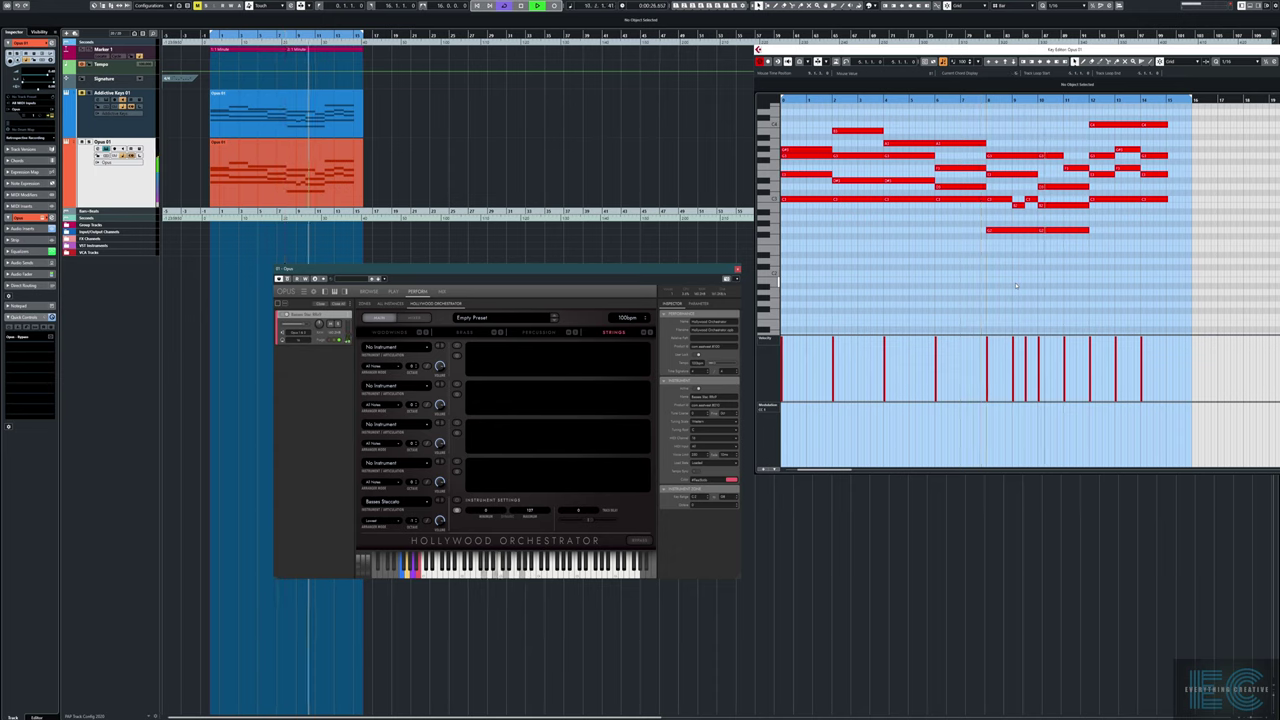
pyautogui.press('space')
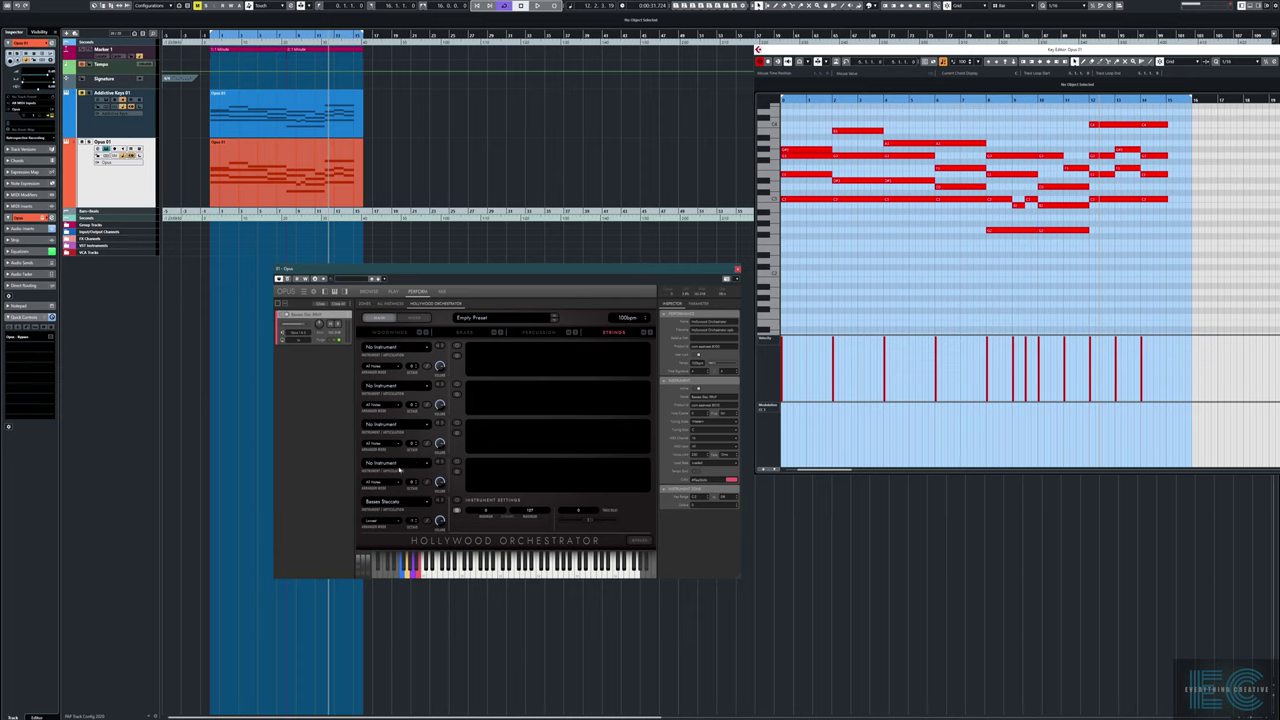
# Load the Celli Legato articulation into the fourth slot of the Strings section
pyautogui.click(399, 463)
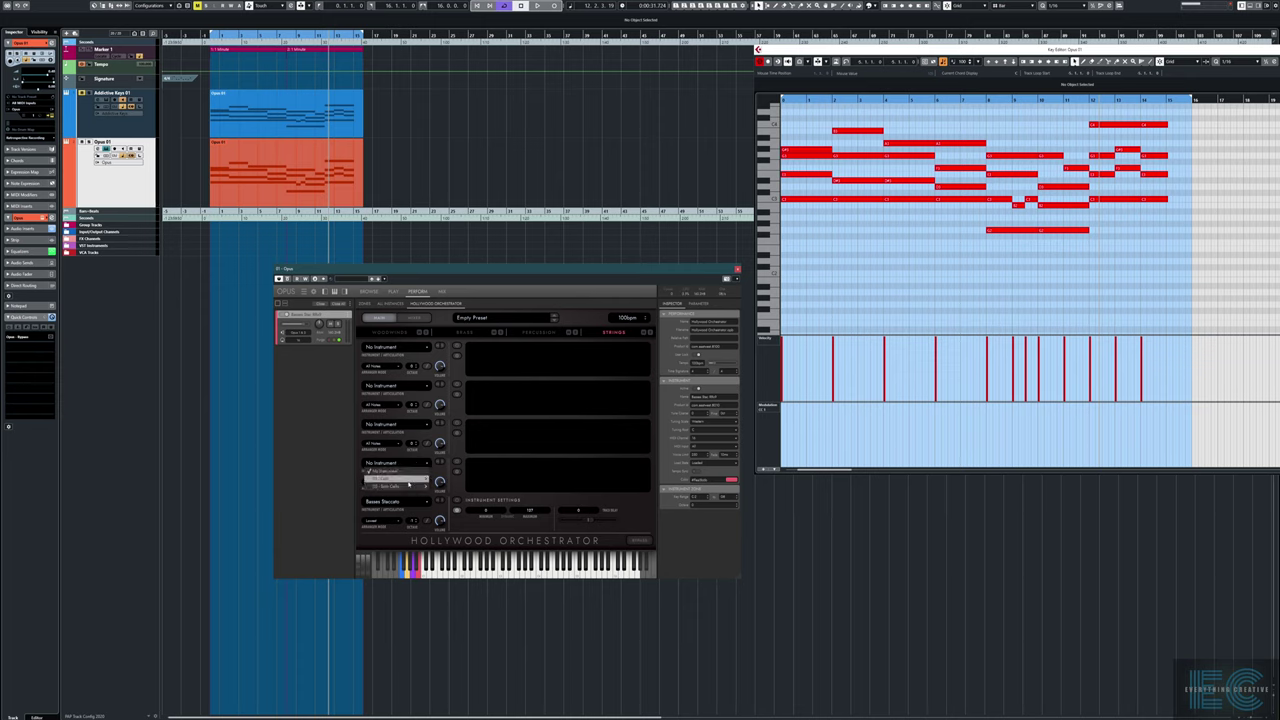
pyautogui.moveTo(408, 485)
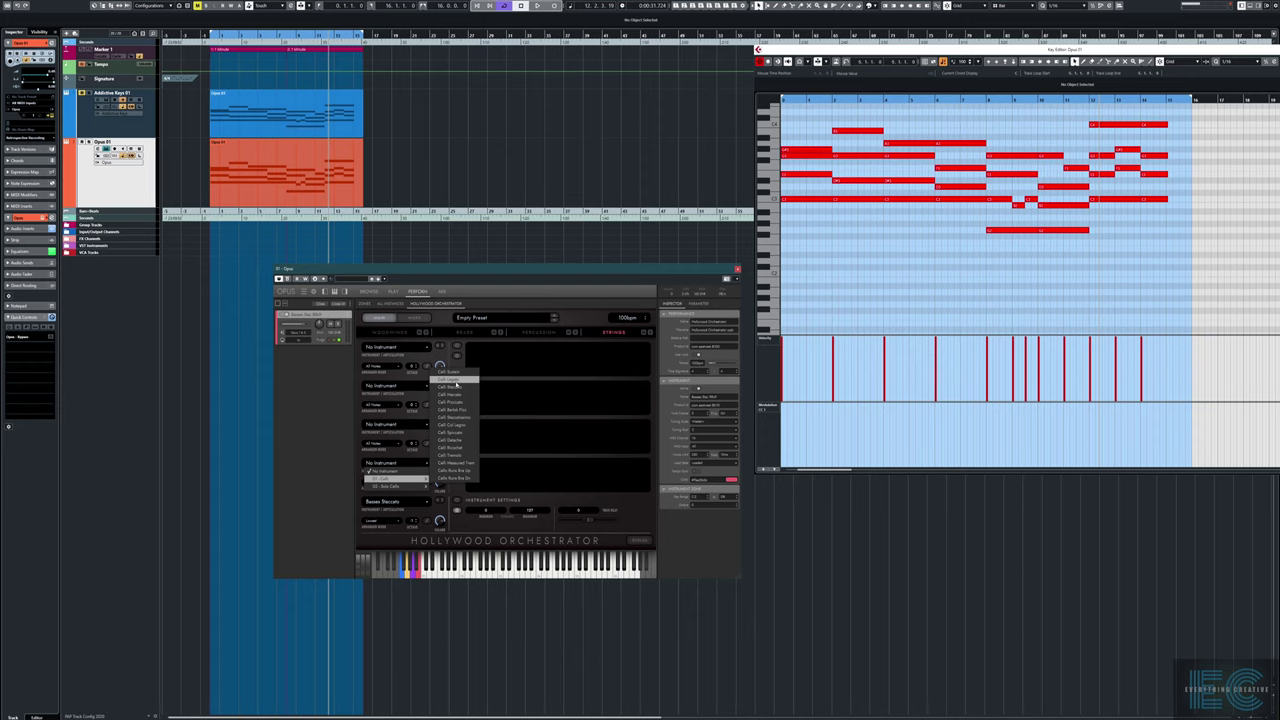
pyautogui.click(455, 380)
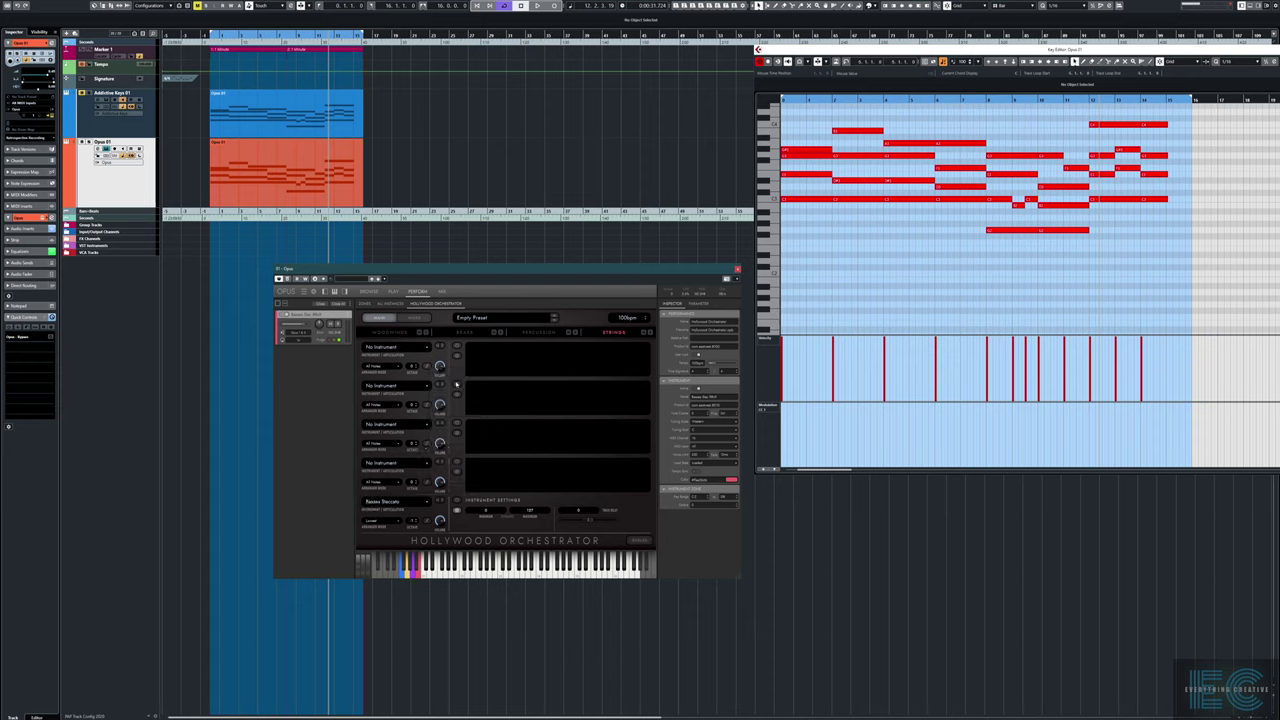
# Load the Celli Sustain articulation into the fourth Strings slot and keep its arranger mode at All Notes
pyautogui.click(395, 462)
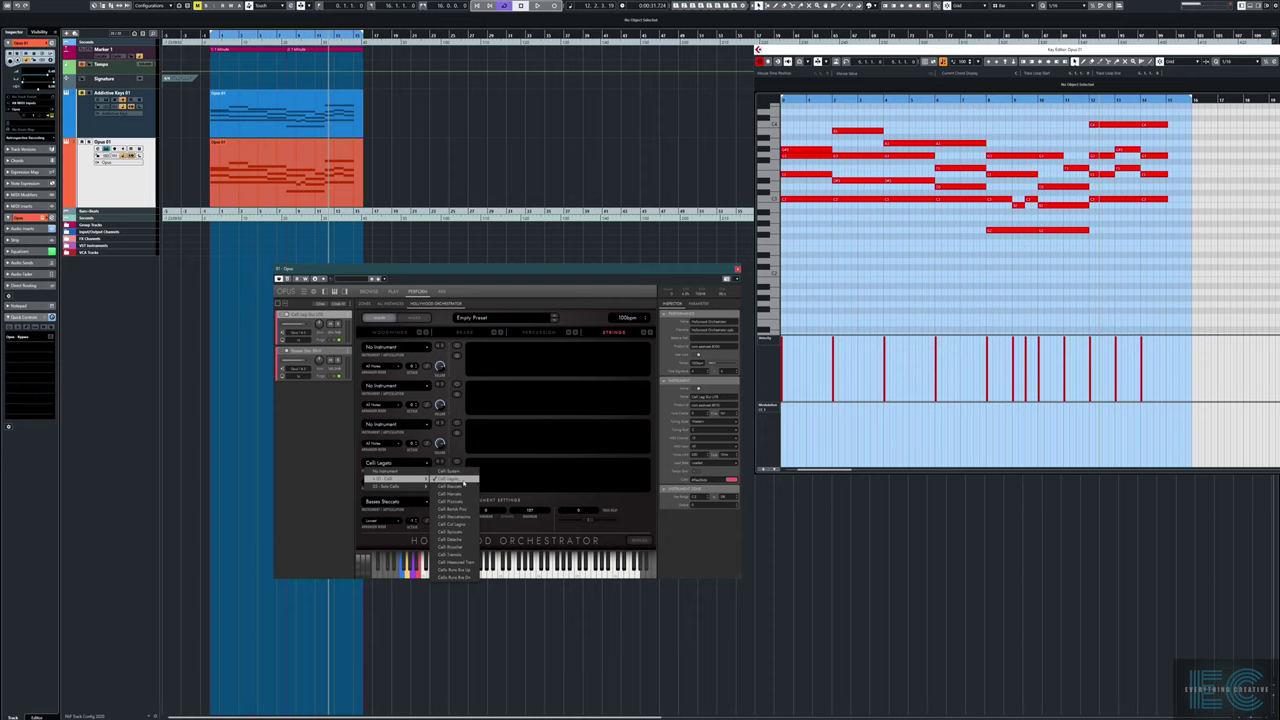
pyautogui.click(452, 478)
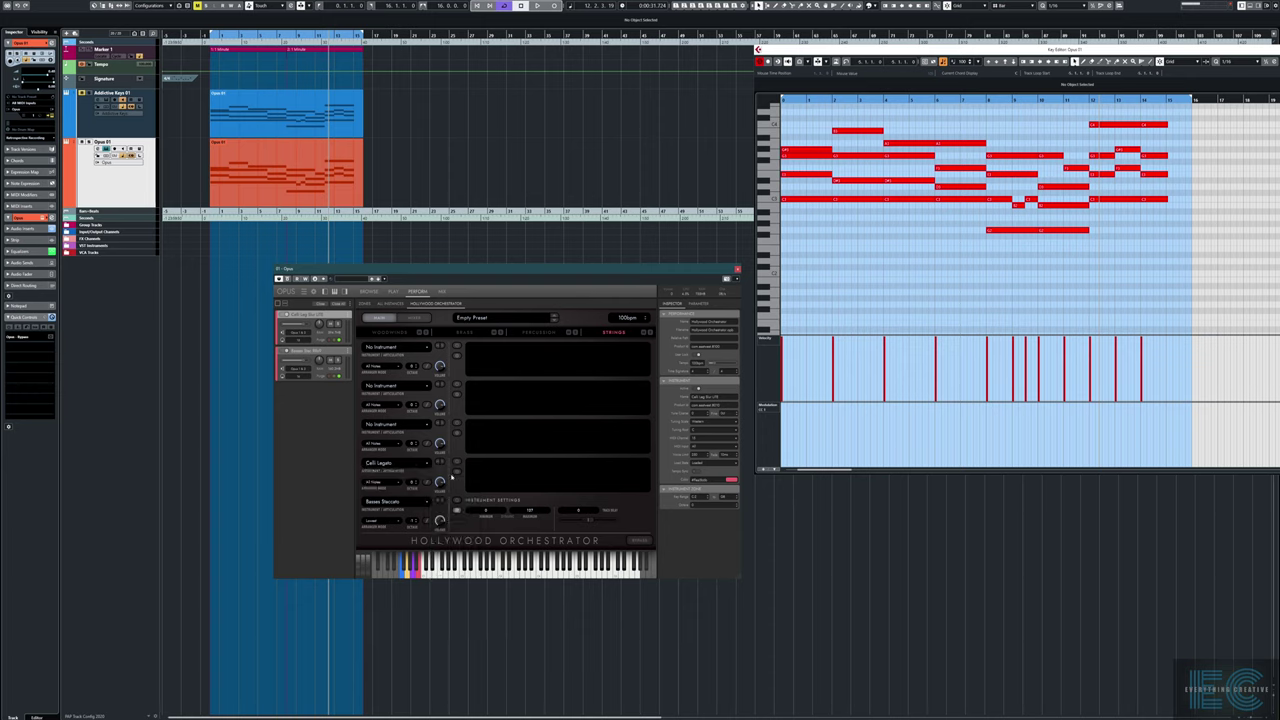
pyautogui.click(396, 484)
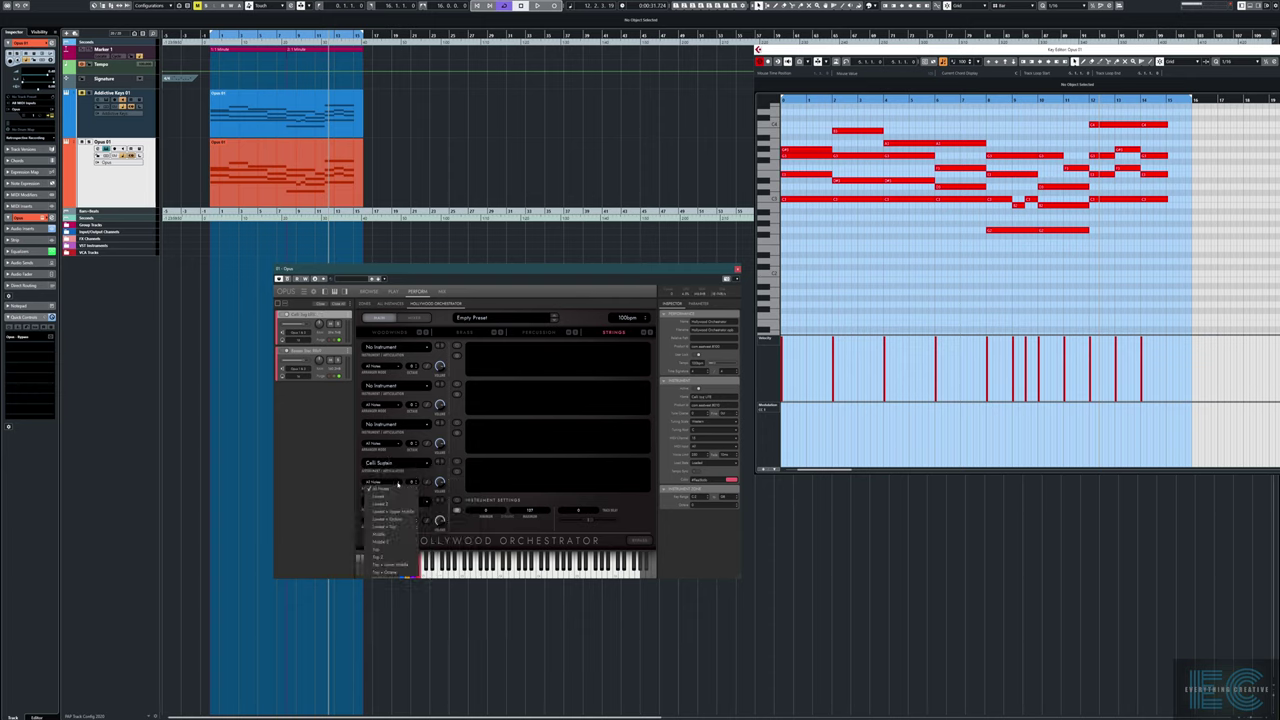
pyautogui.click(398, 480)
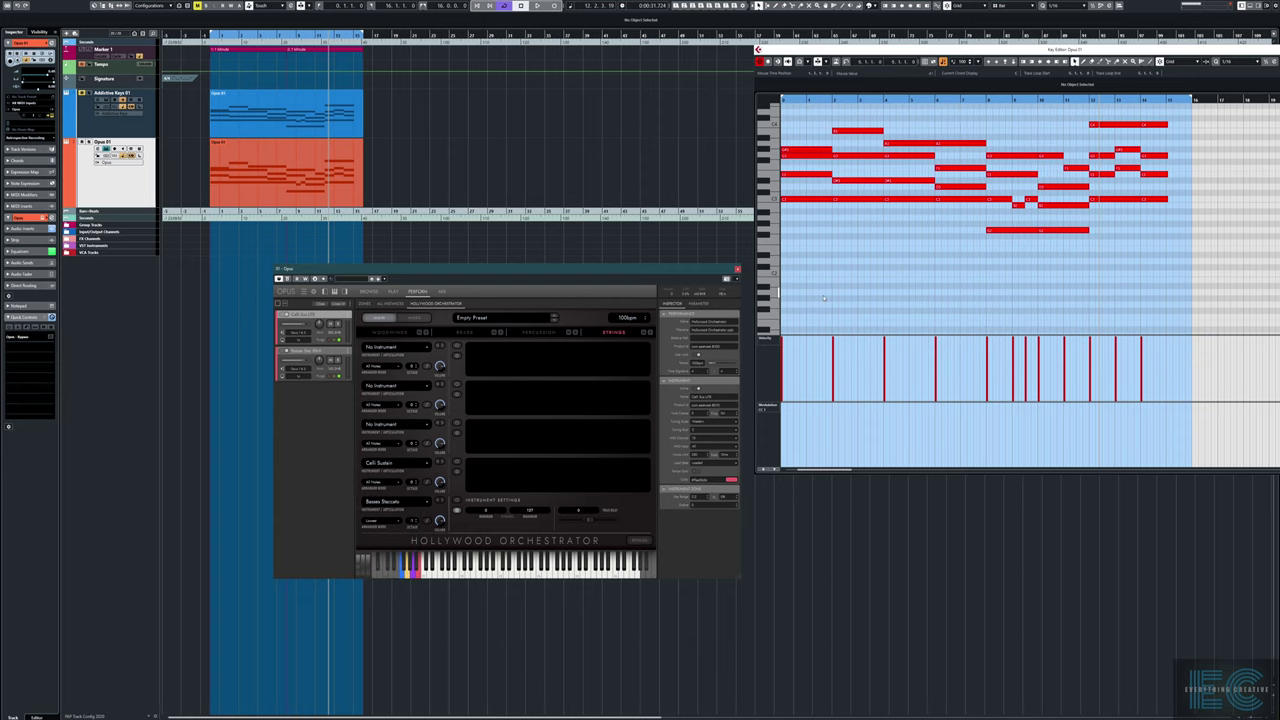
# Audition the sustained celli with the chord part and sound individual notes on the Opus keyboard
pyautogui.press('space')
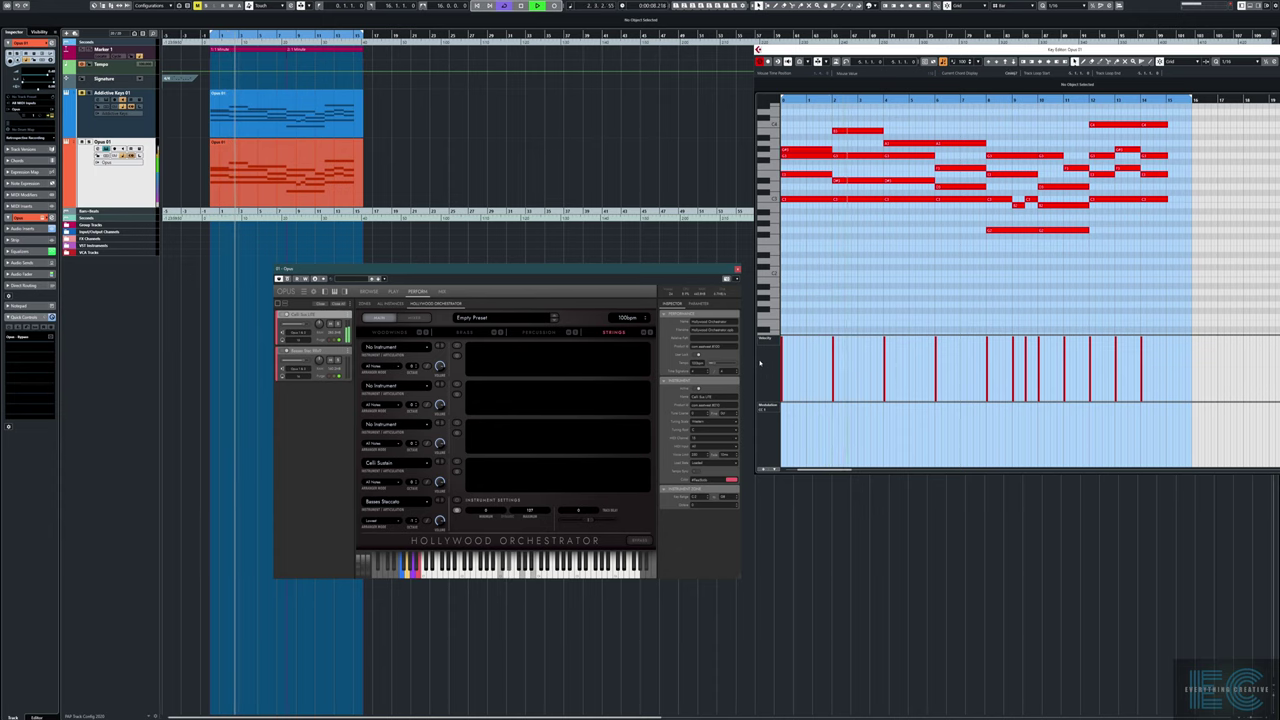
pyautogui.press('space')
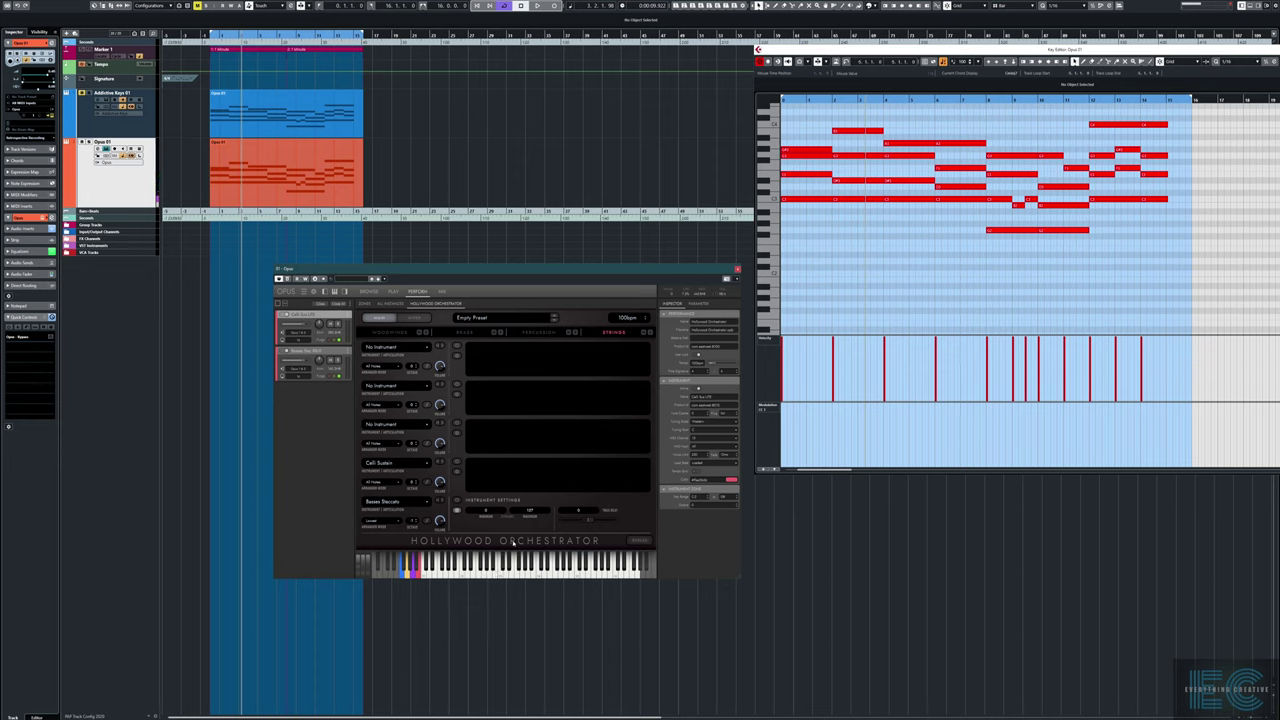
pyautogui.click(480, 575)
pyautogui.click(462, 575)
pyautogui.click(529, 574)
pyautogui.click(518, 575)
pyautogui.click(571, 574)
# Lower the octave of the sustained celli and replay the chord part from its start
pyautogui.press('KP_1')
pyautogui.press('space')
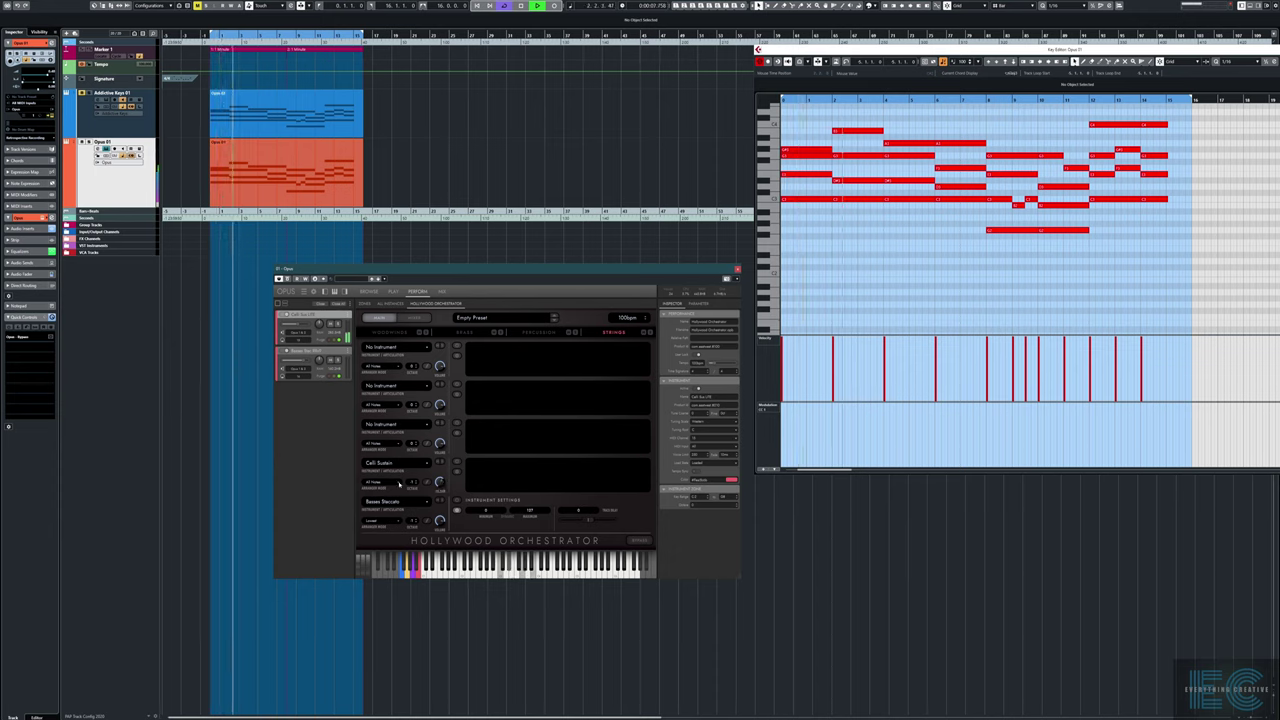
pyautogui.press('space')
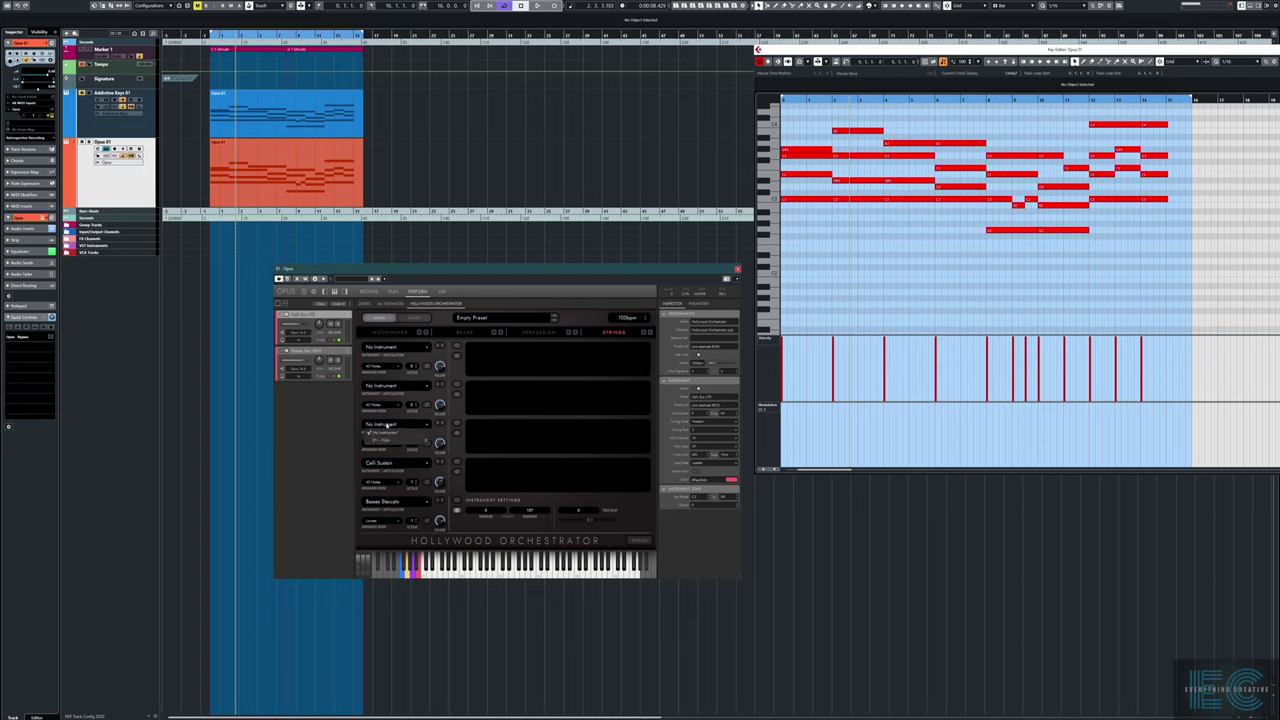
# Load the Viola Sustain articulation into the third Strings slot and set its arranger mode to Middle 2
pyautogui.click(386, 425)
pyautogui.moveTo(391, 441)
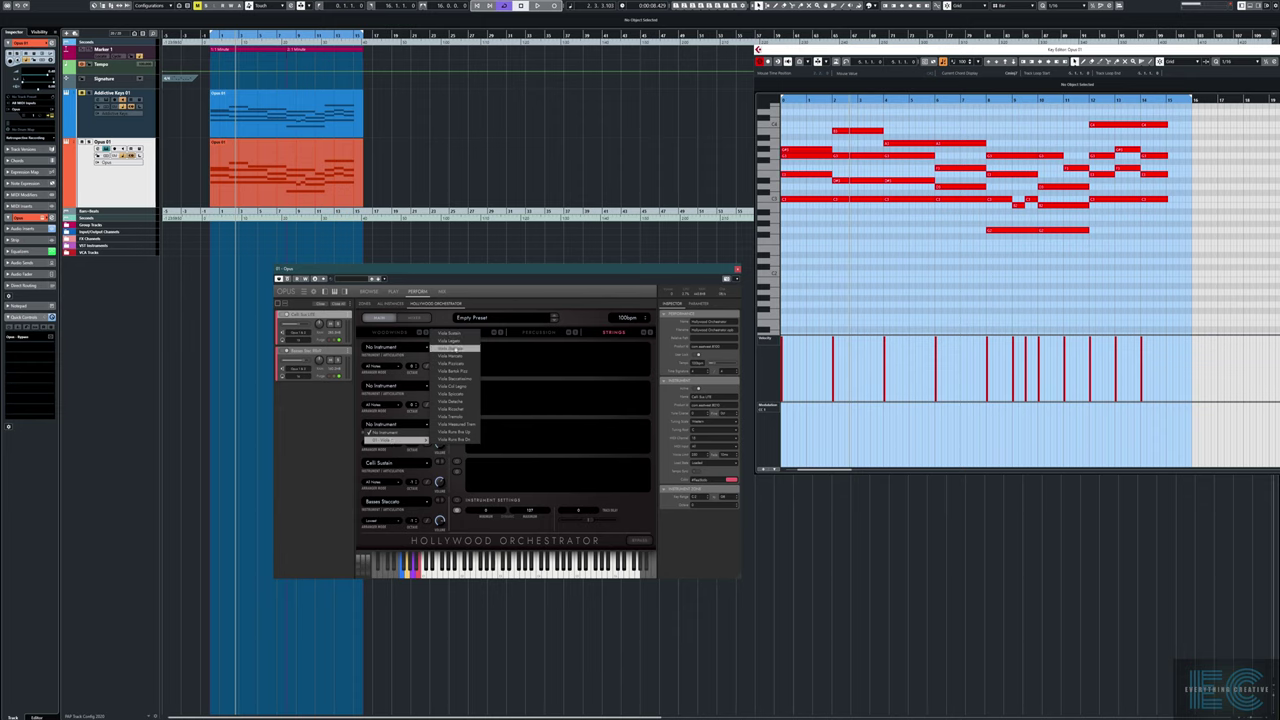
pyautogui.click(452, 334)
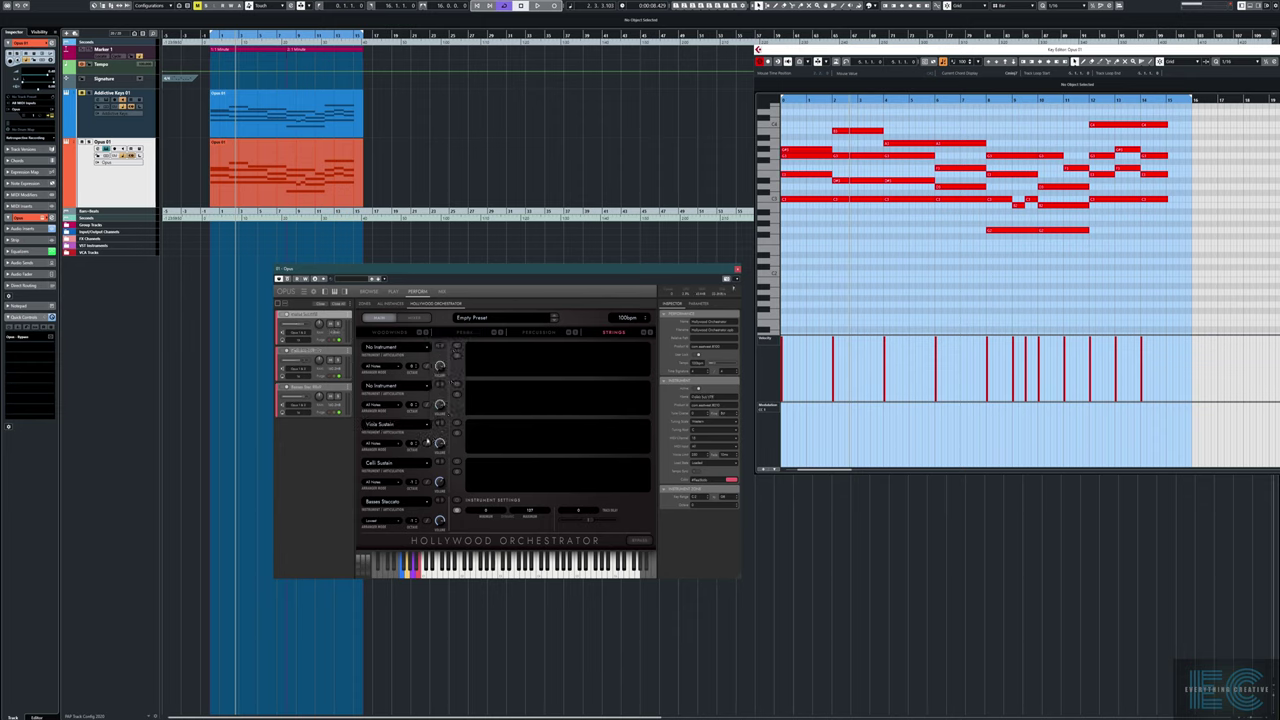
pyautogui.click(391, 444)
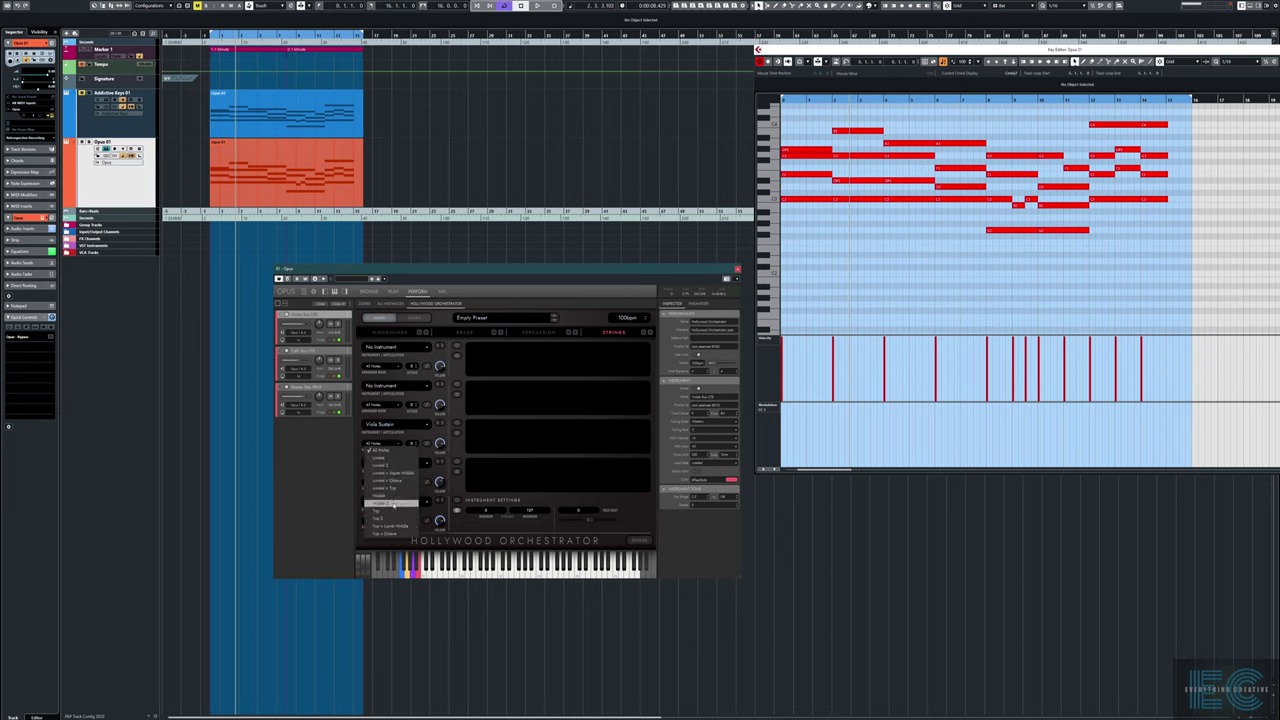
pyautogui.click(391, 503)
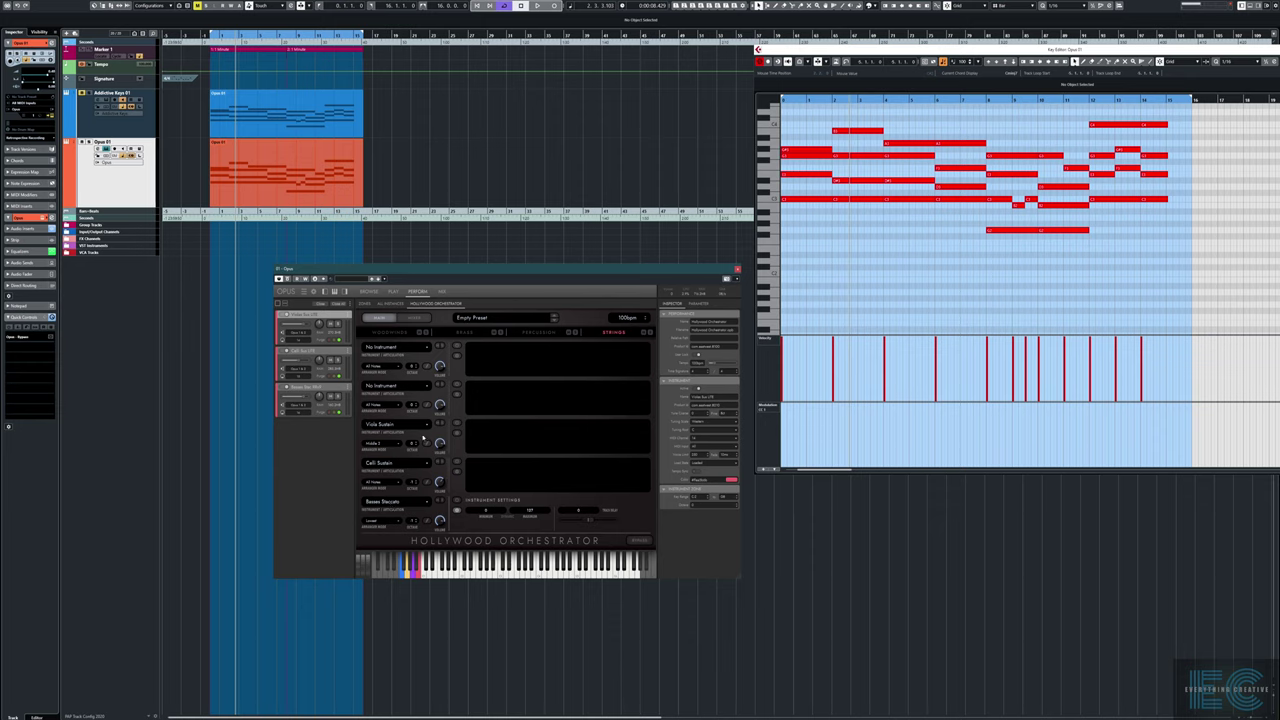
# Play the chord part to hear the sustained violas together with the celli and basses
pyautogui.click(817, 325)
pyautogui.press('space')
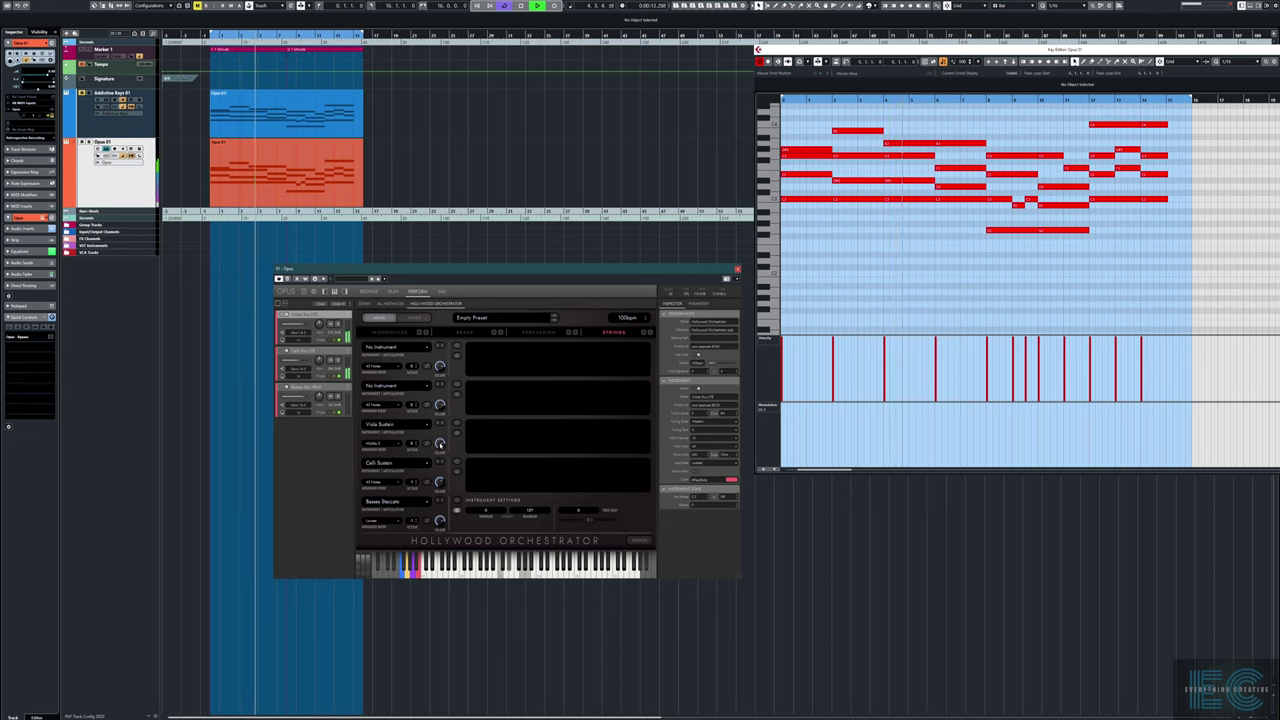
pyautogui.press('space')
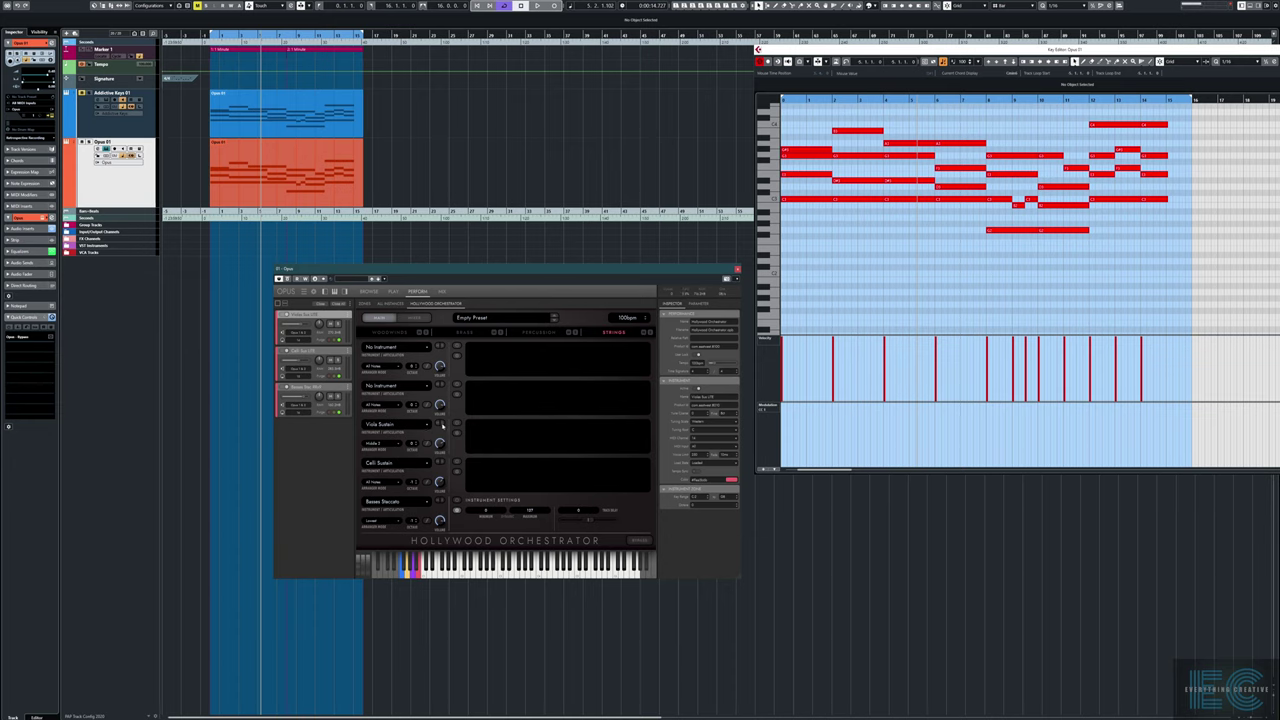
# Solo the viola slot and audition the violas alone with the chord part
pyautogui.press('space')
pyautogui.press('space')
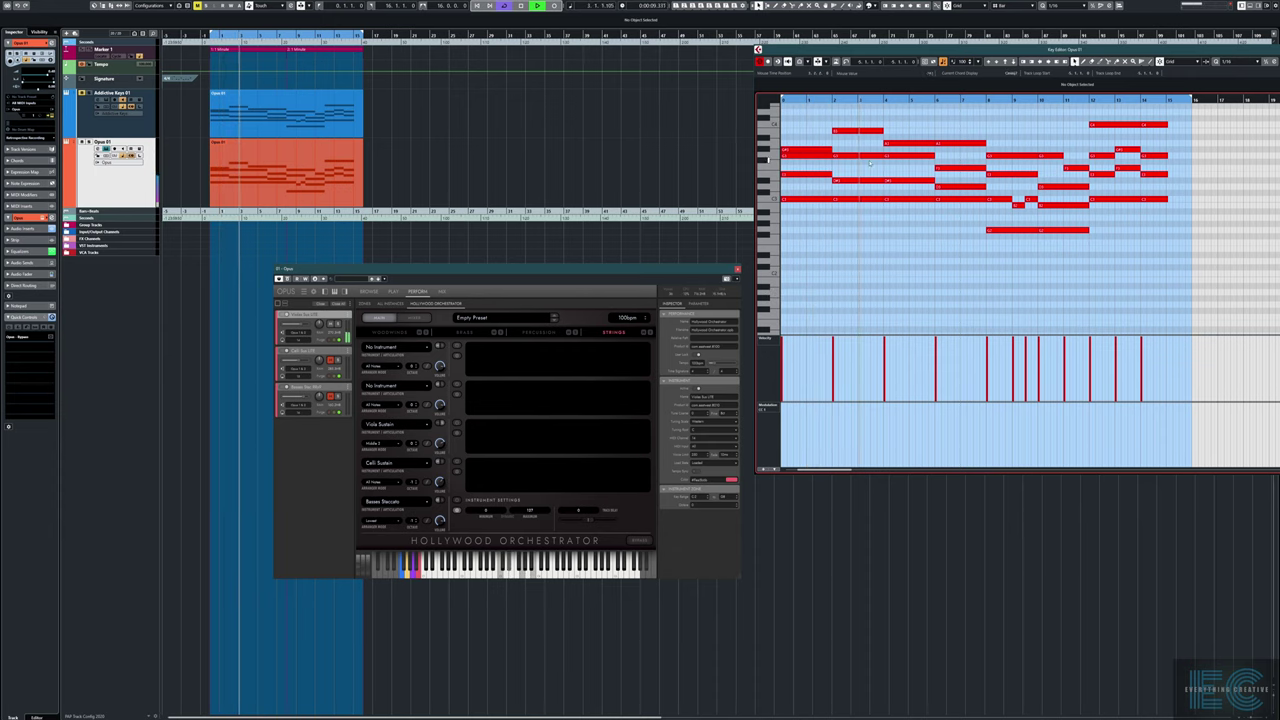
pyautogui.press('space')
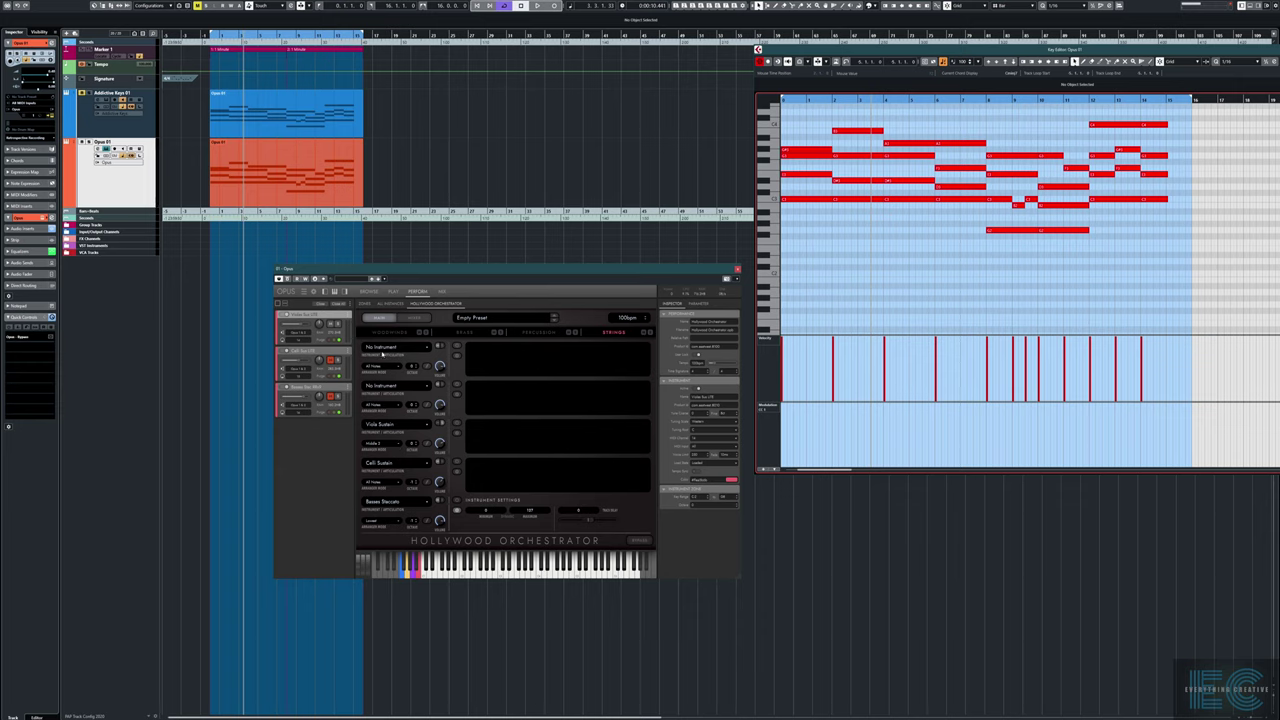
# Load the 1st Violin Staccato articulation into the first Strings slot and set its arranger mode to Top
pyautogui.click(375, 348)
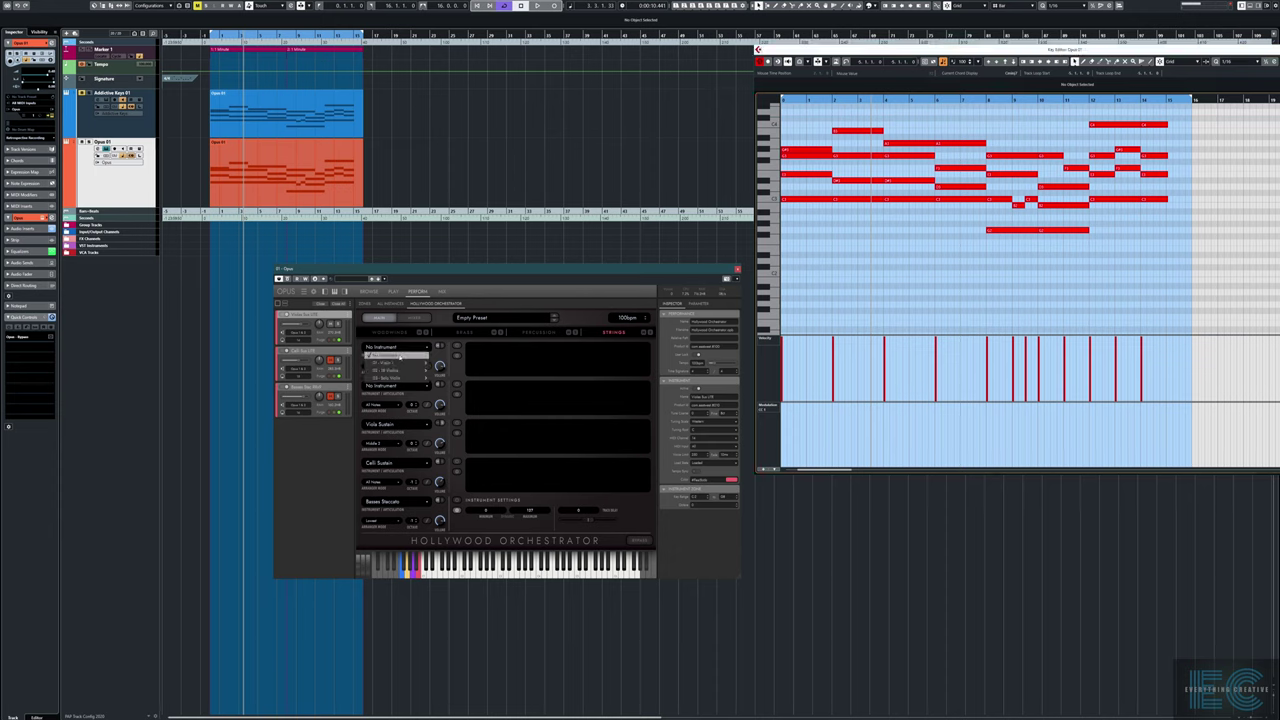
pyautogui.moveTo(425, 364)
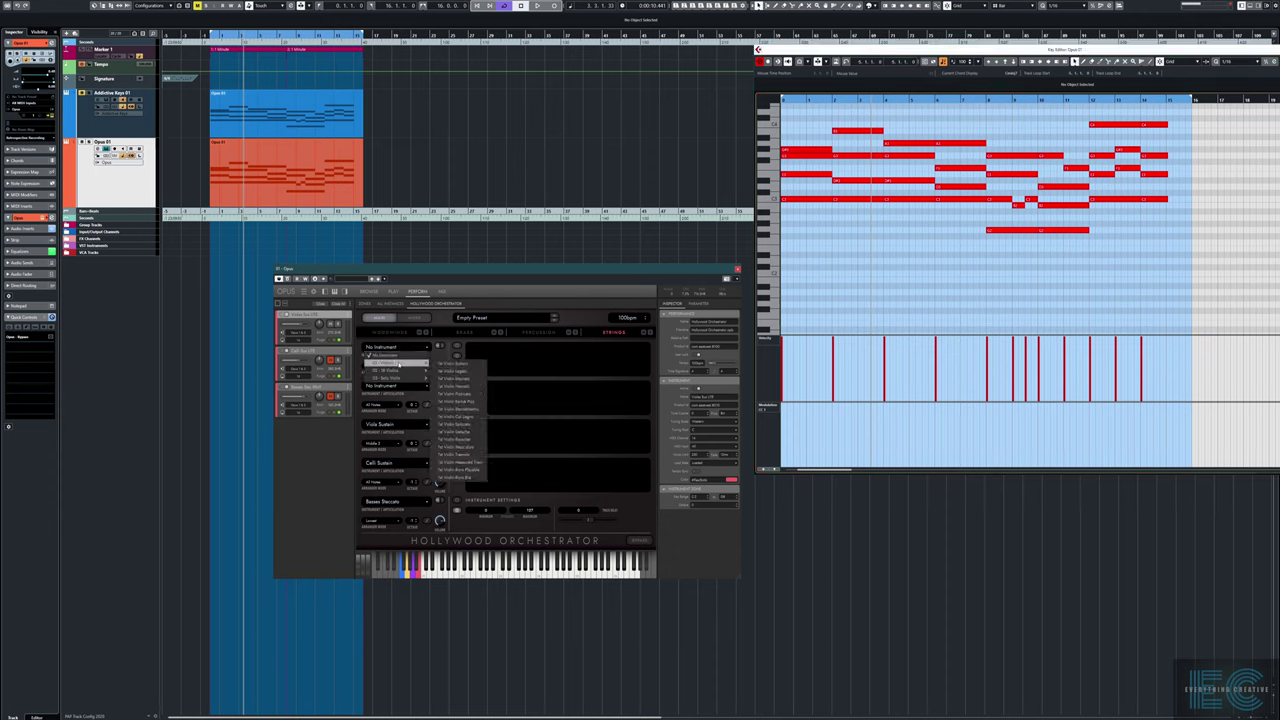
pyautogui.click(469, 379)
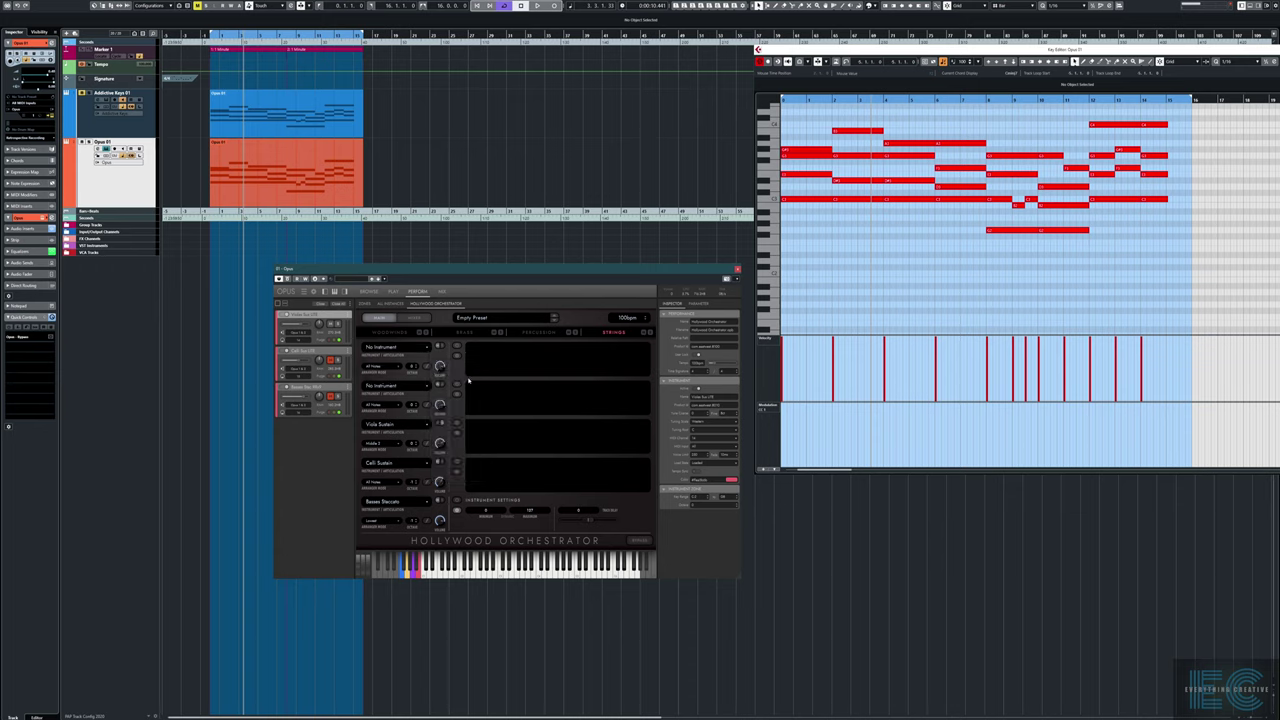
pyautogui.click(395, 371)
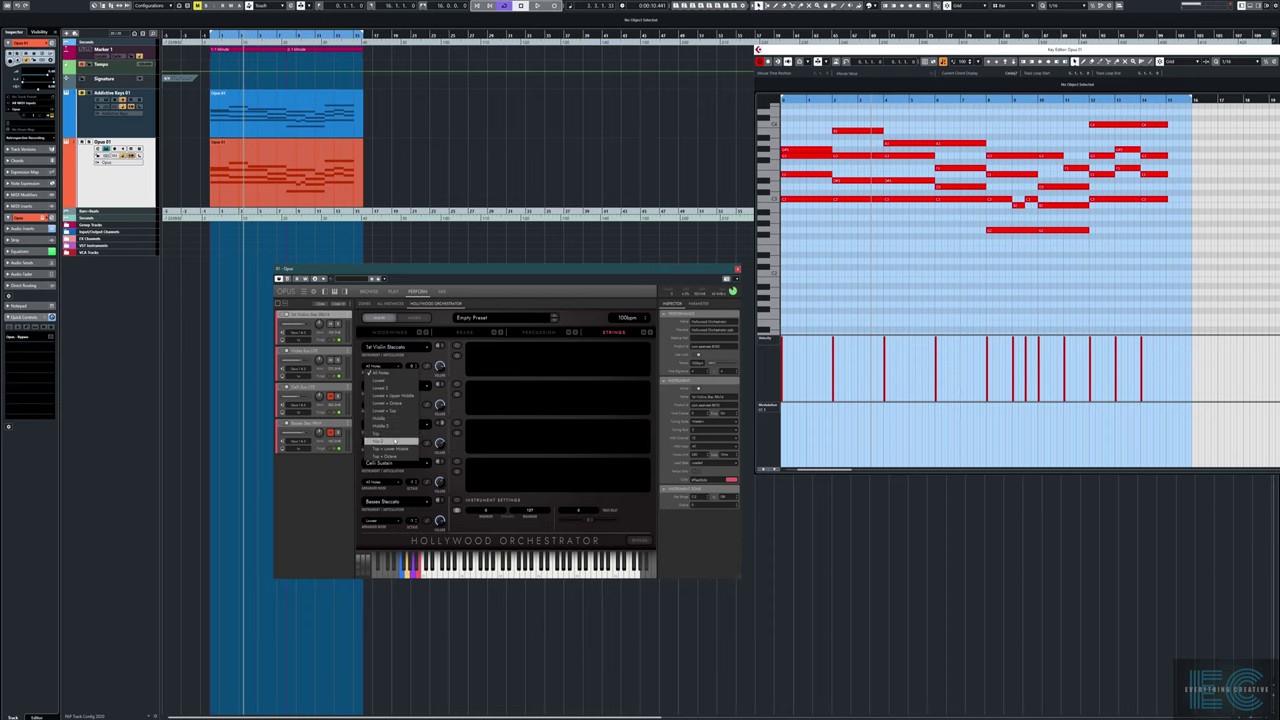
pyautogui.click(388, 433)
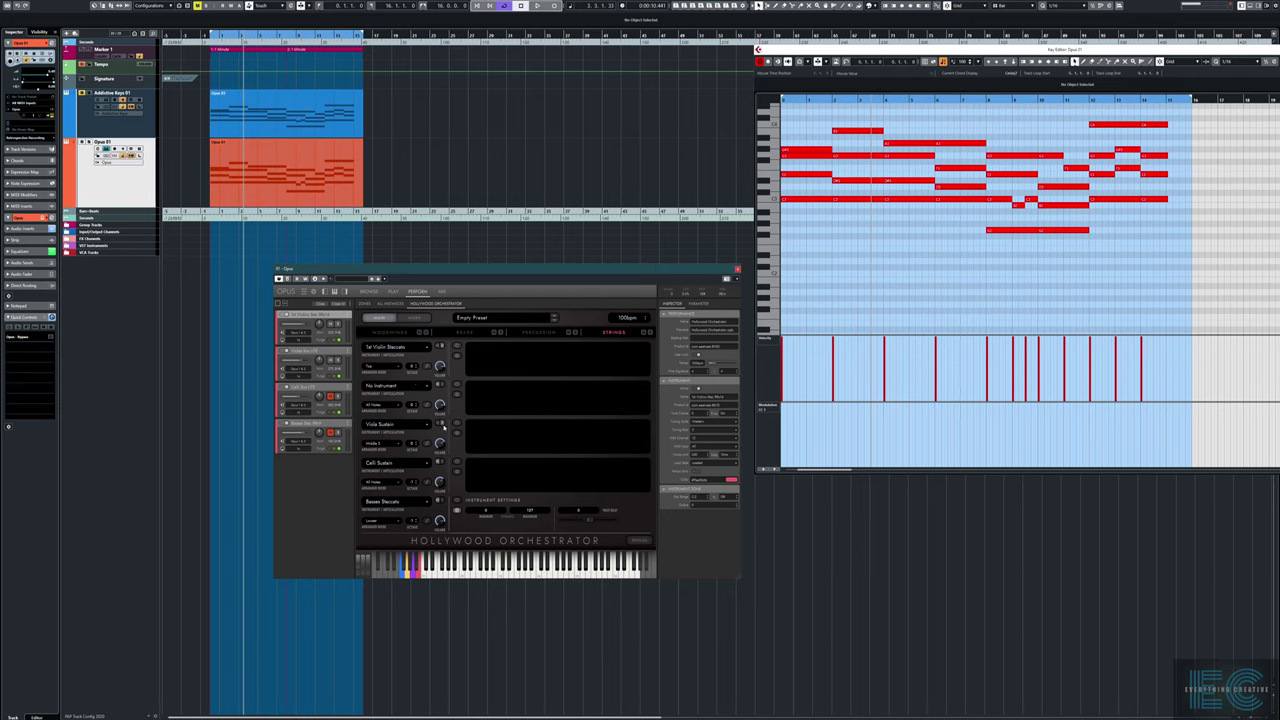
# Solo the first violins in place of the violas and audition them from the start of the part
pyautogui.press('KP_1')
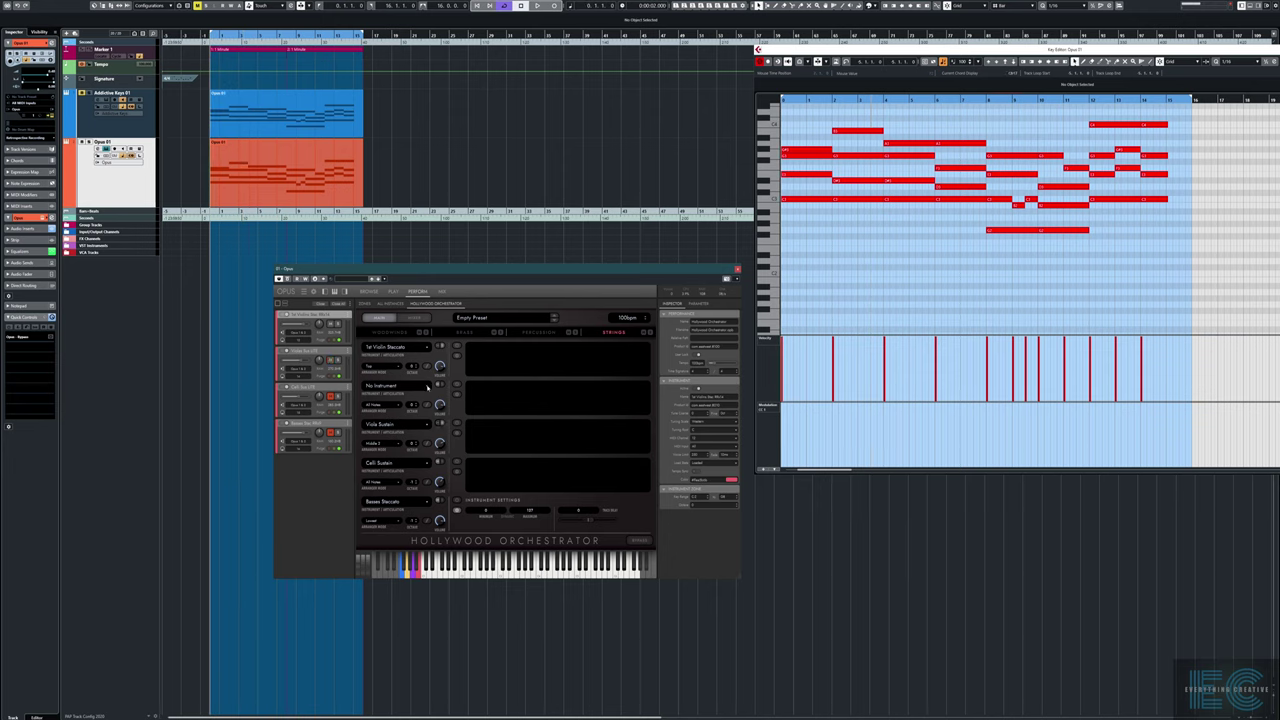
pyautogui.press('space')
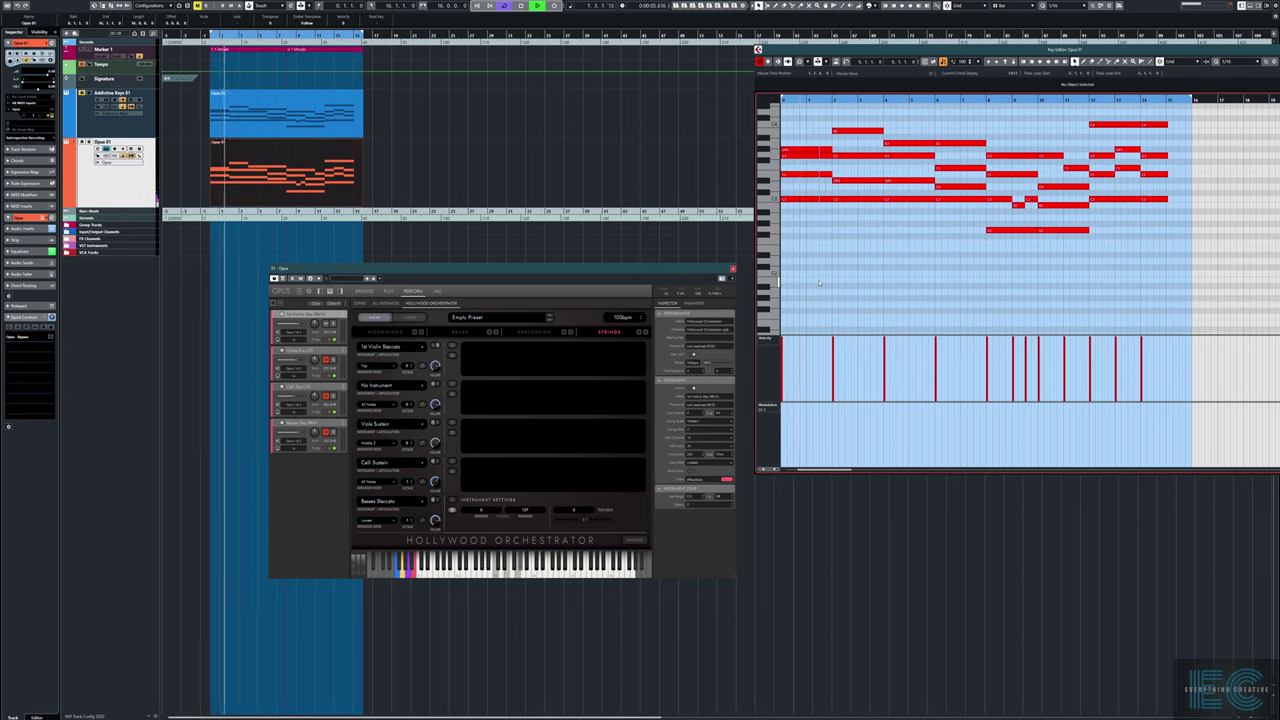
pyautogui.press('space')
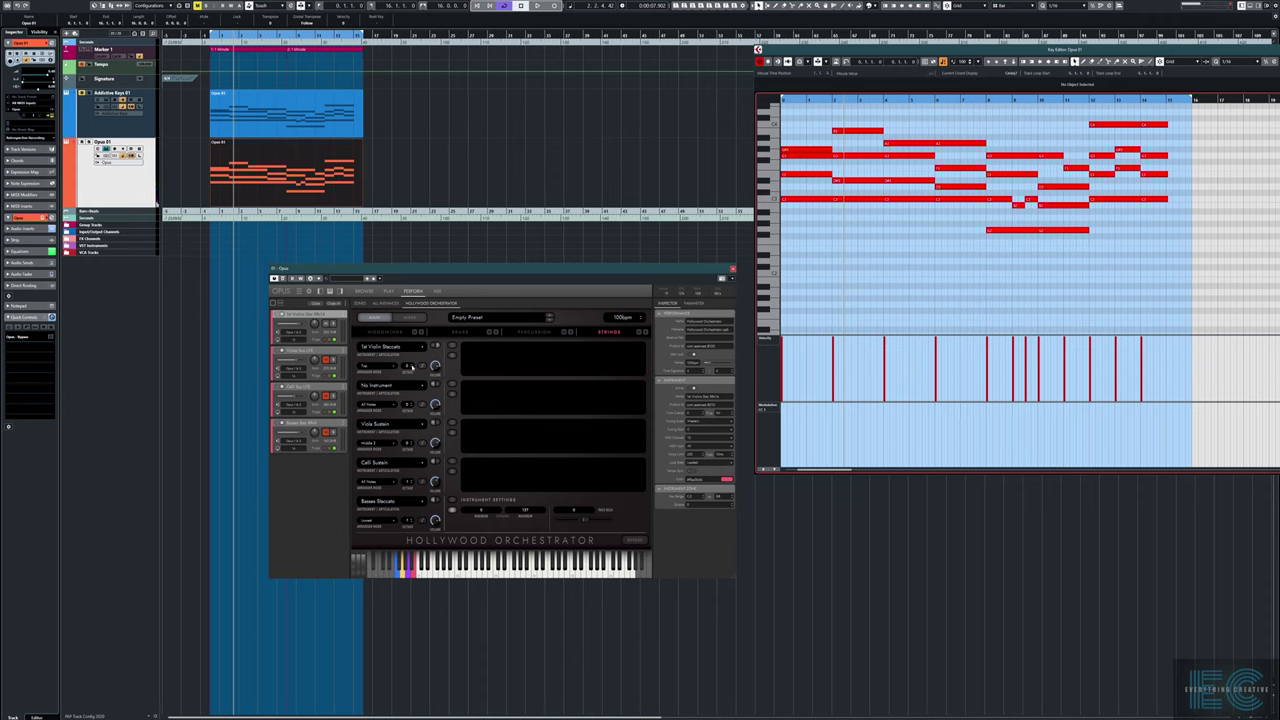
# Shift the first violins by one octave and audition them on their own with the chord part
pyautogui.click(412, 367)
pyautogui.press('space')
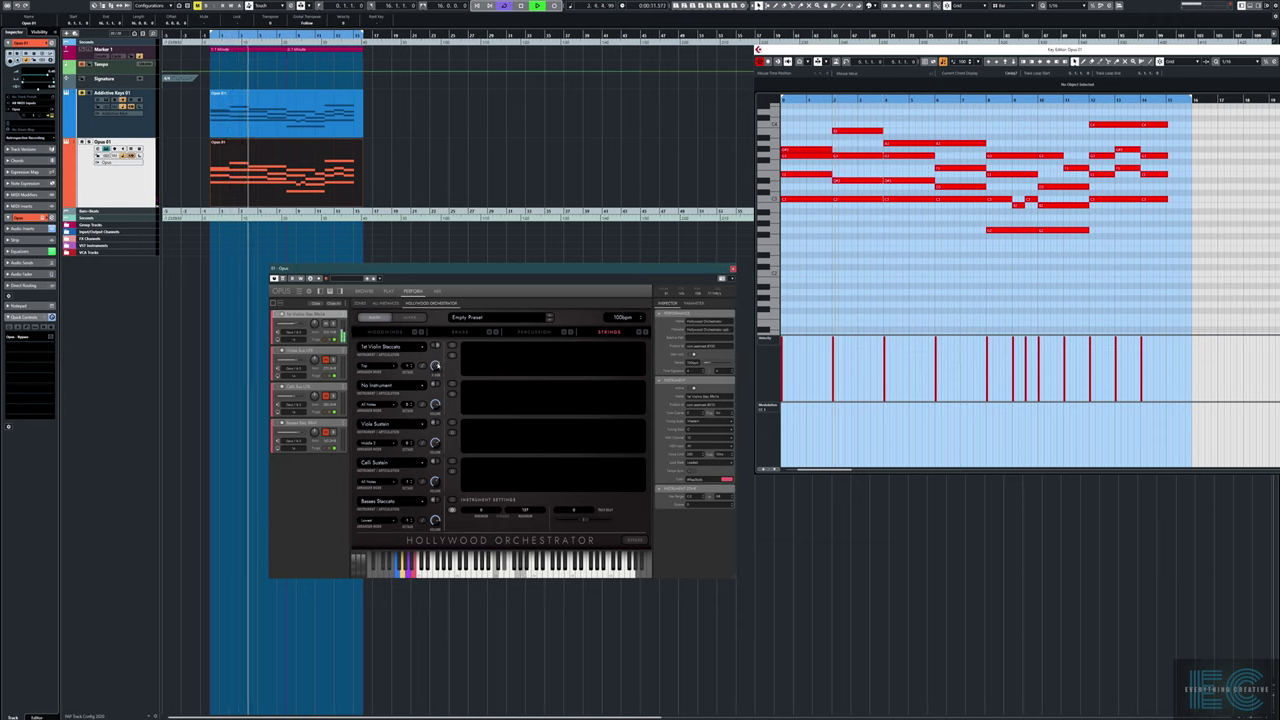
pyautogui.press('space')
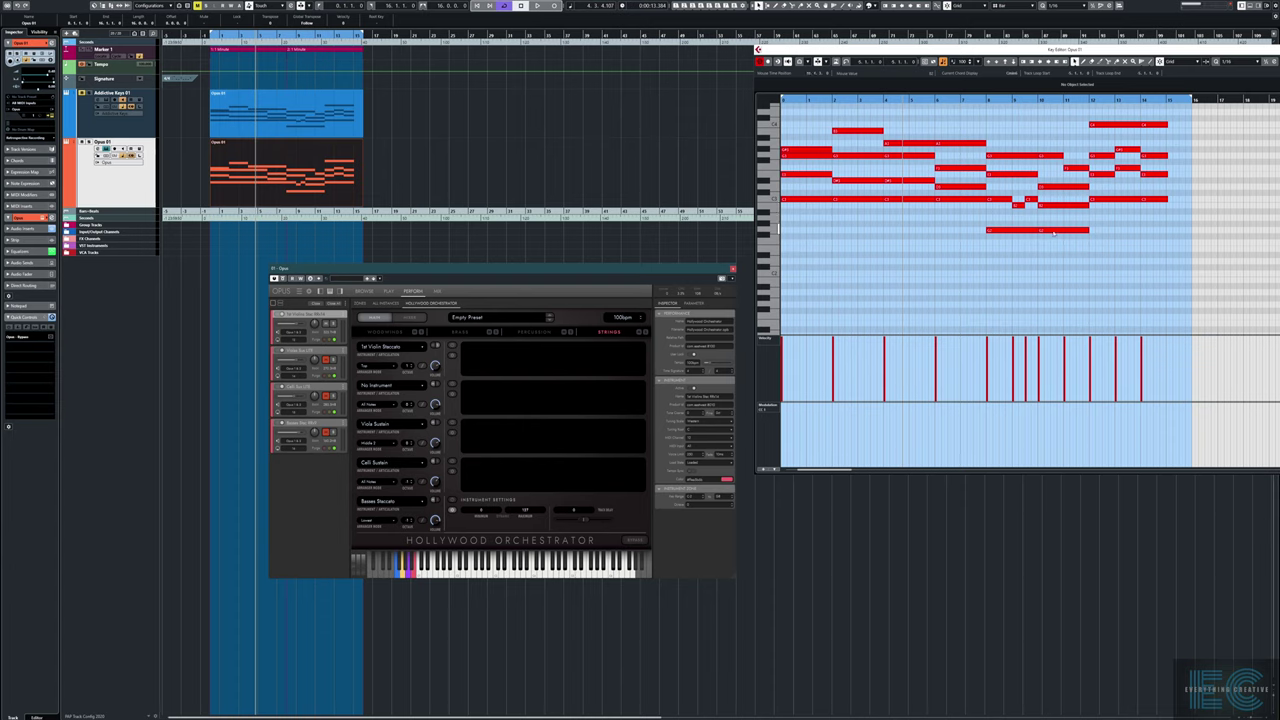
# Unmute the violas, celli and basses and play all the strings from the start, adjusting the first violins' volume
pyautogui.press('KP_1')
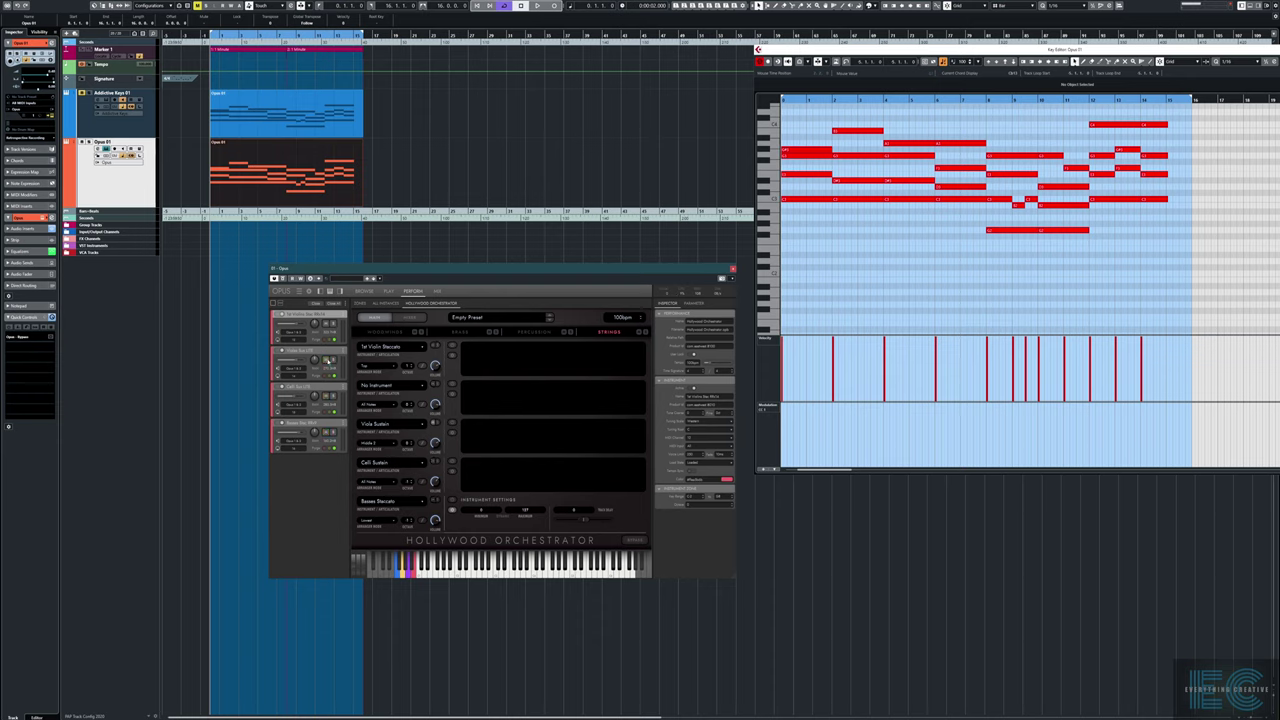
pyautogui.click(803, 276)
pyautogui.press('space')
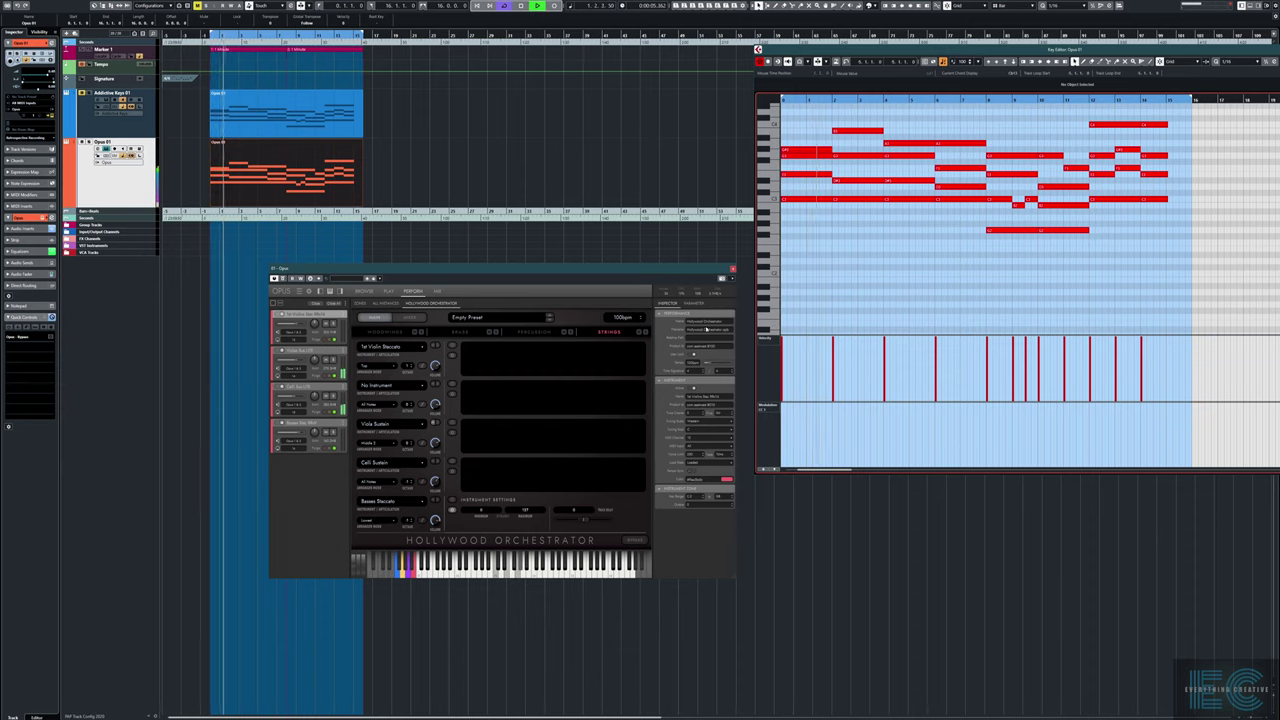
pyautogui.click(436, 368)
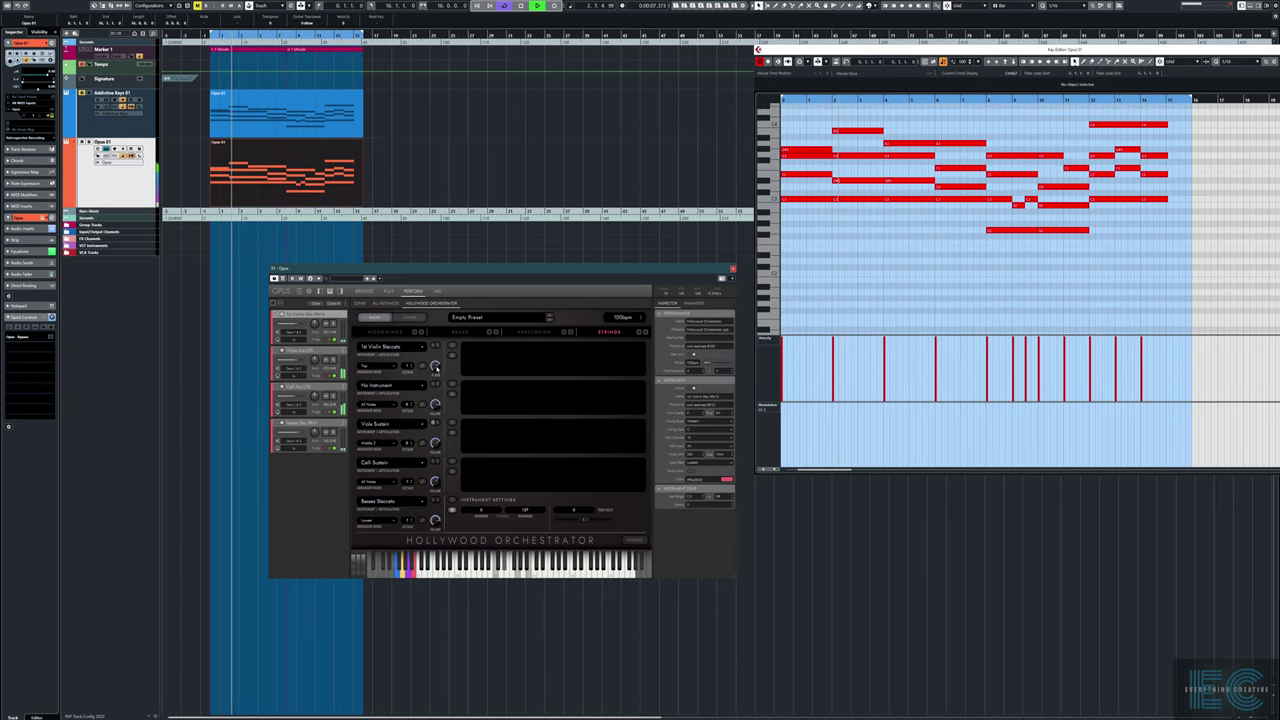
pyautogui.press('space')
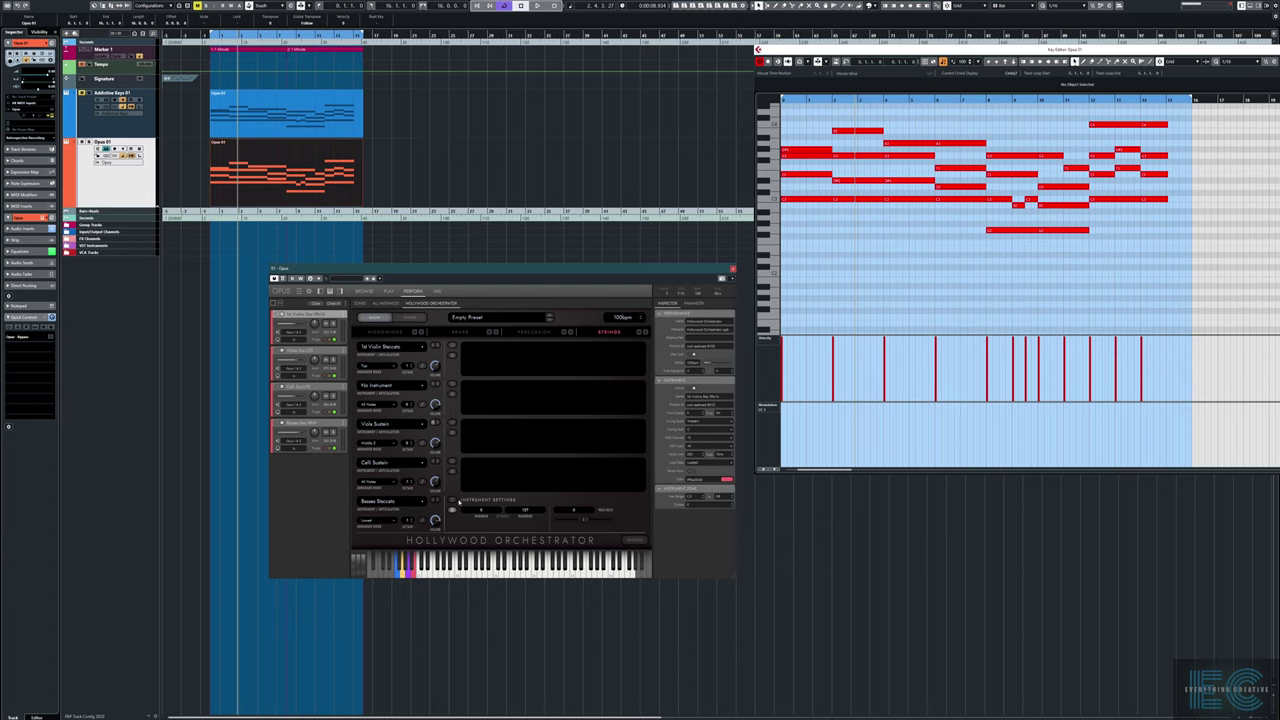
# Solo the basses and open the pattern editor of the Basses Staccato slot
pyautogui.click(452, 511)
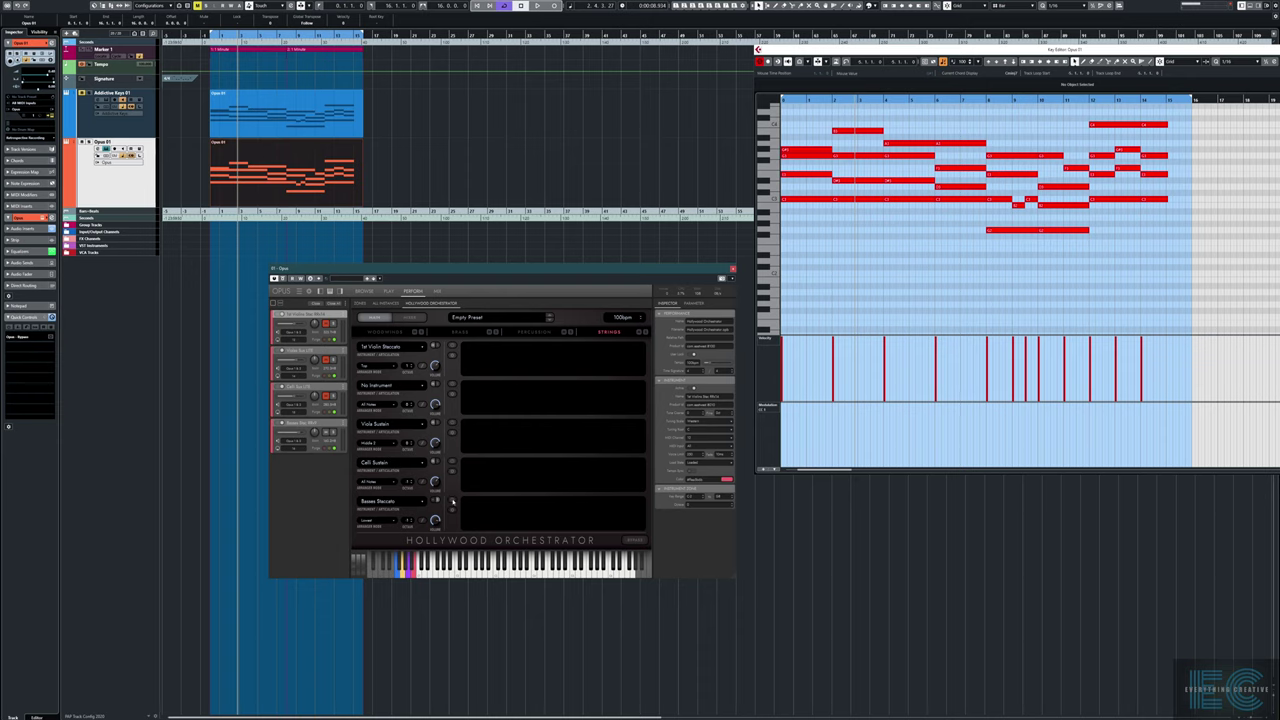
pyautogui.click(423, 522)
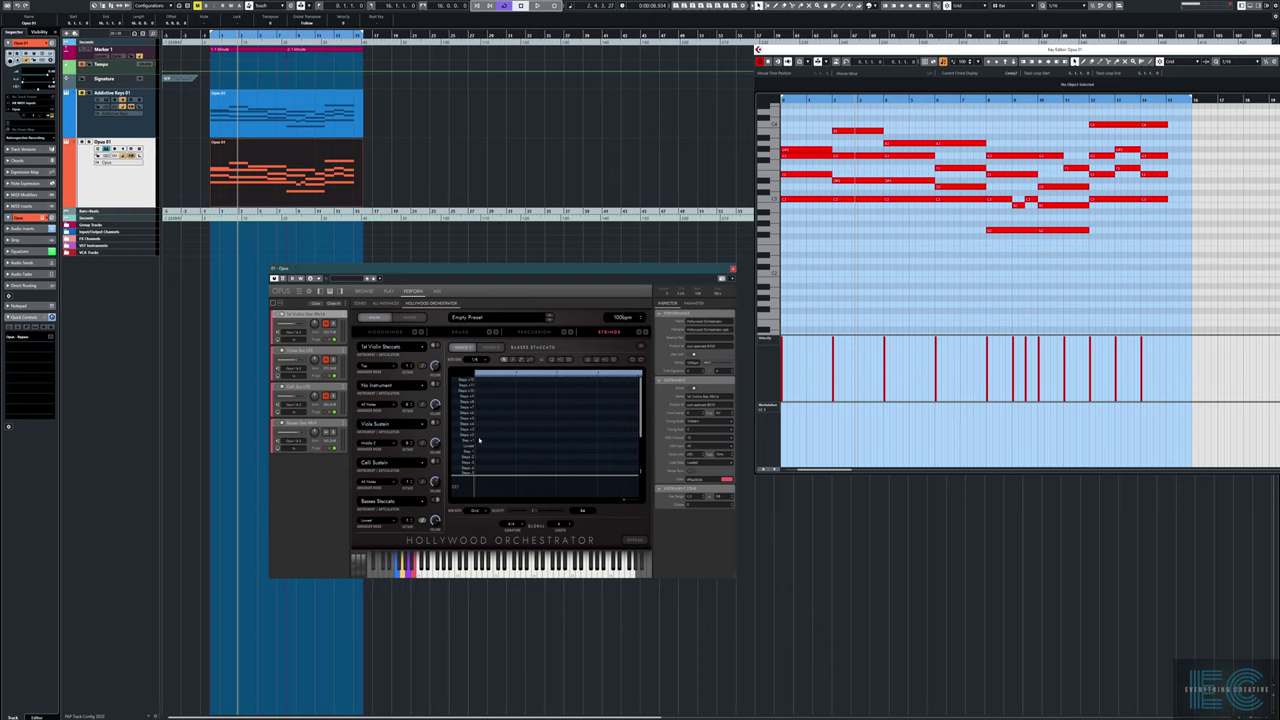
pyautogui.click(422, 522)
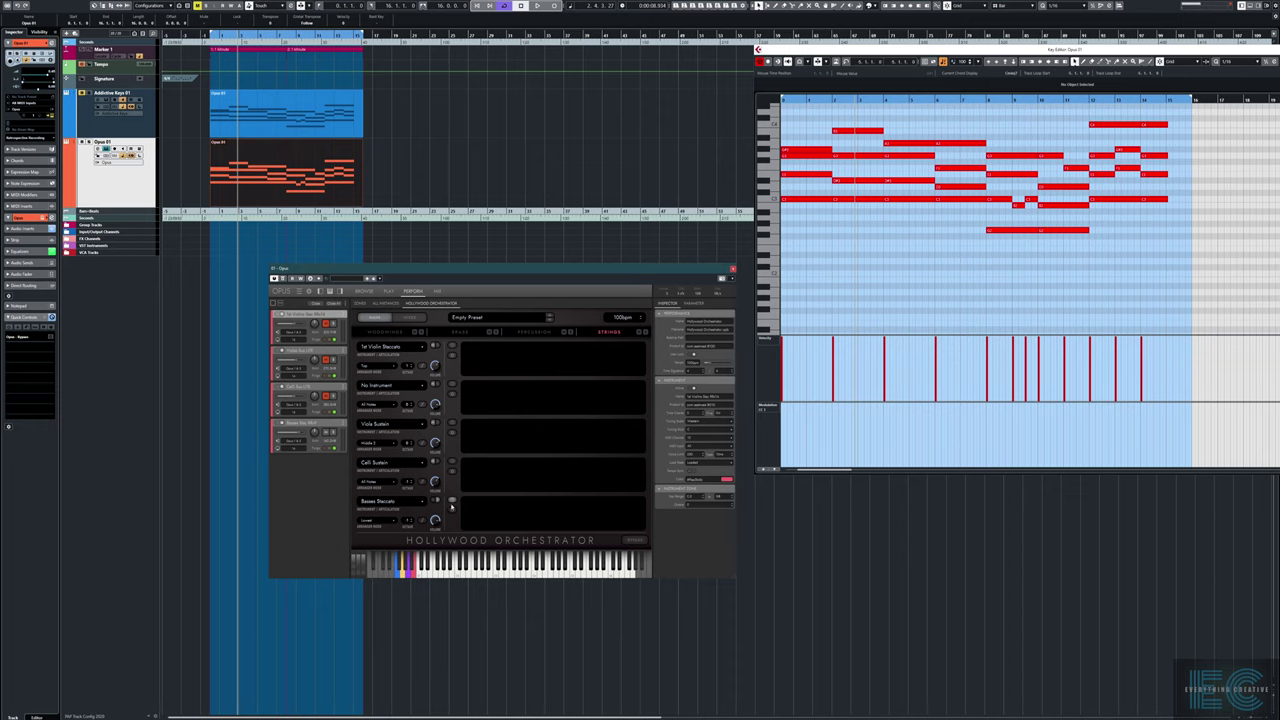
pyautogui.click(452, 511)
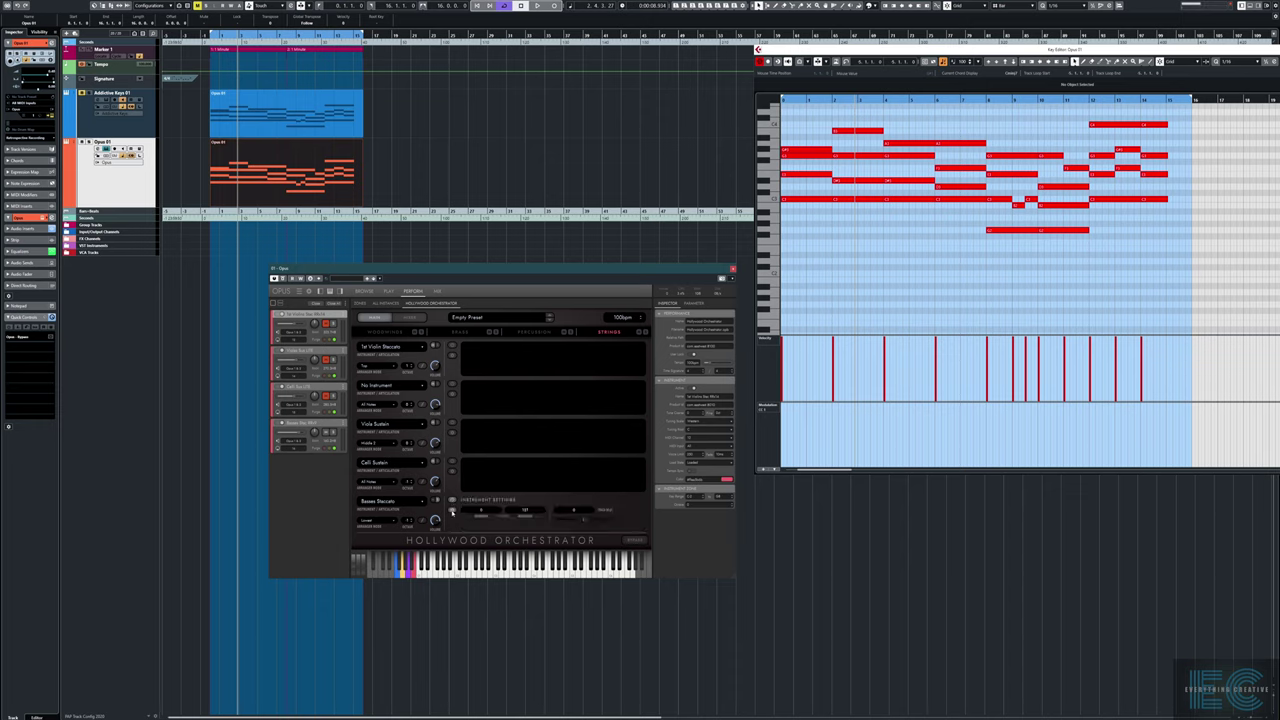
pyautogui.click(452, 501)
pyautogui.click(452, 511)
pyautogui.click(452, 511)
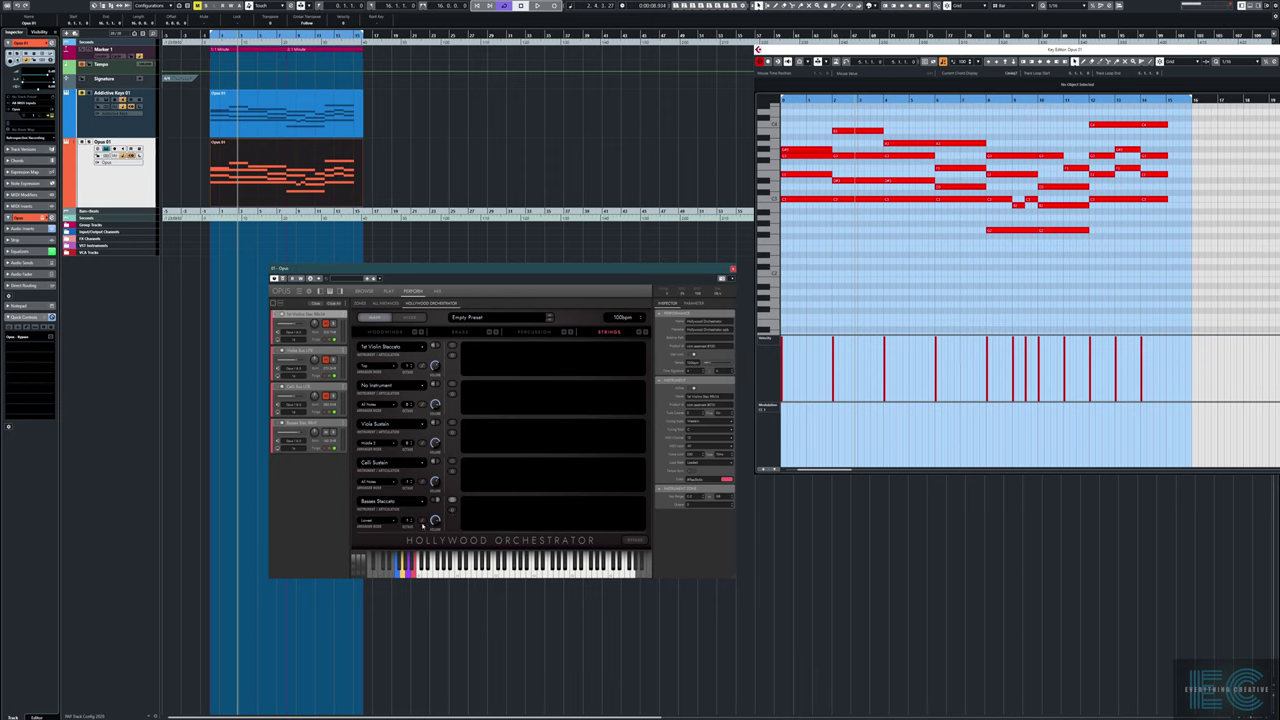
pyautogui.click(422, 522)
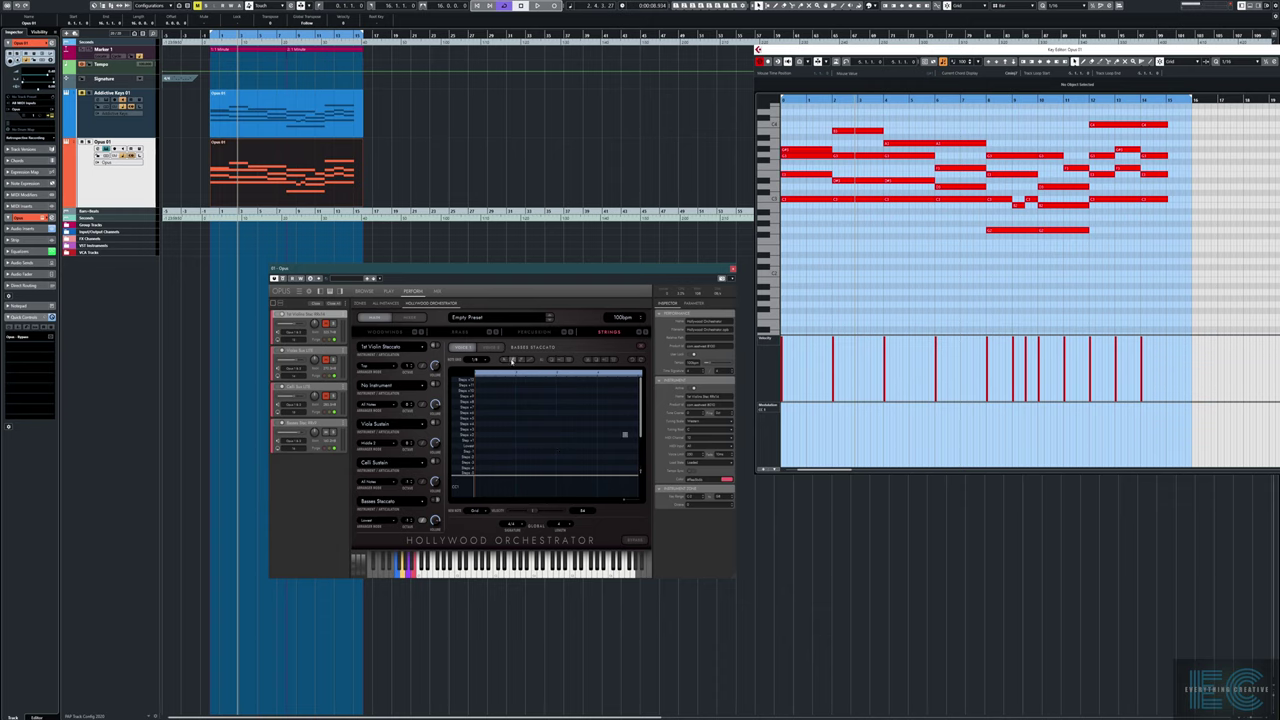
# Draw four evenly spaced notes on the Lowest row of the basses' pattern and audition it
pyautogui.moveTo(478, 444); pyautogui.dragTo(521, 442)
pyautogui.click(489, 445)
pyautogui.moveTo(479, 446); pyautogui.dragTo(558, 446)
pyautogui.press('space')
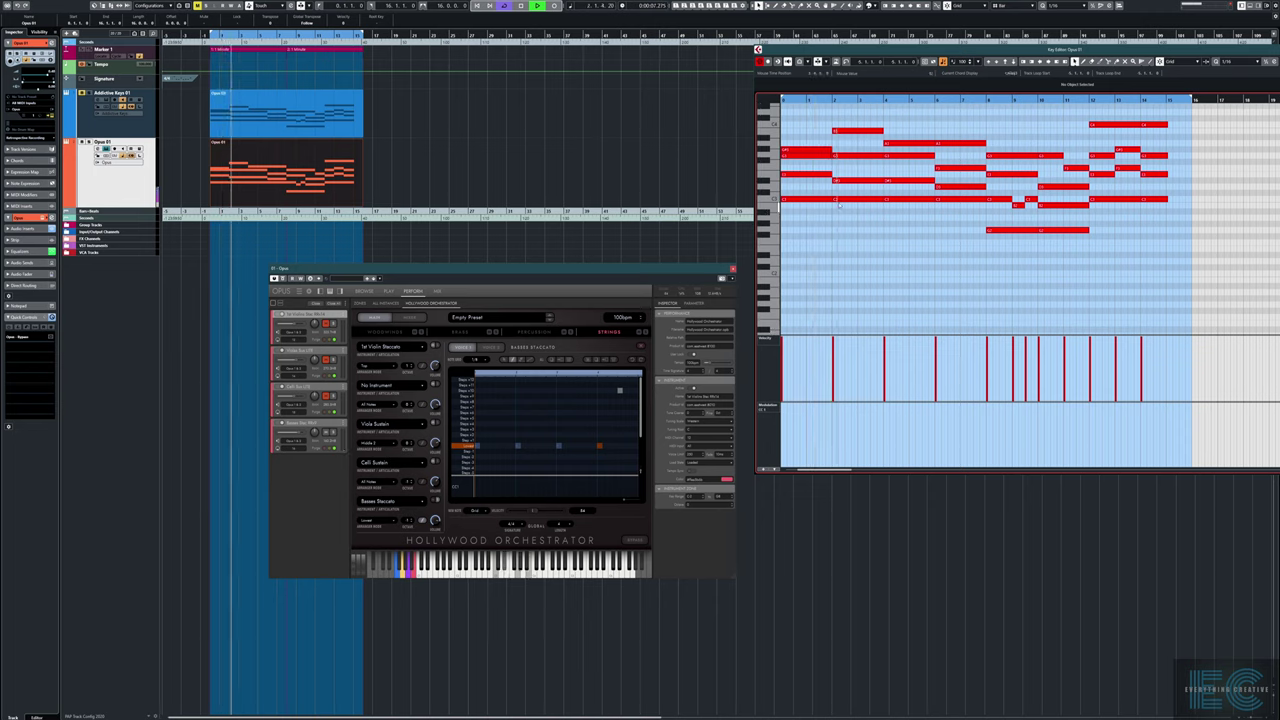
pyautogui.press('space')
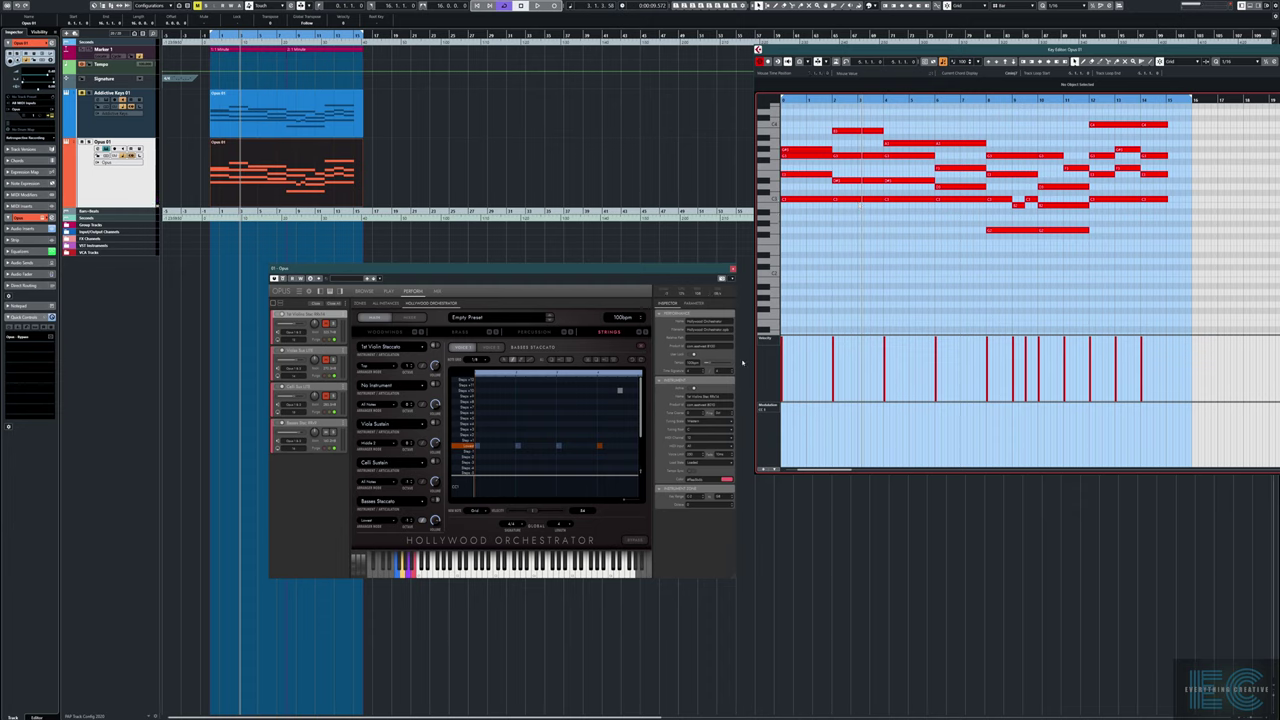
# Add a note one step above, directly after each of the four low bass notes, and play the pattern
pyautogui.click(585, 450)
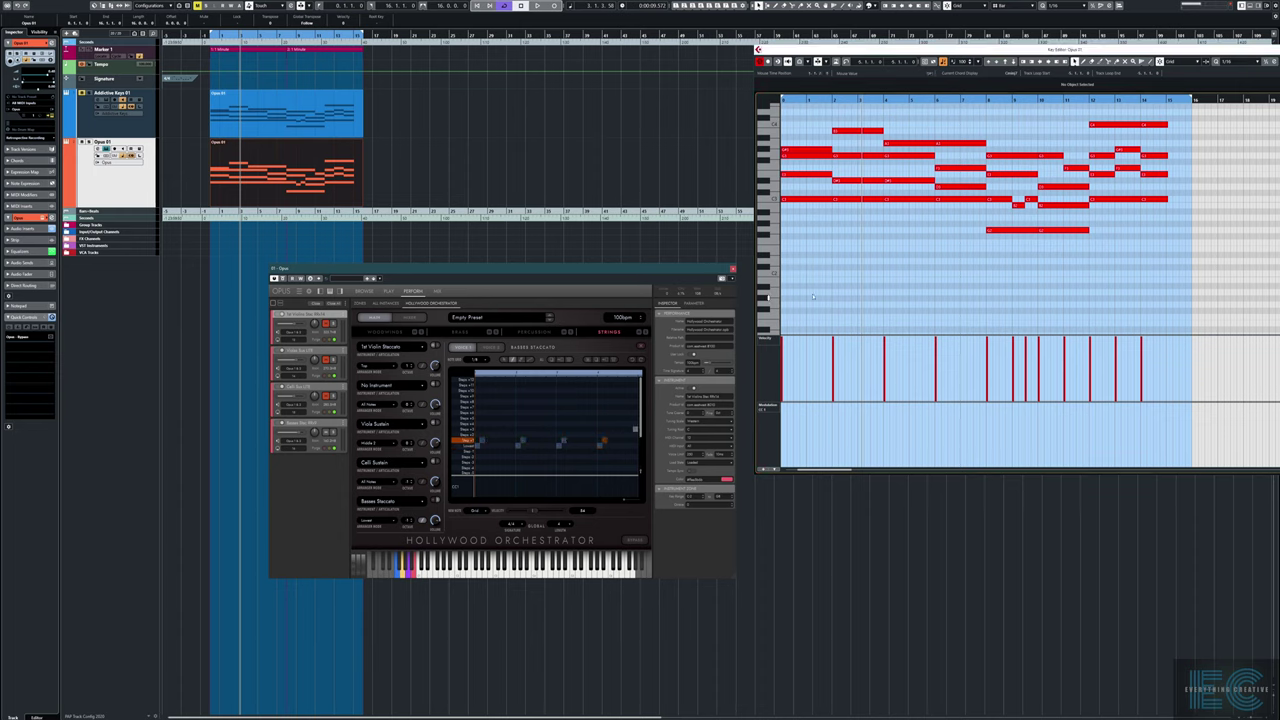
pyautogui.press('space')
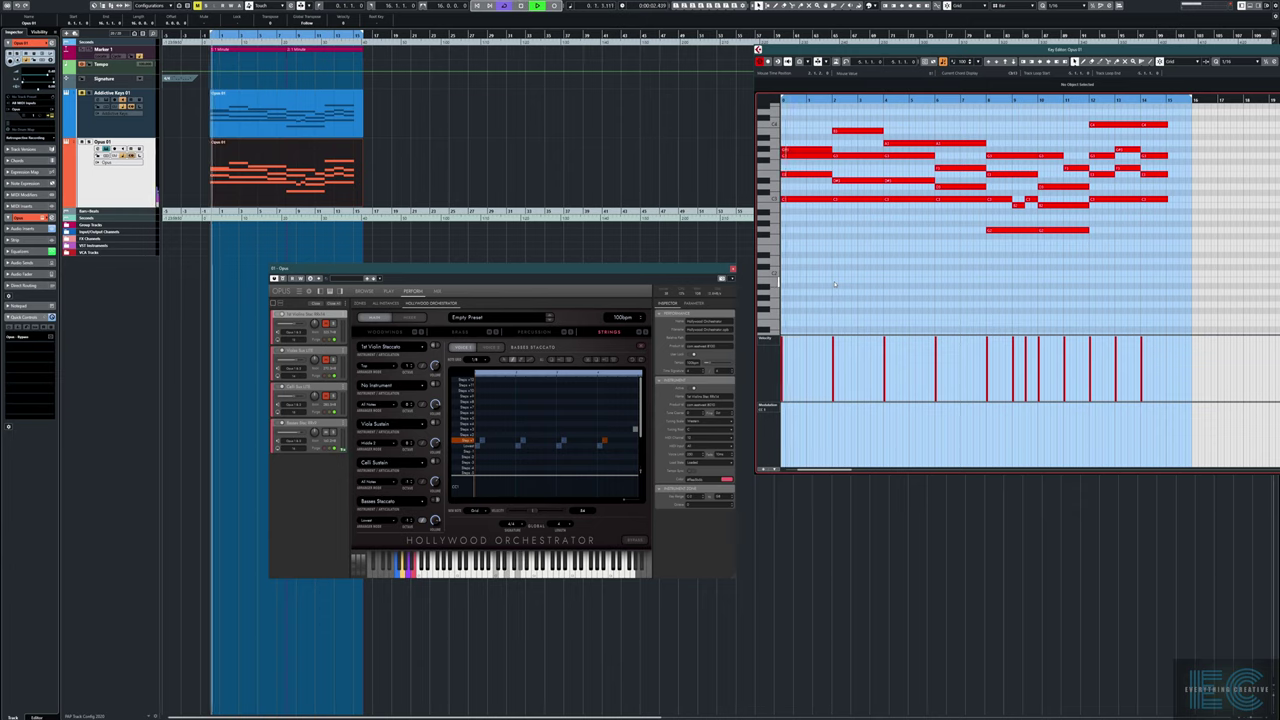
pyautogui.press('space')
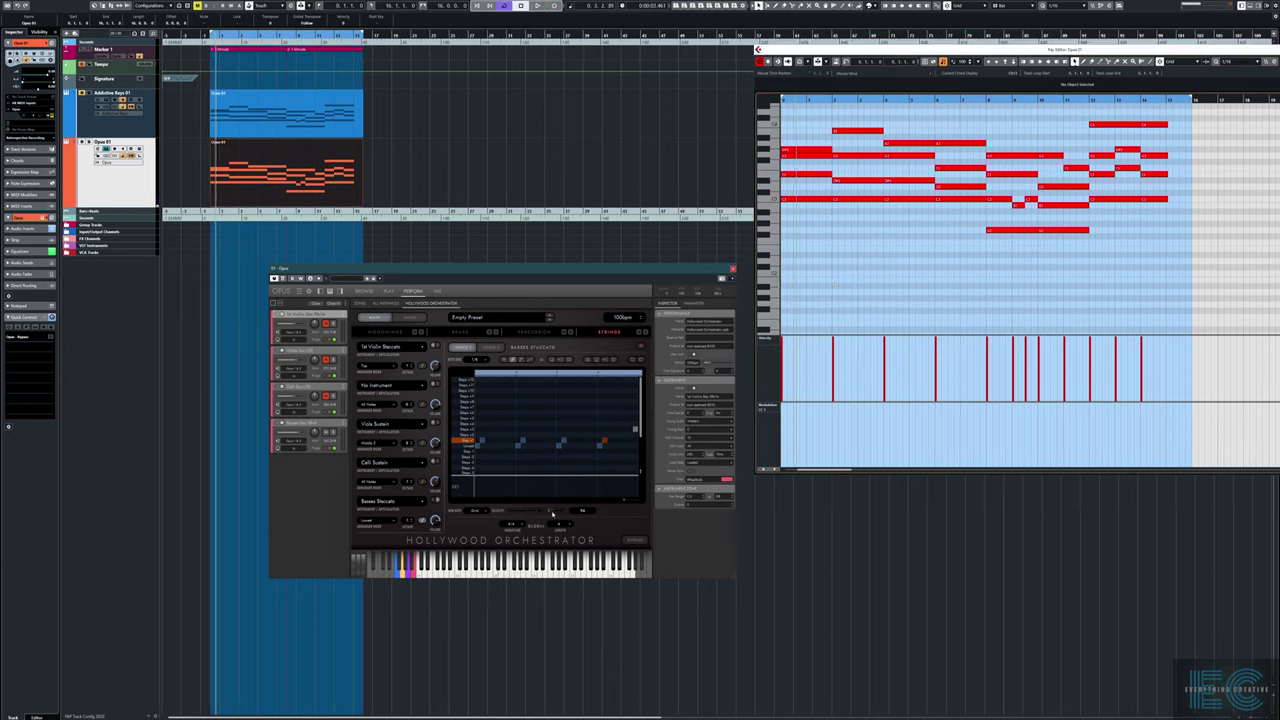
# Raise the velocity of the basses' pattern and play it again from the start
pyautogui.press('KP_0')
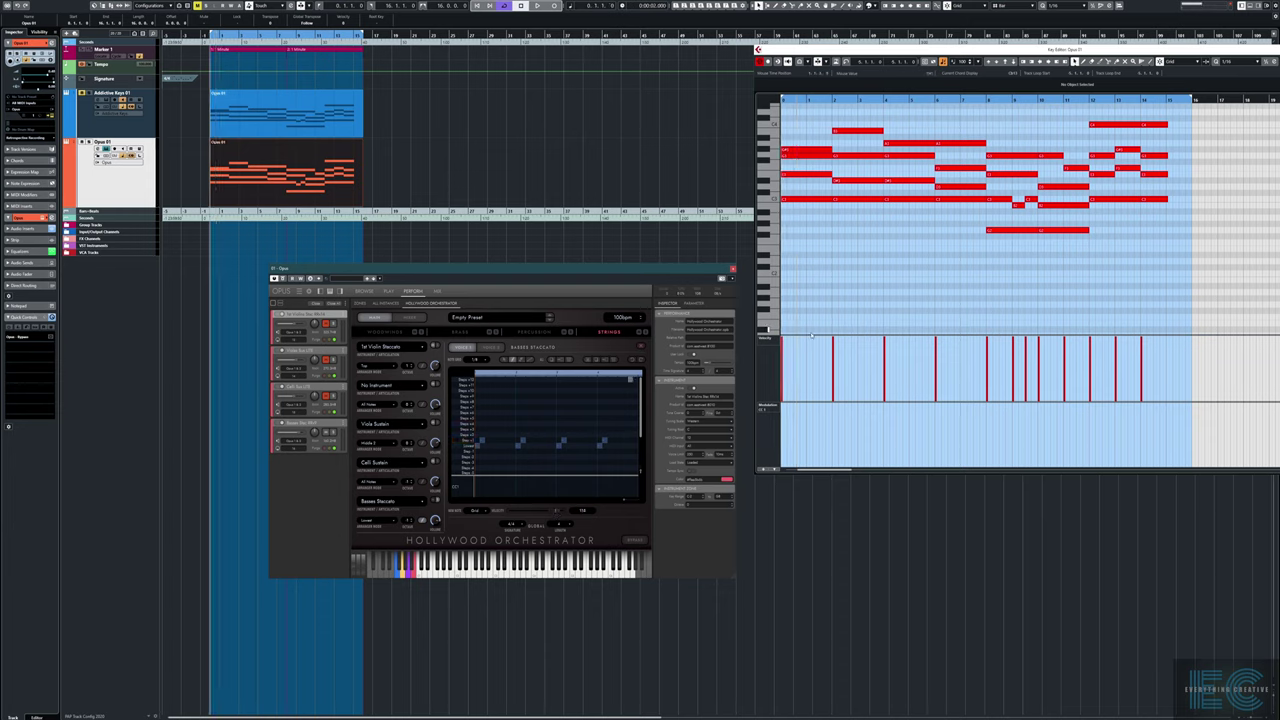
pyautogui.press('space')
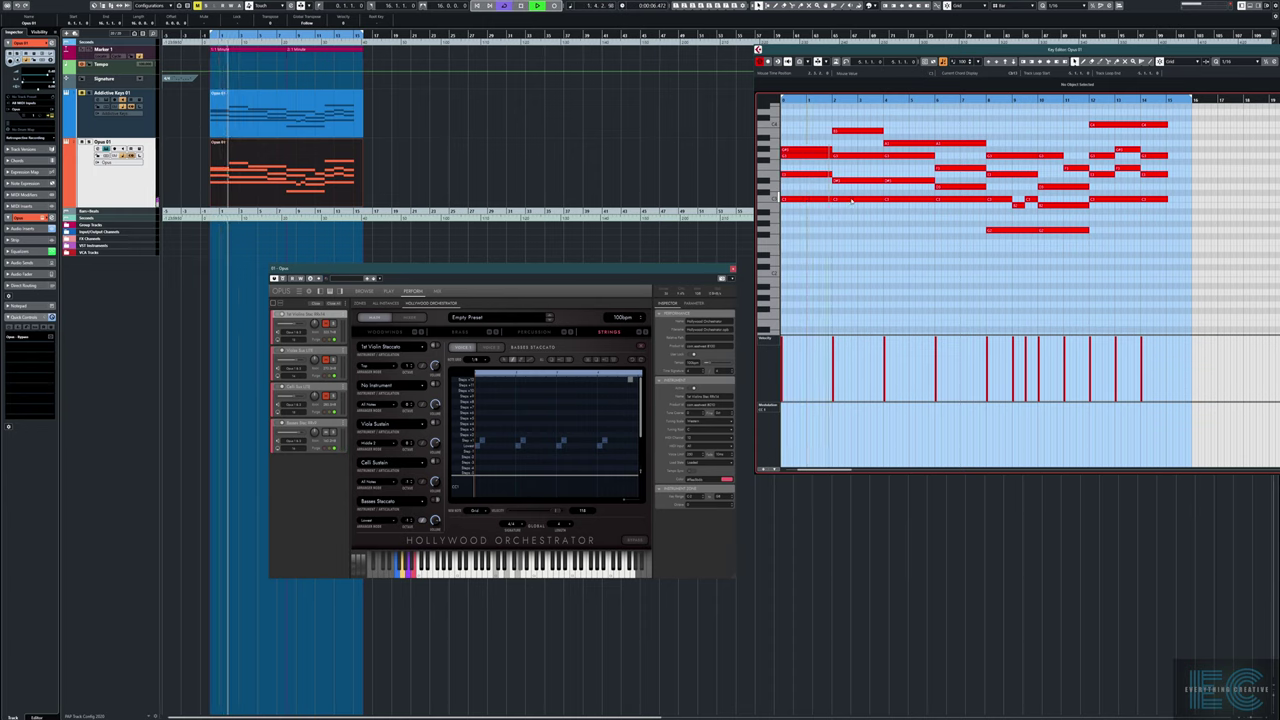
pyautogui.press('space')
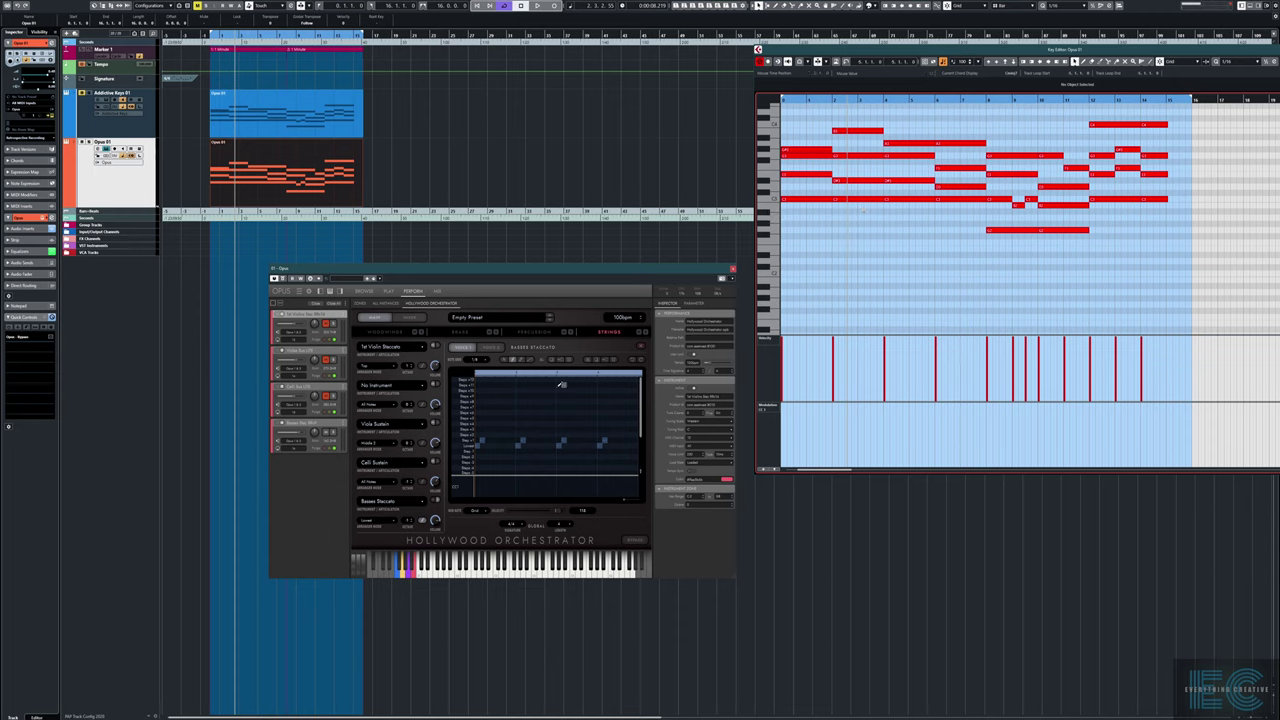
# Extend each of the four groups with rising notes two and three steps above the lowest, and audition the bass pattern
pyautogui.click(487, 436)
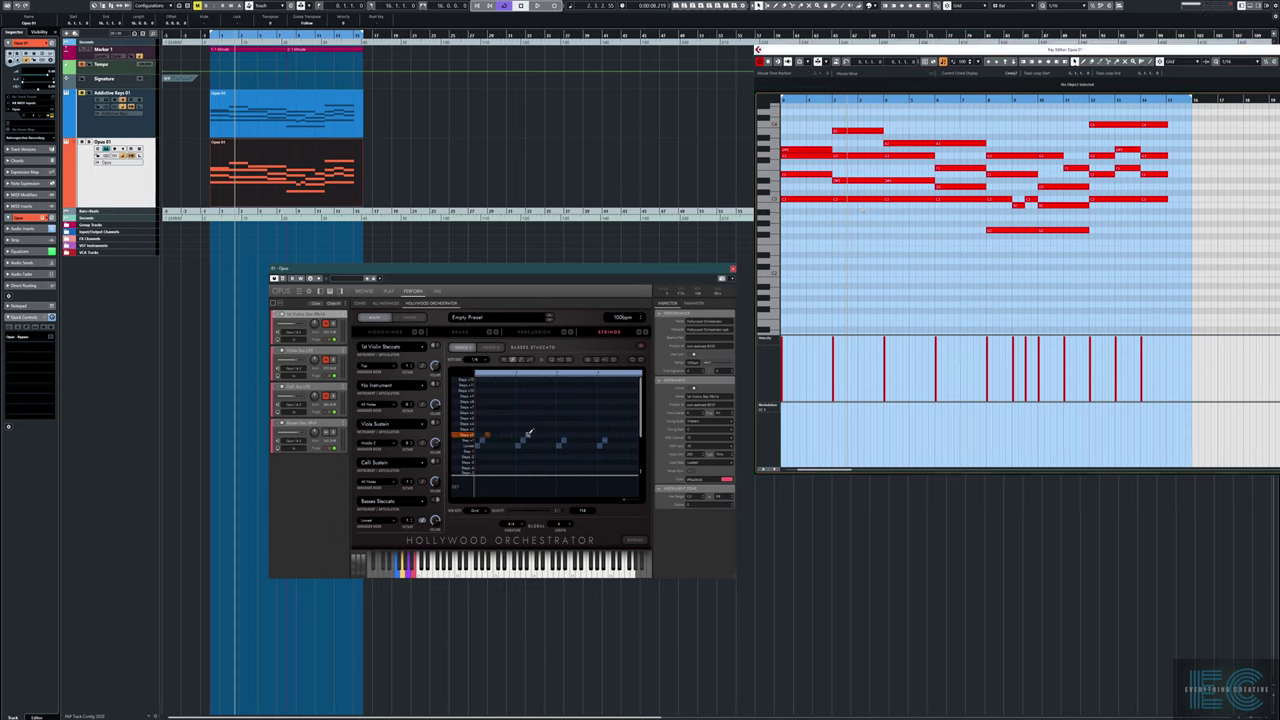
pyautogui.click(569, 436)
pyautogui.click(846, 256)
pyautogui.press('space')
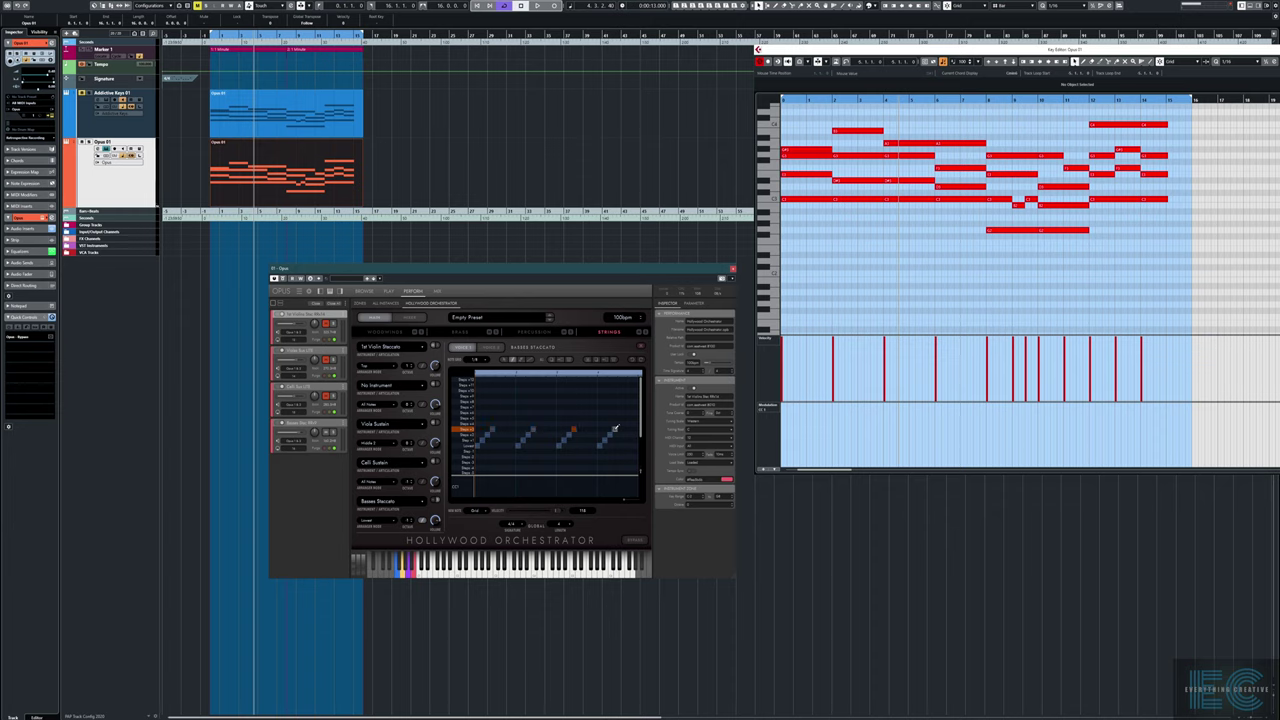
pyautogui.click(835, 305)
pyautogui.press('KP_1')
pyautogui.press('space')
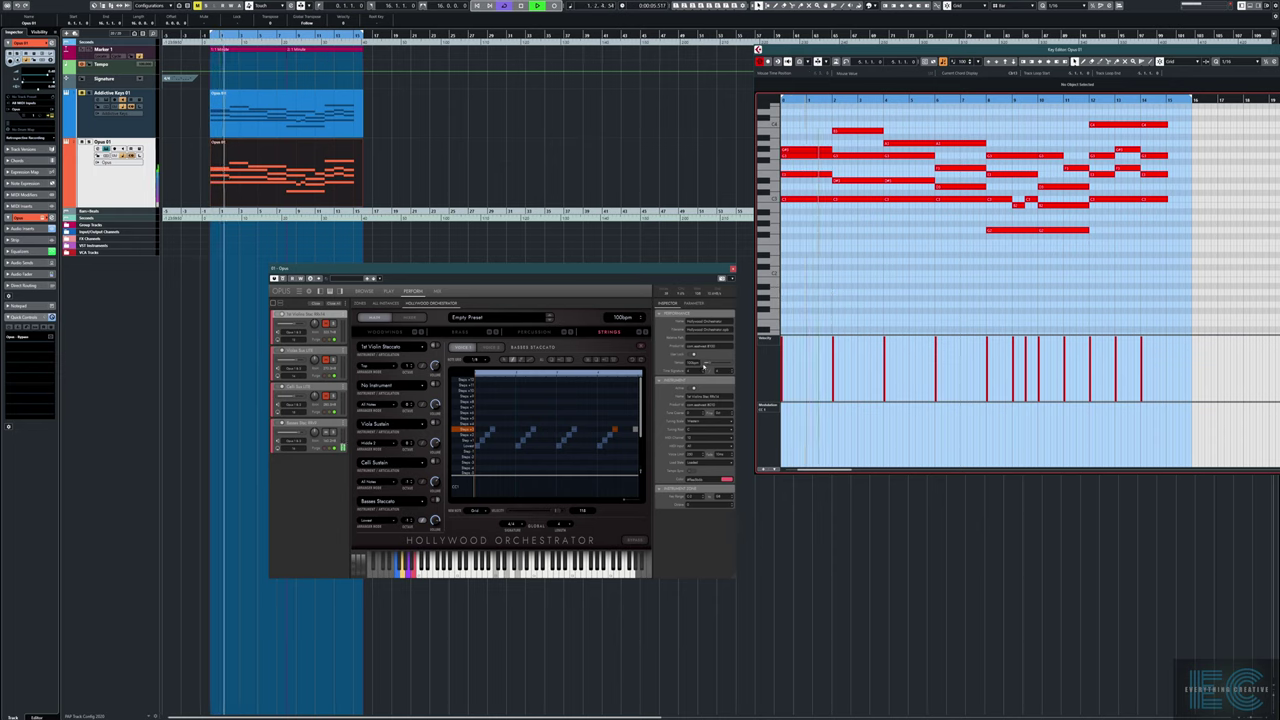
pyautogui.press('space')
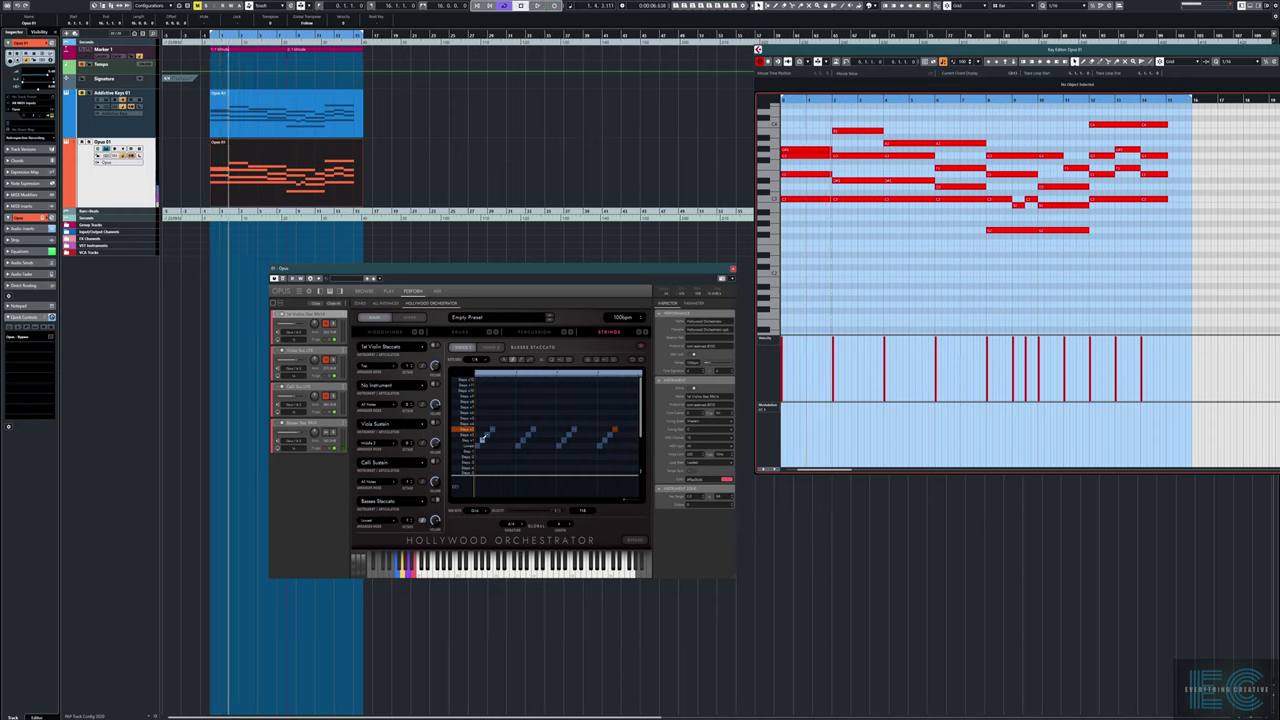
# Fill the gaps after each rising group with descending and returning notes, forming a continuous up-and-down bass pattern
pyautogui.click(498, 440)
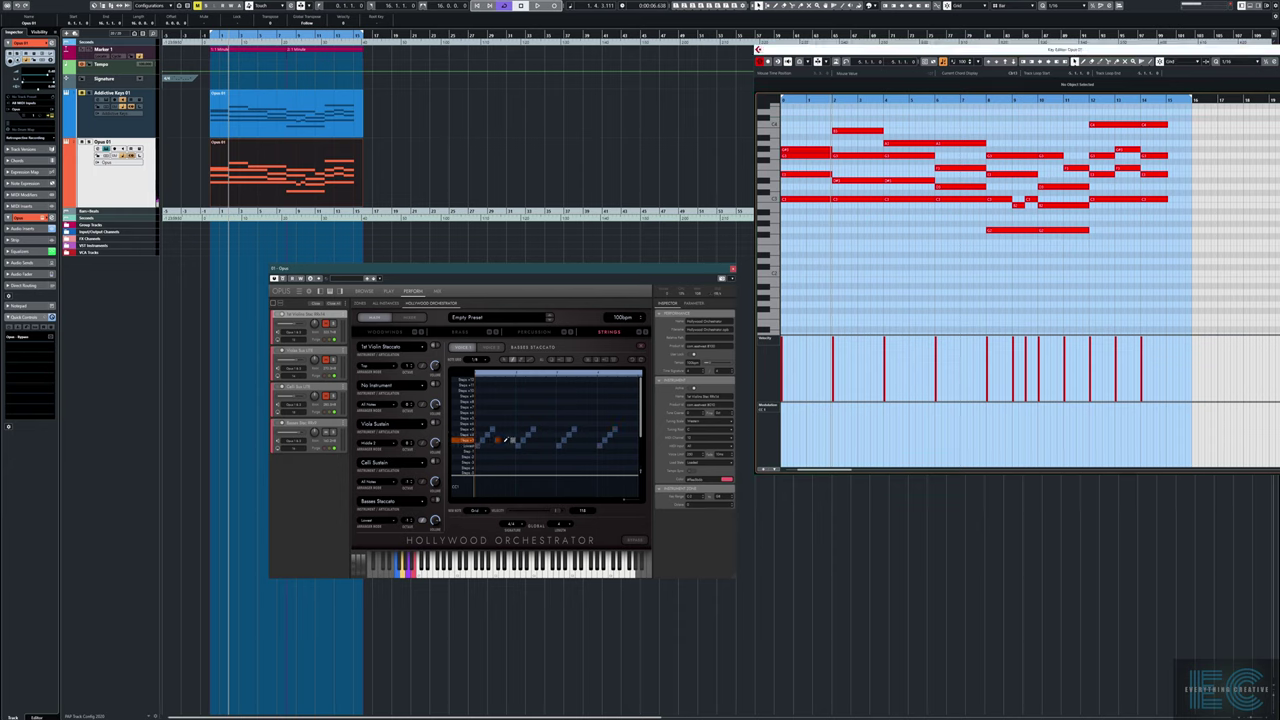
pyautogui.click(523, 447)
pyautogui.click(512, 360)
pyautogui.click(497, 435)
pyautogui.click(502, 440)
pyautogui.click(513, 441)
pyautogui.click(539, 435)
pyautogui.click(543, 440)
pyautogui.click(549, 445)
pyautogui.click(554, 440)
pyautogui.click(580, 435)
pyautogui.click(585, 445)
pyautogui.click(585, 441)
pyautogui.click(590, 445)
pyautogui.click(595, 440)
pyautogui.click(521, 360)
pyautogui.click(512, 360)
pyautogui.click(626, 440)
pyautogui.click(630, 446)
pyautogui.click(635, 440)
# Play the chord part to audition the continuous up-and-down bass pattern
pyautogui.click(819, 265)
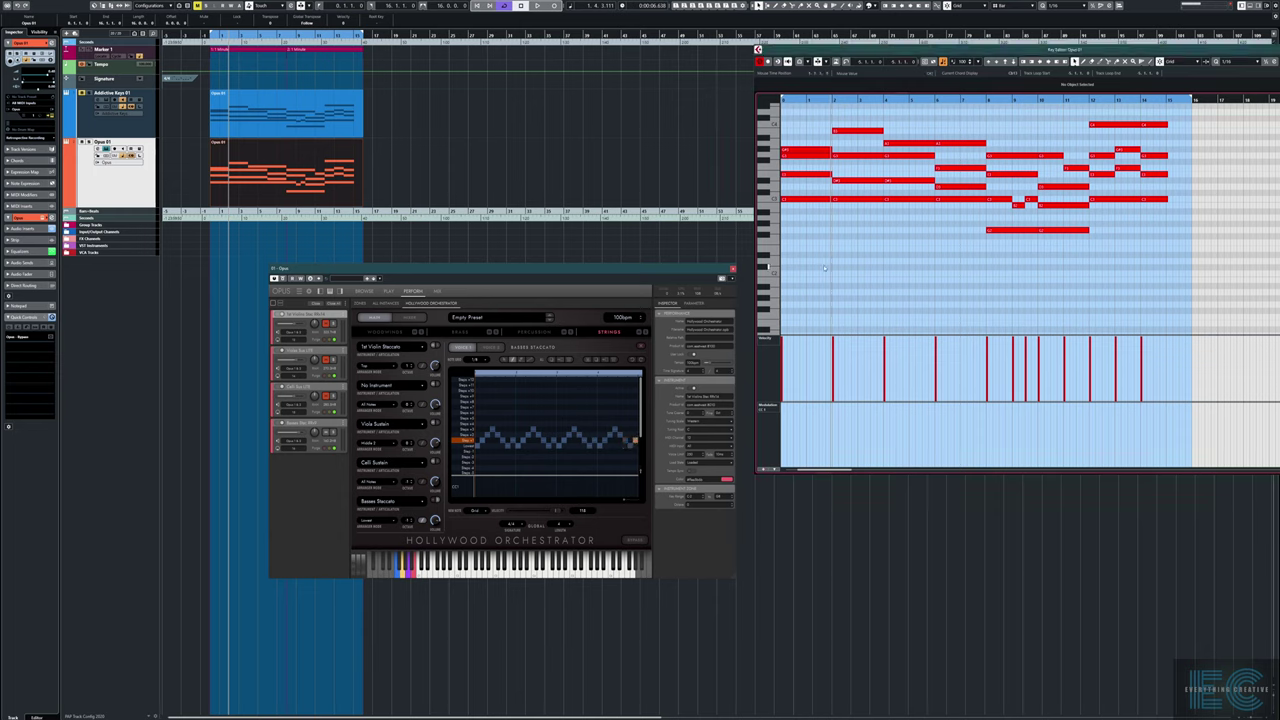
pyautogui.press('space')
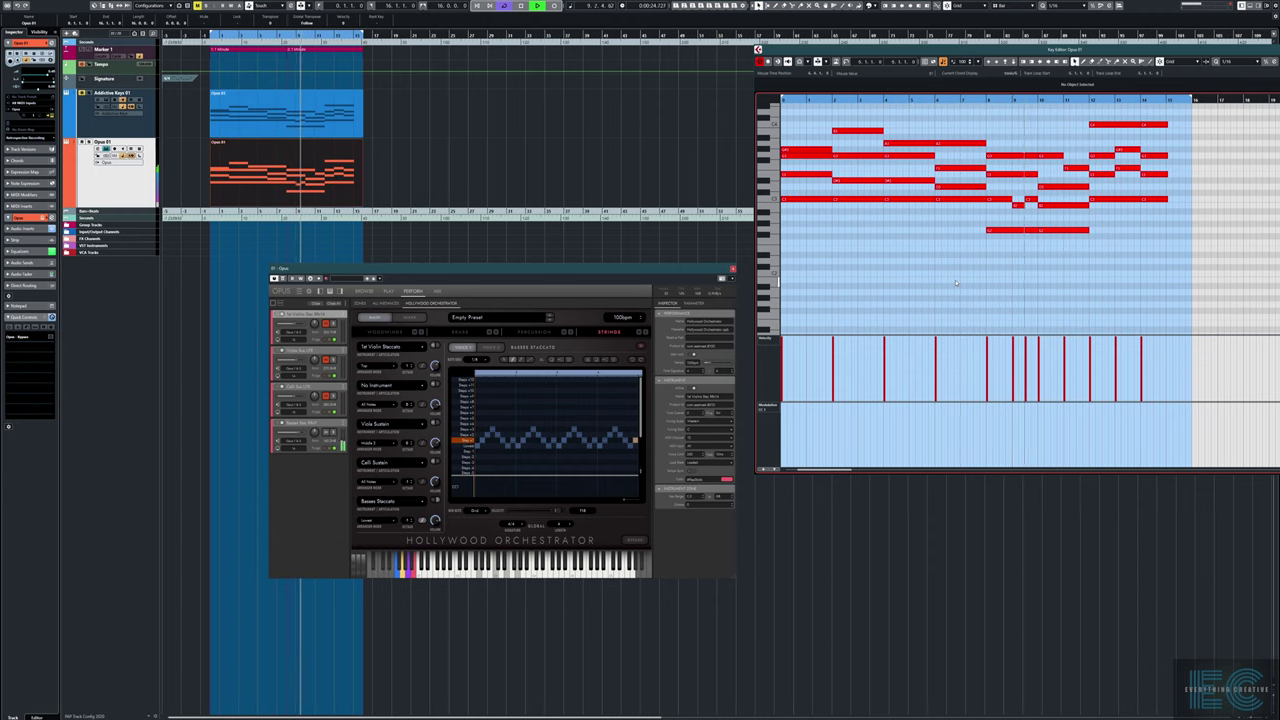
pyautogui.press('space')
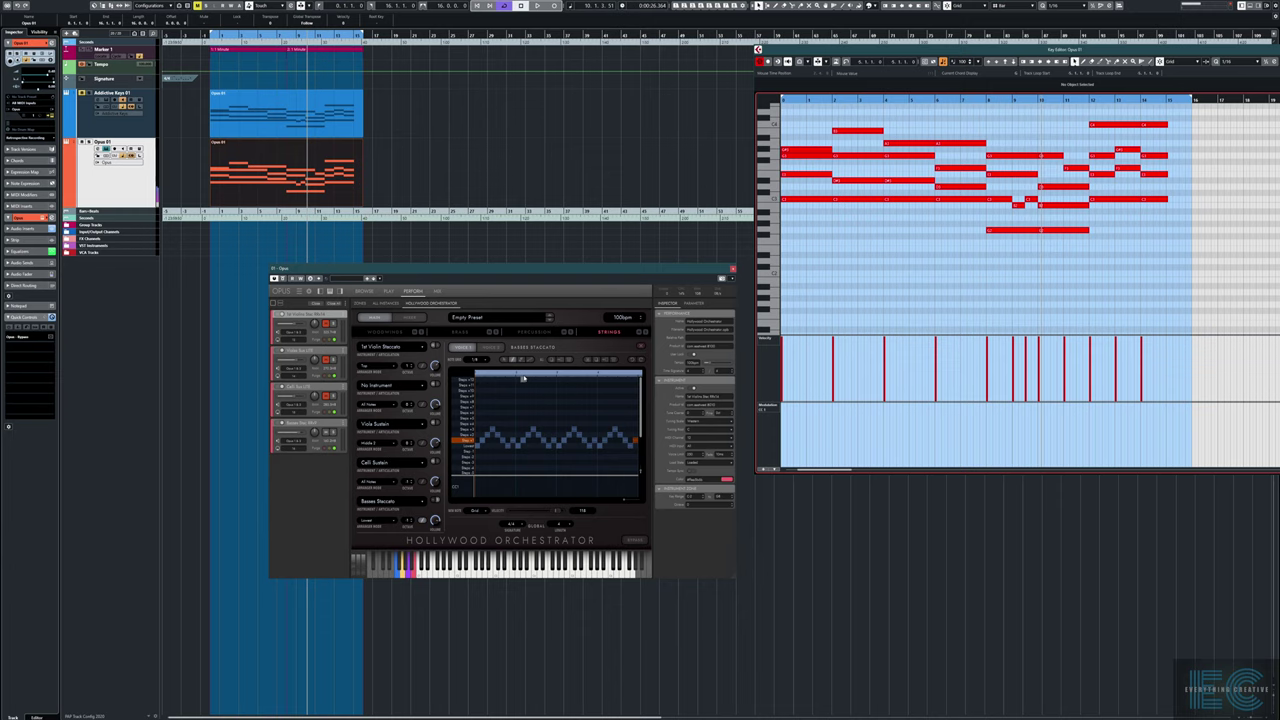
# Erase all the notes from the basses' pattern
pyautogui.click(522, 360)
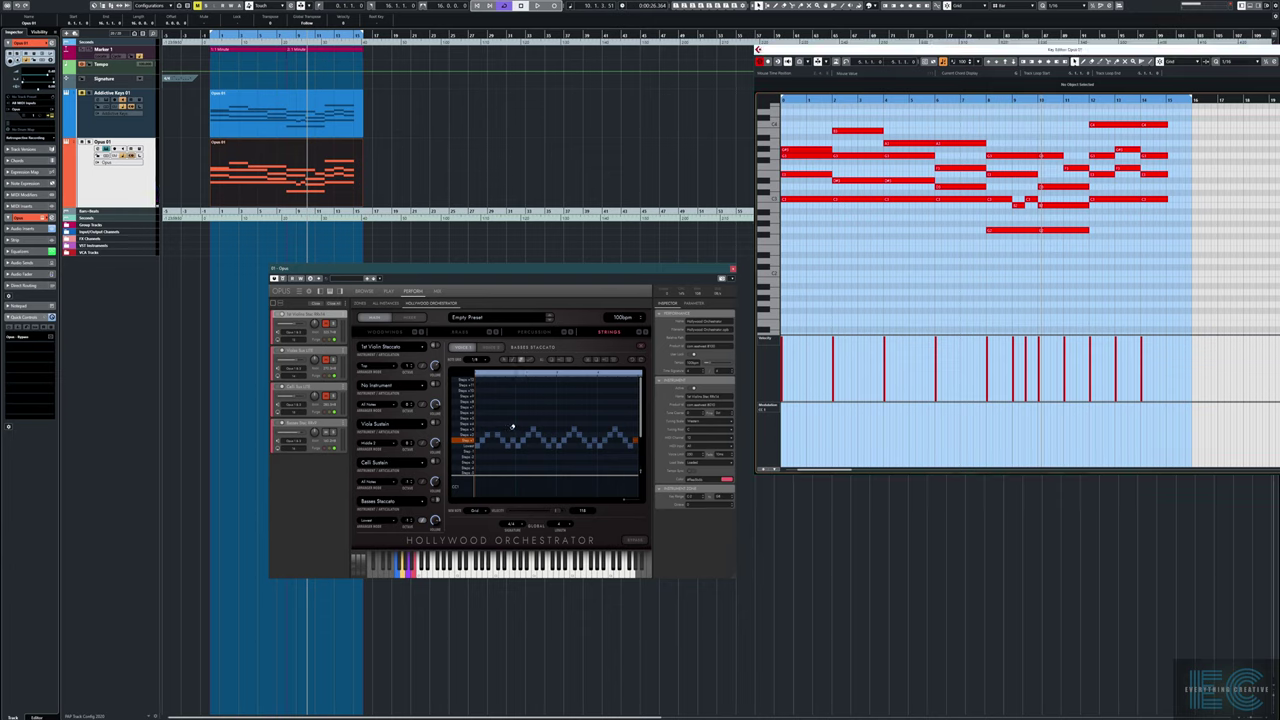
pyautogui.moveTo(609, 435)
pyautogui.mouseDown()
pyautogui.moveTo(620, 434)
pyautogui.moveTo(479, 441)
pyautogui.mouseUp()
pyautogui.moveTo(598, 441)
pyautogui.mouseDown()
pyautogui.moveTo(630, 440)
pyautogui.moveTo(557, 437)
pyautogui.mouseUp()
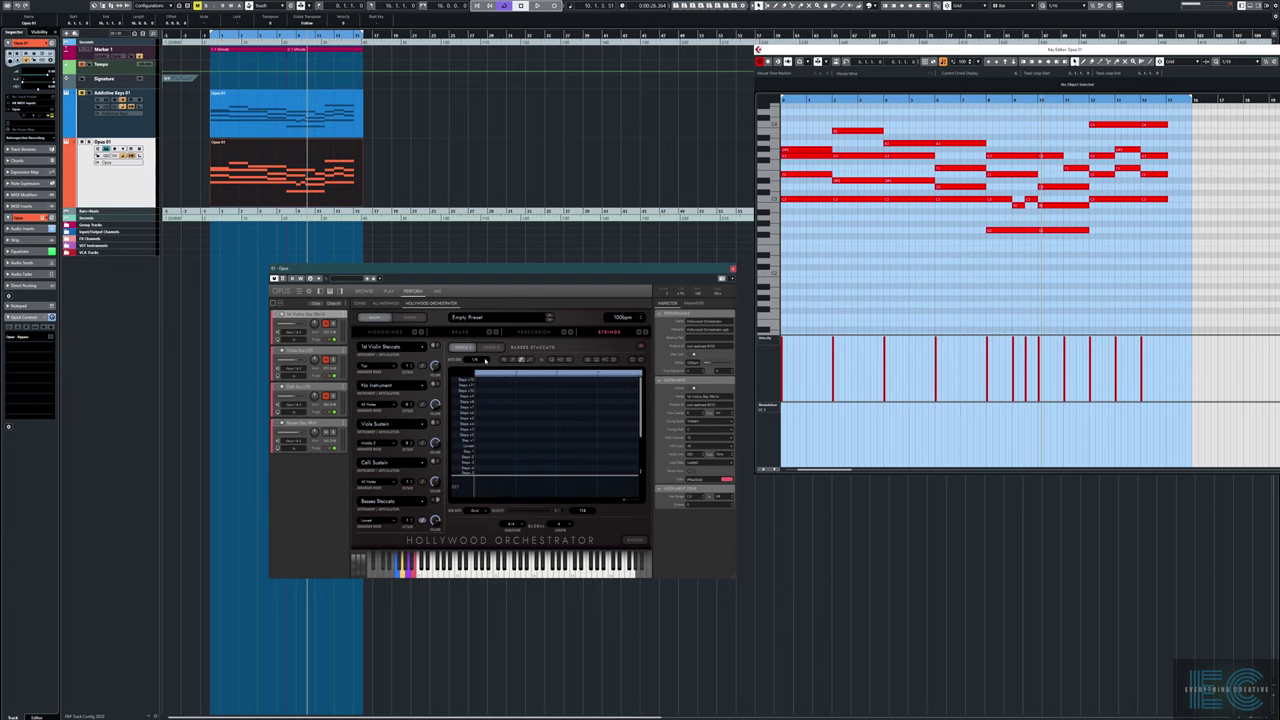
# Choose a longer note value and draw eight evenly spaced notes along the Lowest row of the basses' pattern
pyautogui.click(486, 361)
pyautogui.click(509, 367)
pyautogui.click(514, 361)
pyautogui.moveTo(478, 445); pyautogui.dragTo(527, 444)
pyautogui.click(564, 444)
pyautogui.click(502, 445)
pyautogui.click(622, 445)
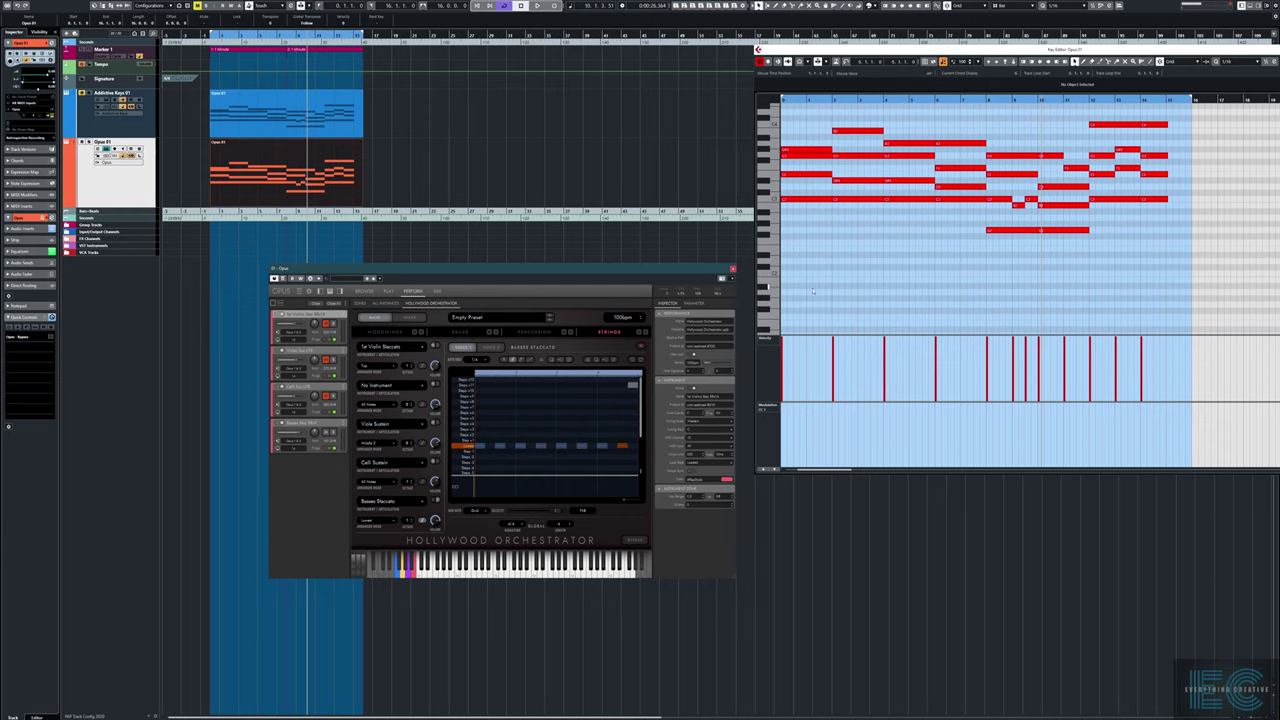
# During playback, fill the gaps in the bass pattern with notes alternating between two steps below and two steps above the lowest
pyautogui.press('space')
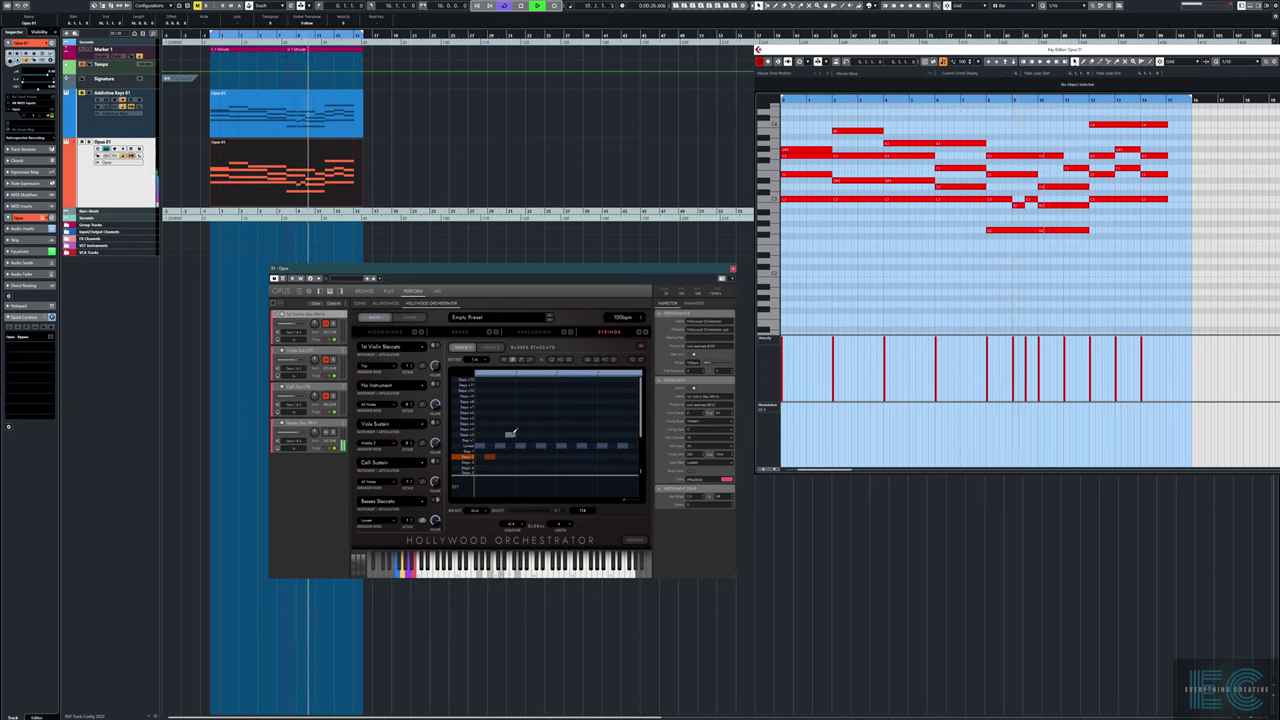
pyautogui.click(512, 434)
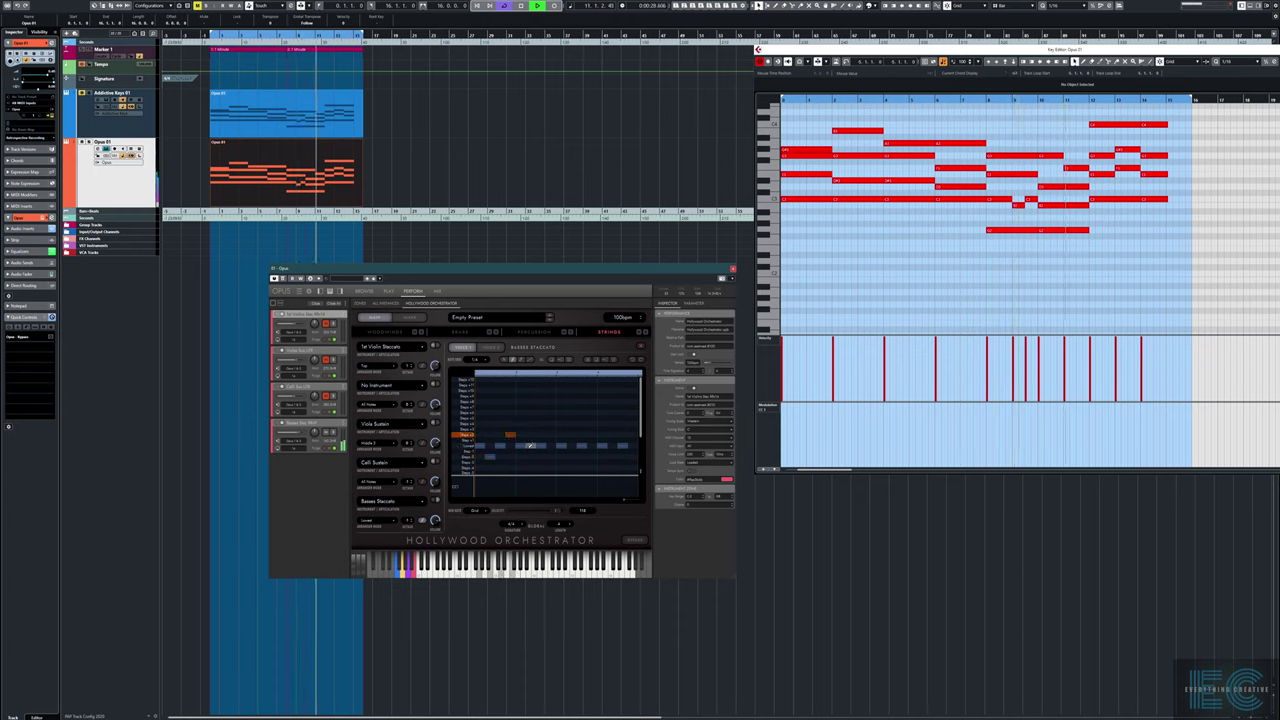
pyautogui.click(531, 457)
pyautogui.click(552, 434)
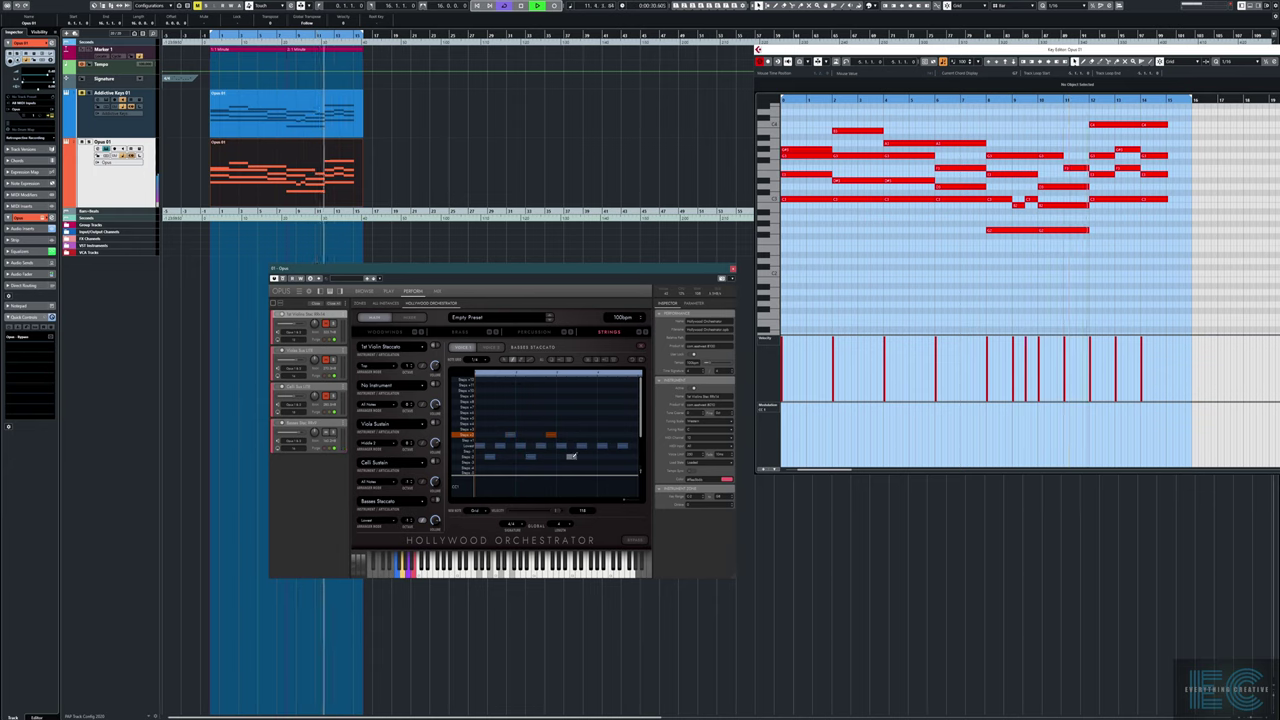
pyautogui.click(591, 434)
pyautogui.click(611, 456)
pyautogui.click(633, 434)
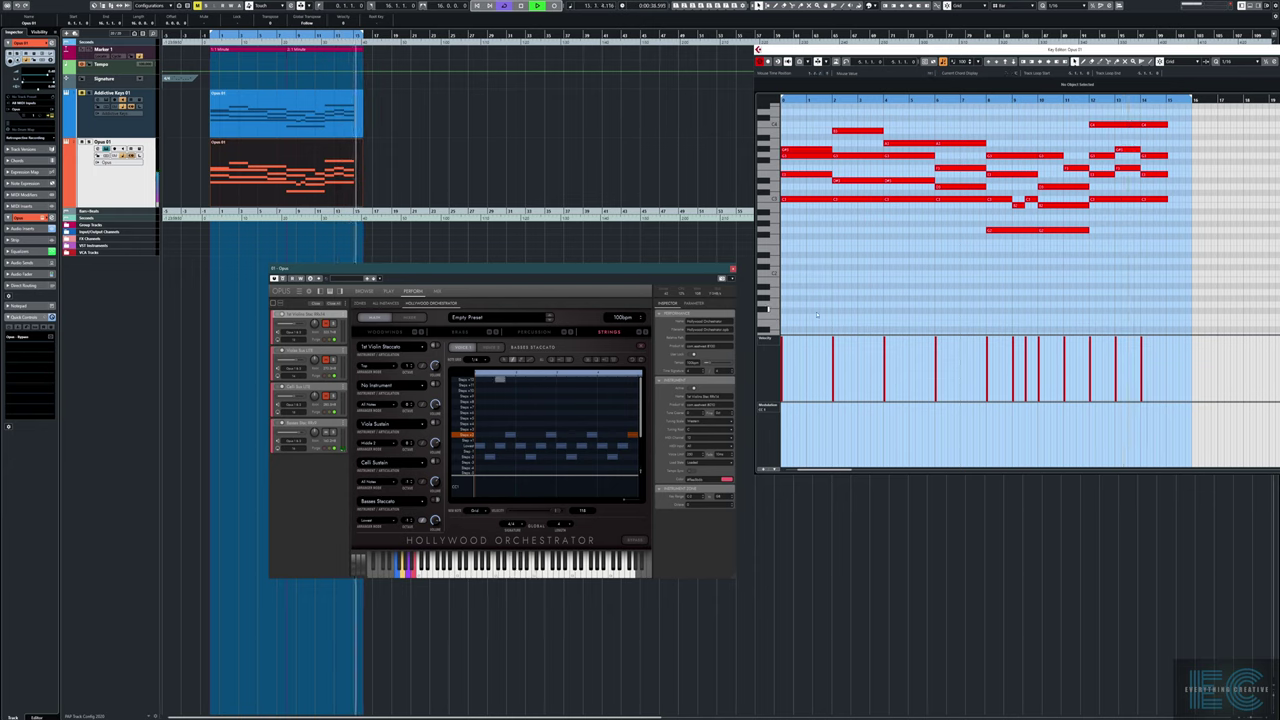
# Unsolo the basses and play all the string parts together to hear the bass pattern in context
pyautogui.press('space')
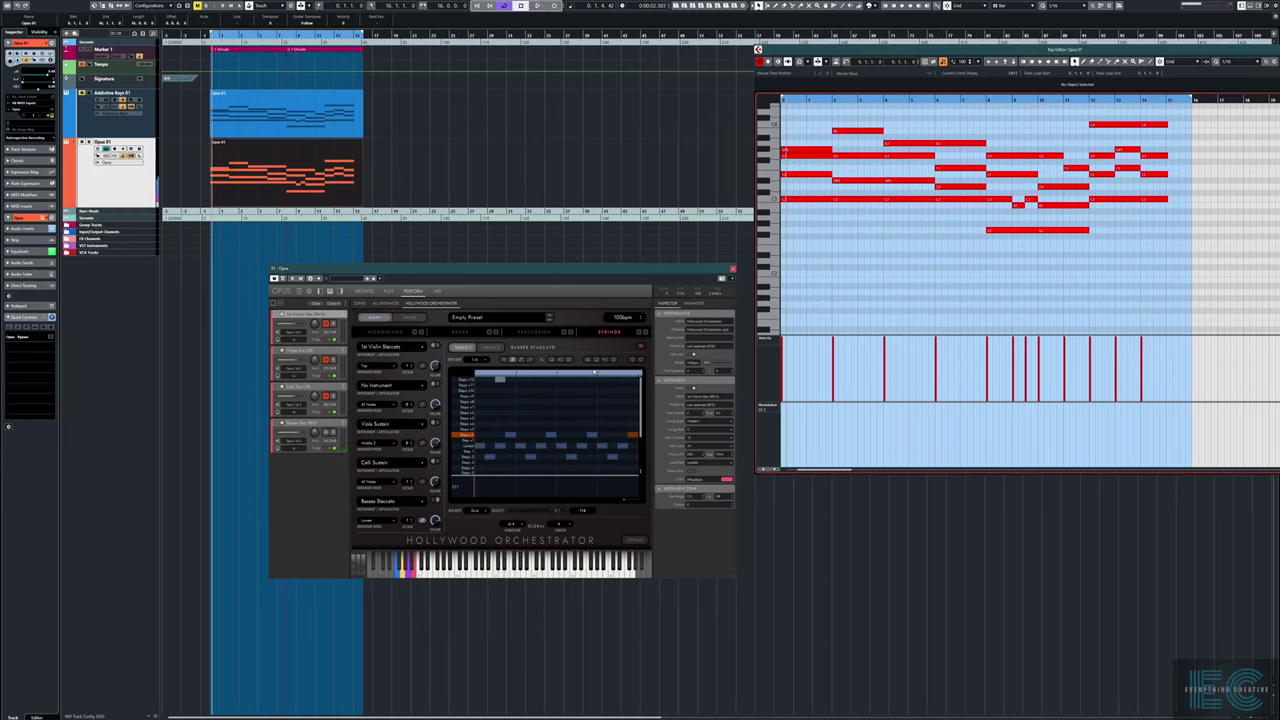
pyautogui.click(436, 501)
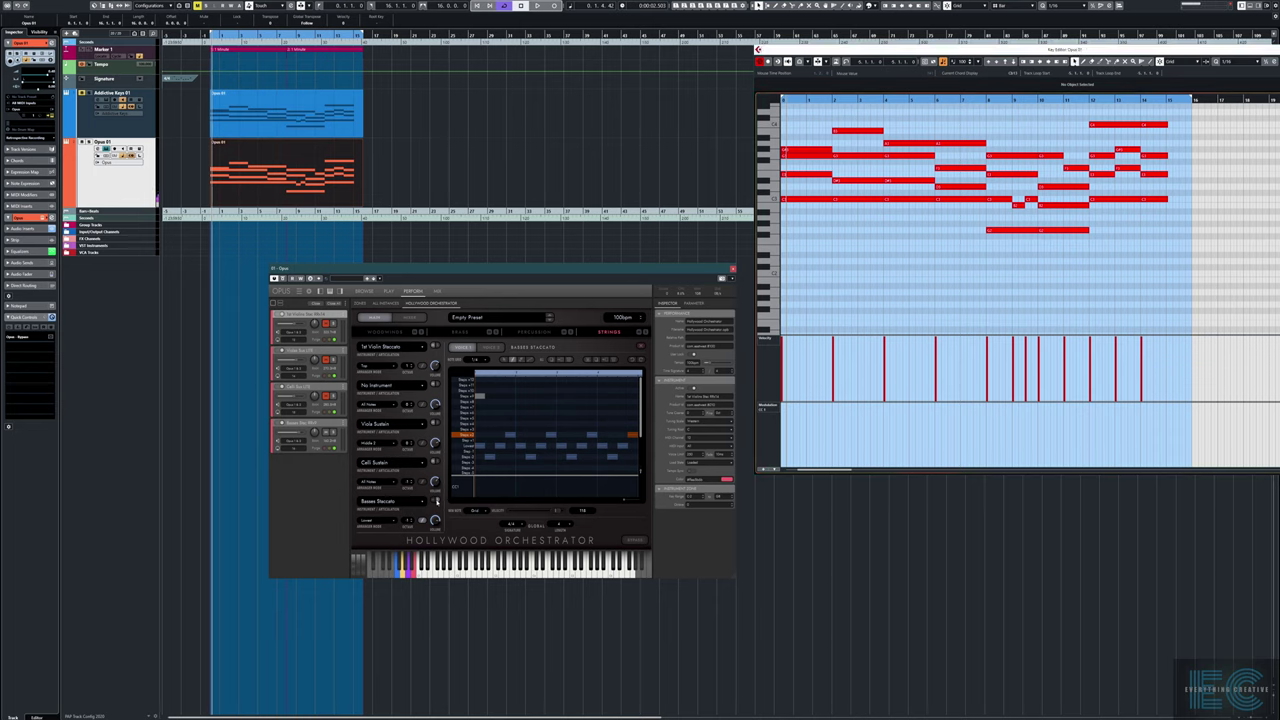
pyautogui.click(828, 312)
pyautogui.press('space')
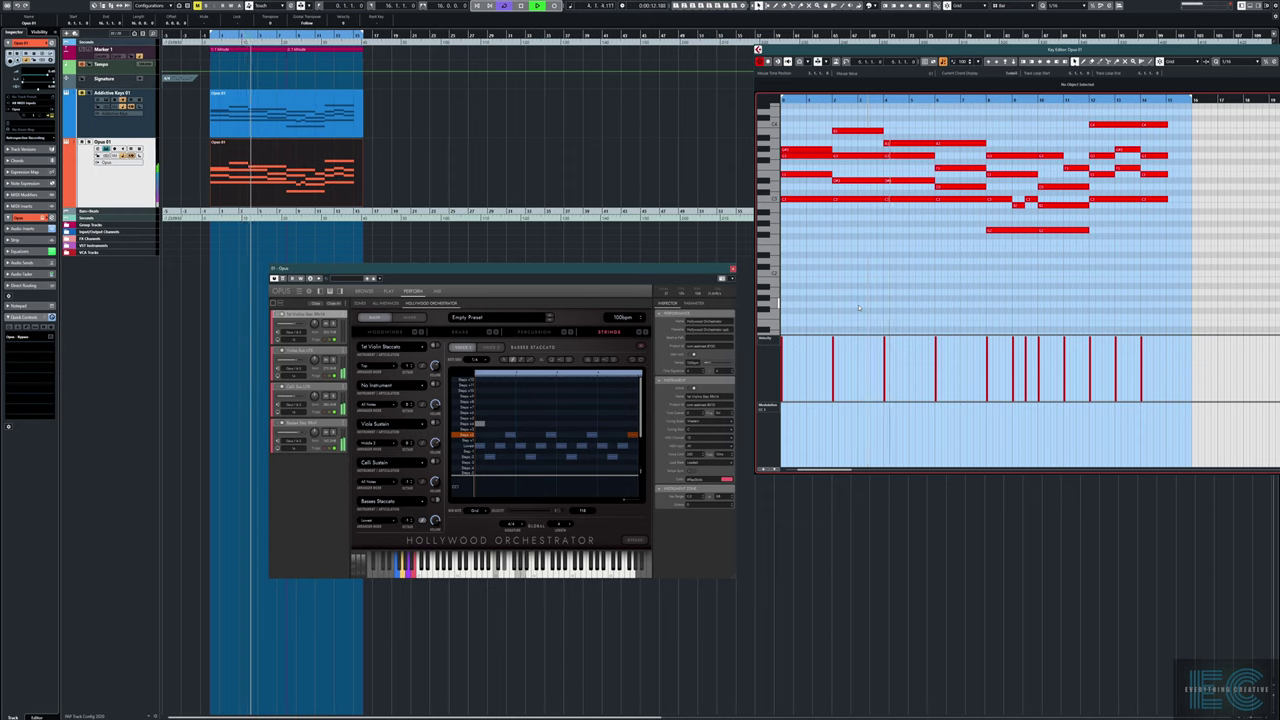
pyautogui.press('space')
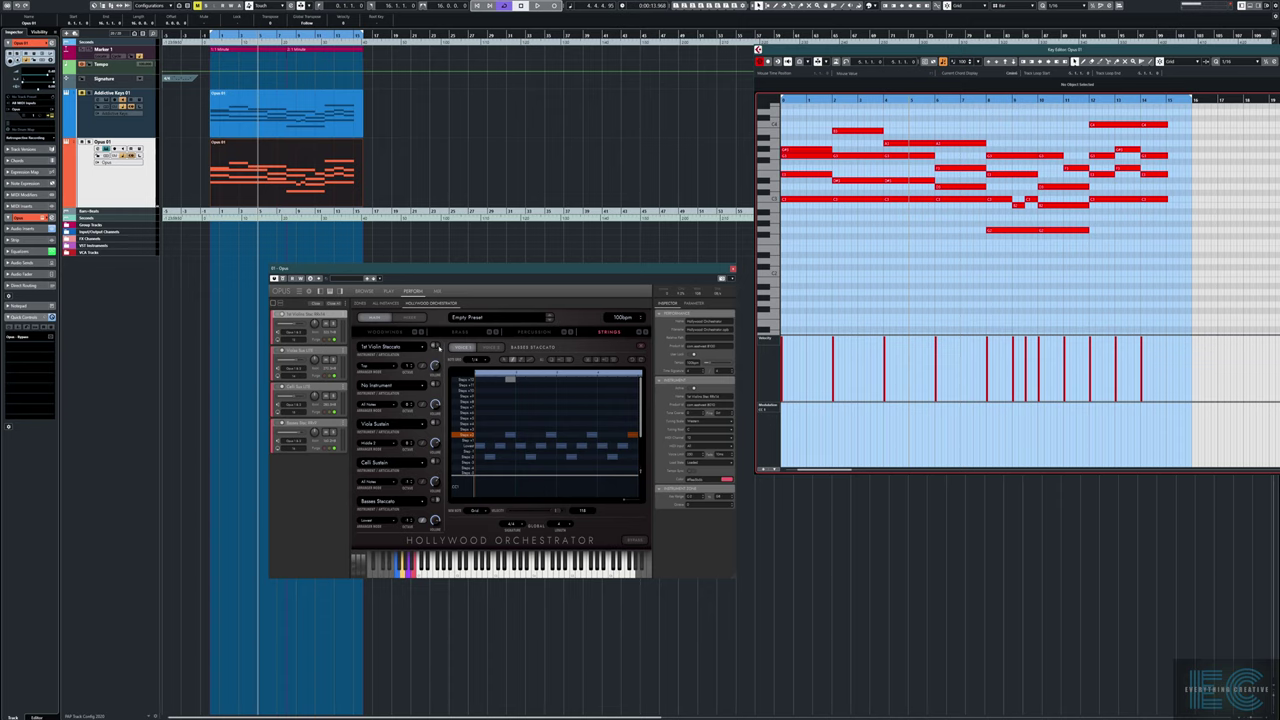
# Solo the 1st Violin Staccato and open its pattern editor
pyautogui.click(437, 500)
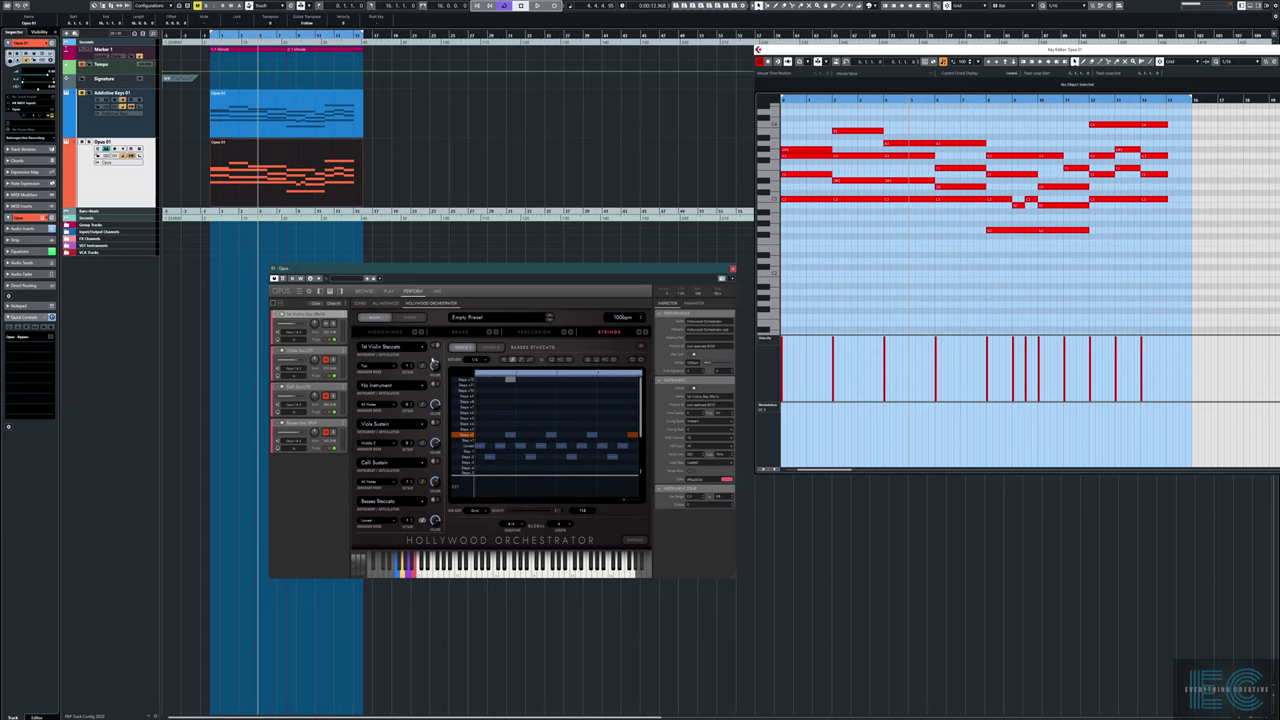
pyautogui.click(421, 366)
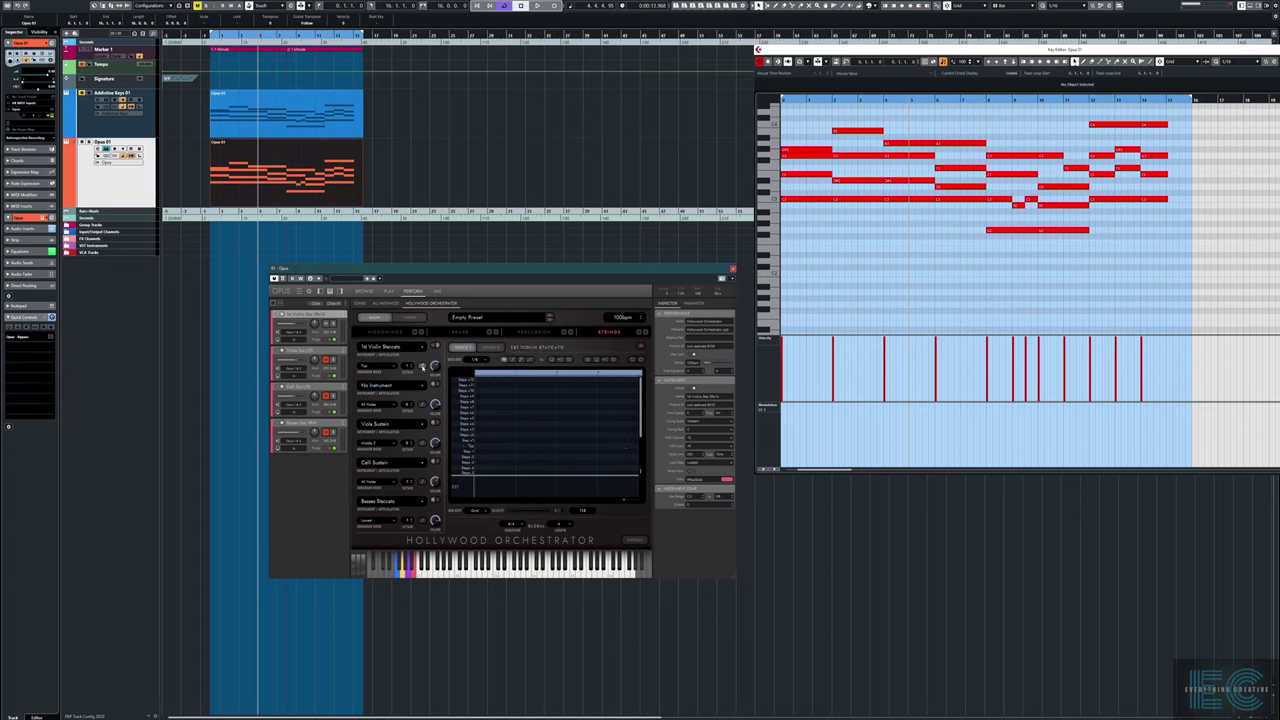
pyautogui.click(421, 366)
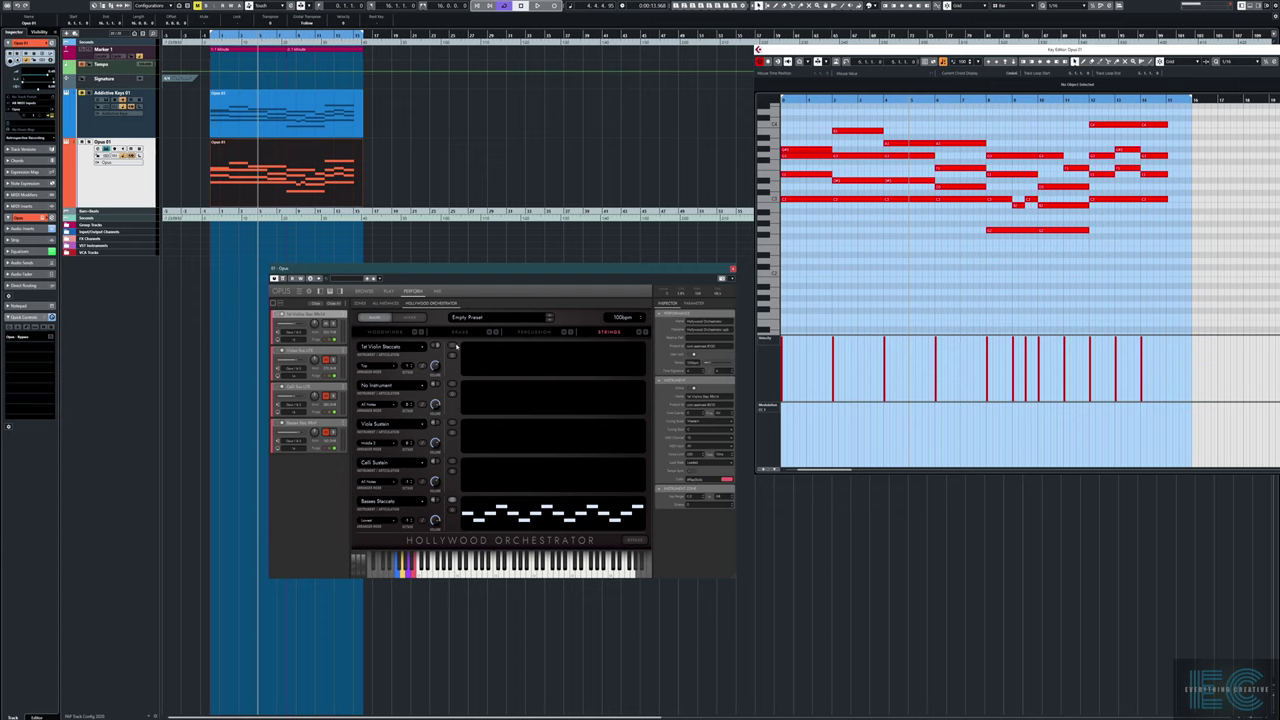
pyautogui.click(421, 366)
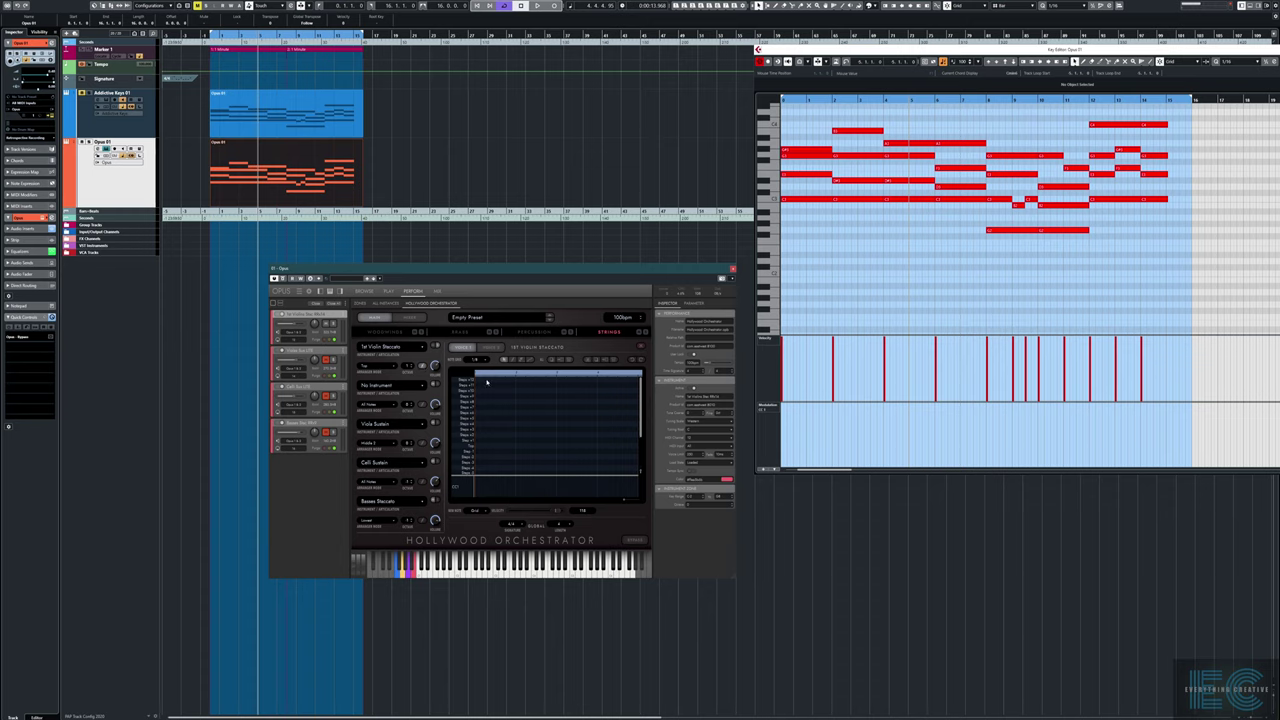
# Set the 1st violins' note value to 1/8 and draw repeated descending runs starting four steps above the Top row
pyautogui.click(483, 362)
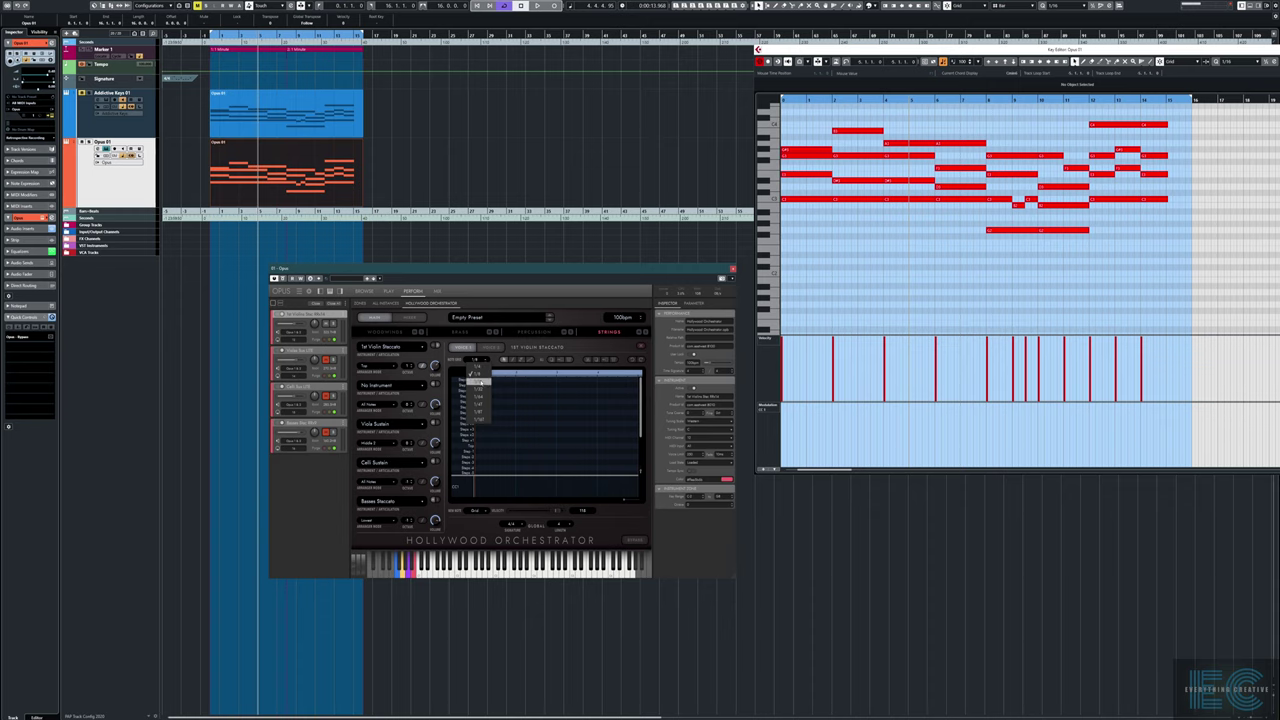
pyautogui.click(480, 375)
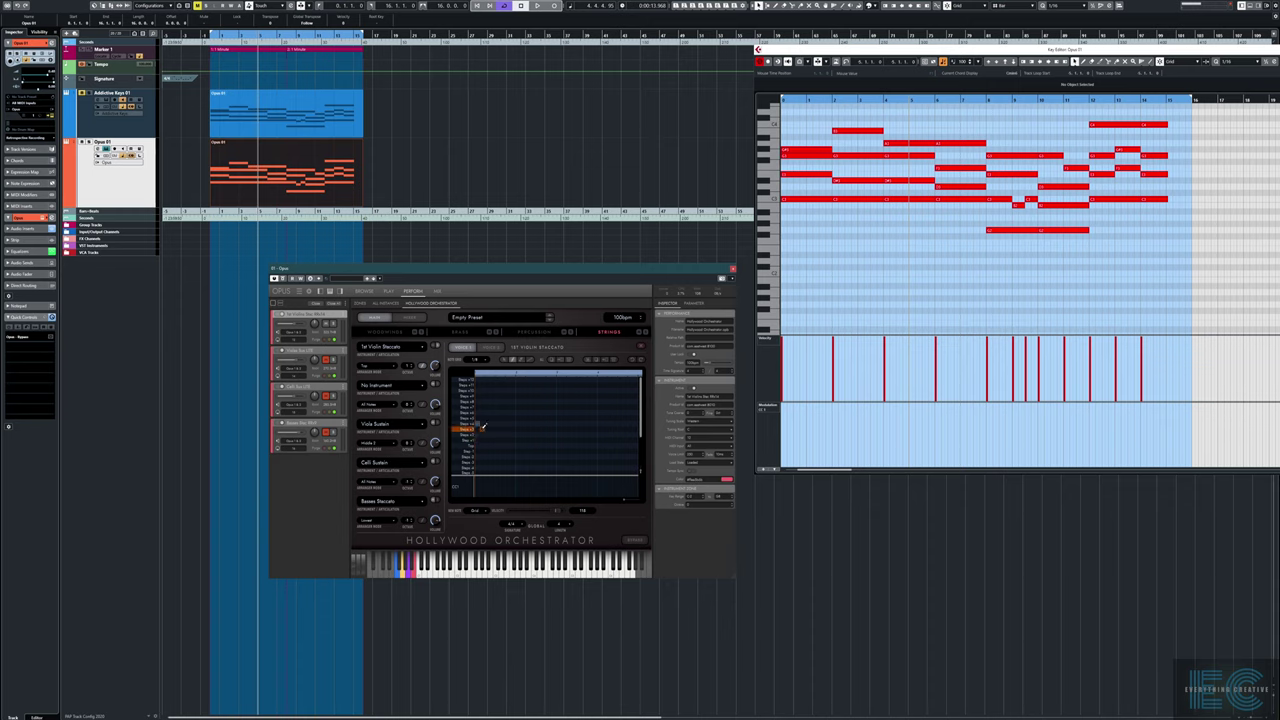
pyautogui.moveTo(488, 432)
pyautogui.mouseDown()
pyautogui.moveTo(512, 441)
pyautogui.moveTo(519, 423)
pyautogui.moveTo(549, 443)
pyautogui.moveTo(563, 425)
pyautogui.moveTo(595, 462)
pyautogui.mouseUp()
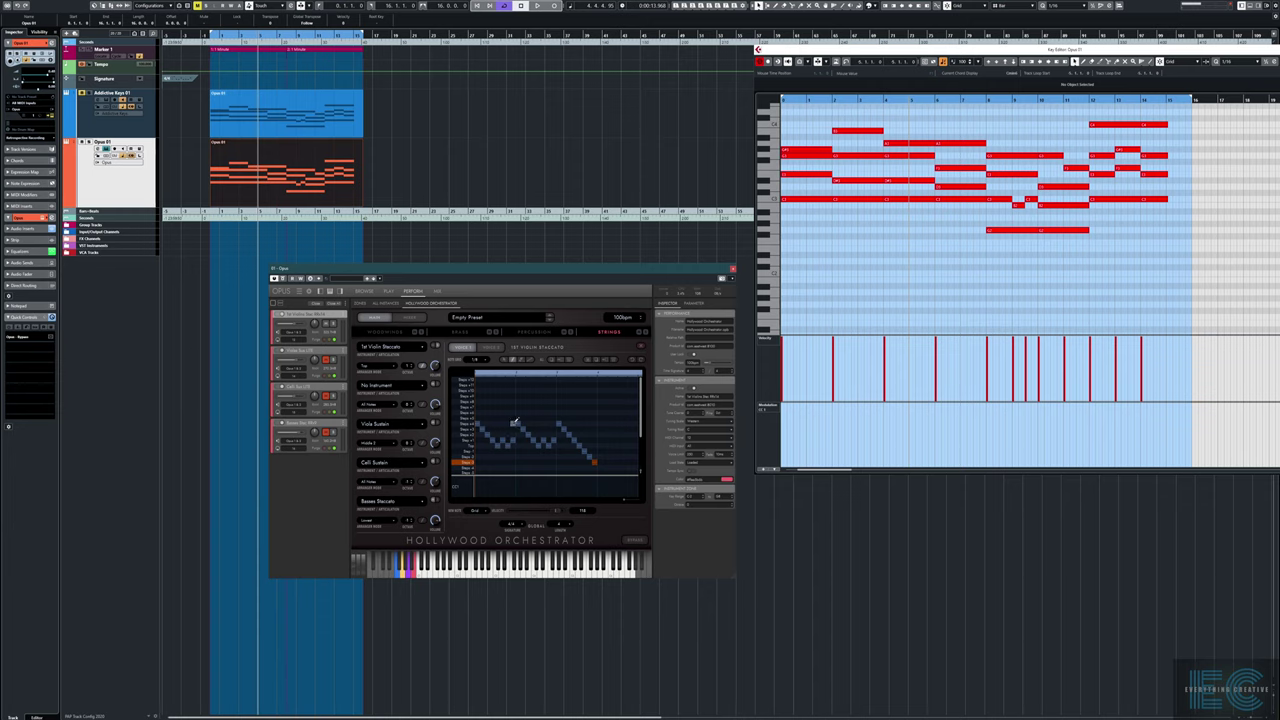
# Set the 1st violins' pattern length to four bars and erase the notes in the grid
pyautogui.click(562, 527)
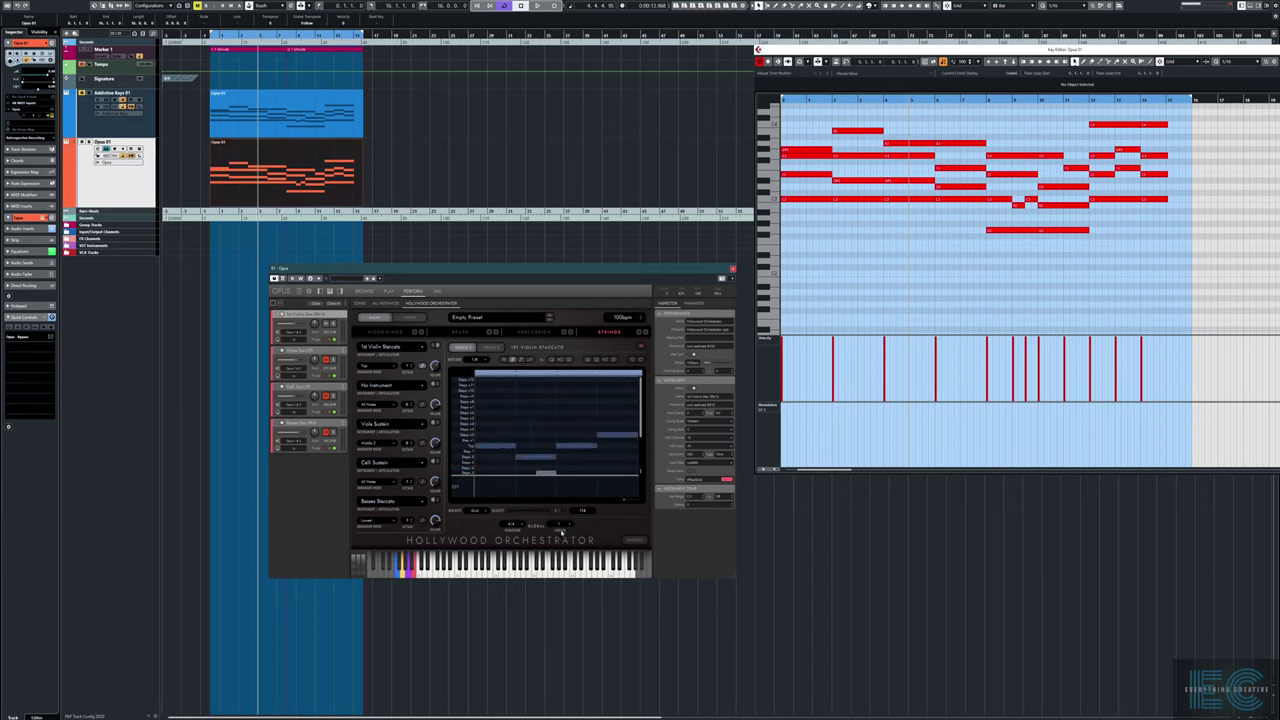
pyautogui.click(569, 526)
pyautogui.click(558, 552)
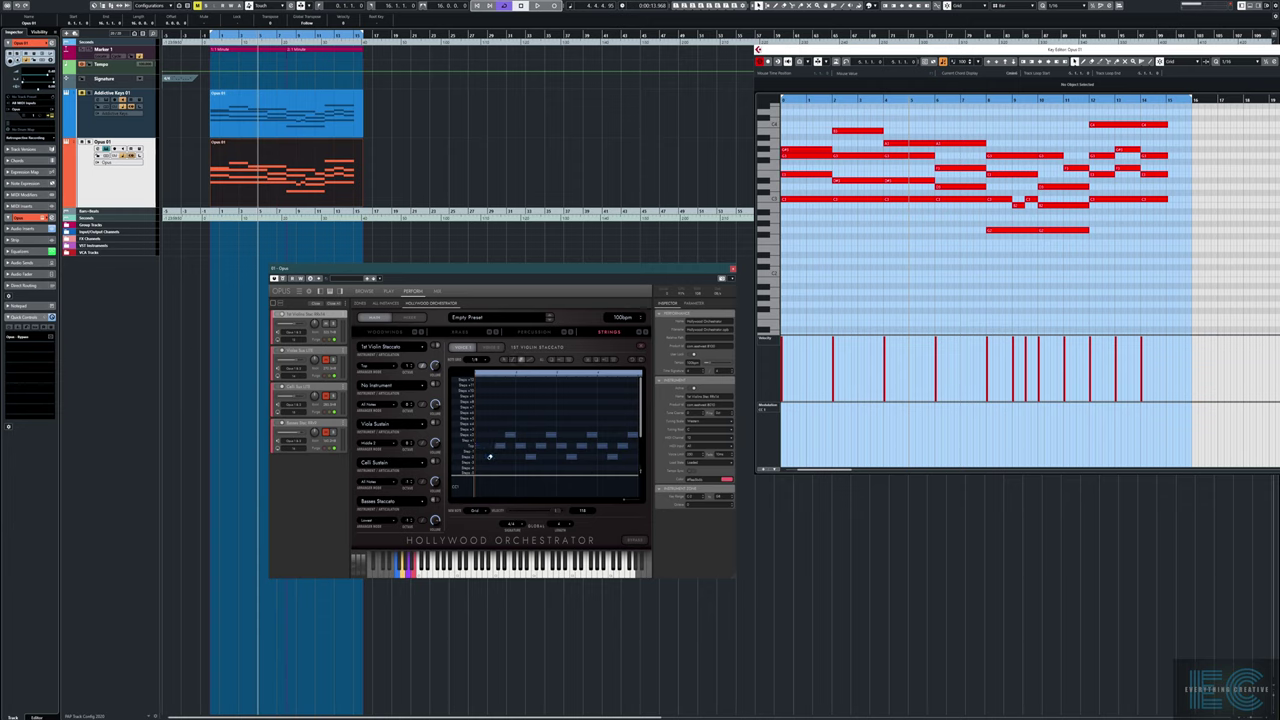
pyautogui.moveTo(540, 446); pyautogui.dragTo(630, 434)
# Draw a 1/8-note run in the 1st violins from four steps above Top down to Top, and begin a second run
pyautogui.click(512, 360)
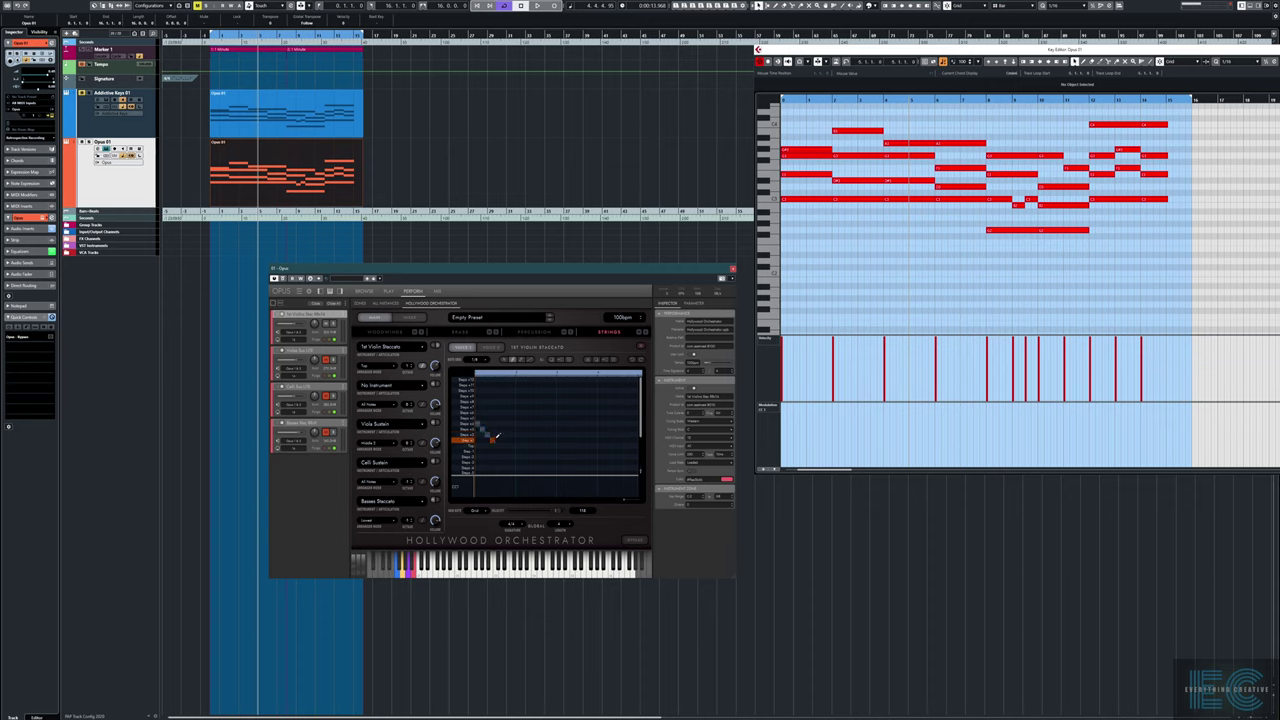
pyautogui.click(503, 440)
pyautogui.click(508, 446)
pyautogui.click(513, 440)
pyautogui.click(518, 423)
pyautogui.click(526, 431)
pyautogui.click(532, 439)
# Audition the 1st violins' run and add single notes one step above Top in the third and fourth bars
pyautogui.click(812, 275)
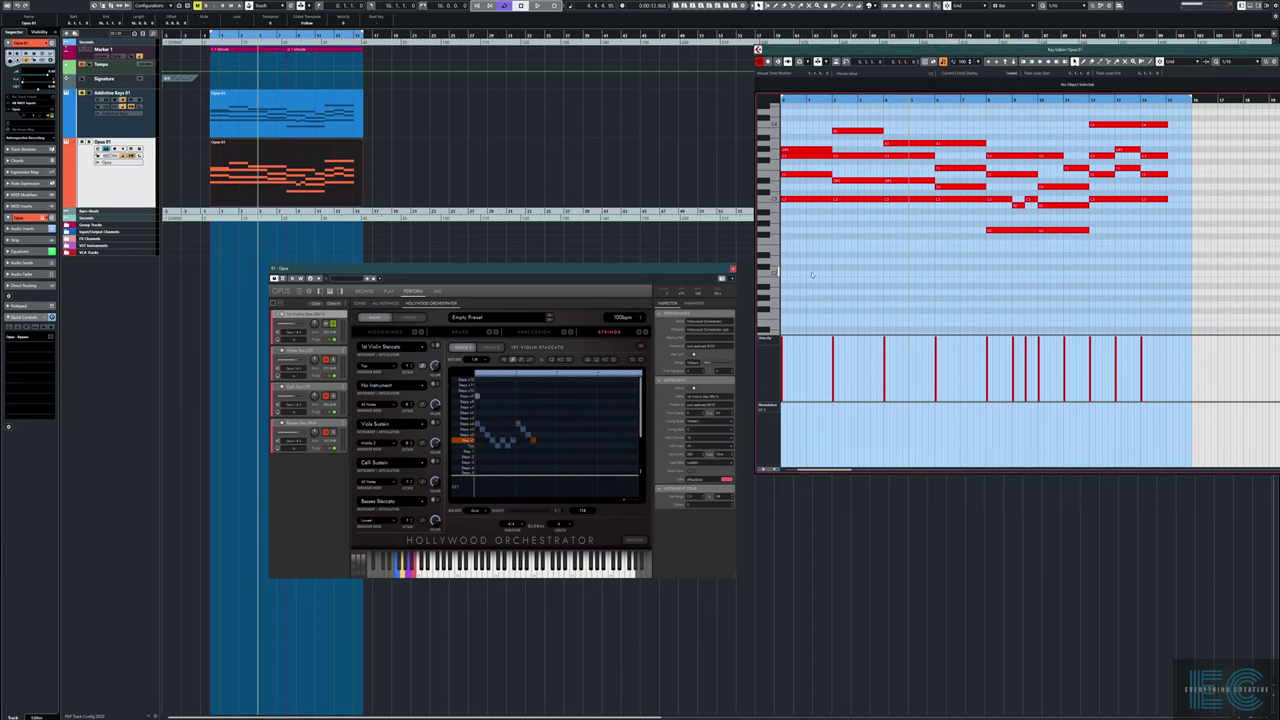
pyautogui.press('space')
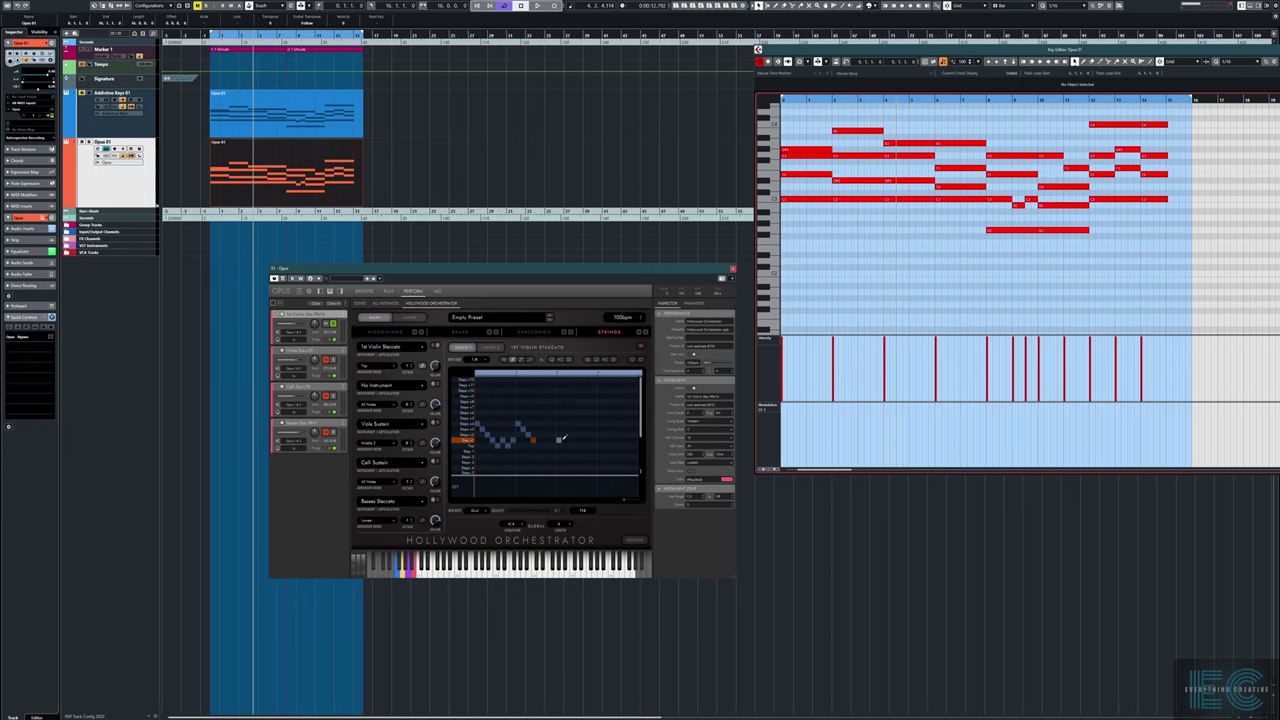
pyautogui.click(560, 439)
pyautogui.press('space')
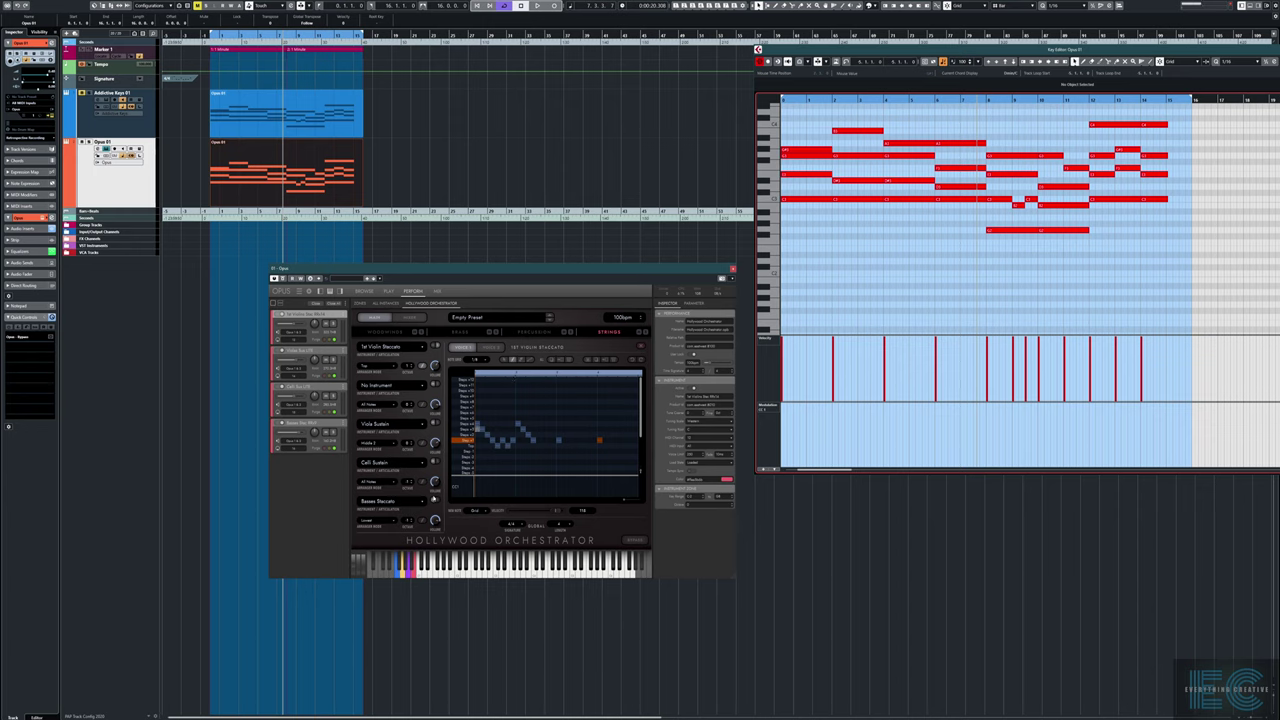
# Open the Celli Sustain pattern, draw one note across all four bars on the base row, and audition it
pyautogui.click(421, 483)
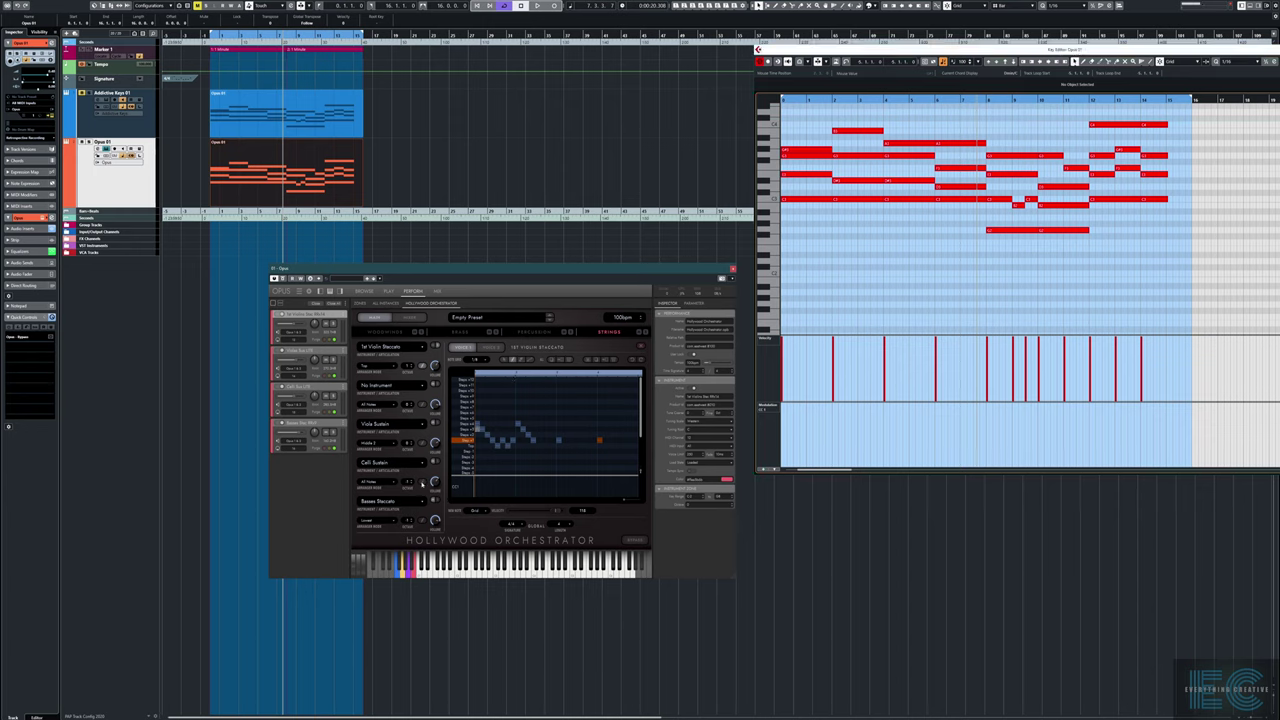
pyautogui.click(424, 484)
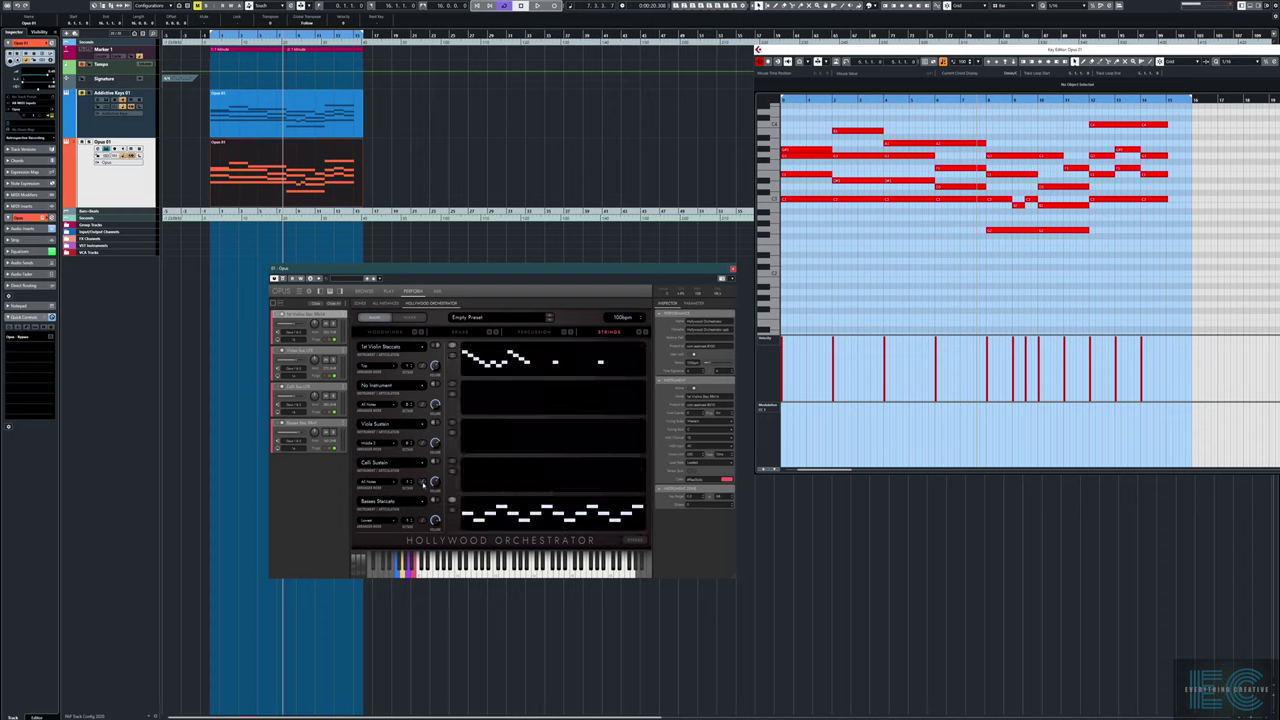
pyautogui.click(421, 483)
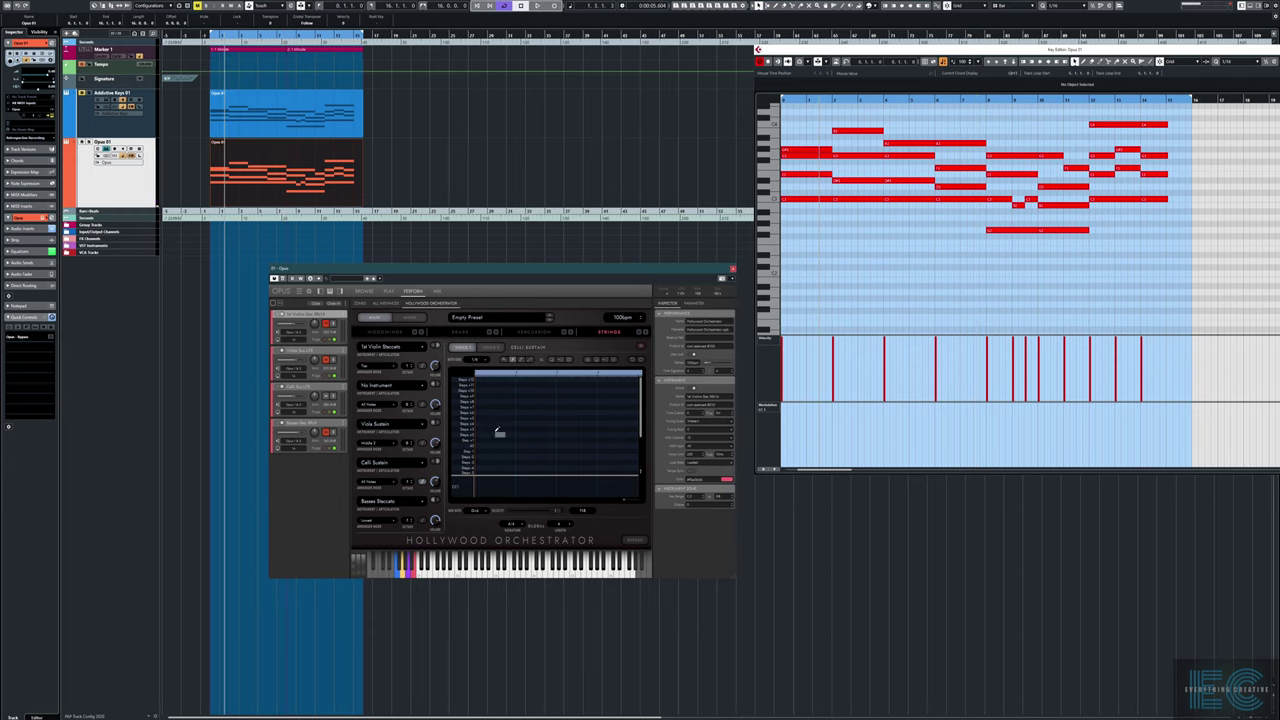
pyautogui.moveTo(486, 441); pyautogui.dragTo(611, 445)
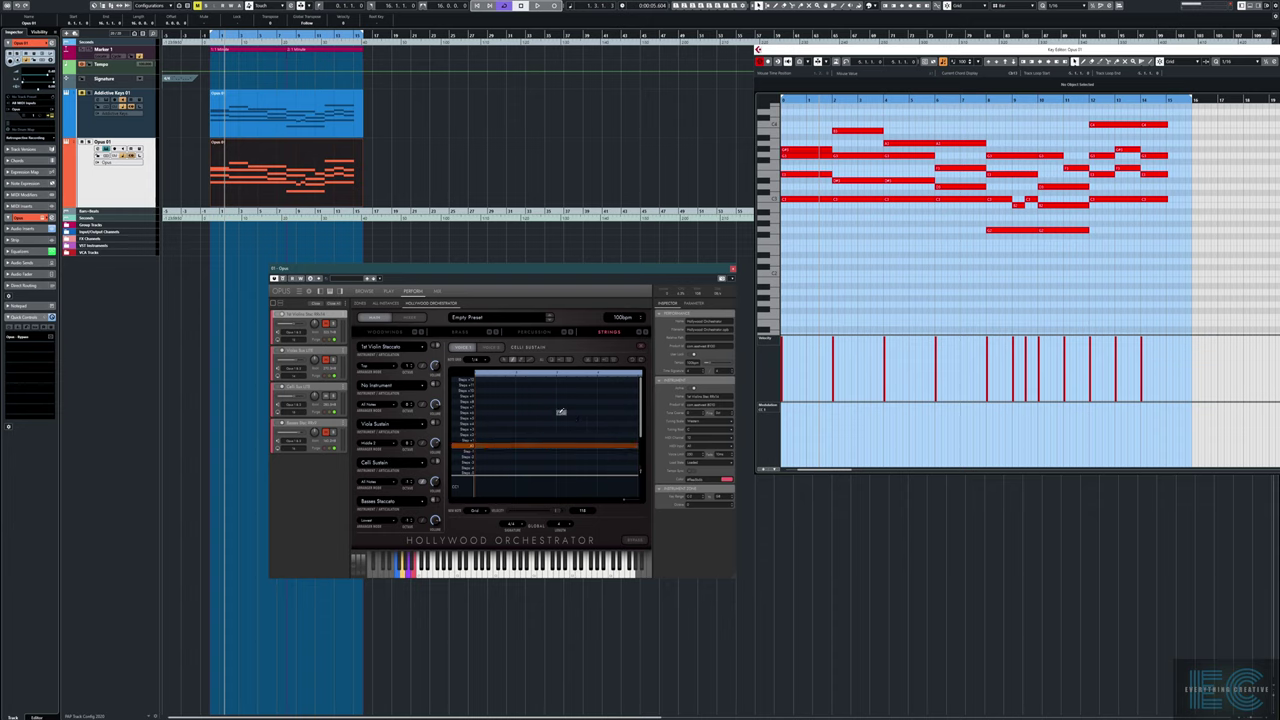
pyautogui.press('space')
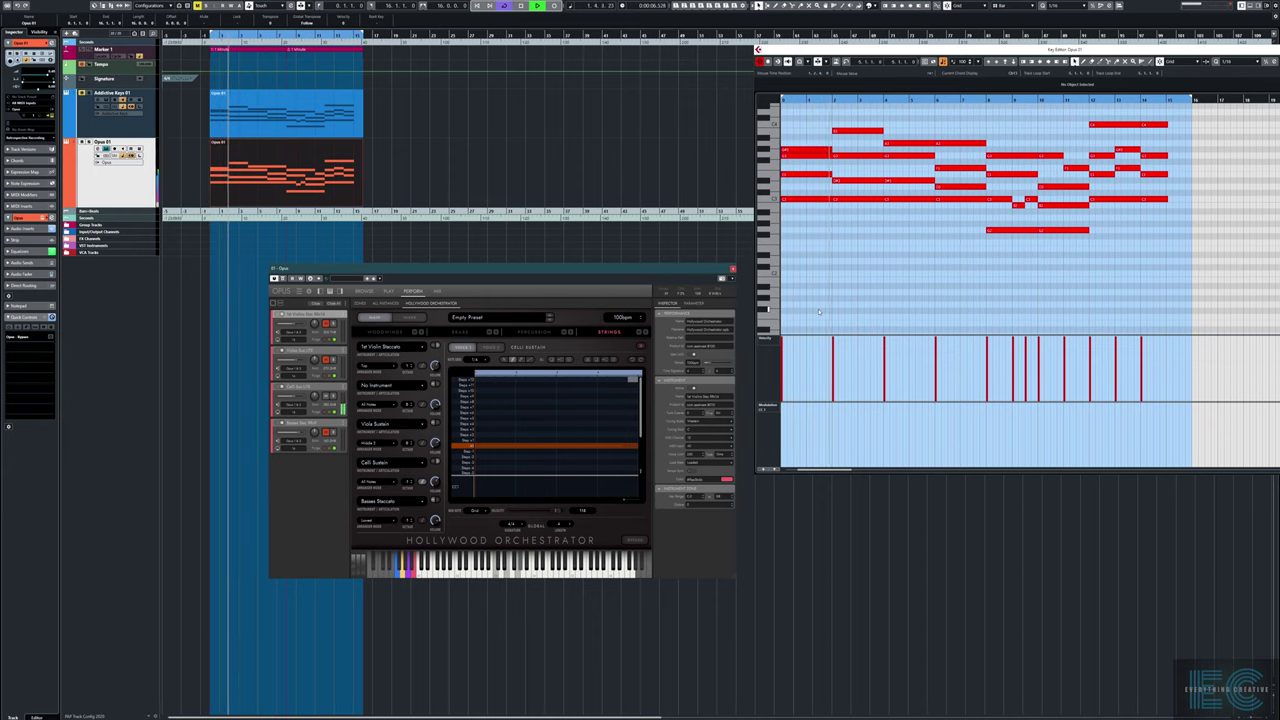
pyautogui.press('space')
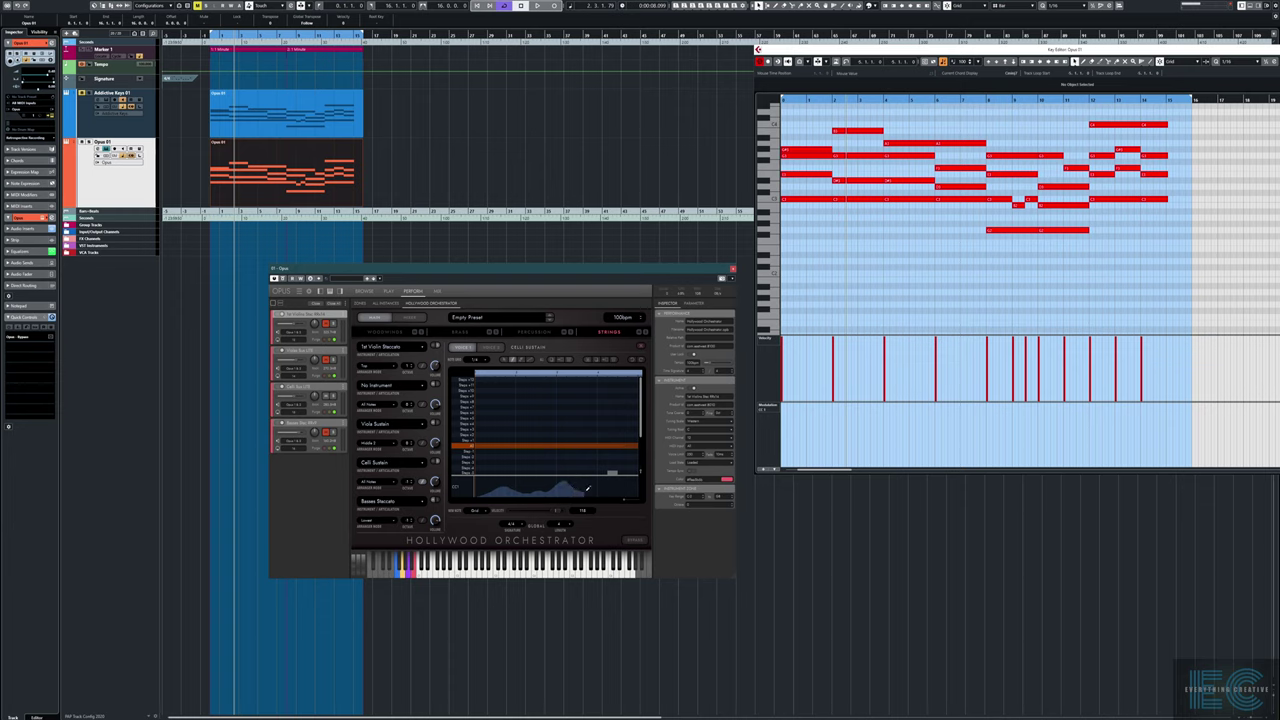
# Draw a curve with swells and a rise toward the end in the celli pattern's CC lane
pyautogui.moveTo(613, 483); pyautogui.dragTo(639, 467)
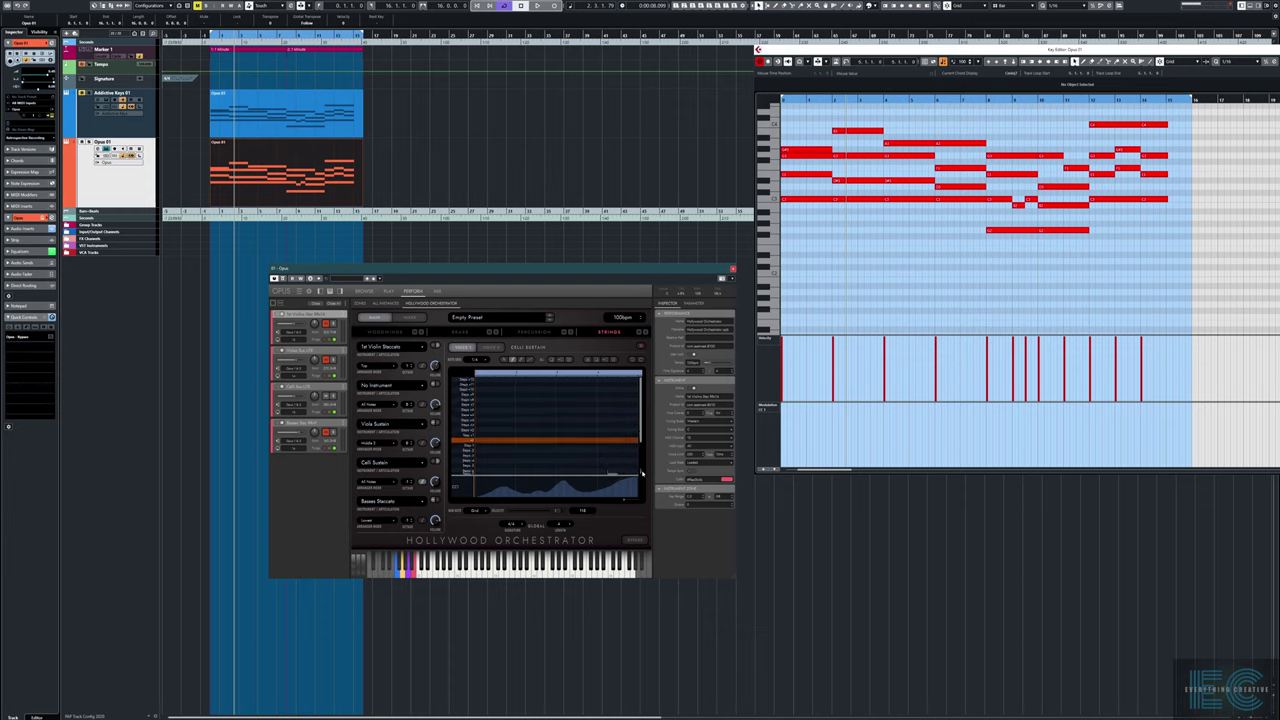
pyautogui.click(642, 471)
pyautogui.scroll(-4, 601, 456)
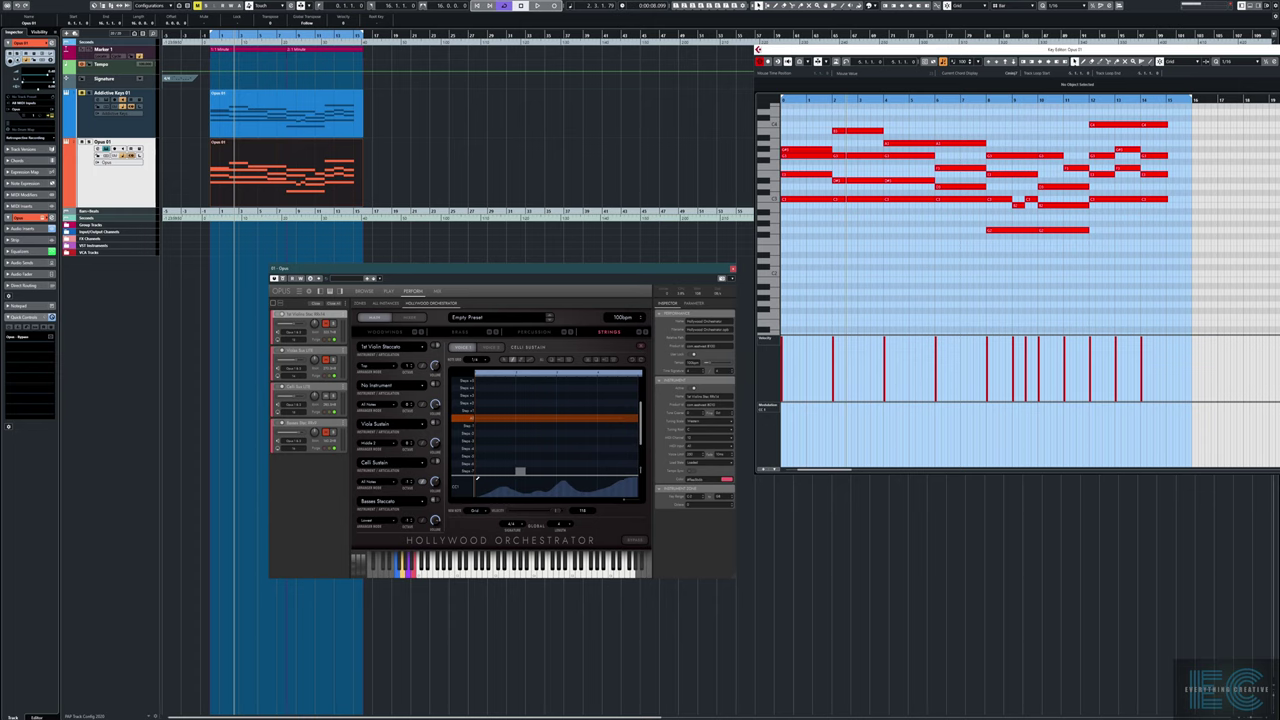
# Play the part from the start and reshape the celli's CC curve into a gradual fall with a slight rise near the end
pyautogui.click(843, 295)
pyautogui.press('Home')
pyautogui.press('space')
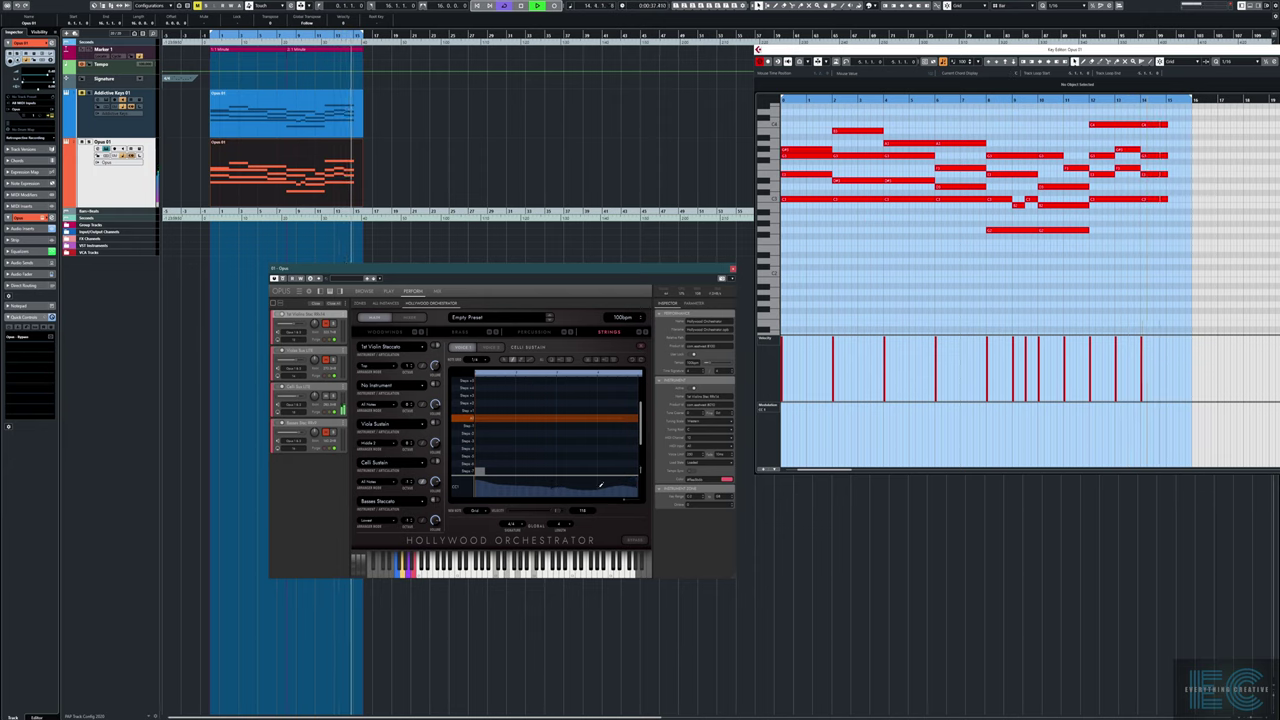
pyautogui.click(560, 527)
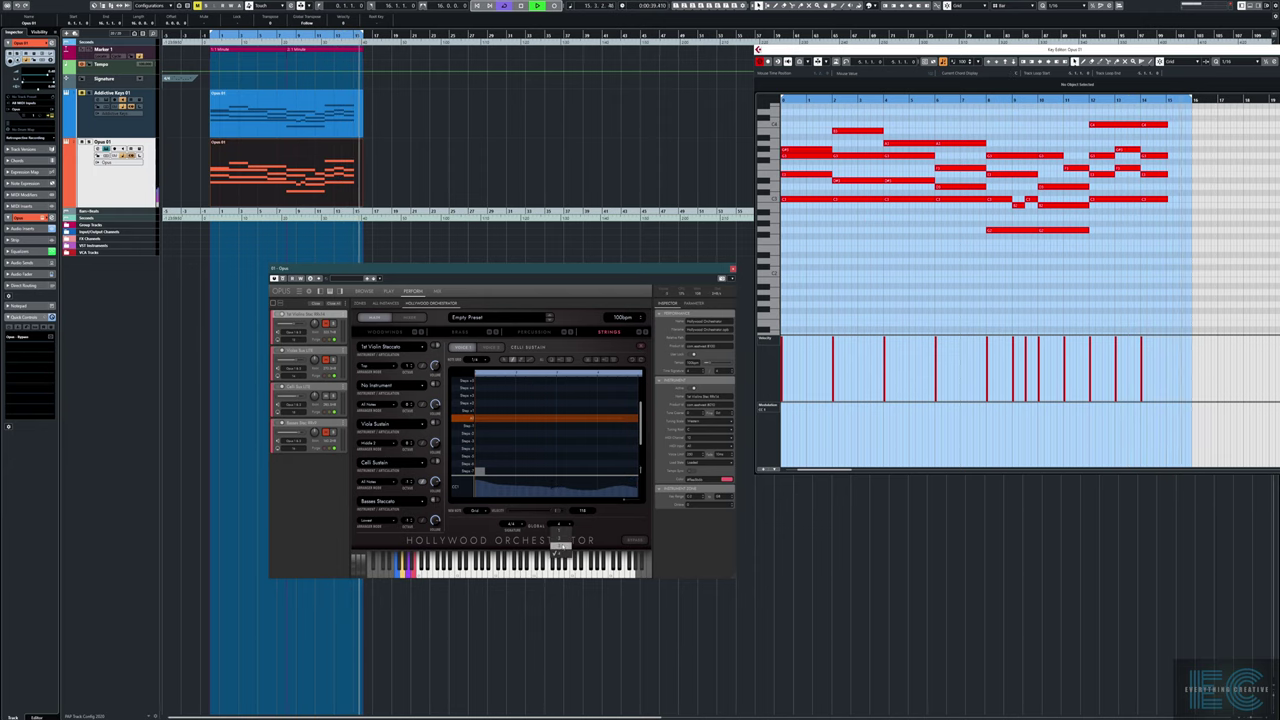
pyautogui.click(594, 527)
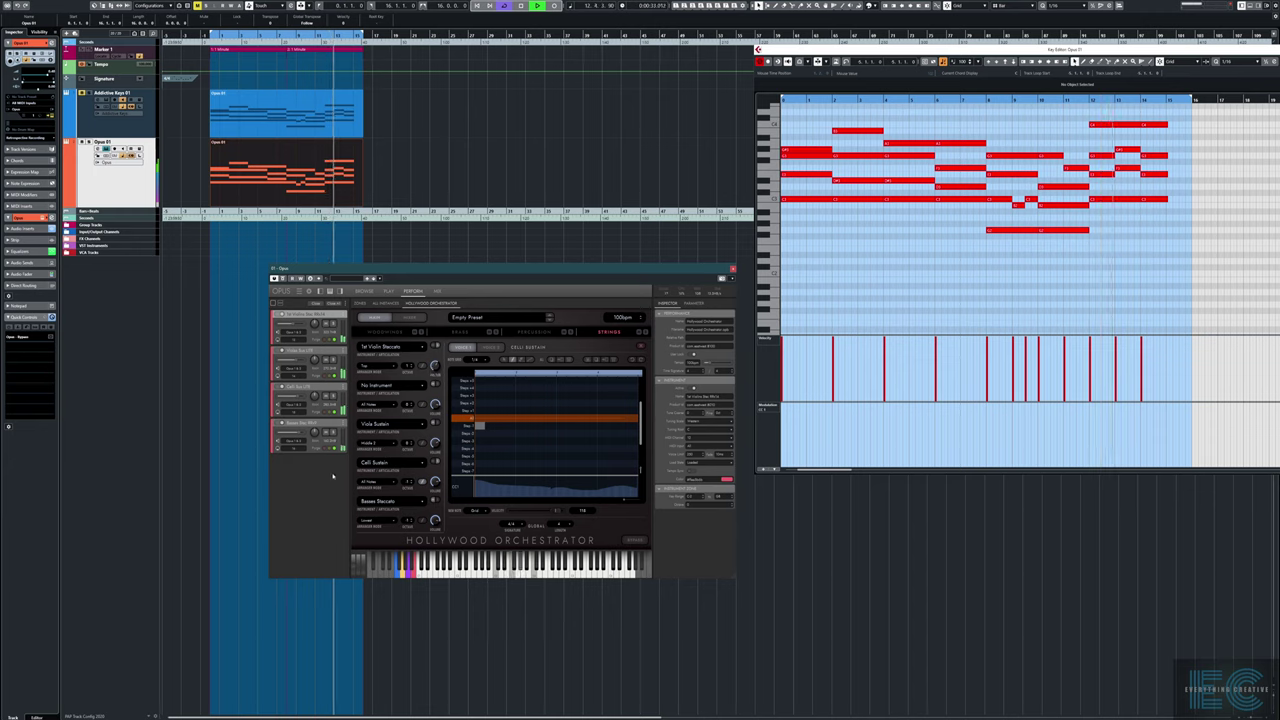
pyautogui.press('space')
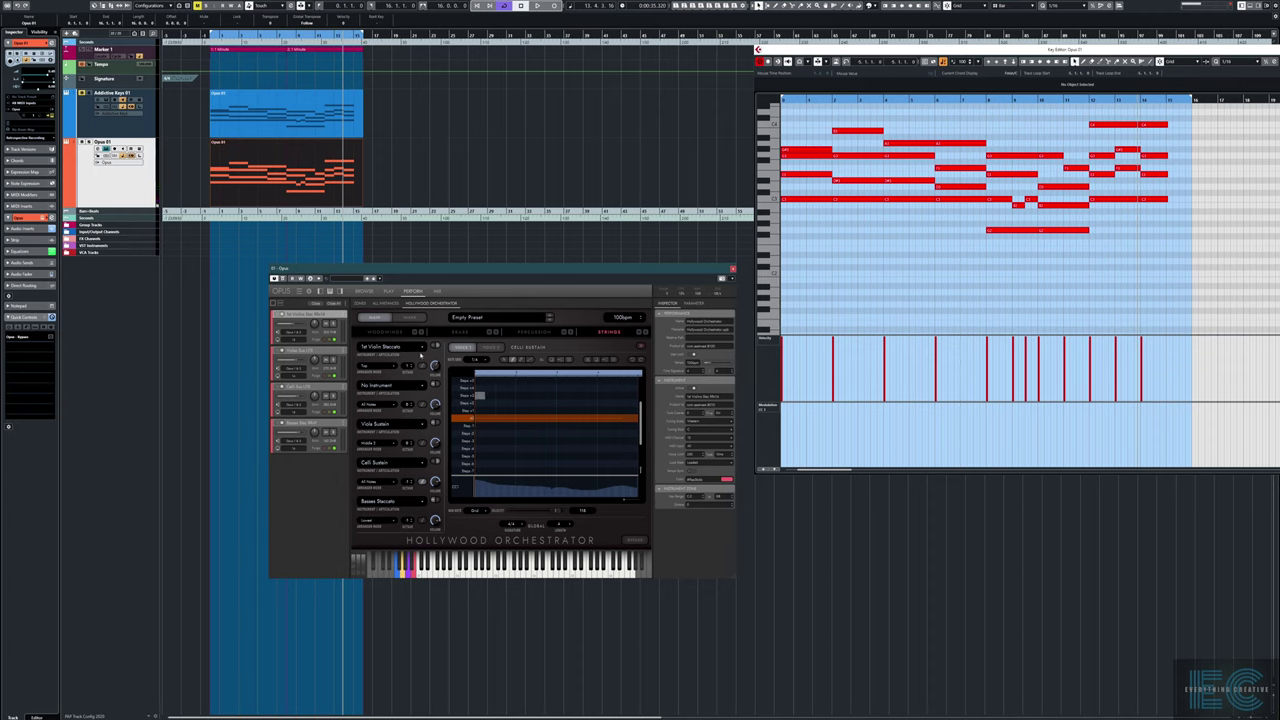
# Set the 1st violins' note value to 1/16 and fill the emptied pattern with a wavering line between Top and three steps above
pyautogui.click(421, 366)
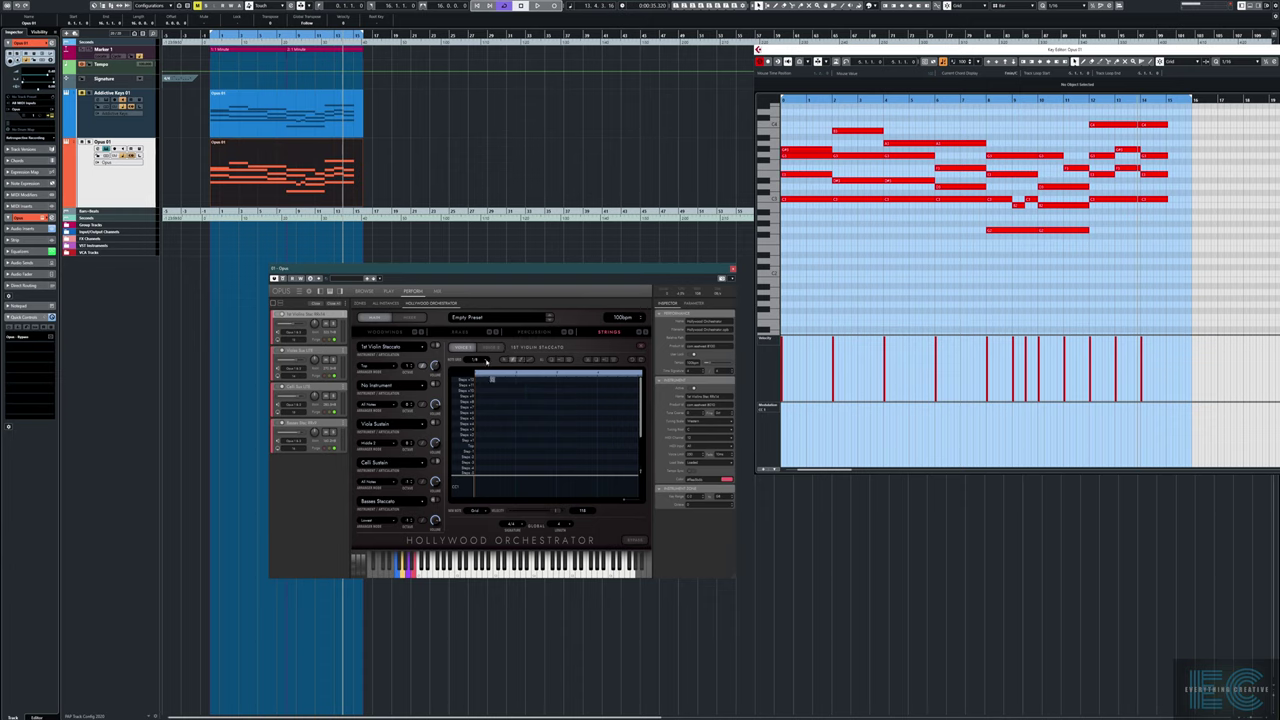
pyautogui.click(486, 360)
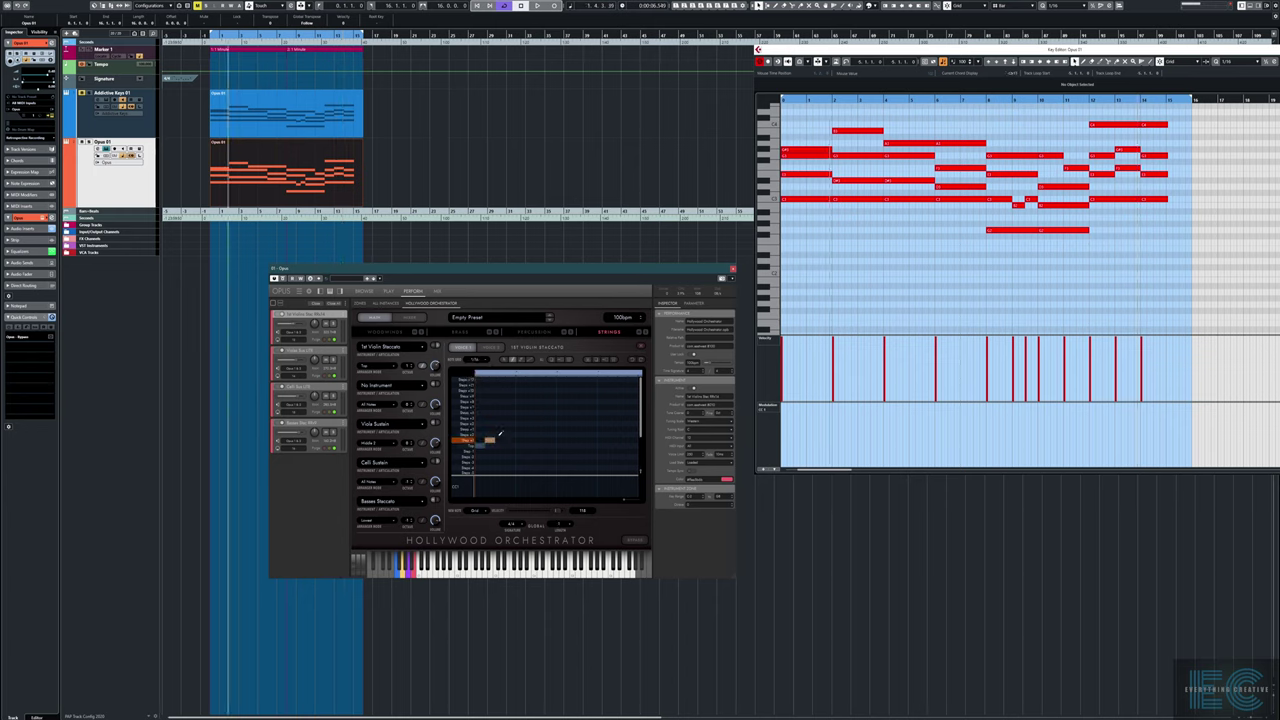
pyautogui.click(500, 435)
pyautogui.click(510, 429)
pyautogui.click(521, 435)
pyautogui.click(531, 429)
pyautogui.click(541, 435)
pyautogui.click(551, 428)
pyautogui.click(561, 434)
pyautogui.click(571, 439)
pyautogui.click(582, 444)
pyautogui.click(592, 439)
pyautogui.click(602, 434)
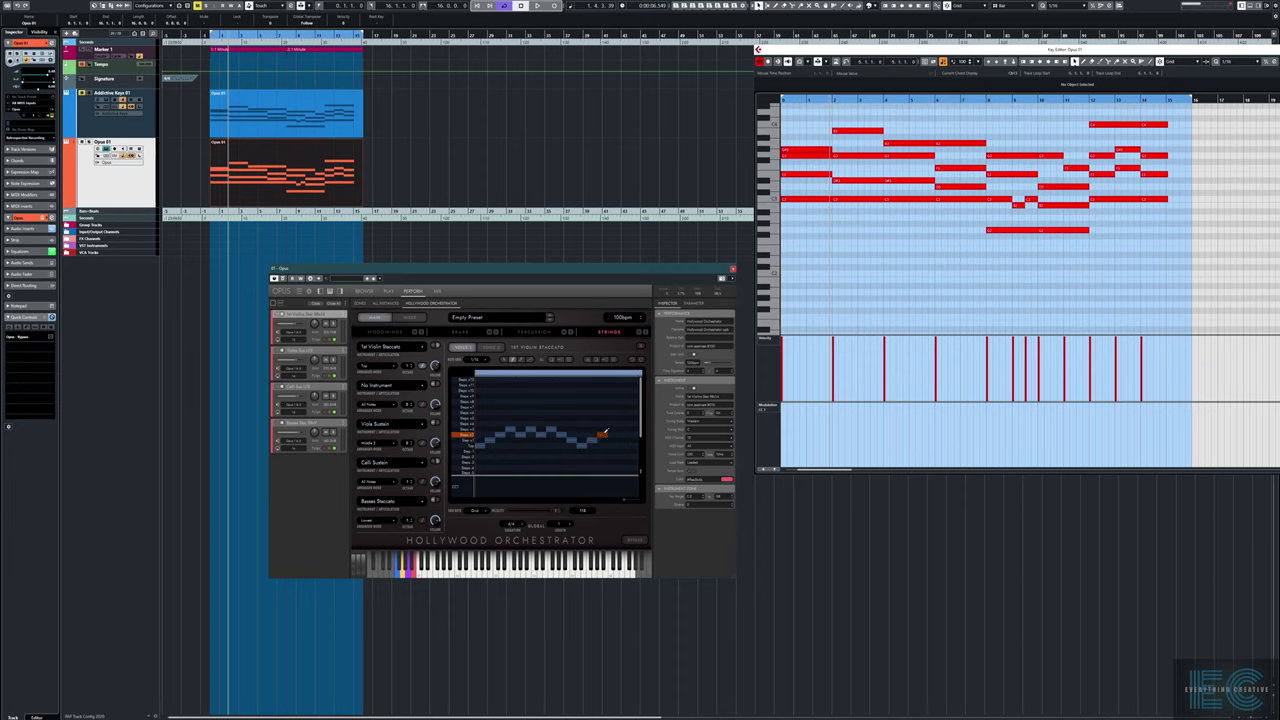
pyautogui.click(612, 429)
pyautogui.click(632, 429)
# Play the arrangement from the start to audition the 1st violins' wavering pattern with the other strings
pyautogui.click(820, 310)
pyautogui.press('KP_1')
pyautogui.press('space')
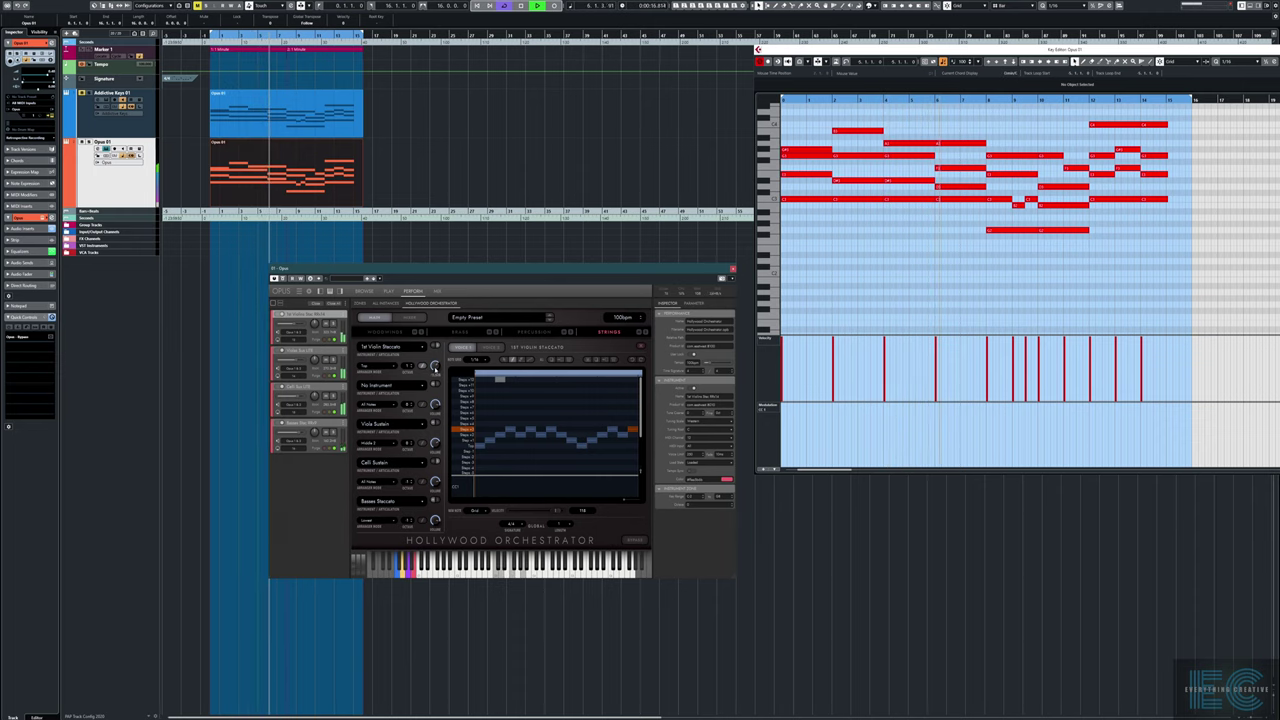
pyautogui.click(853, 310)
pyautogui.press('space')
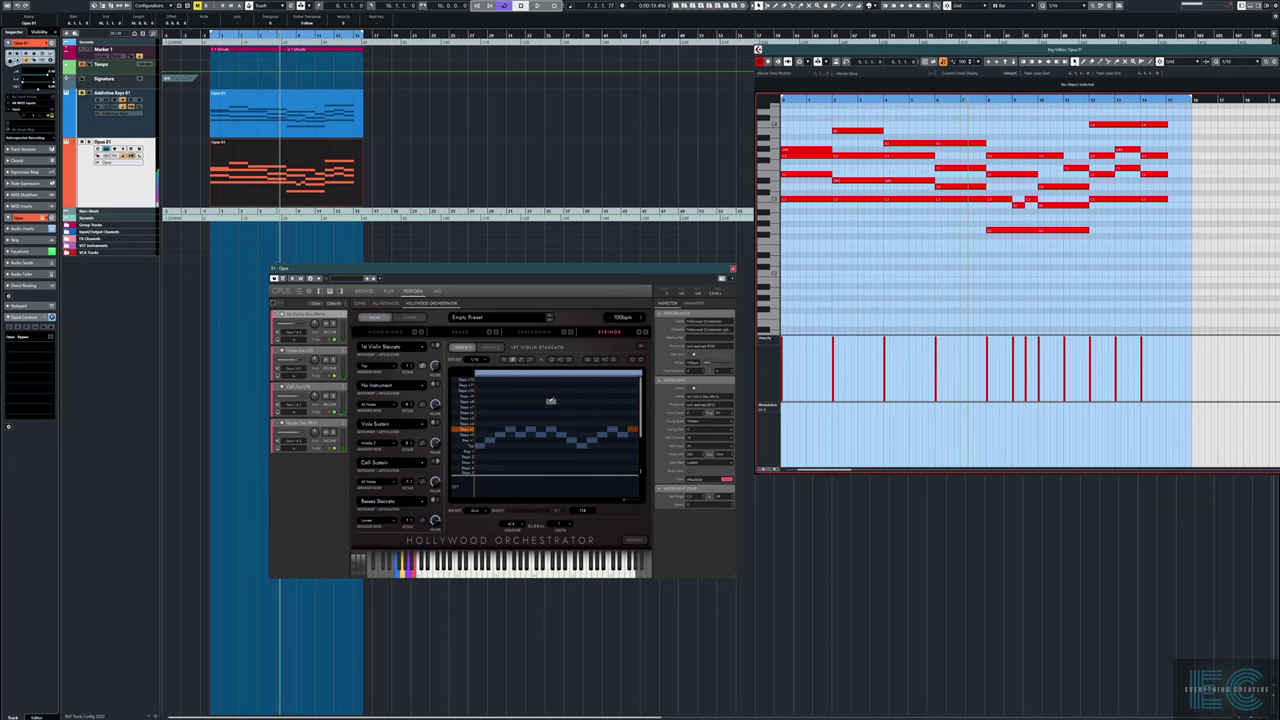
pyautogui.click(628, 418)
pyautogui.press('space')
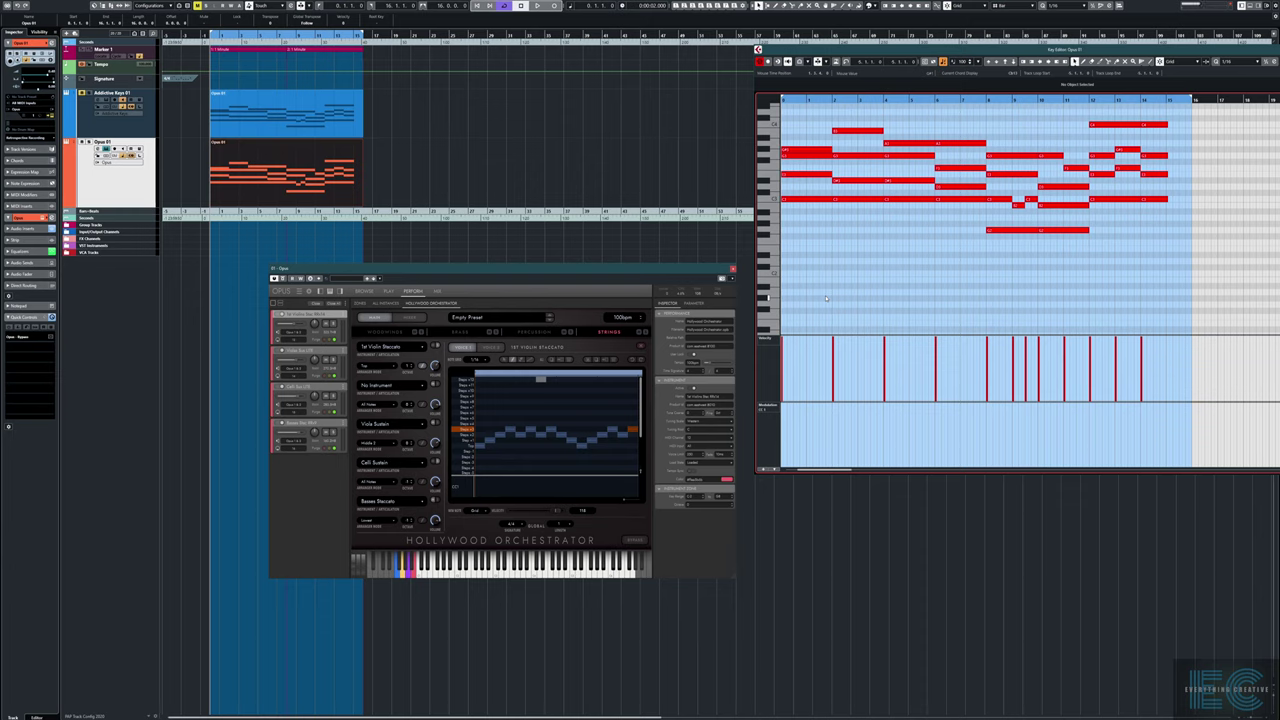
# Audition the strings, open the 1st violins' instrument settings and lower their track delay below zero
pyautogui.press('space')
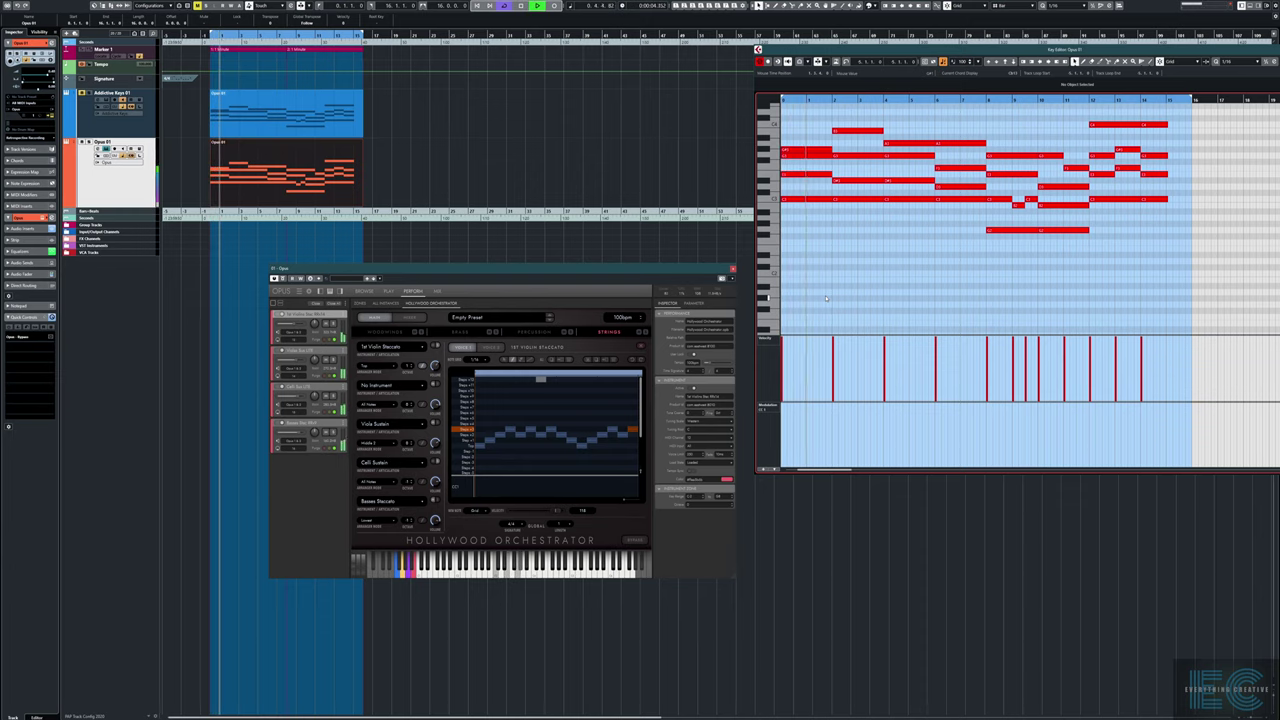
pyautogui.press('space')
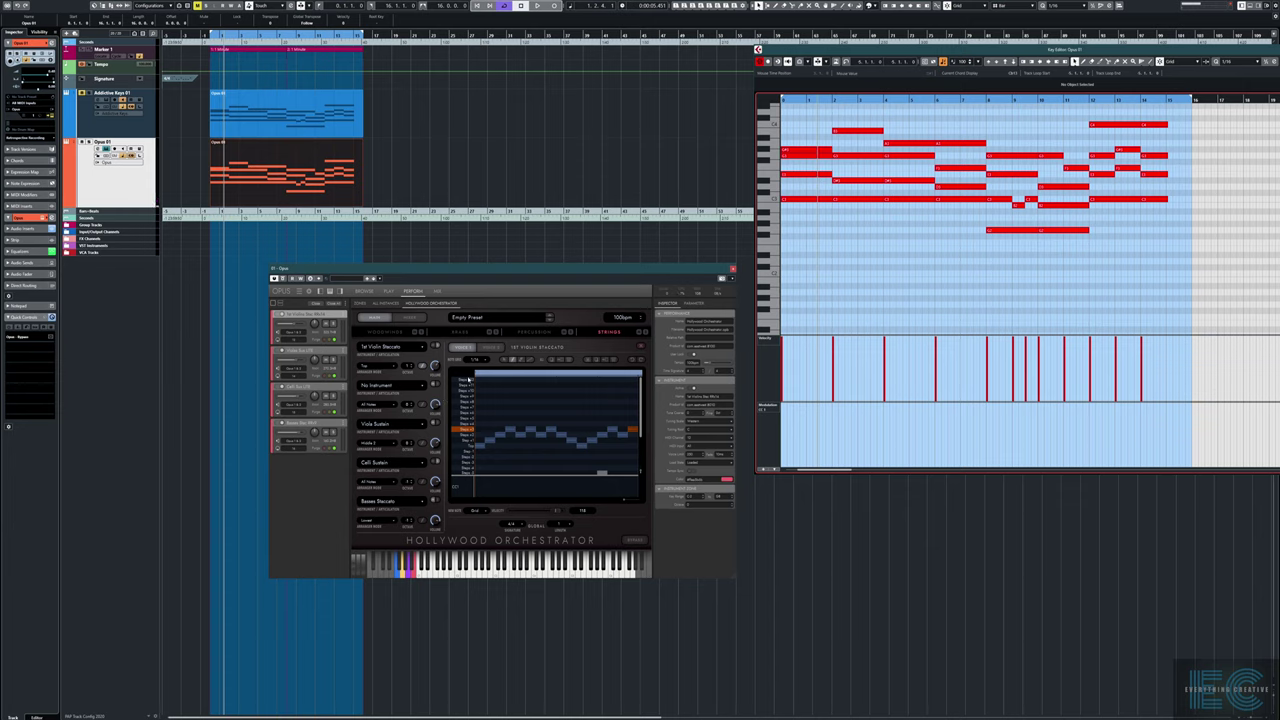
pyautogui.click(423, 366)
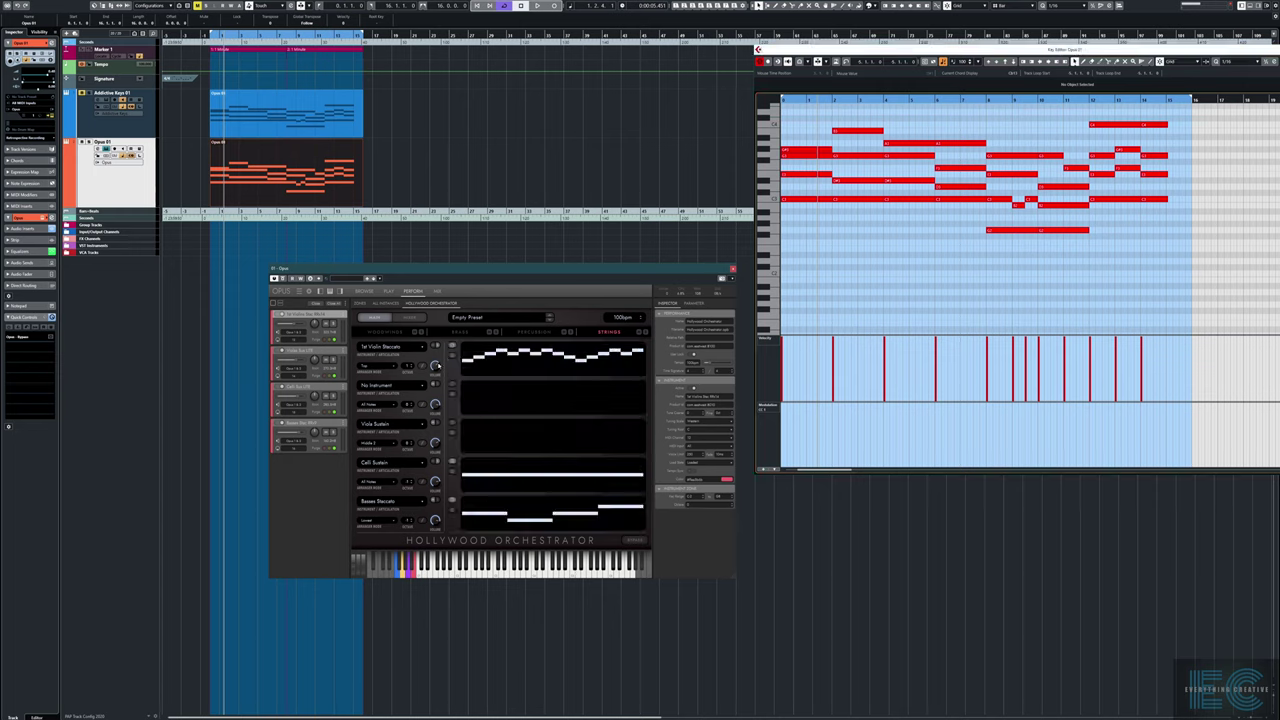
pyautogui.click(452, 357)
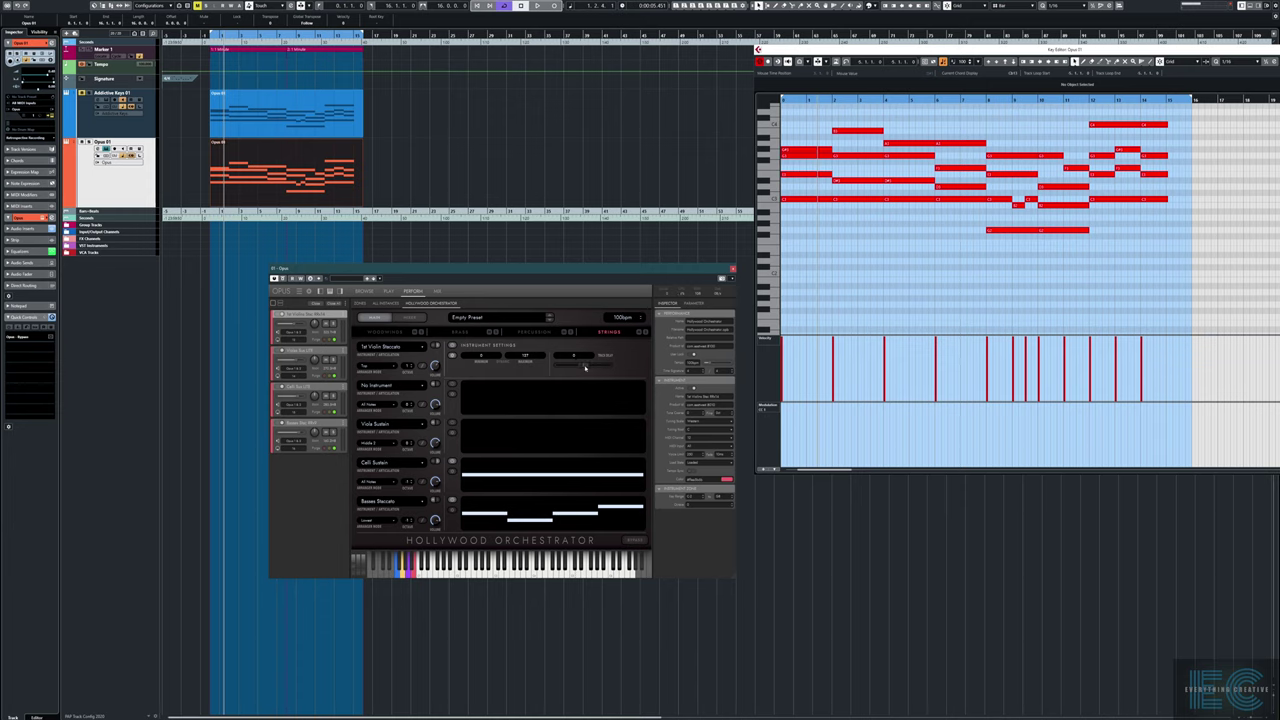
pyautogui.click(836, 311)
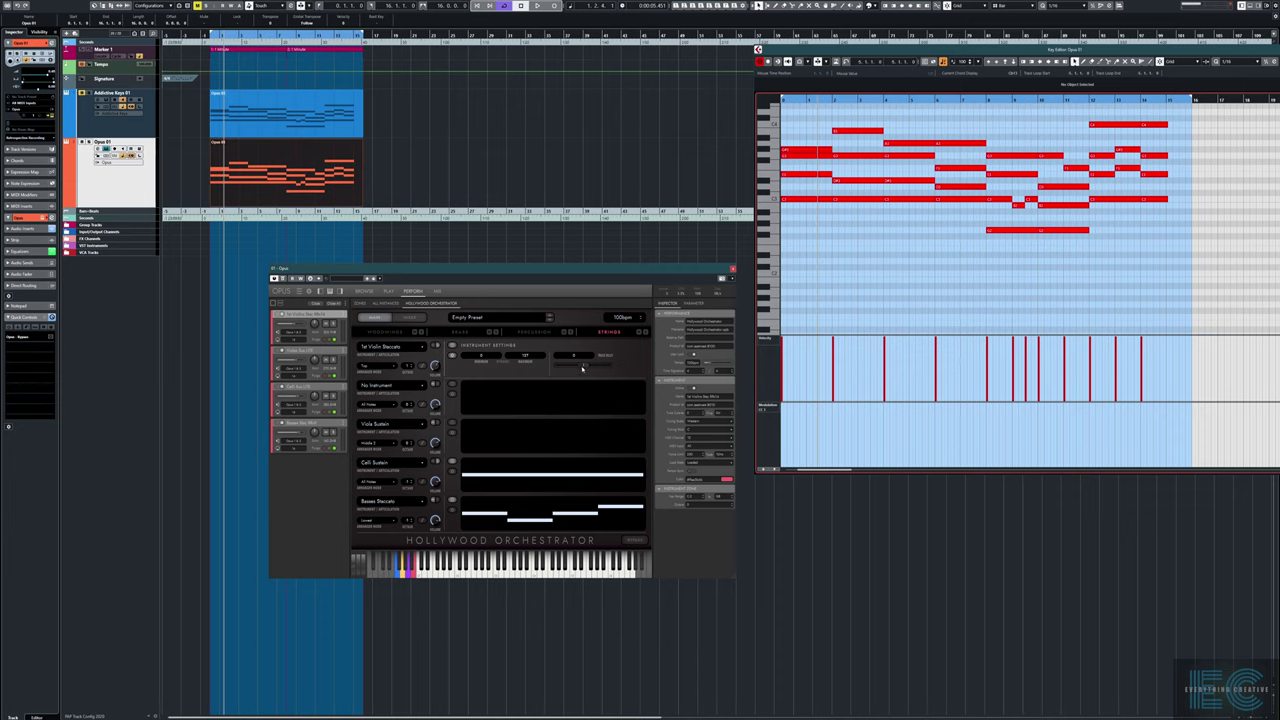
pyautogui.click(581, 368)
pyautogui.moveTo(579, 368); pyautogui.dragTo(578, 368)
# Fine-tune the 1st violins' negative track delay while playing the arrangement, and replay it from the start to check the timing
pyautogui.press('space')
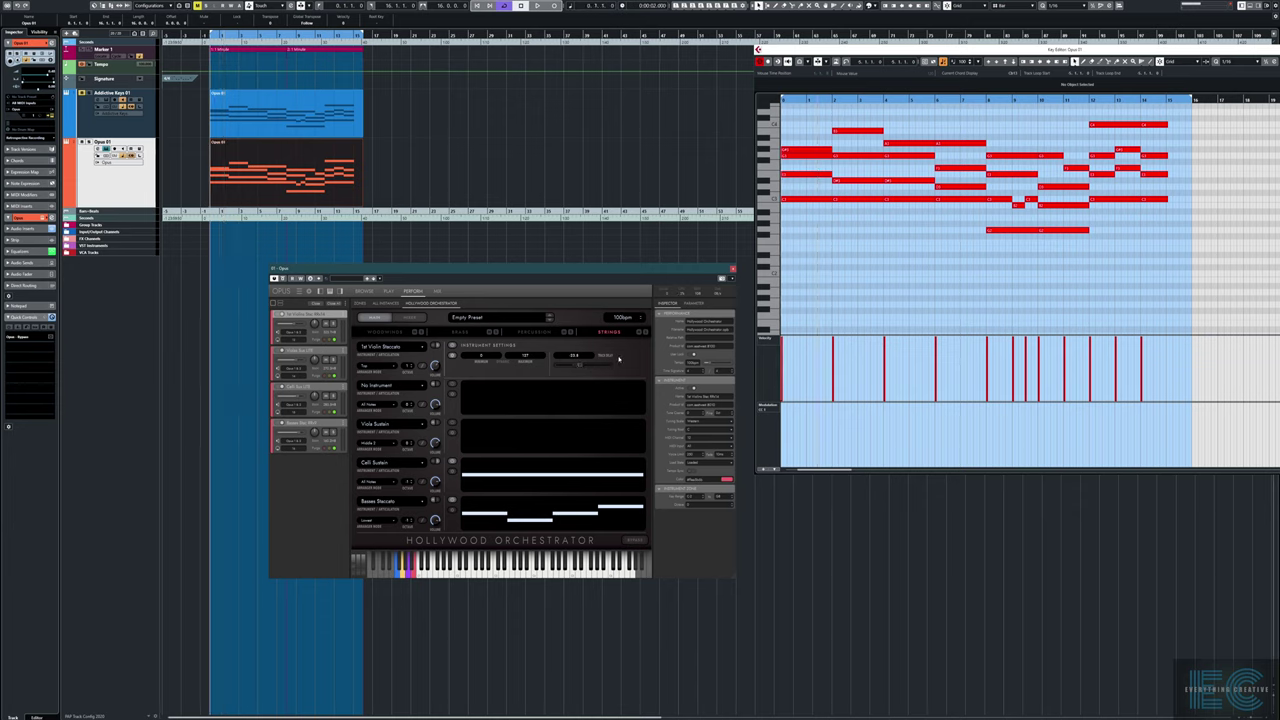
pyautogui.press('space')
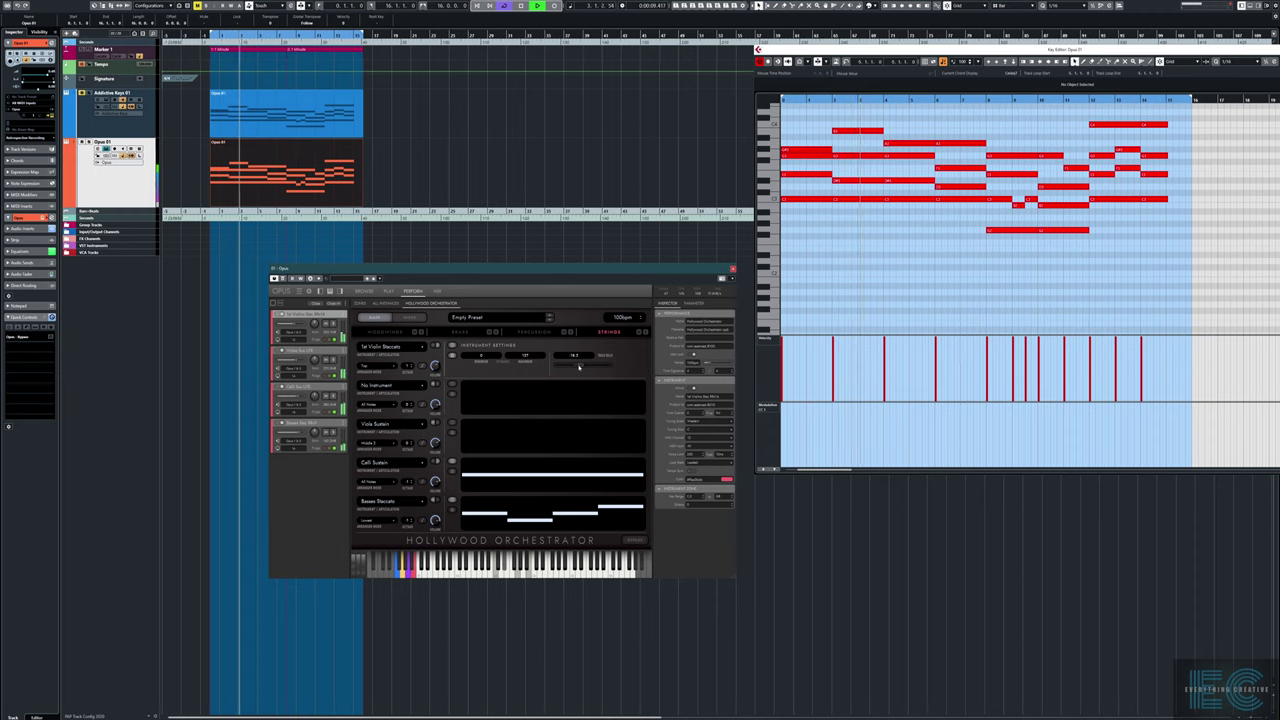
pyautogui.press('space')
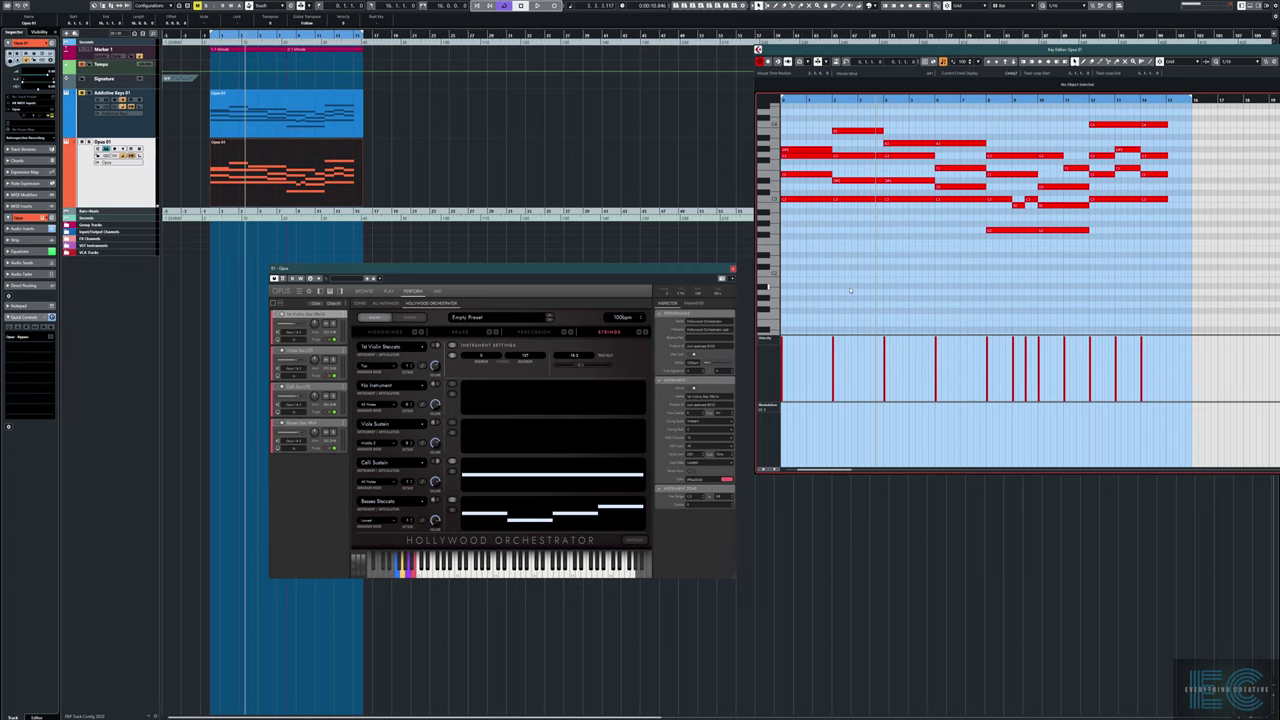
pyautogui.press('space')
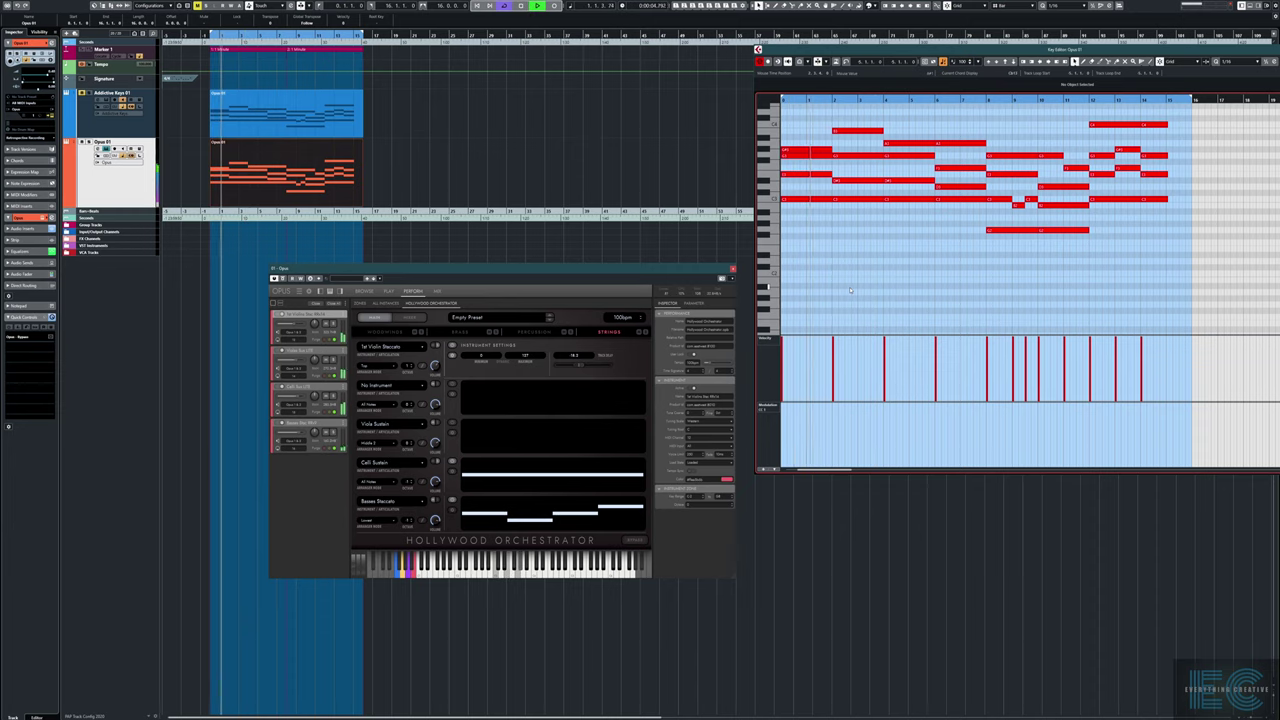
pyautogui.press('space')
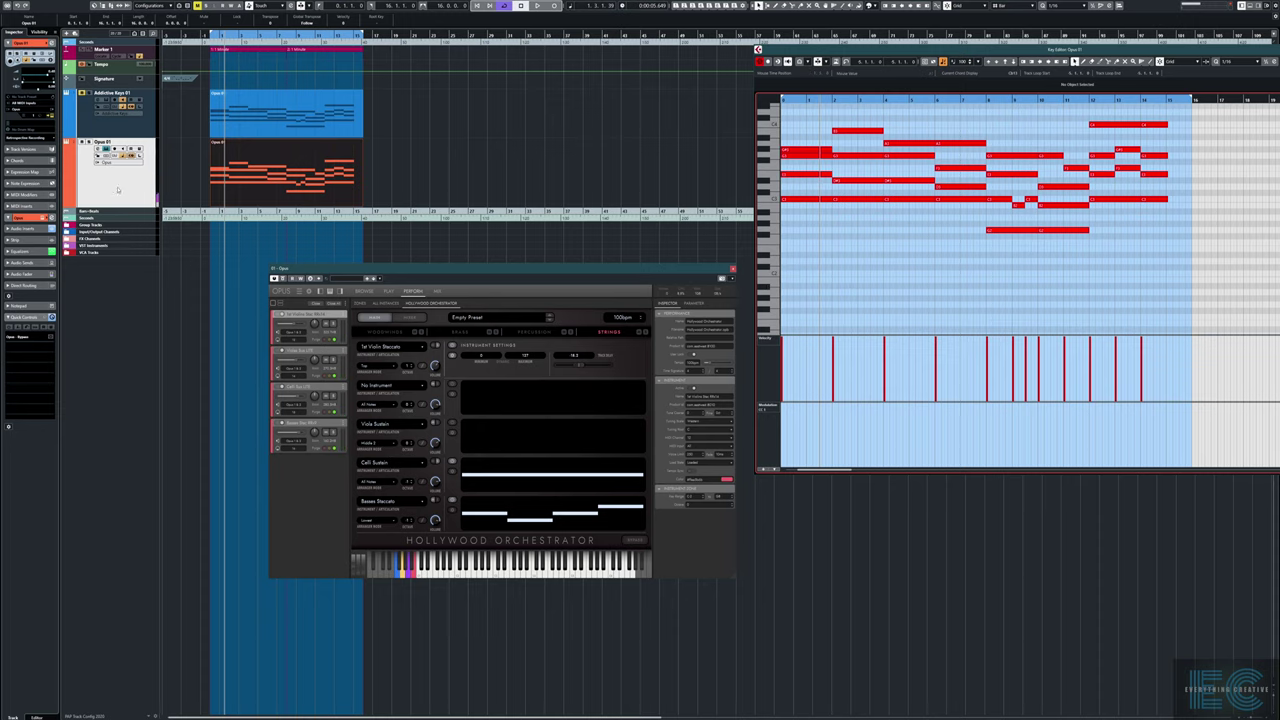
# Close the Key Editor and reopen it on the Opus 01 part in the arrangement
pyautogui.press('Return')
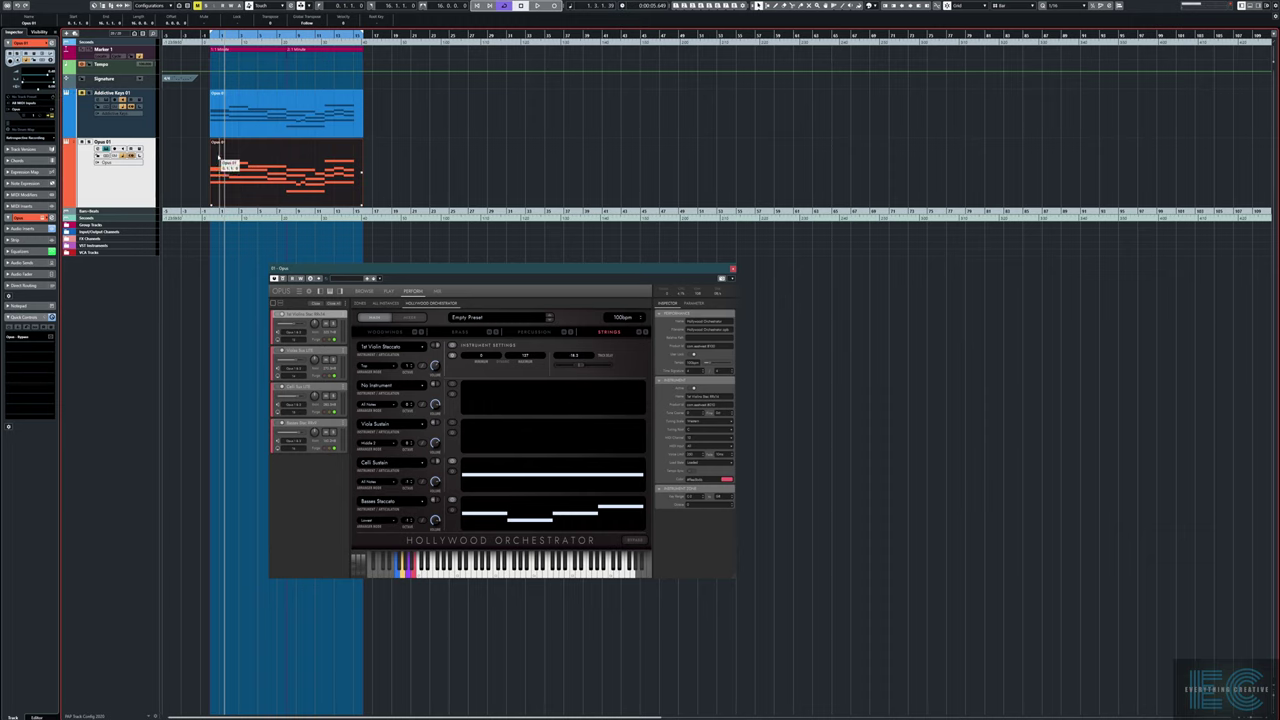
pyautogui.moveTo(252, 196)
pyautogui.mouseDown()
pyautogui.moveTo(223, 196)
pyautogui.moveTo(247, 193)
pyautogui.mouseUp()
pyautogui.press('Return')
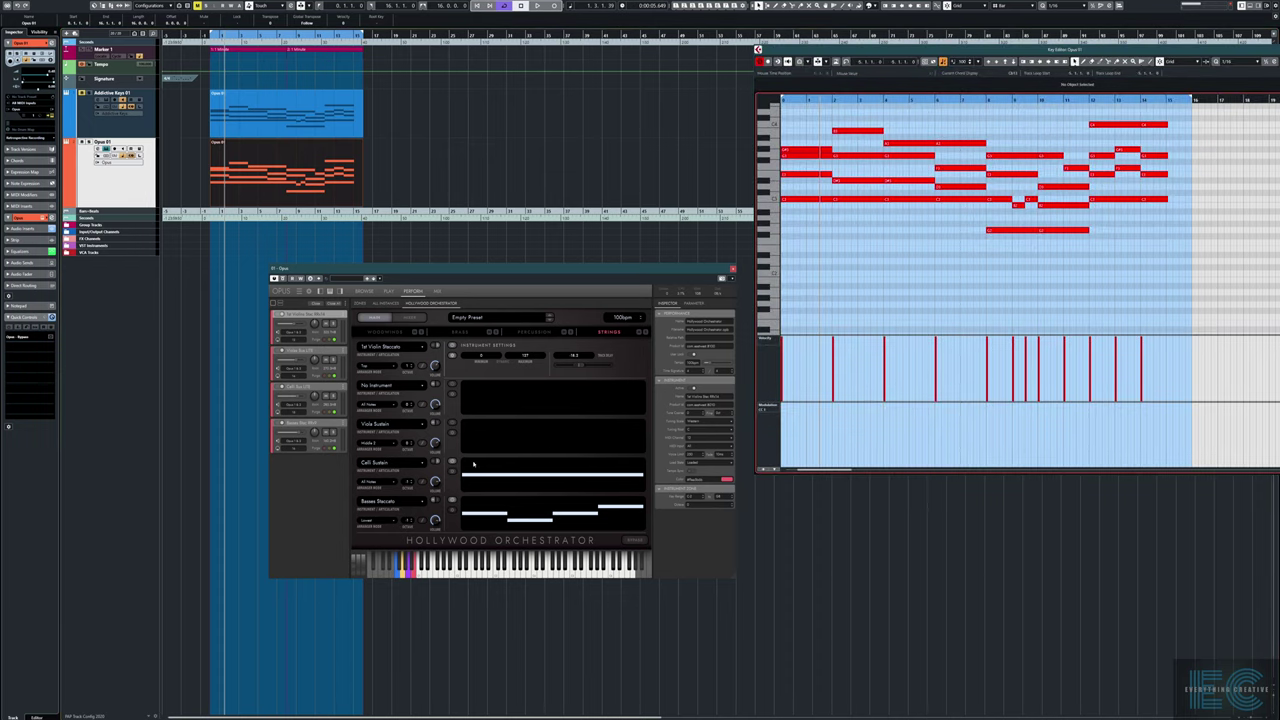
# Check the basses' instrument settings, switch the basses from Staccato to Sustain and play the arrangement
pyautogui.click(451, 511)
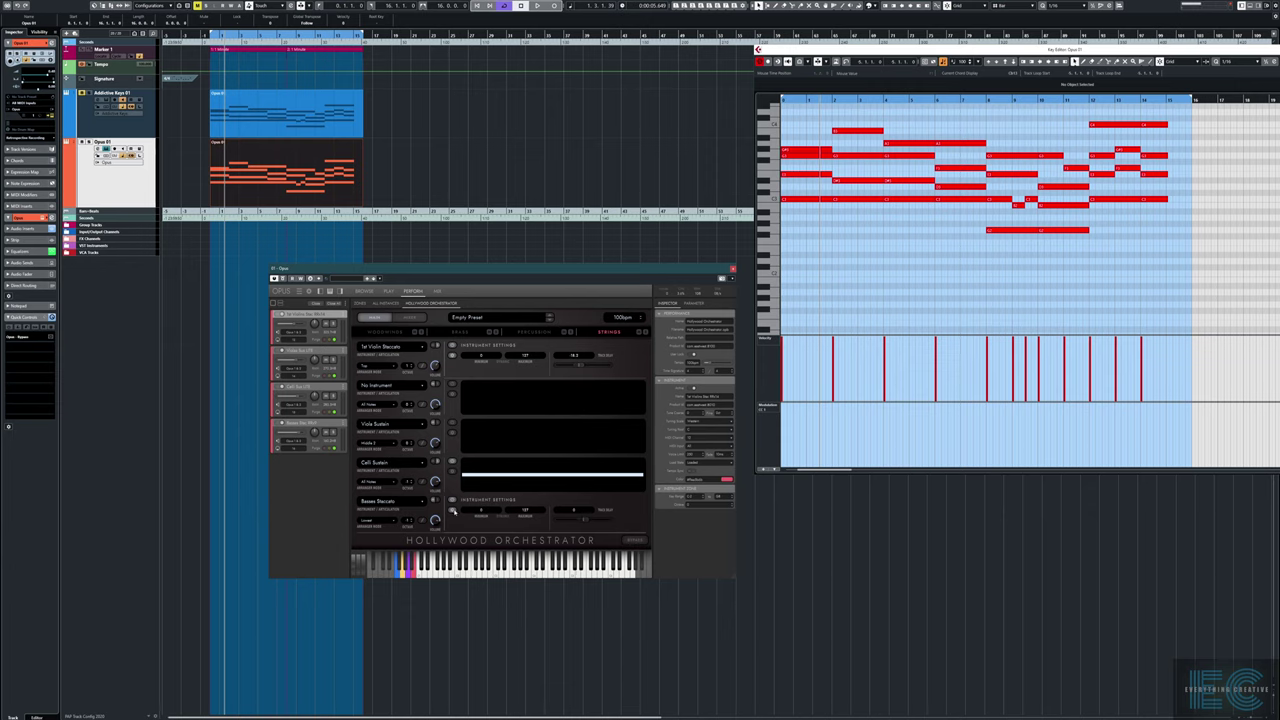
pyautogui.click(452, 510)
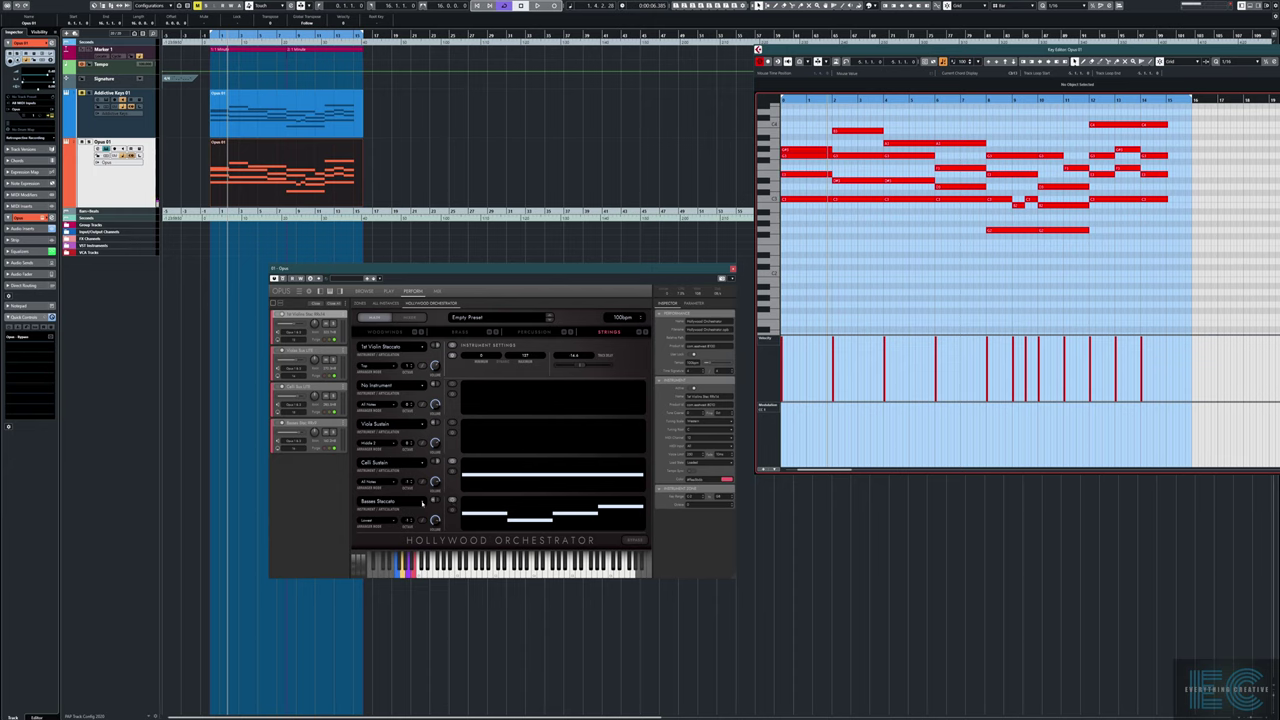
pyautogui.click(421, 501)
pyautogui.moveTo(404, 519)
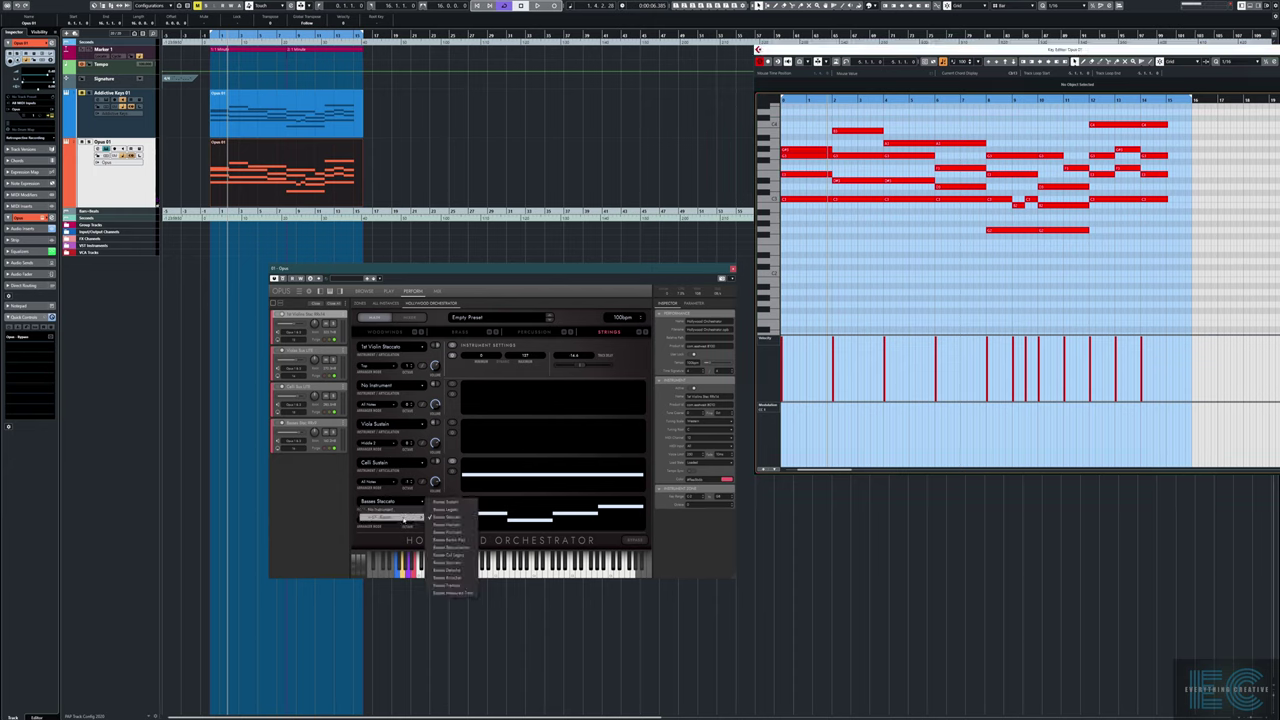
pyautogui.click(438, 503)
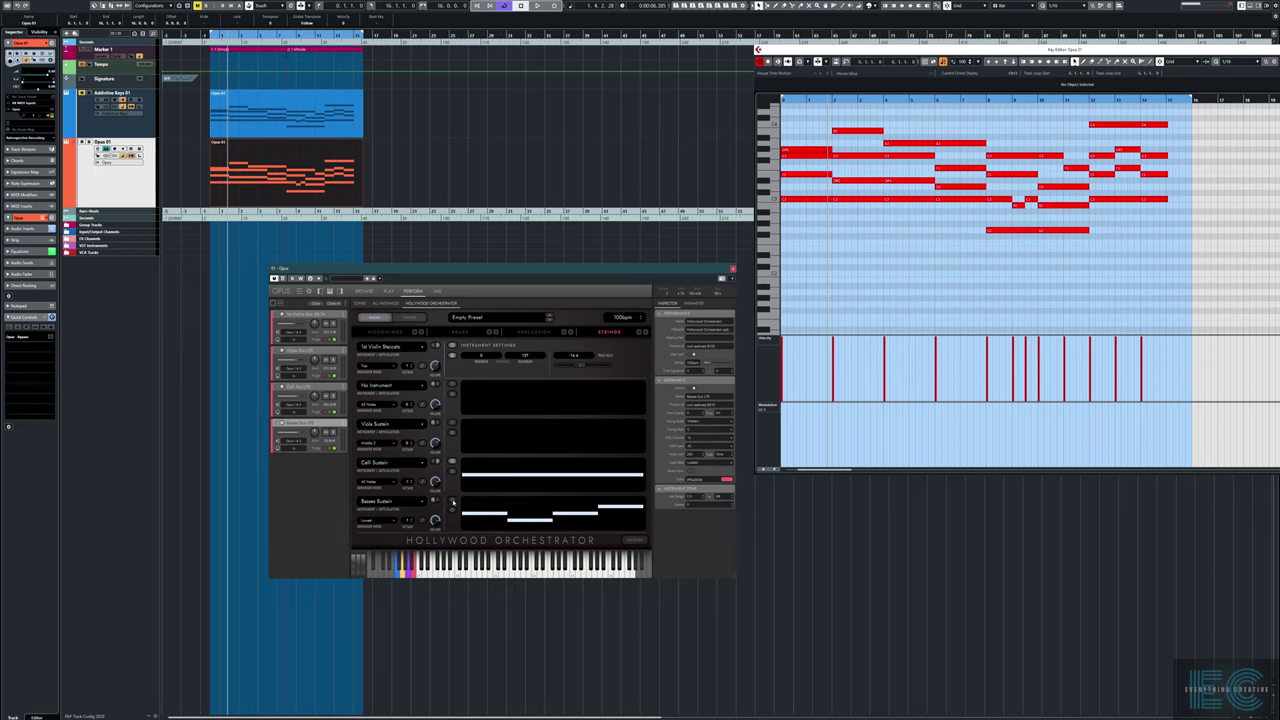
pyautogui.press('space')
pyautogui.press('space')
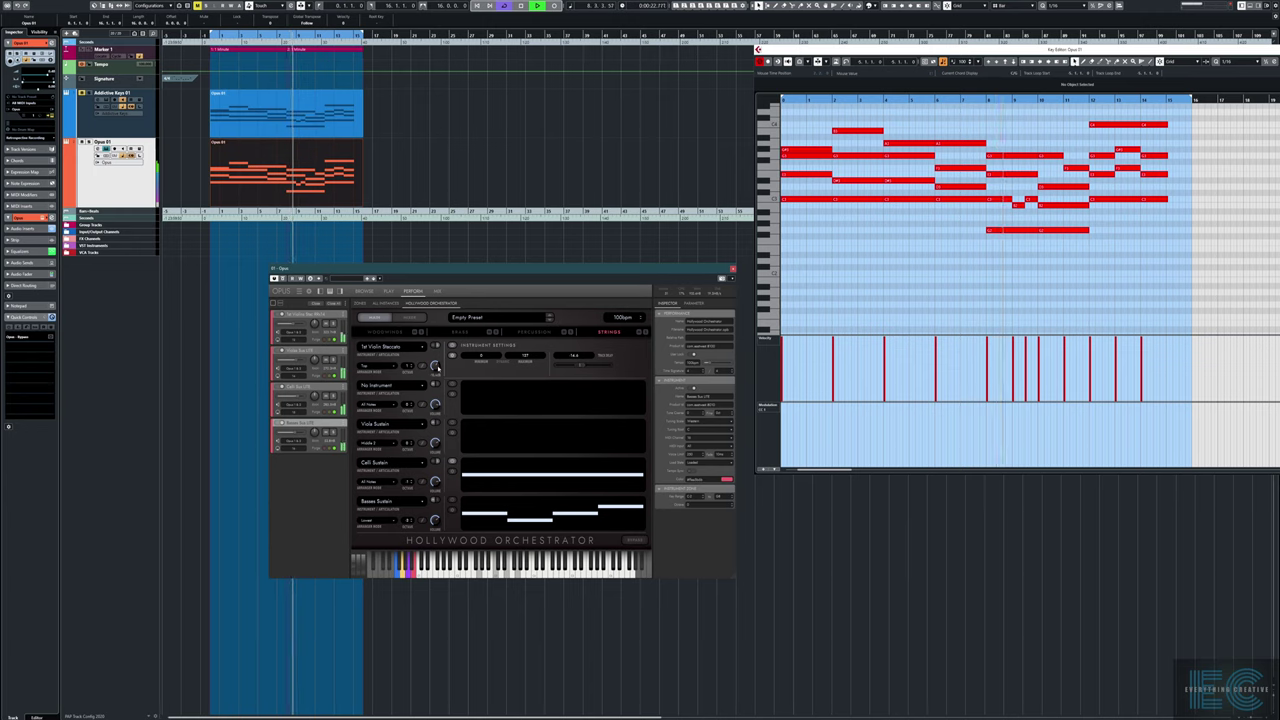
pyautogui.press('space')
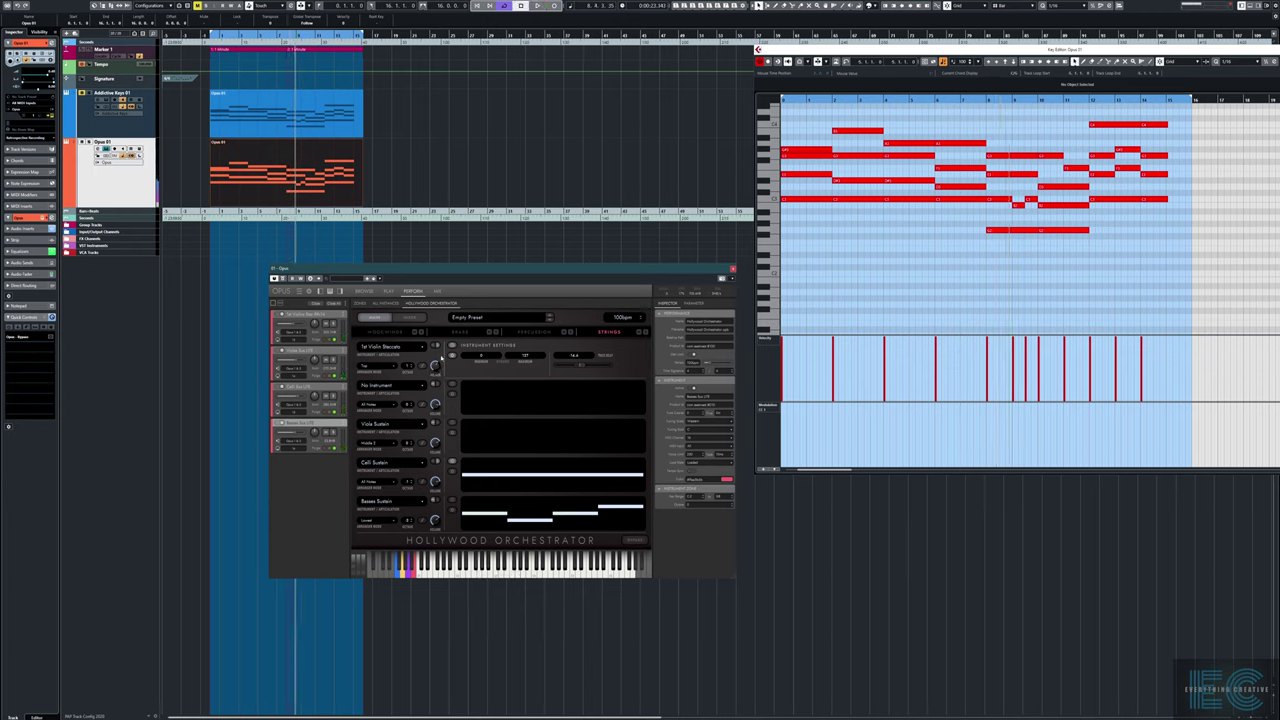
# Fill the 1st violins' cleared 1/8 pattern with notes climbing from Top to three steps above, alternating between two and three steps above
pyautogui.click(424, 367)
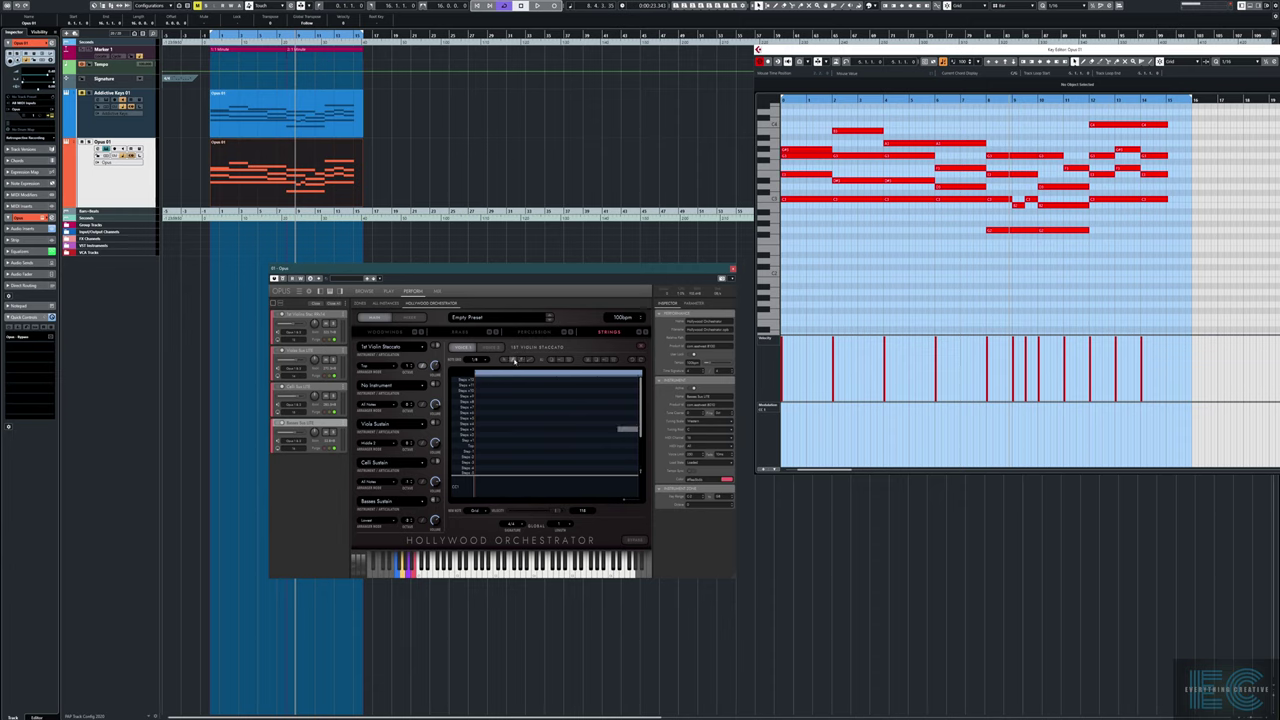
pyautogui.click(506, 440)
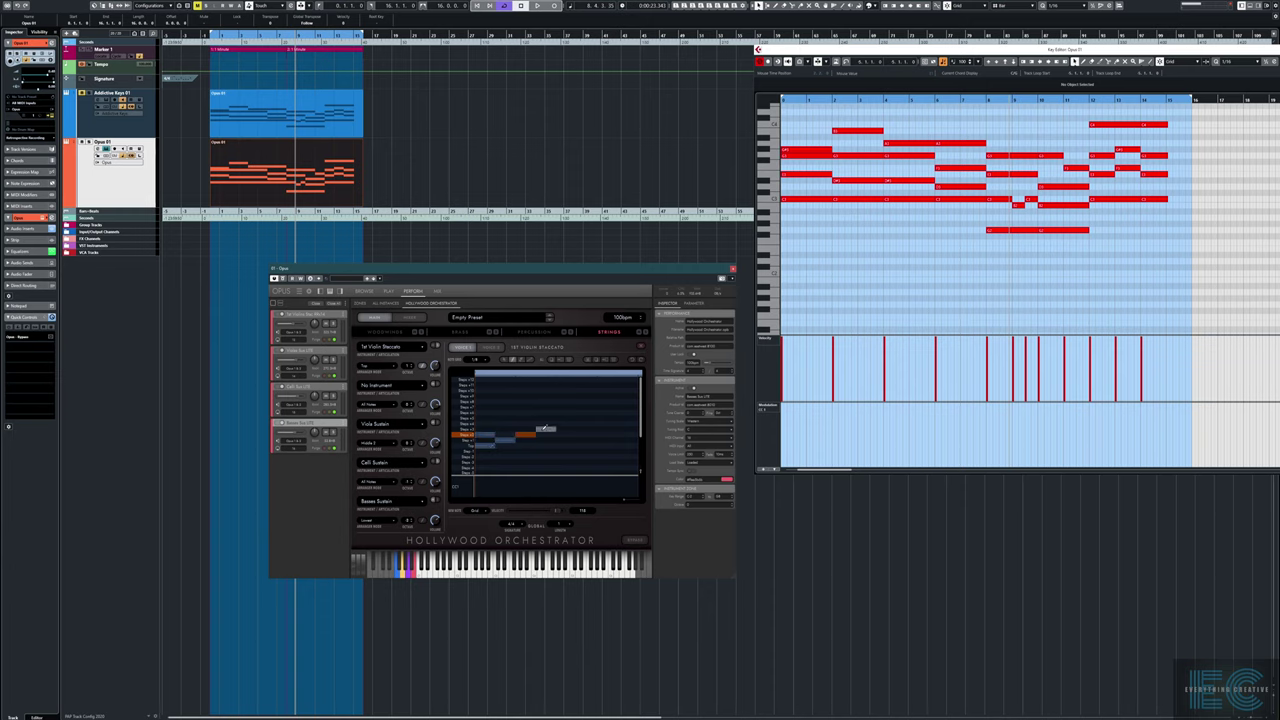
pyautogui.click(545, 428)
pyautogui.click(566, 434)
pyautogui.click(586, 428)
pyautogui.click(606, 434)
pyautogui.click(627, 429)
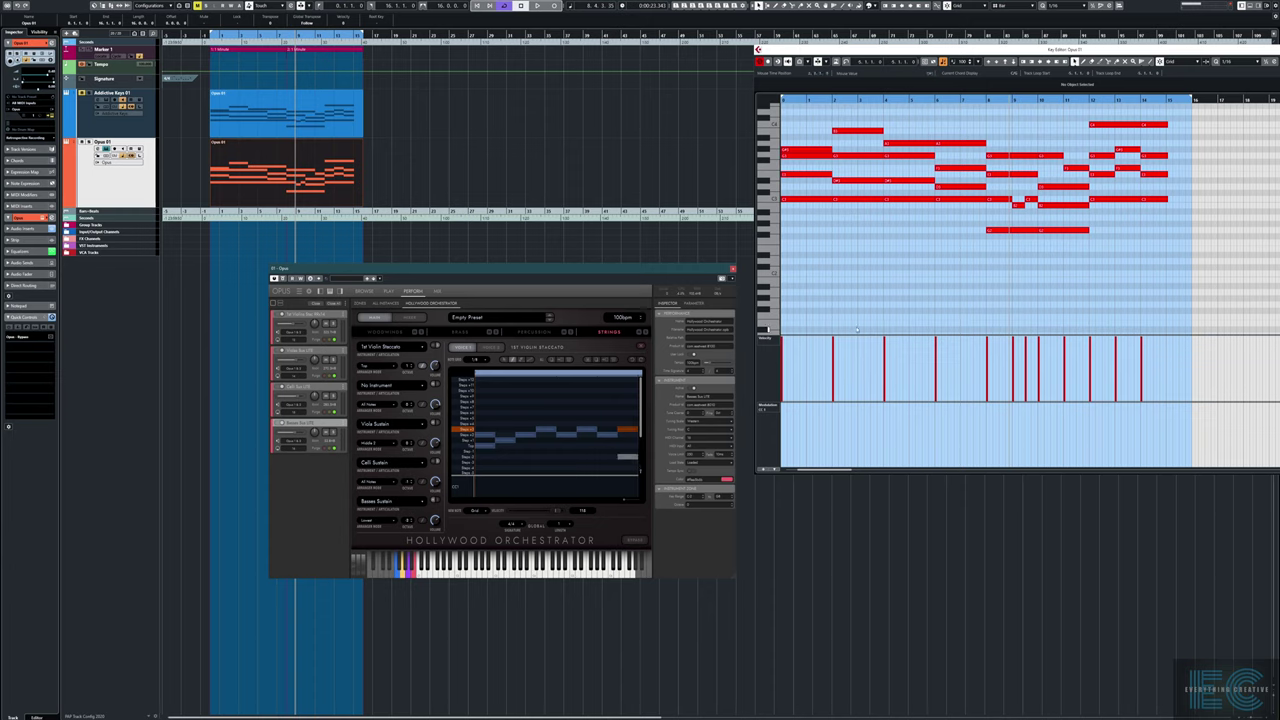
# Play the arrangement from the start to audition the 1st violins' 1/8 pattern against the sustained strings
pyautogui.press('space')
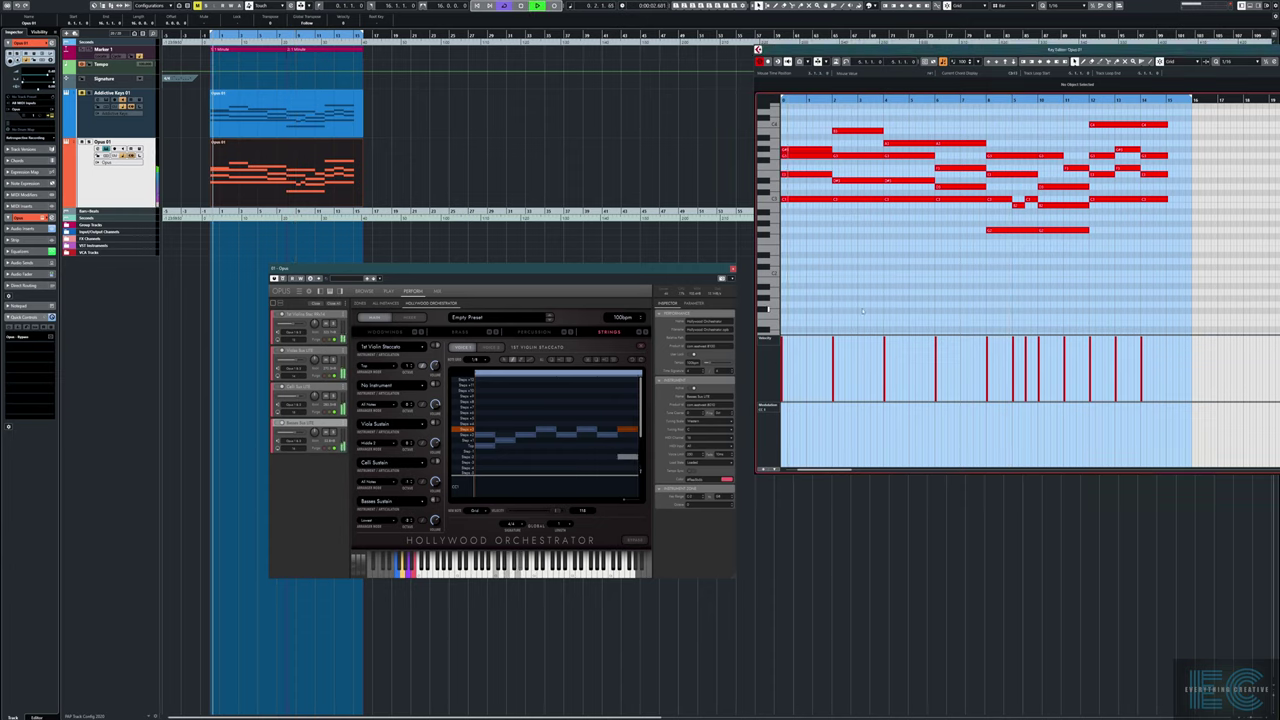
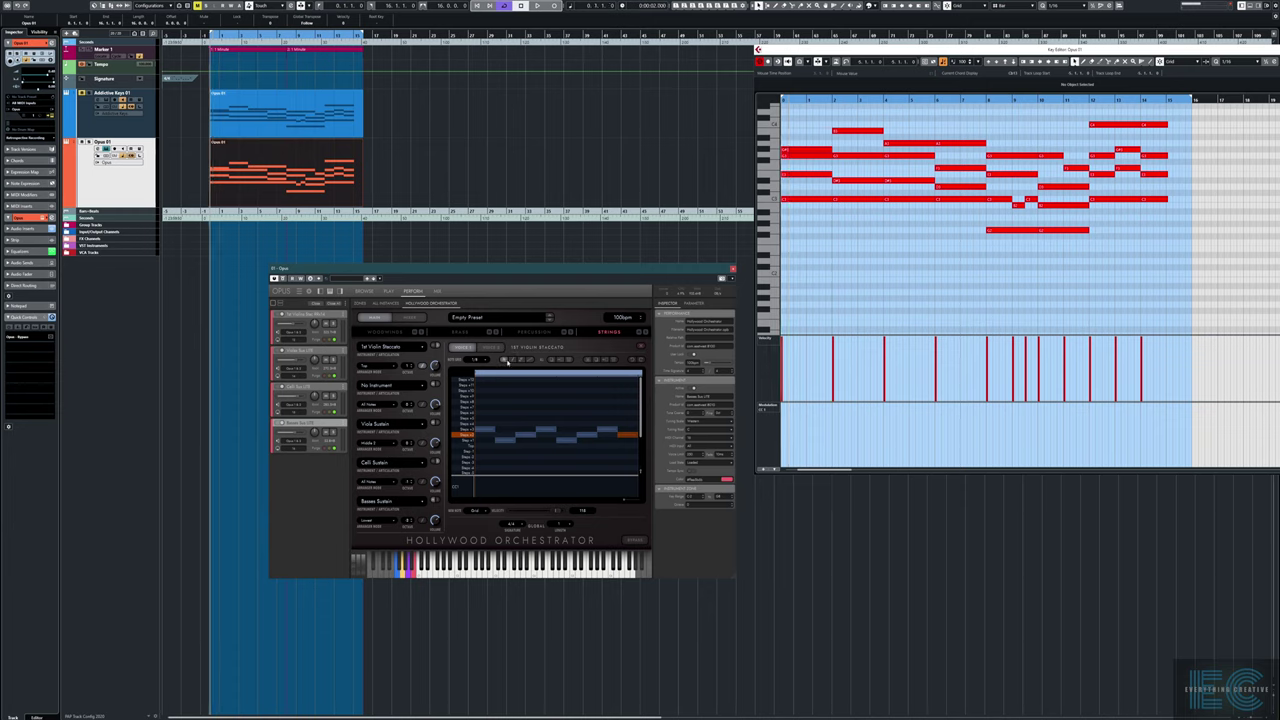
pyautogui.click(850, 275)
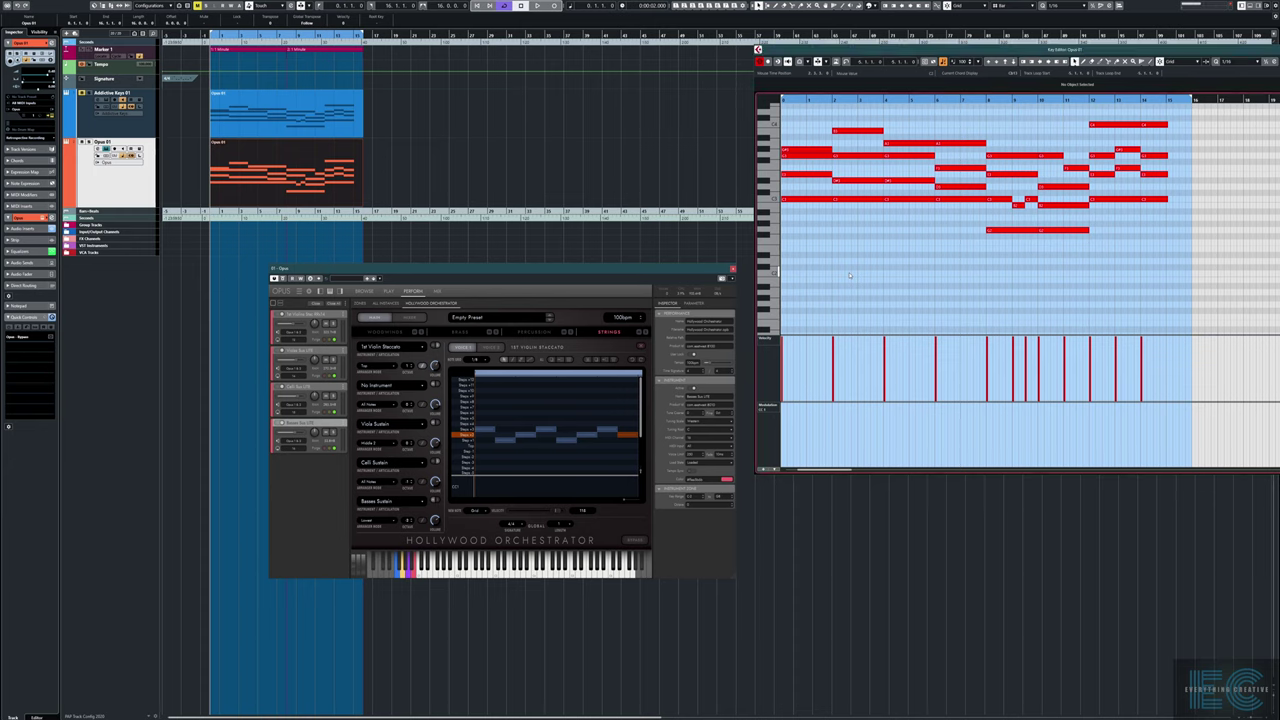
pyautogui.press('space')
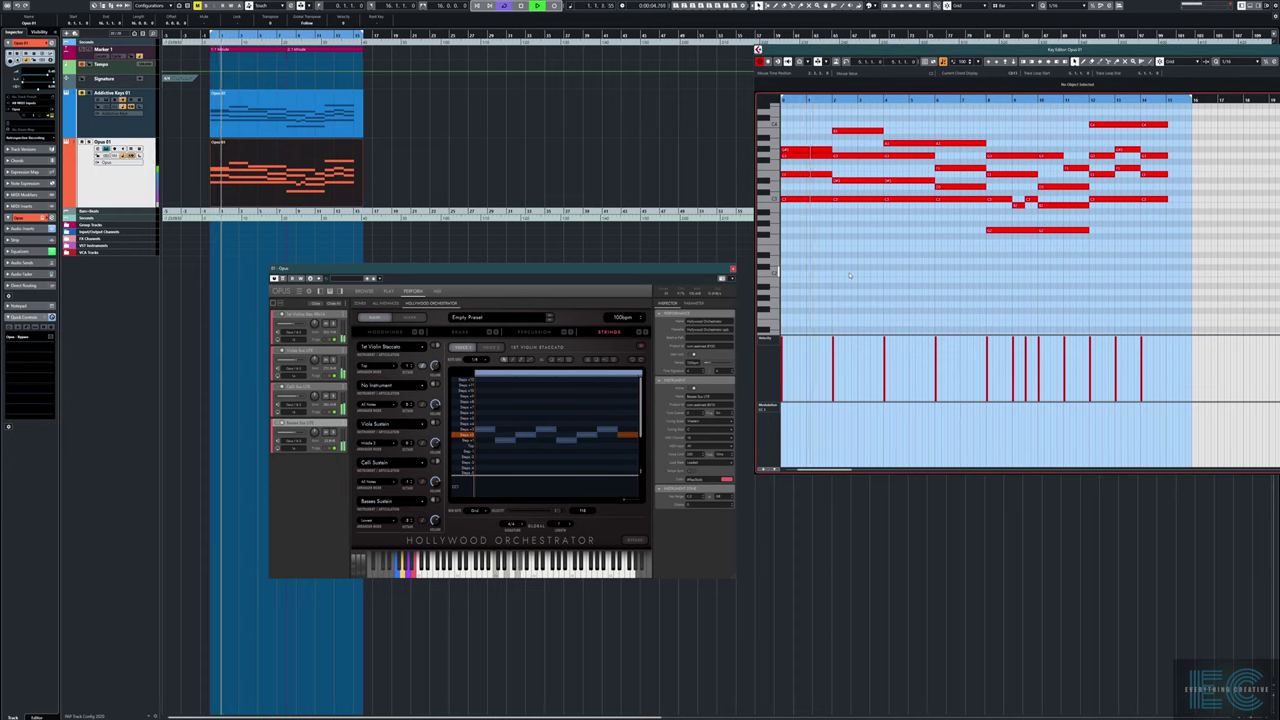
pyautogui.press('space')
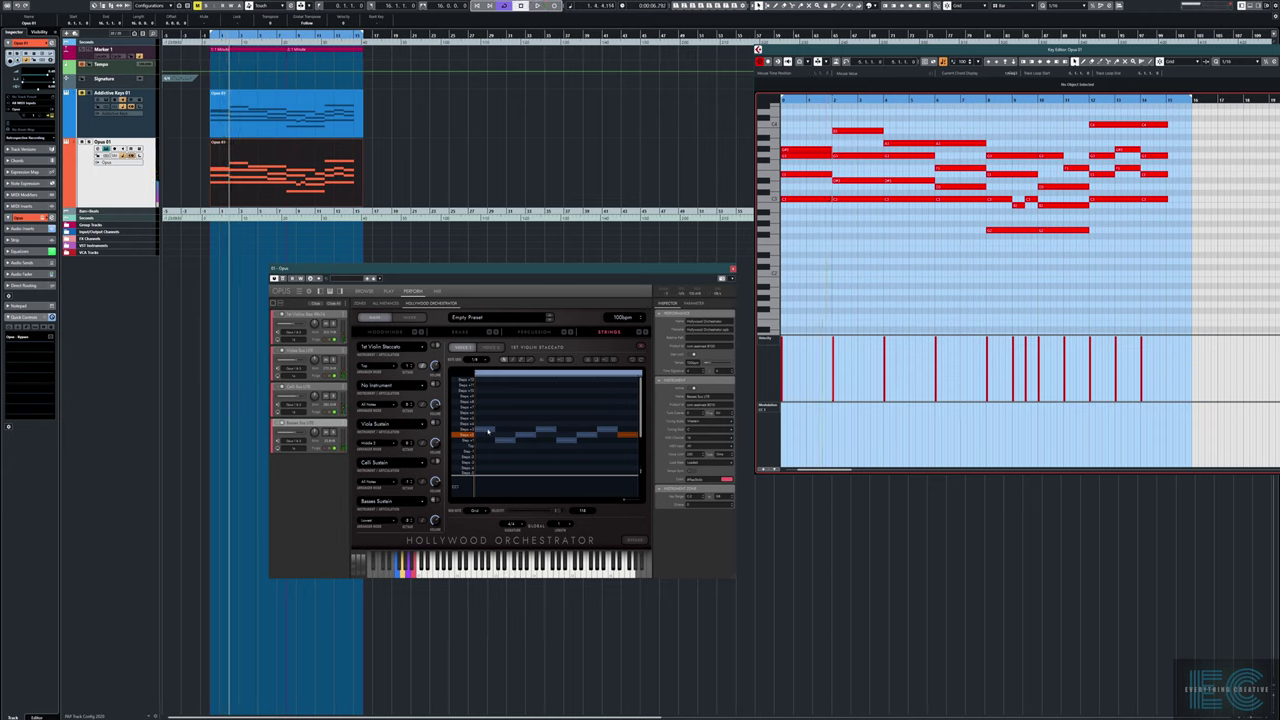
# Select all notes of the 1st violins' pattern for copying and load Flute Staccato in the first woodwinds slot
pyautogui.moveTo(488, 431); pyautogui.dragTo(633, 460)
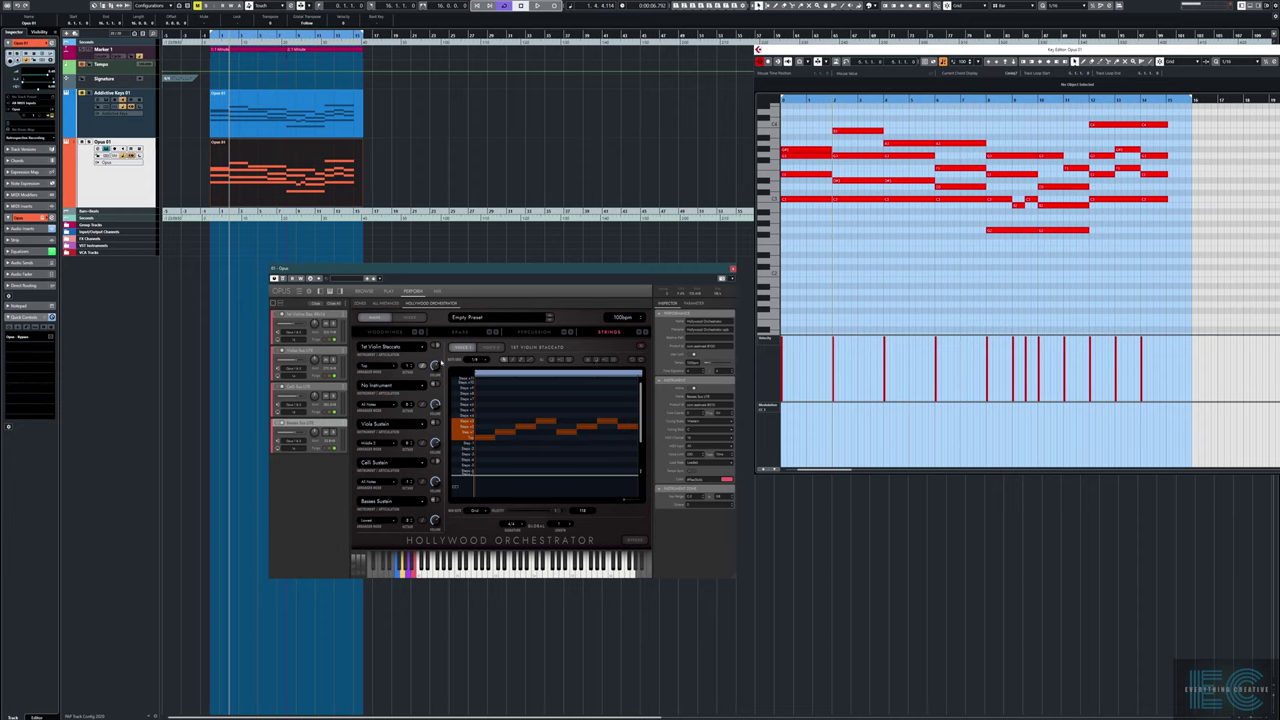
pyautogui.click(394, 333)
pyautogui.click(396, 350)
pyautogui.moveTo(410, 370)
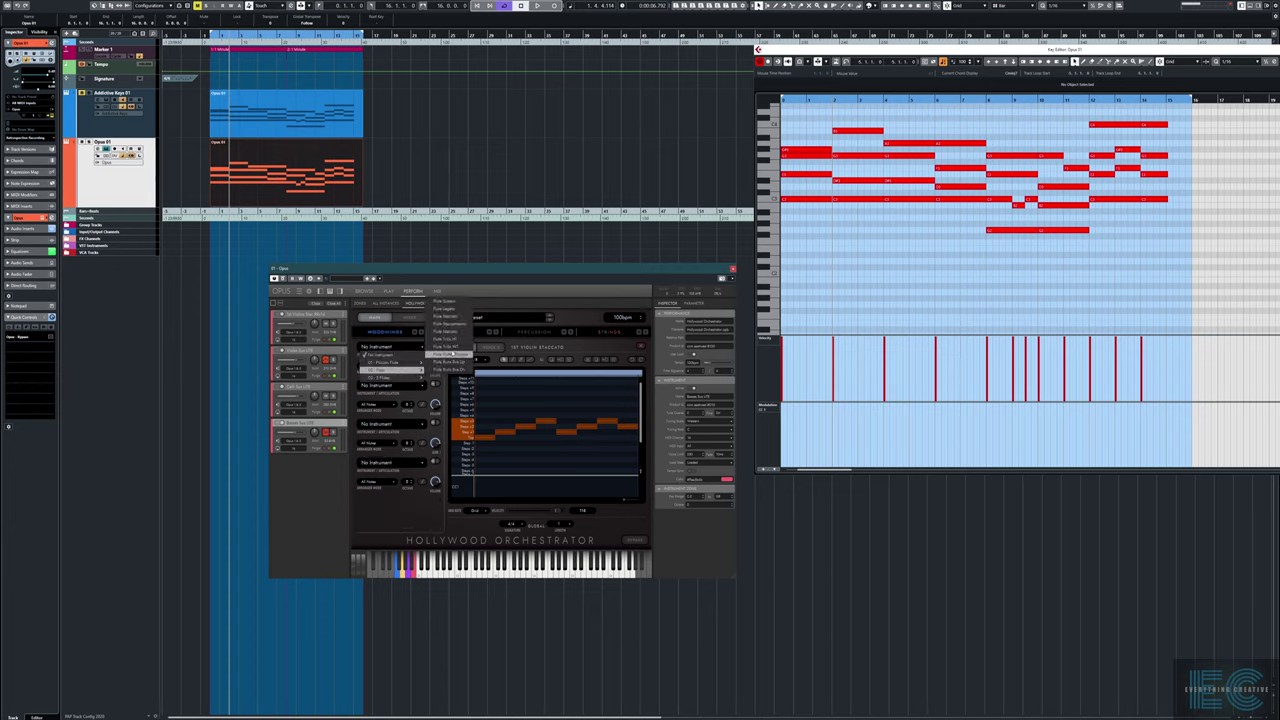
pyautogui.click(448, 317)
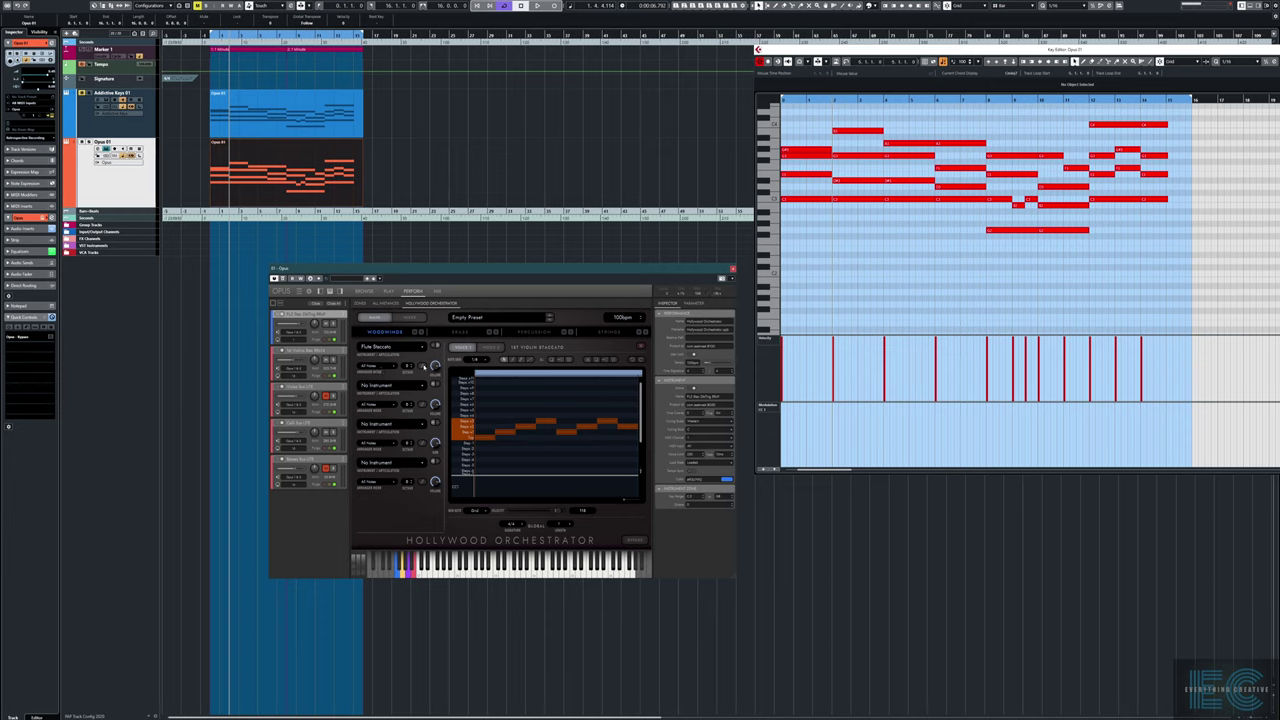
# Paste the copied violin notes into the Flute Staccato pattern and play the arrangement from the start
pyautogui.click(422, 366)
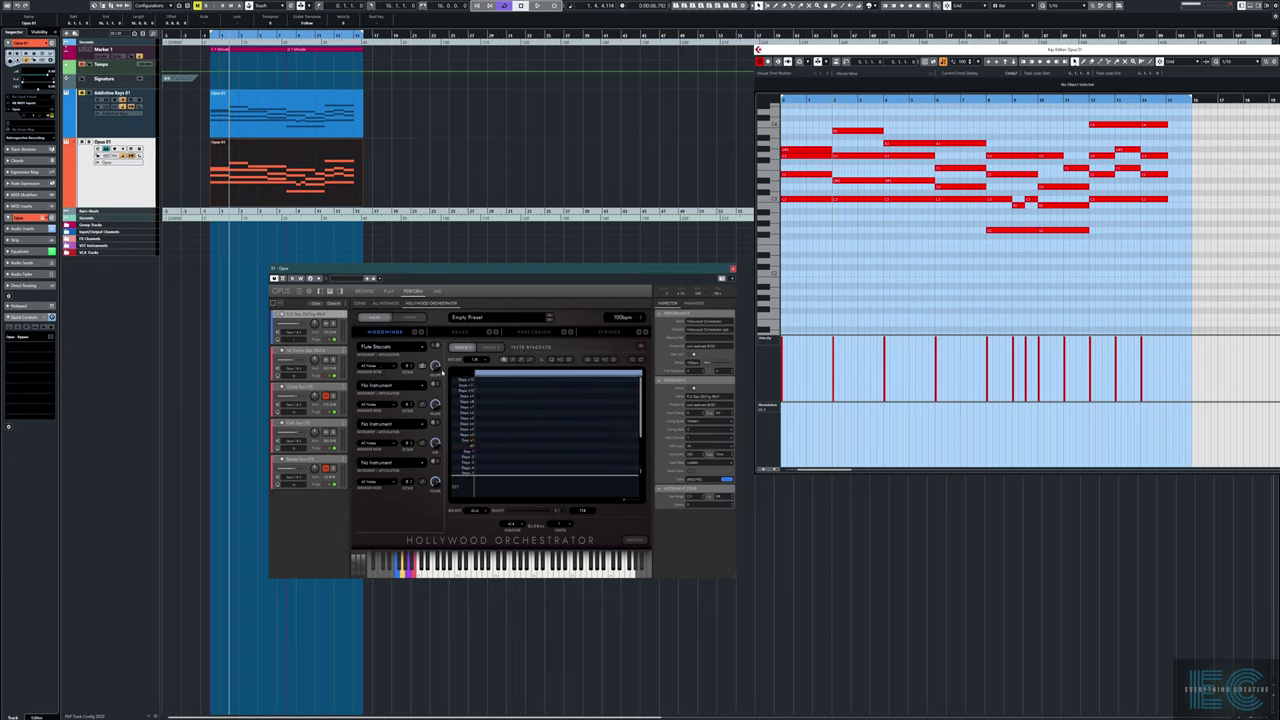
pyautogui.click(424, 367)
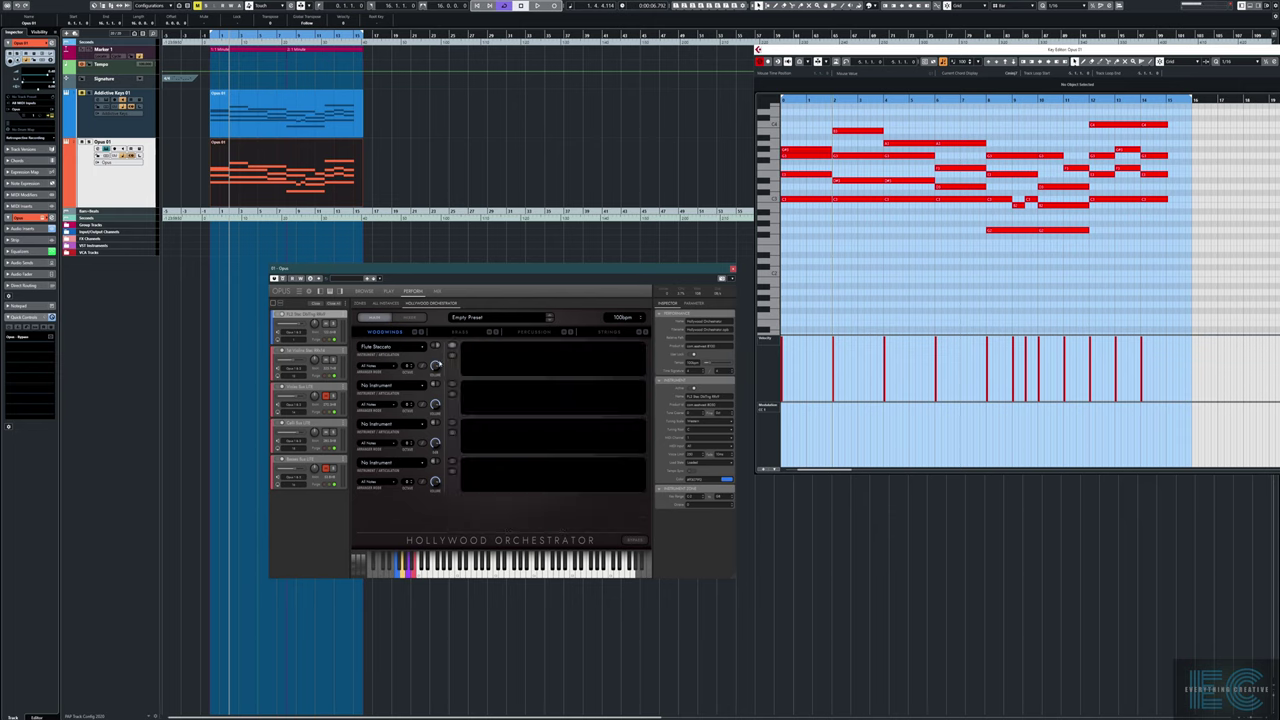
pyautogui.click(422, 366)
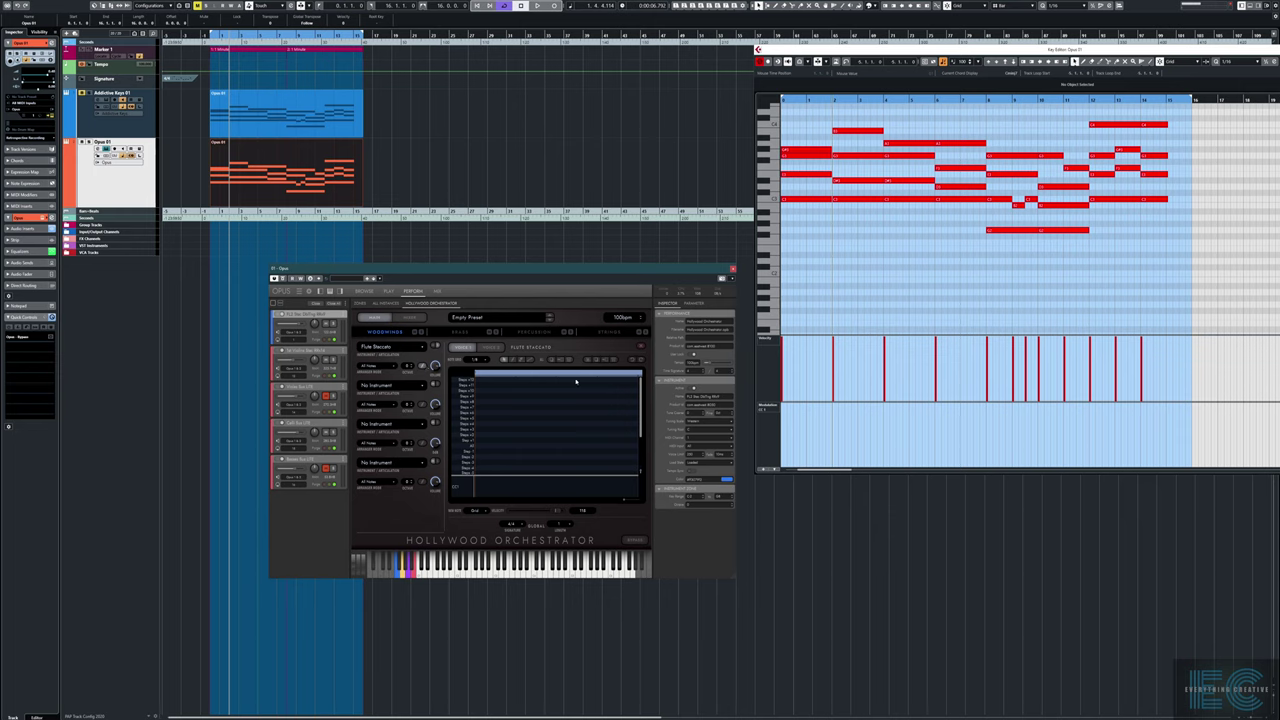
pyautogui.click(606, 361)
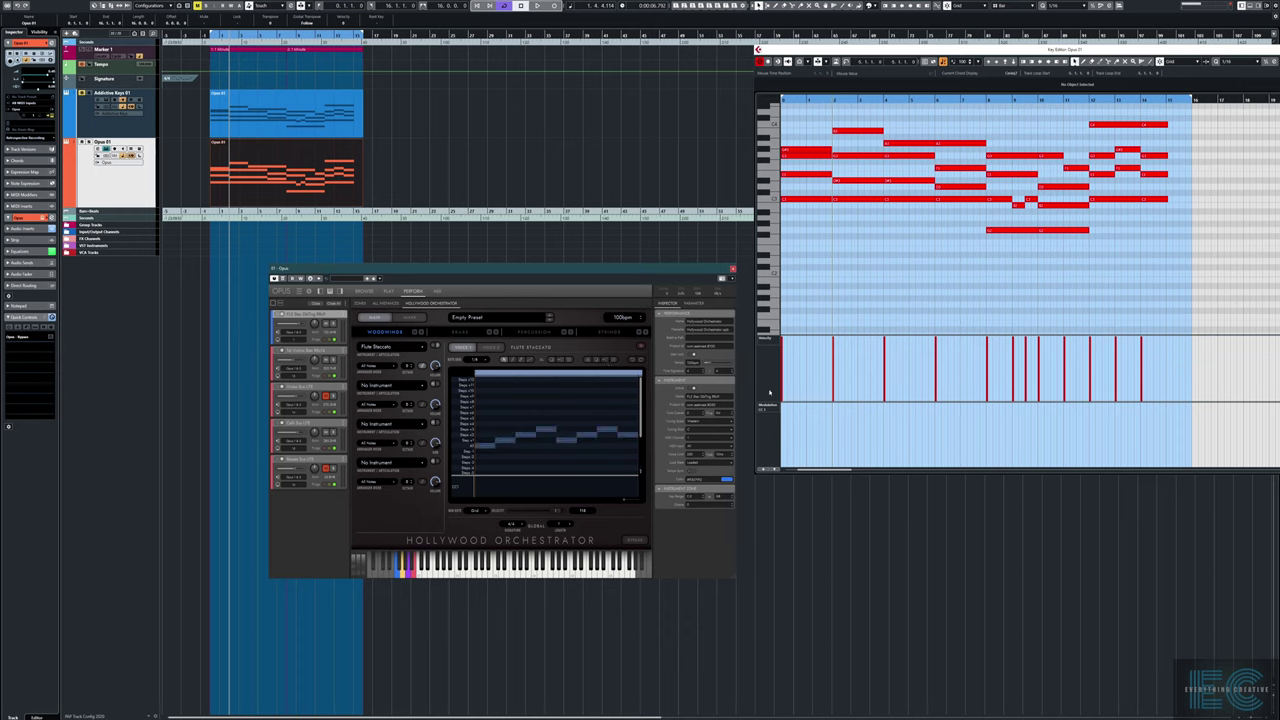
pyautogui.click(807, 276)
pyautogui.press('KP_1')
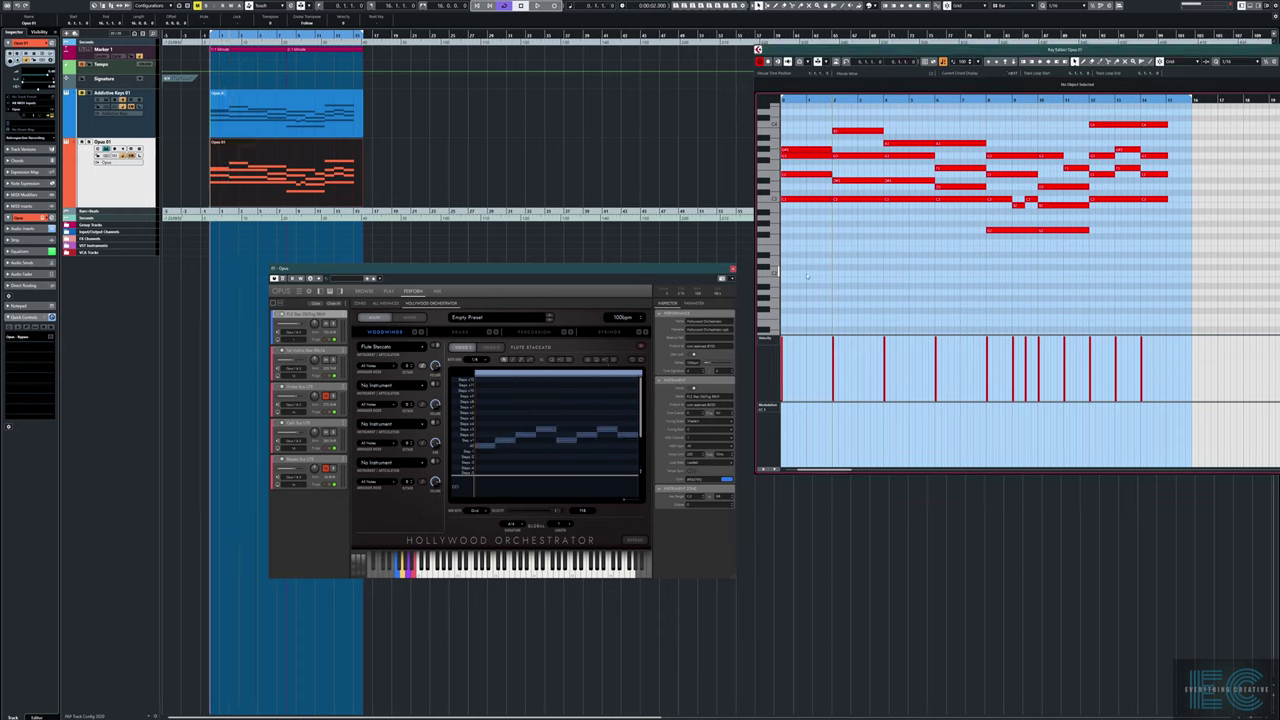
pyautogui.press('space')
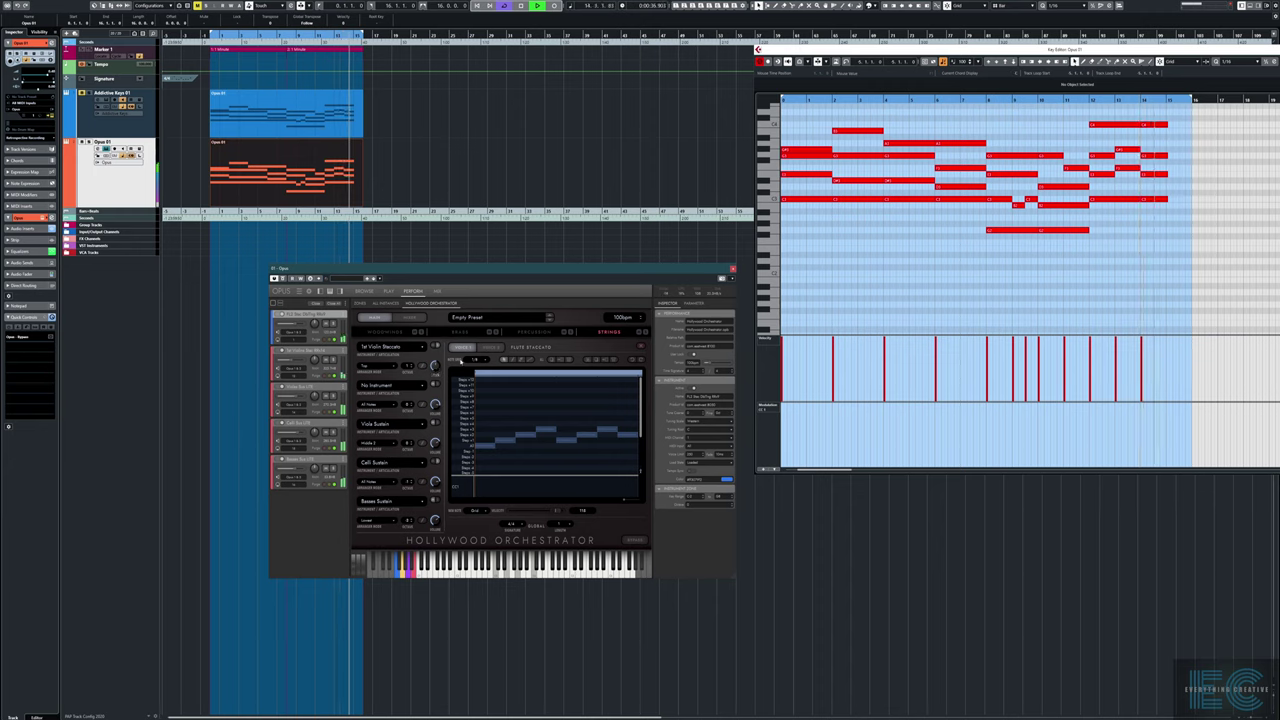
# Stop playback and load 2 Clarinets Marcato in the third woodwinds slot
pyautogui.press('space')
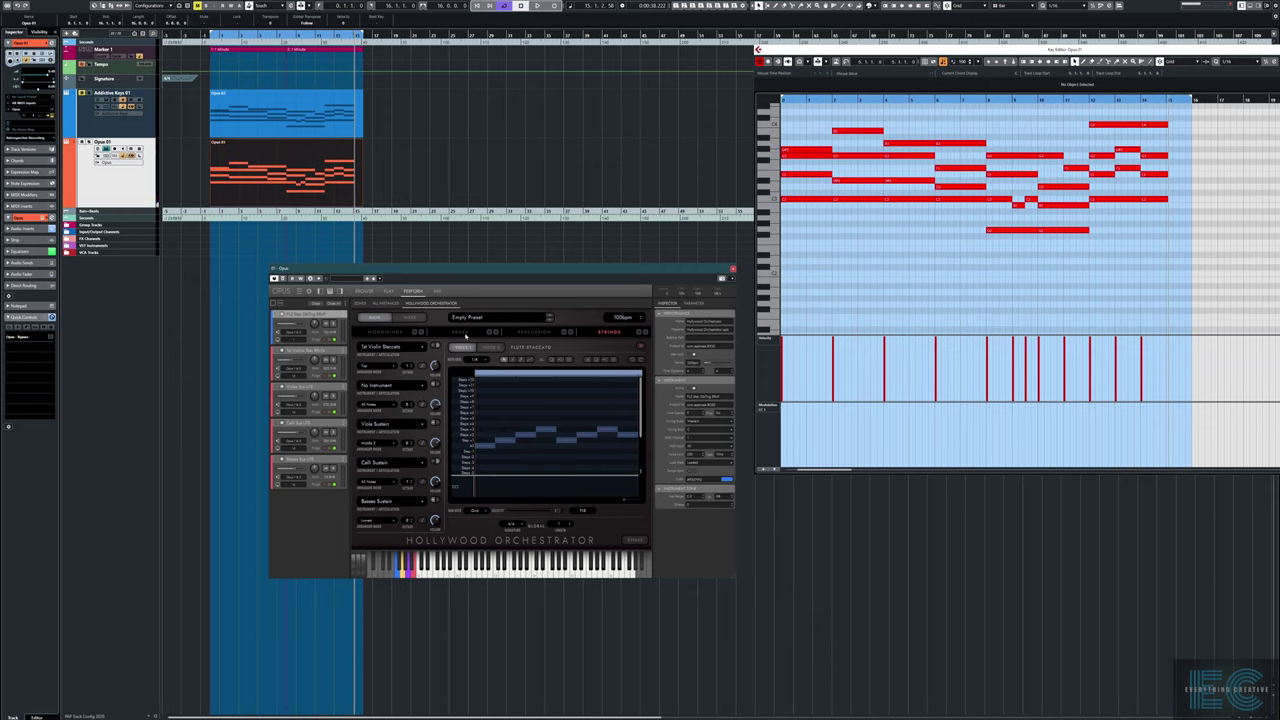
pyautogui.click(389, 333)
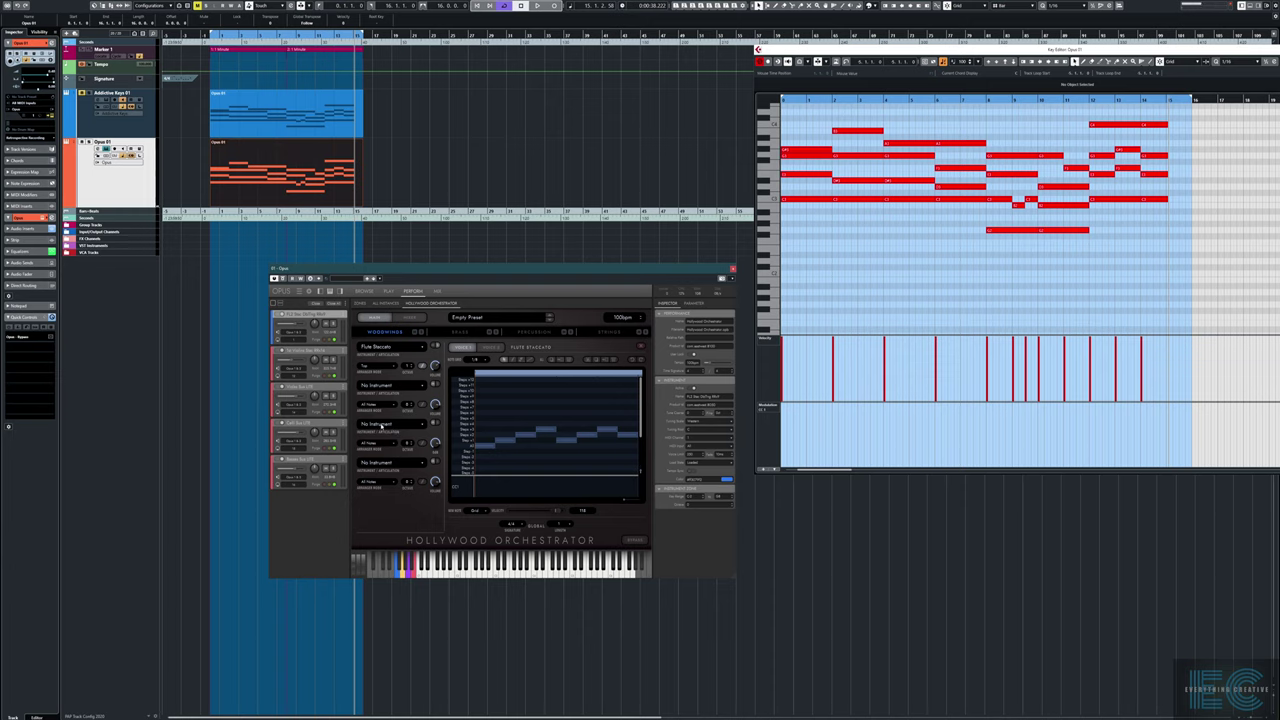
pyautogui.click(381, 424)
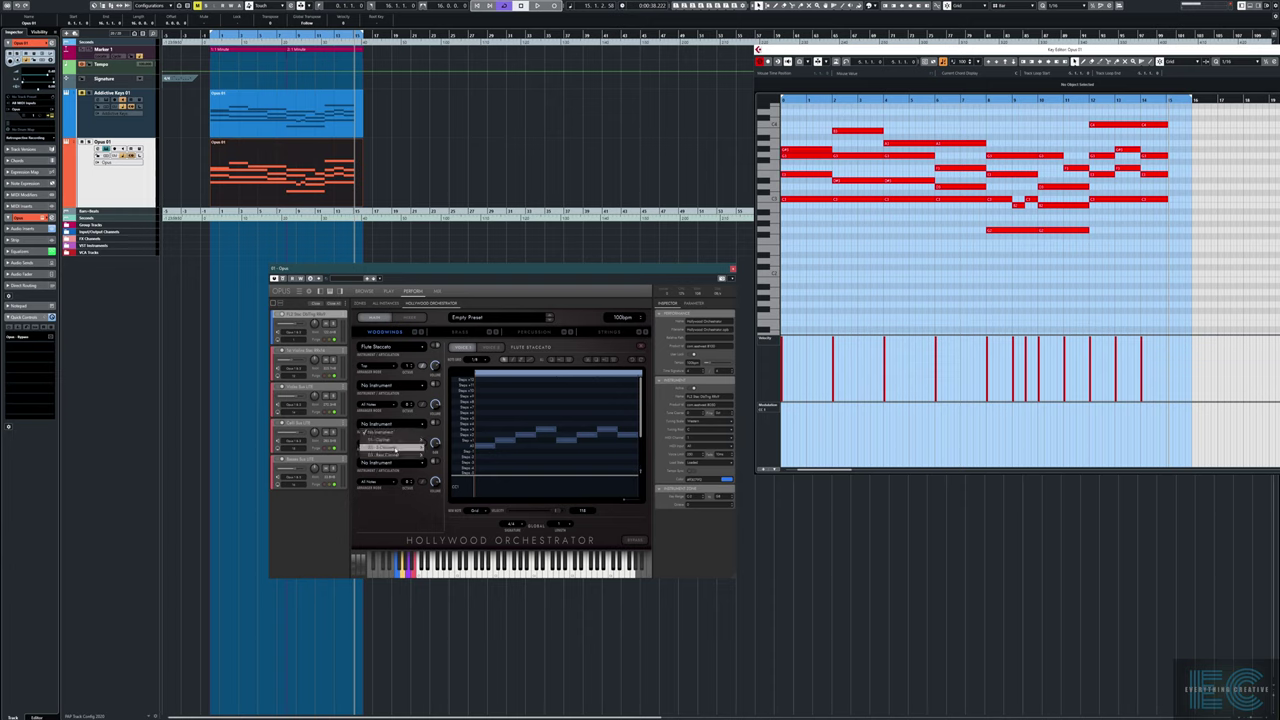
pyautogui.moveTo(395, 449)
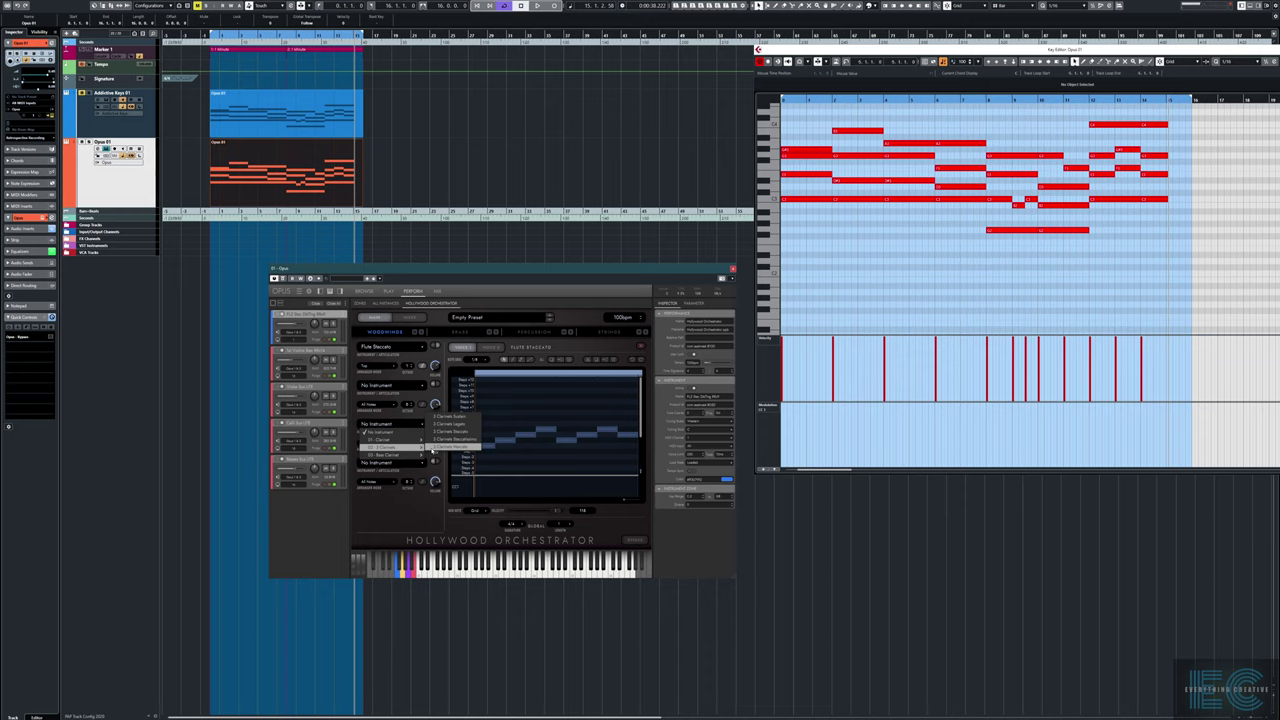
pyautogui.click(450, 447)
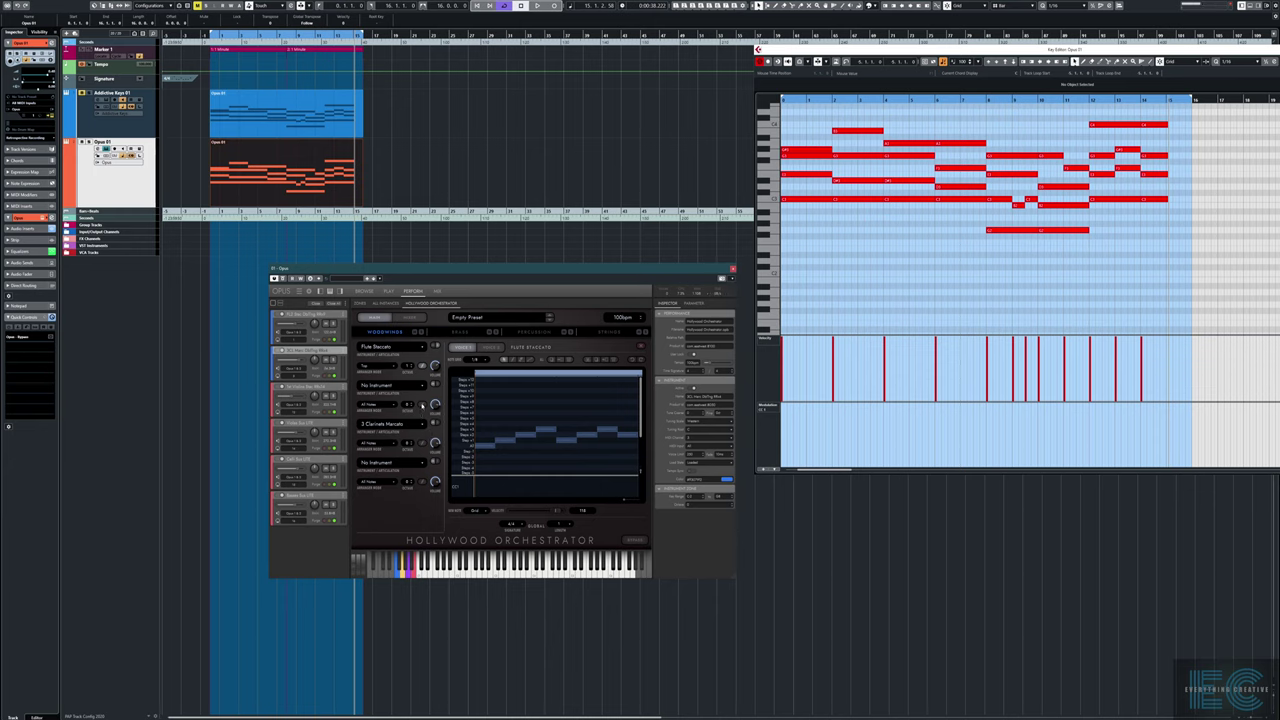
# Set the marcato clarinets' arranger mode to Middle 2 and open their pattern for editing
pyautogui.click(422, 444)
pyautogui.click(422, 444)
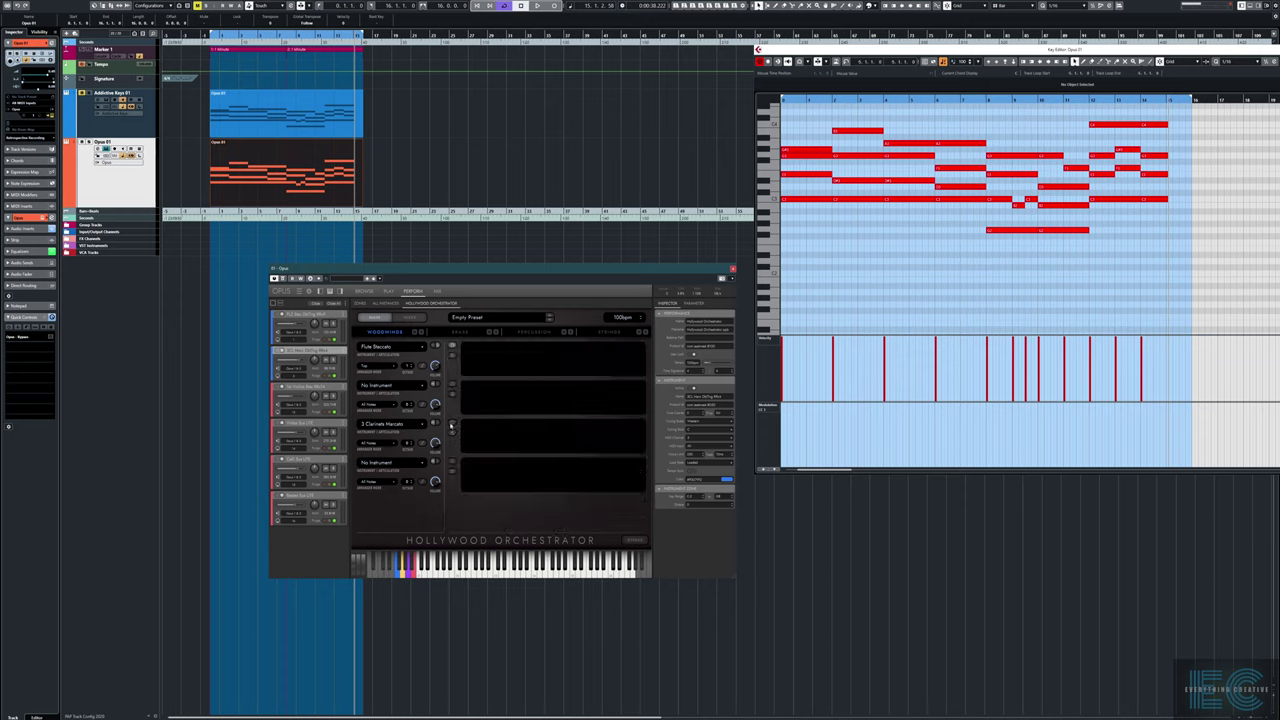
pyautogui.click(379, 444)
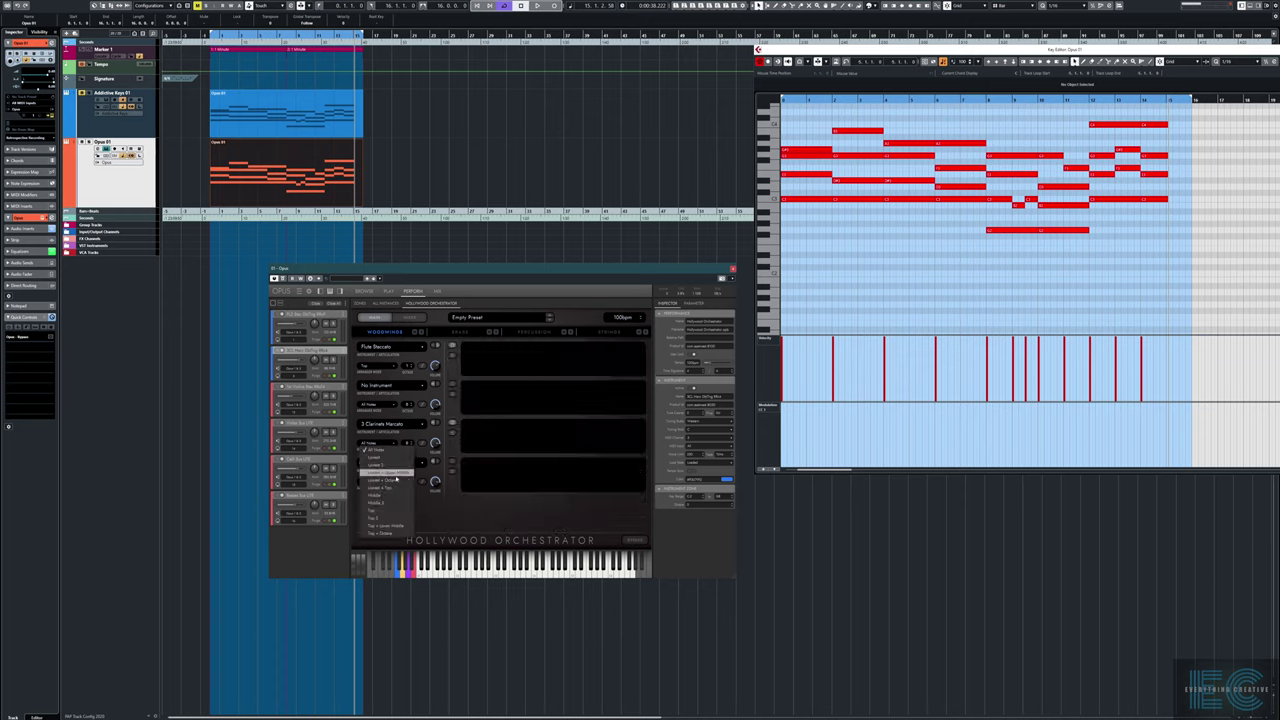
pyautogui.click(389, 503)
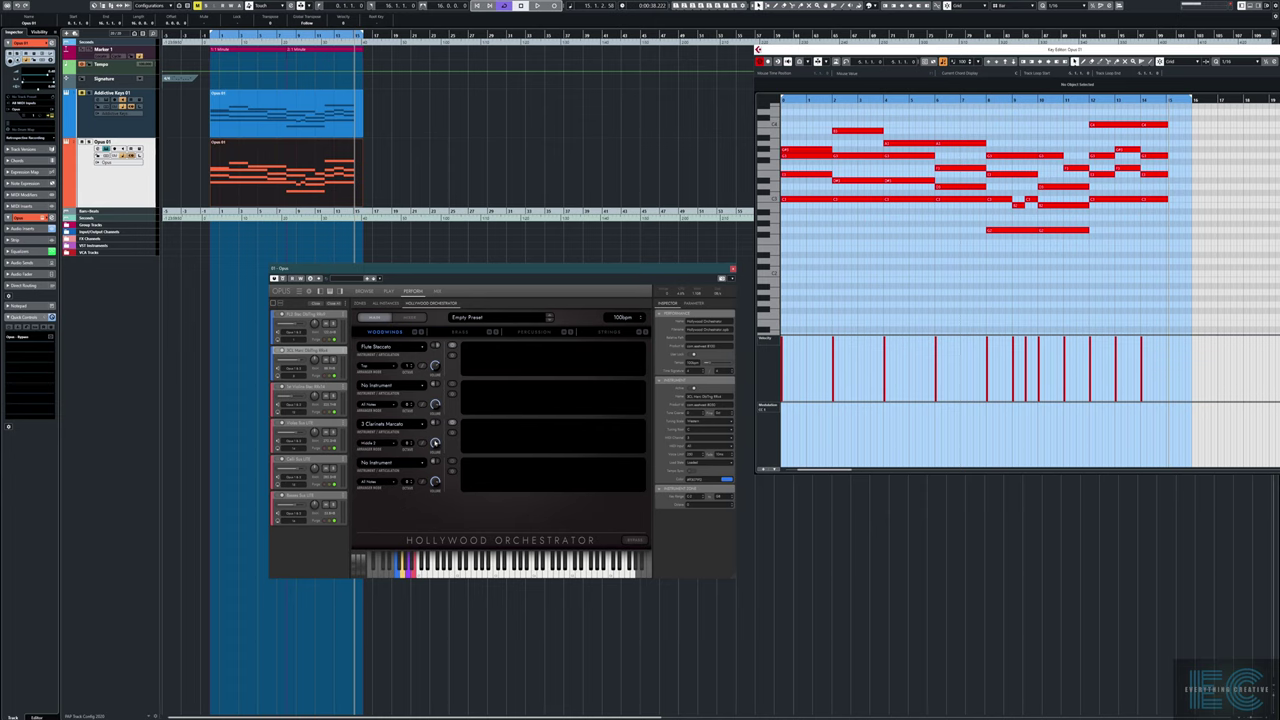
pyautogui.click(422, 444)
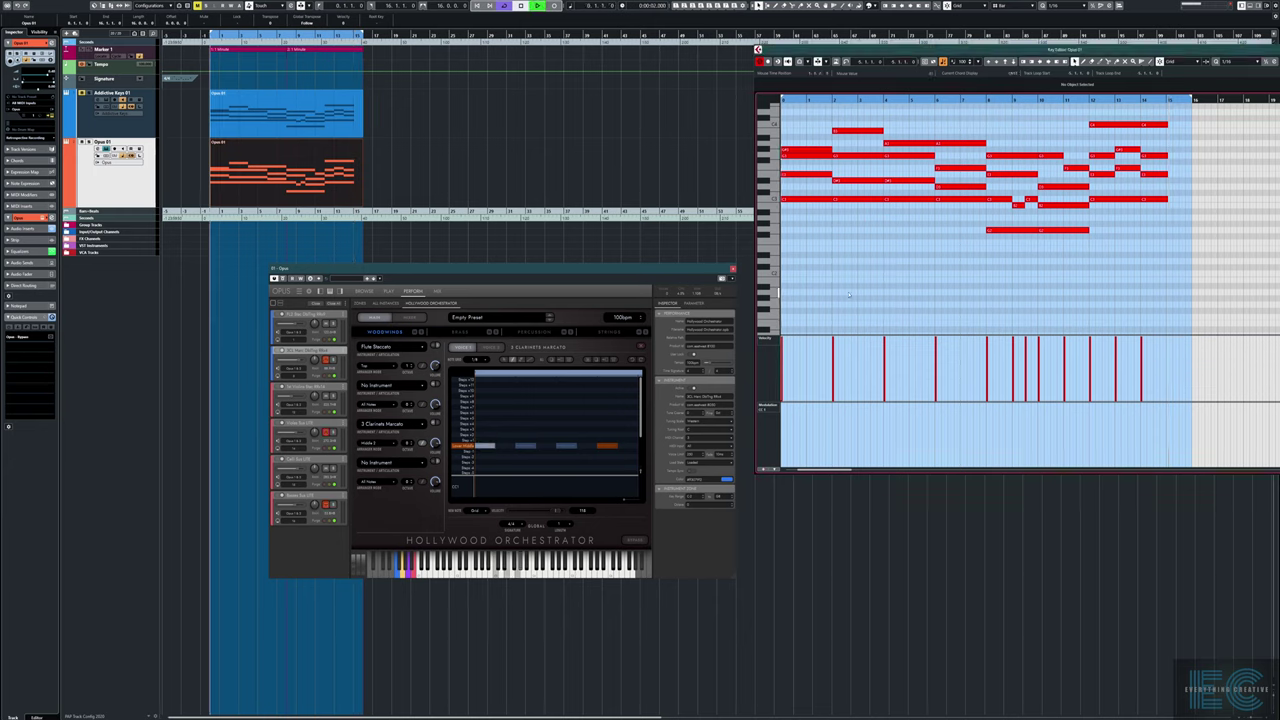
# Audition the marcato clarinets' pattern alone and with the full arrangement, and lower the clarinets' volume slightly
pyautogui.press('space')
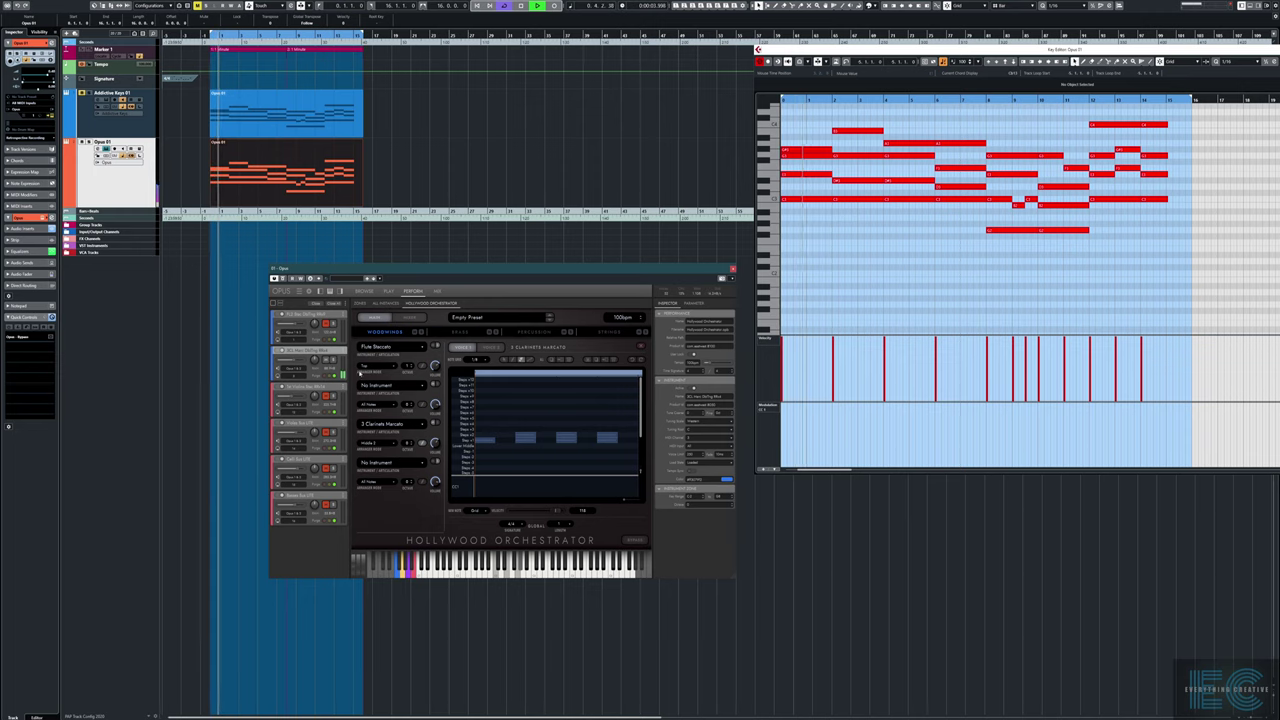
pyautogui.press('space')
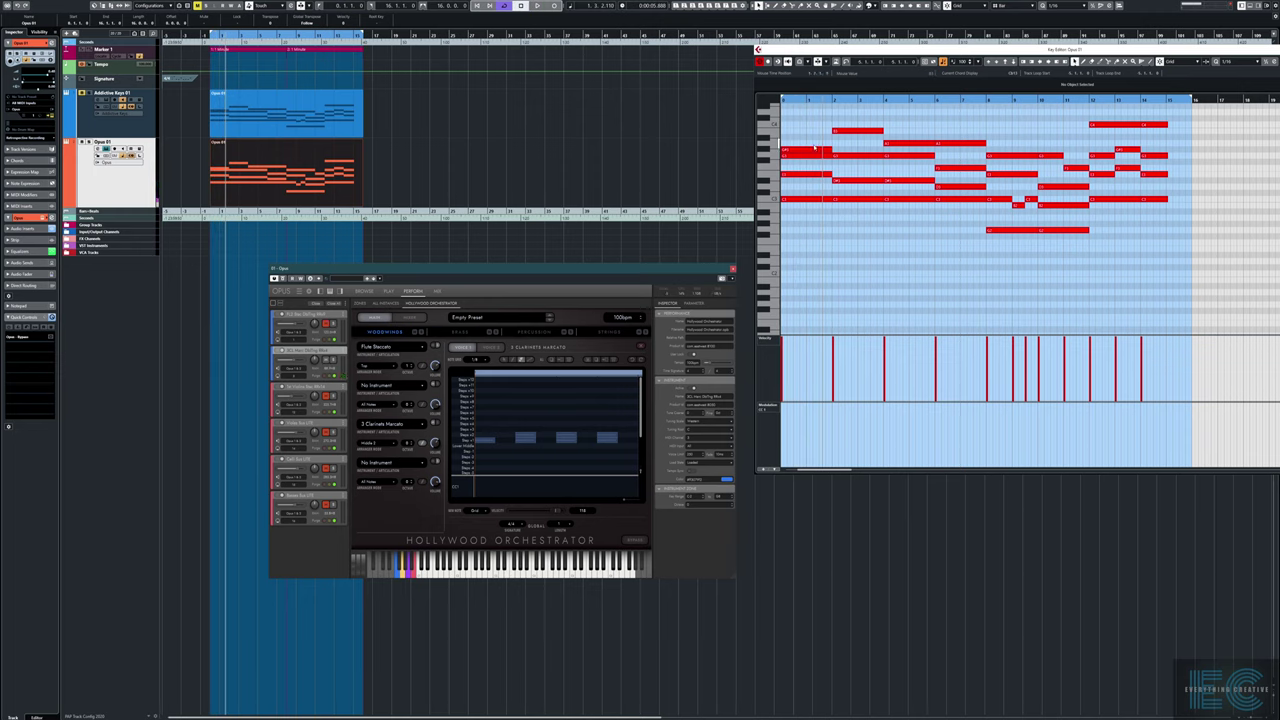
pyautogui.click(840, 293)
pyautogui.press('space')
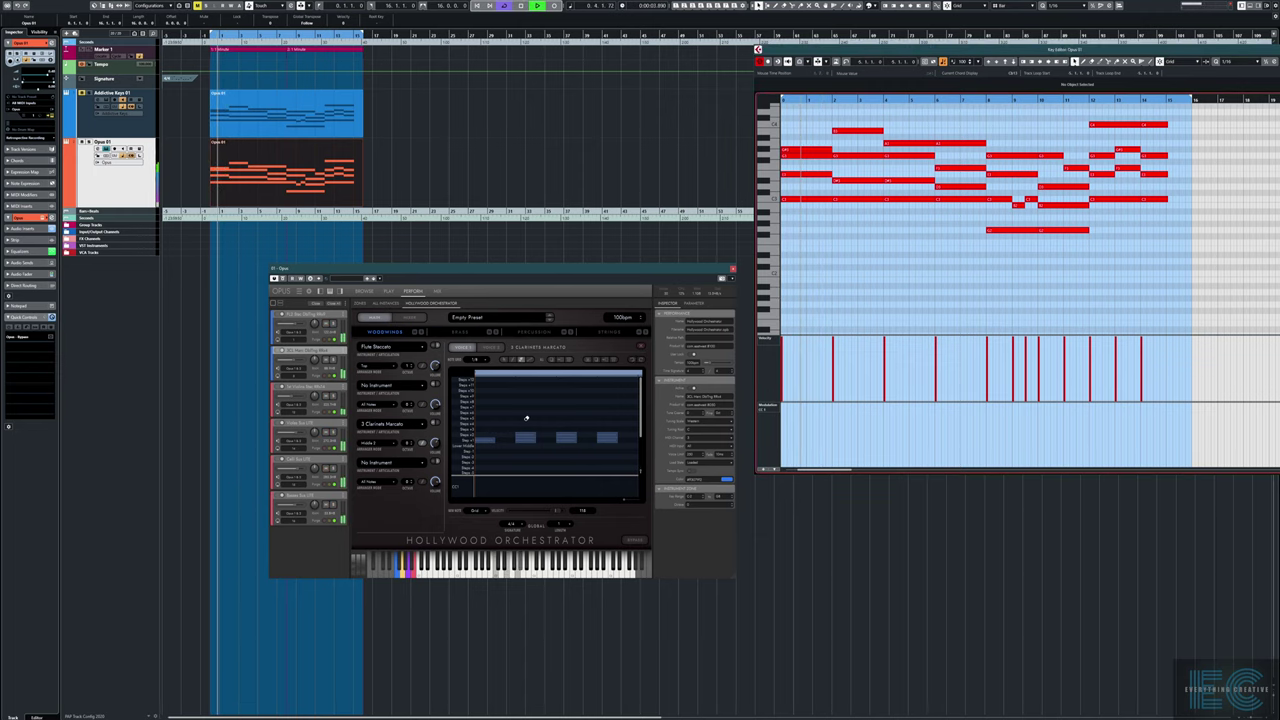
pyautogui.moveTo(435, 441); pyautogui.dragTo(435, 445)
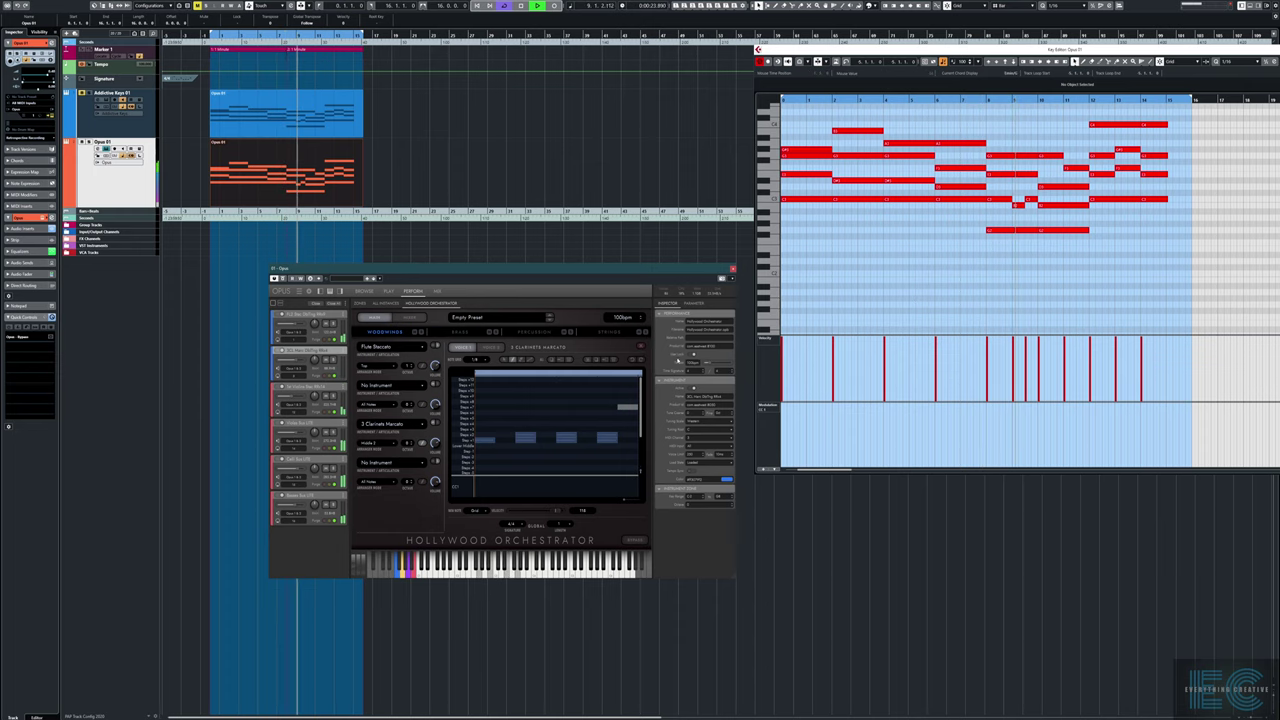
pyautogui.press('space')
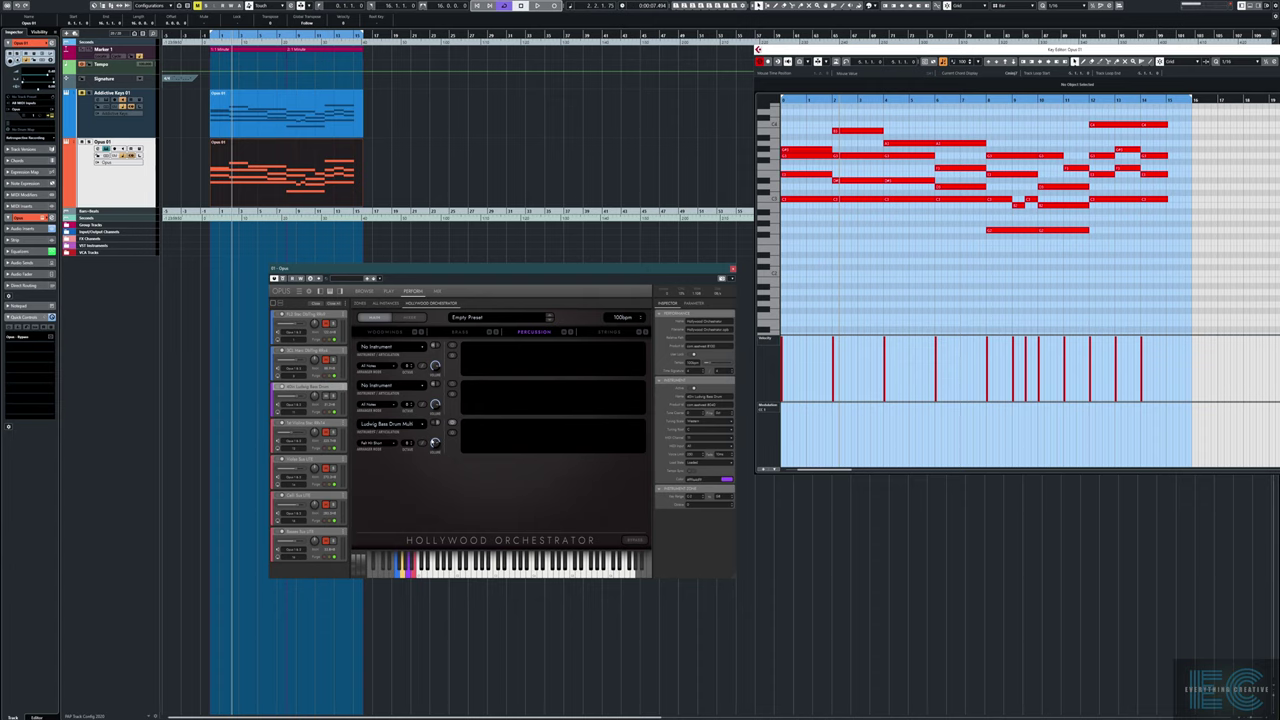
# Draw a Hard Hit Short note at the start of the Ludwig Bass Drum Multi's two-bar pattern and play the arrangement
pyautogui.click(422, 444)
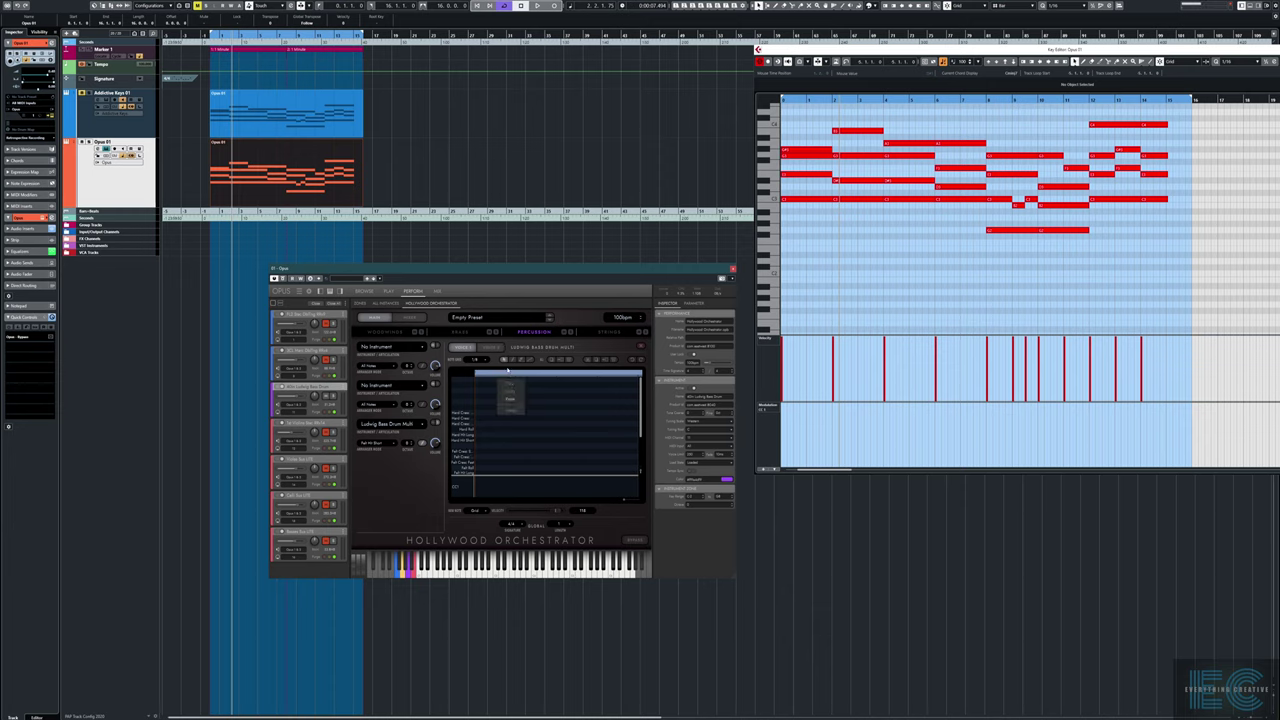
pyautogui.click(515, 361)
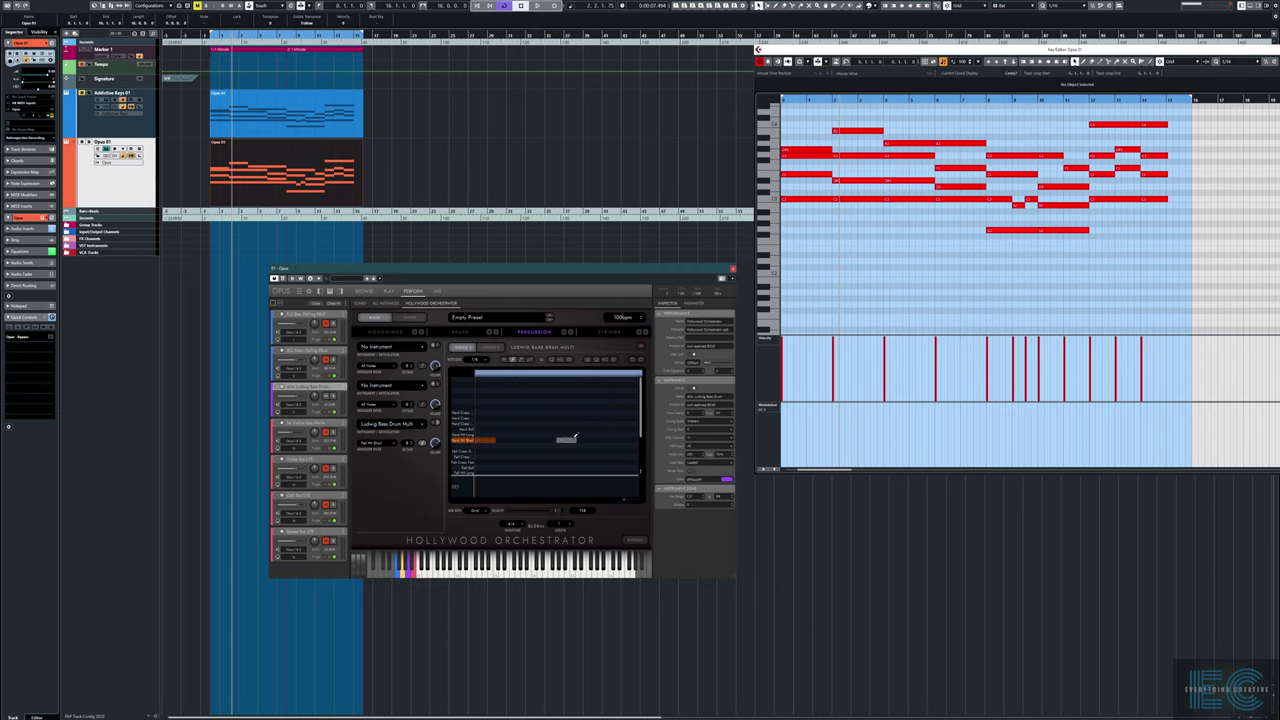
pyautogui.click(873, 305)
pyautogui.press('space')
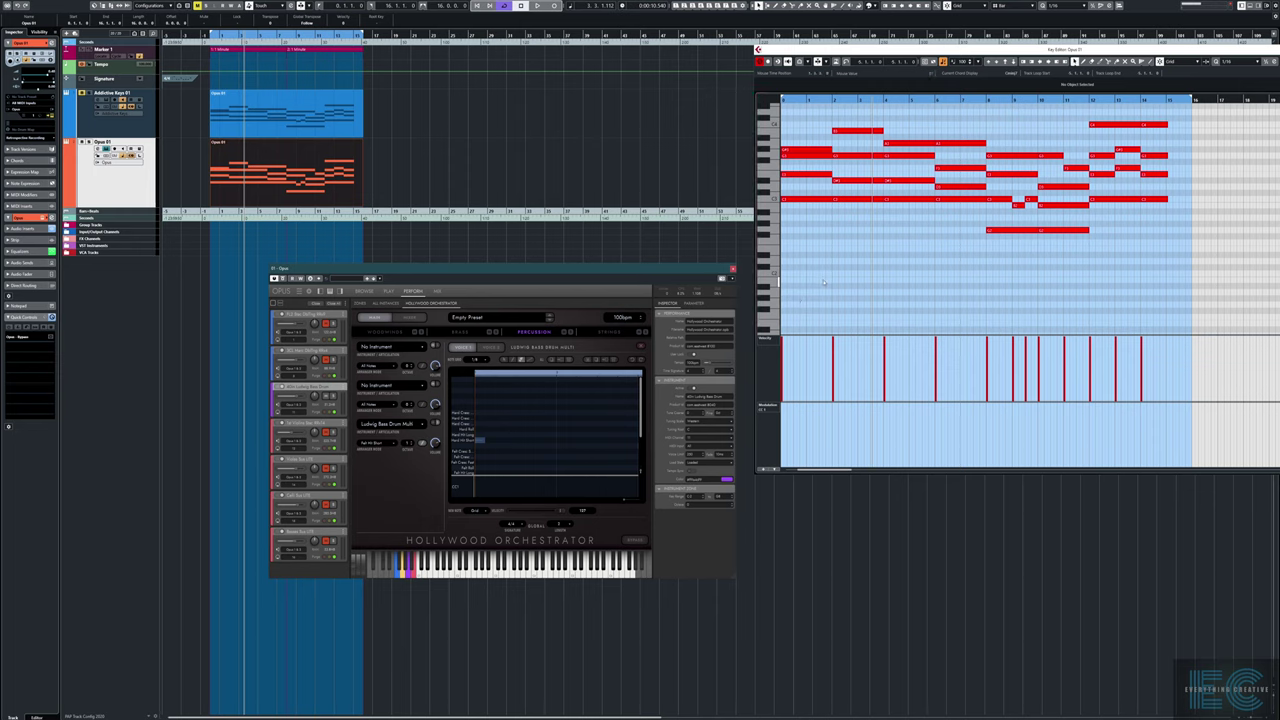
pyautogui.press('space')
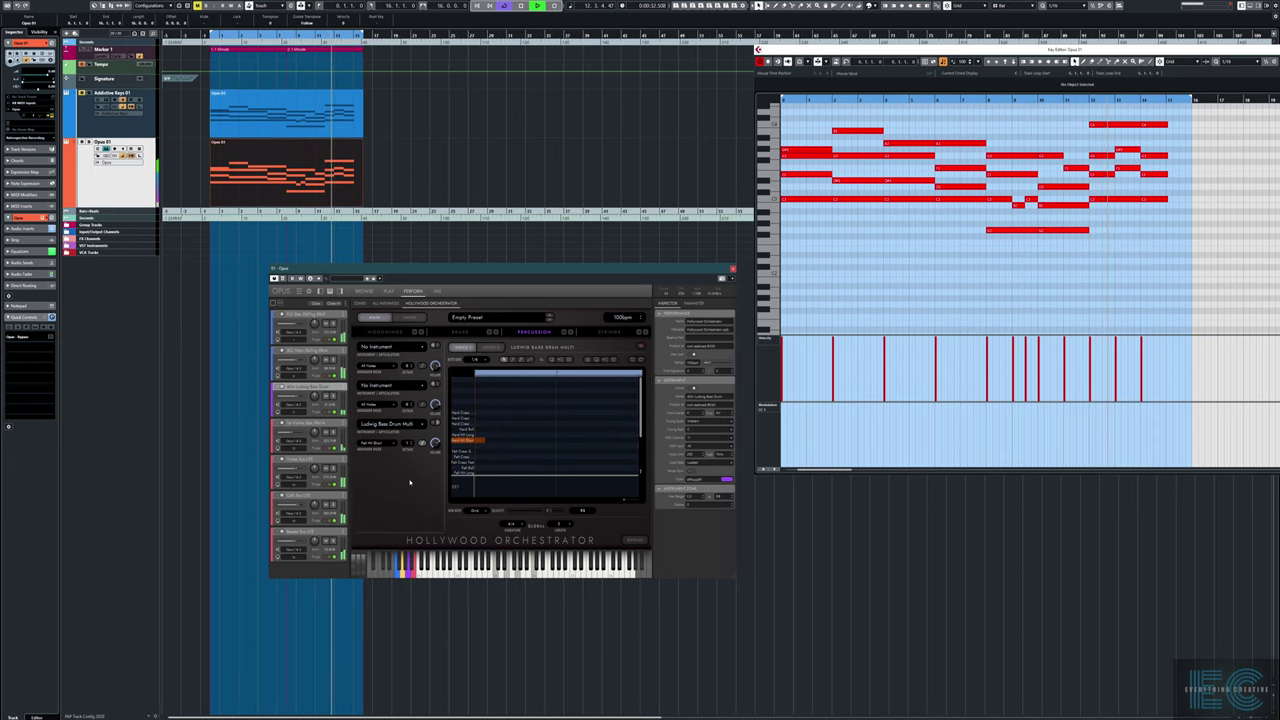
pyautogui.press('space')
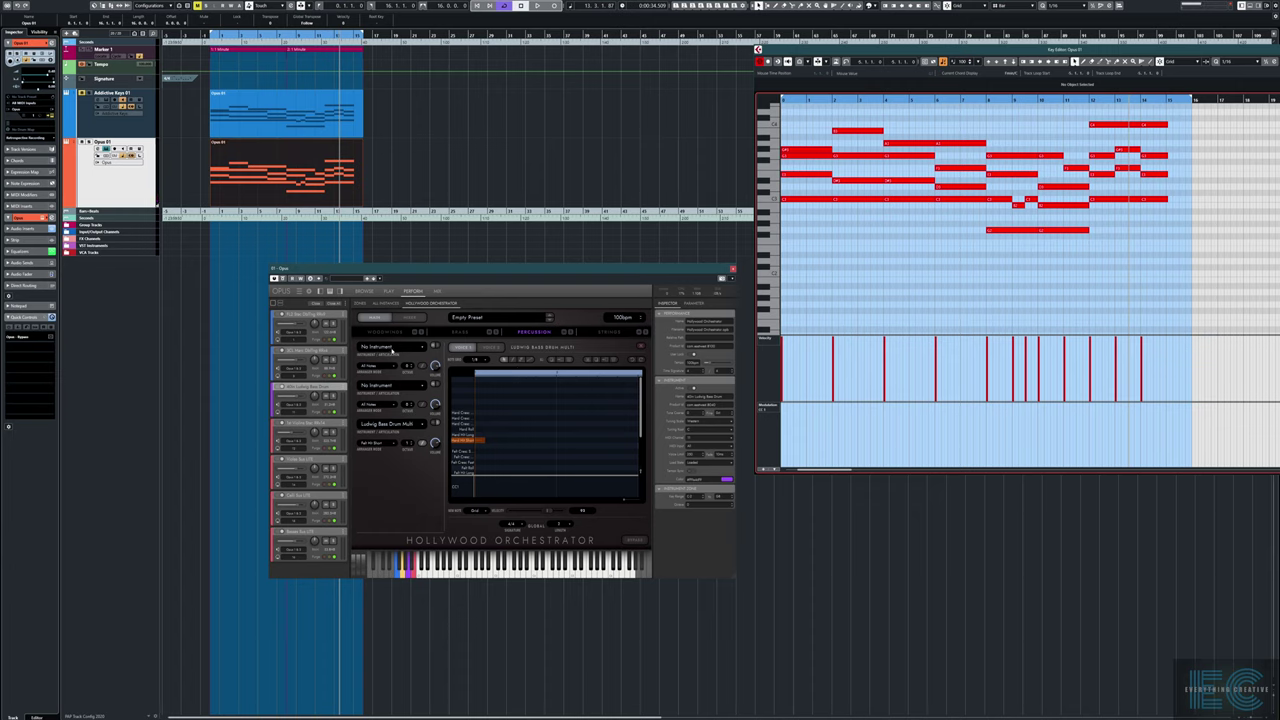
# Load Cymbal Crash Rolls in the second percussion slot
pyautogui.click(392, 350)
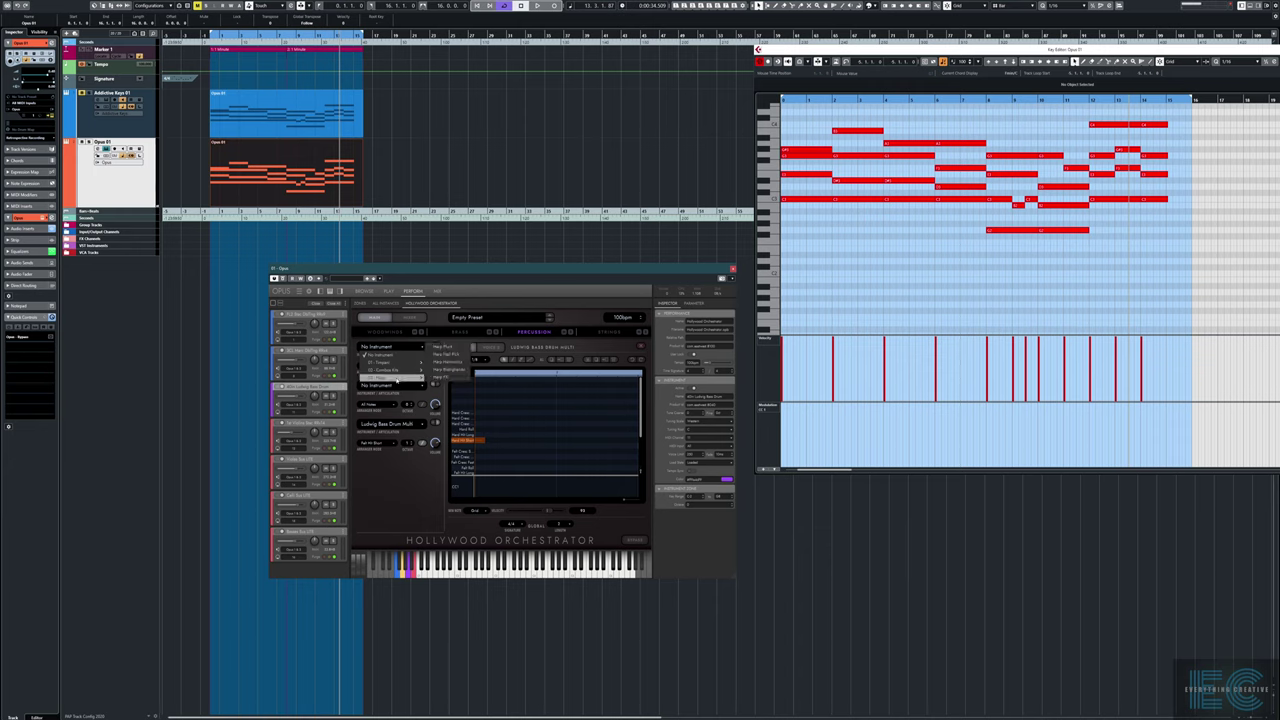
pyautogui.click(392, 385)
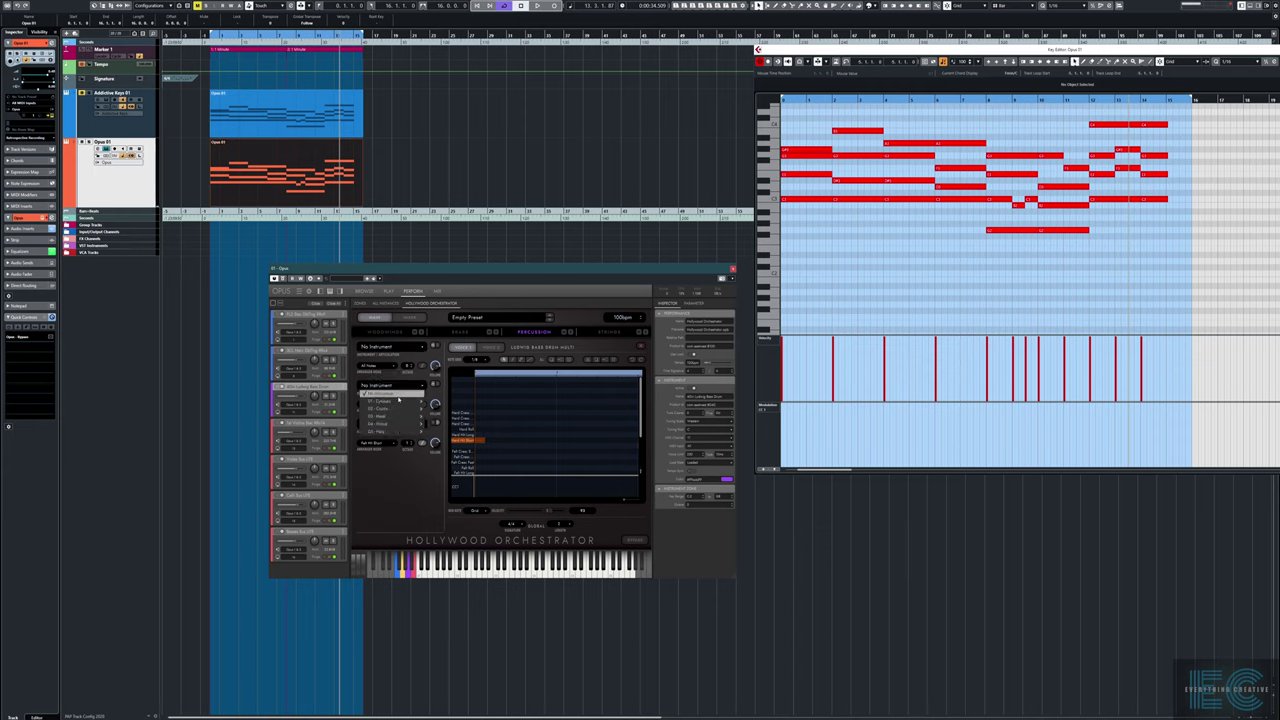
pyautogui.moveTo(399, 403)
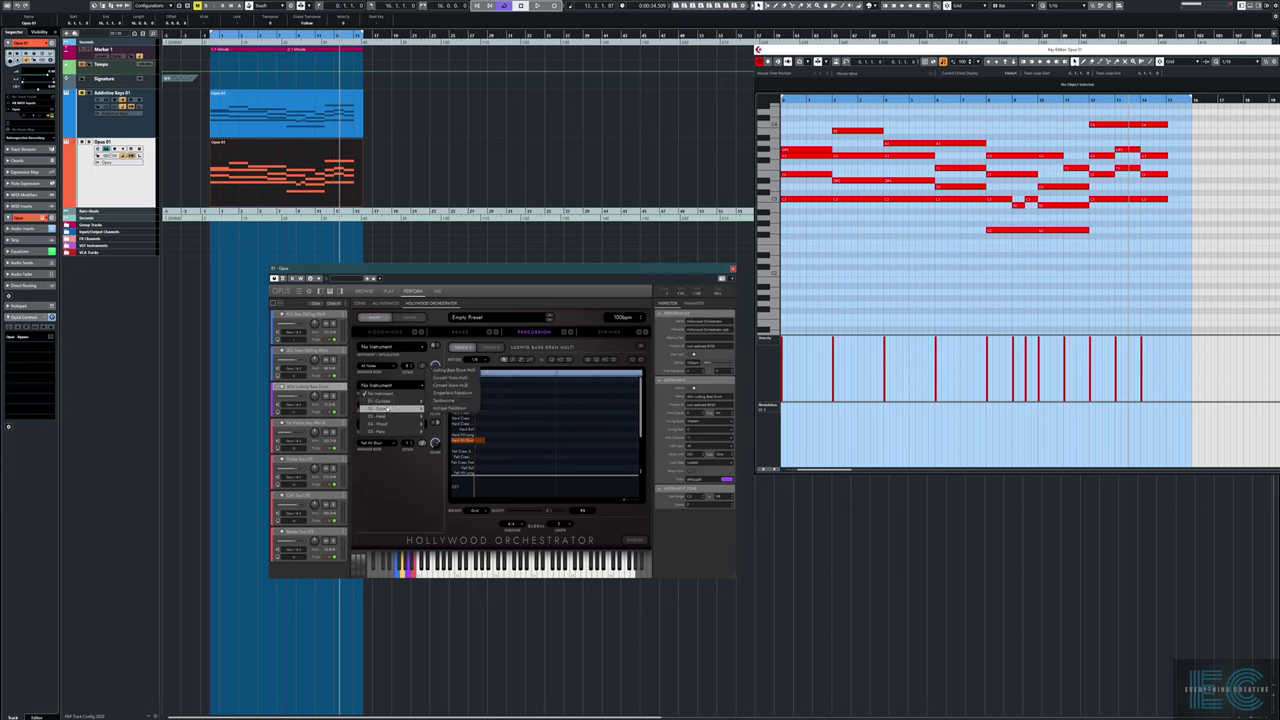
pyautogui.click(440, 392)
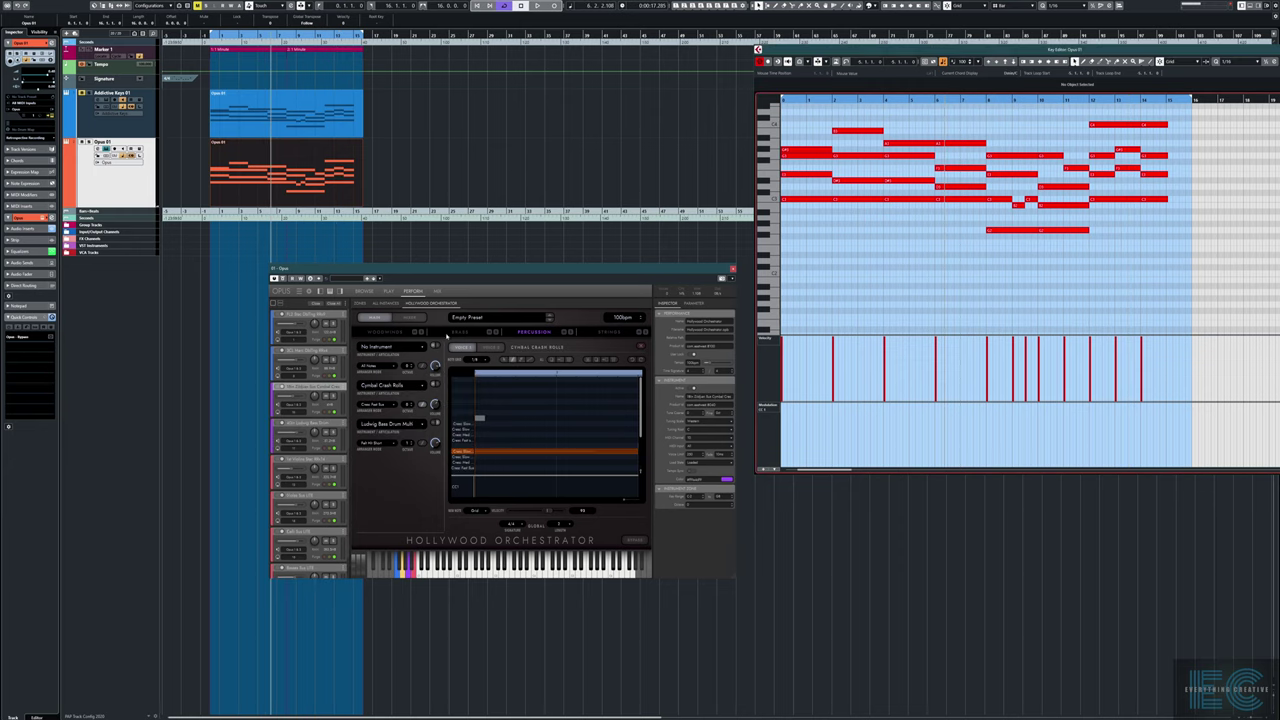
# Browse the available brass instruments and load 4FH Sus Marc from the French horns in the first brass slot
pyautogui.click(458, 331)
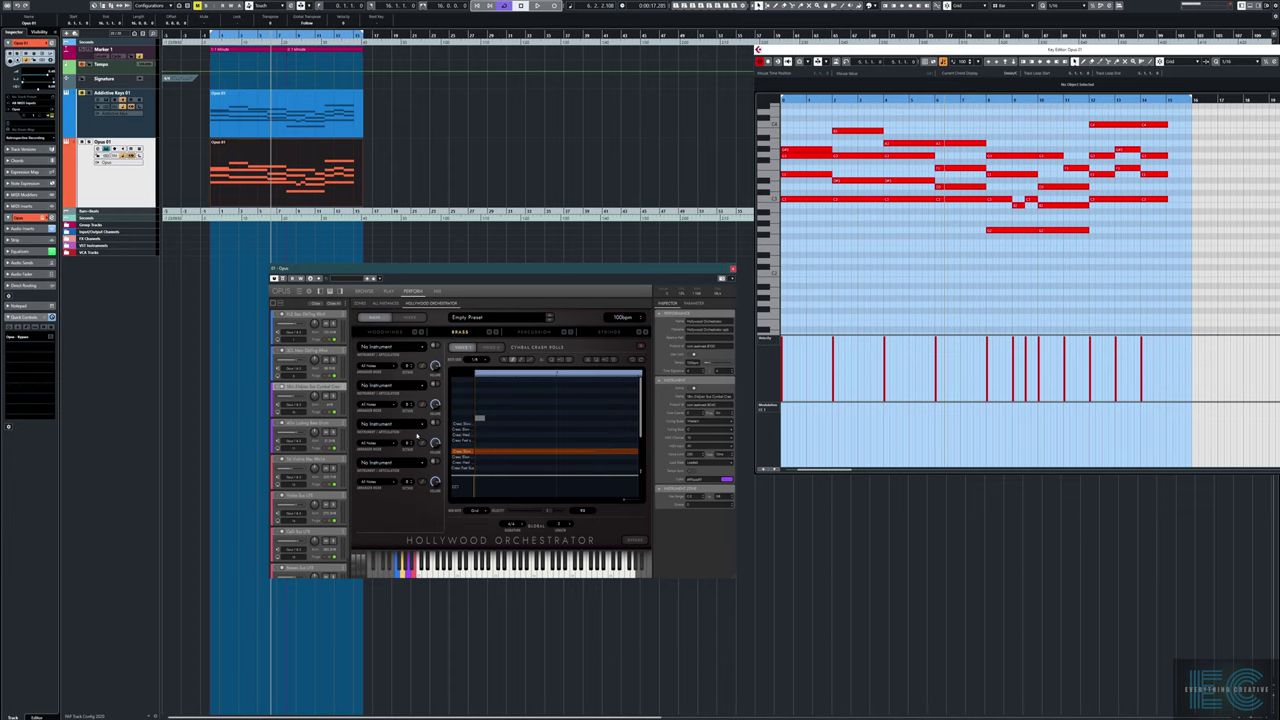
pyautogui.click(377, 385)
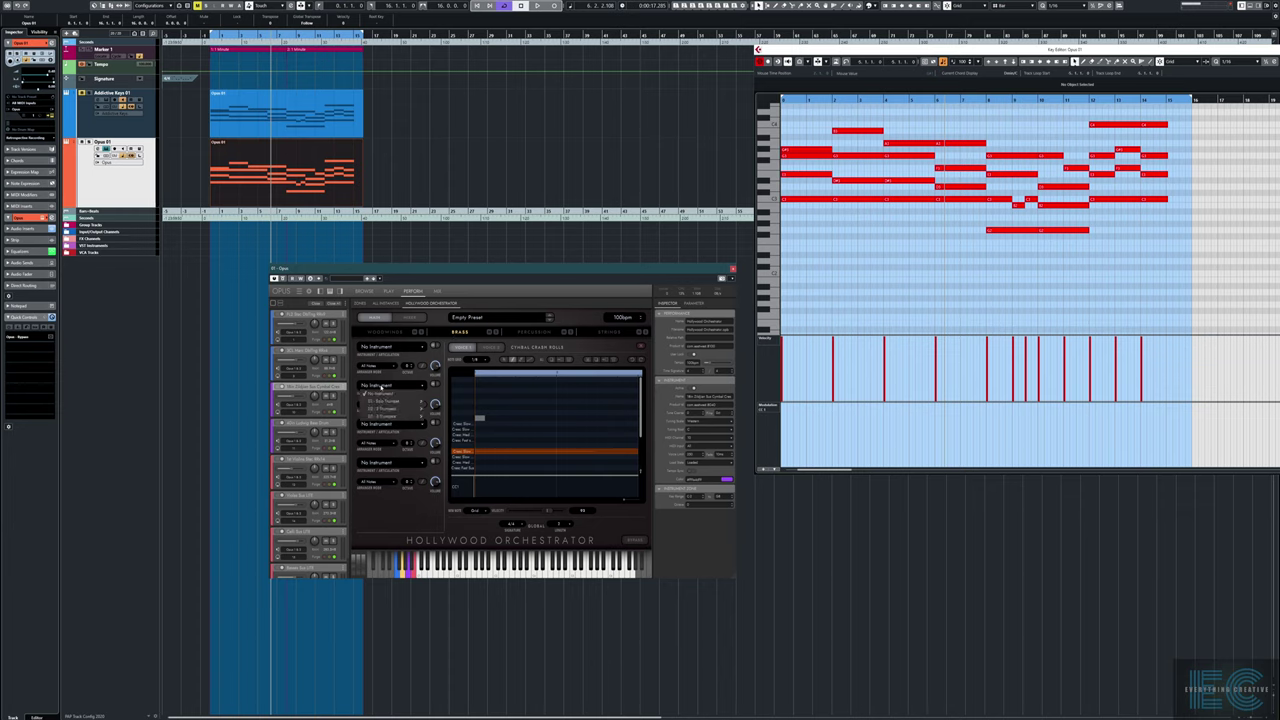
pyautogui.click(376, 425)
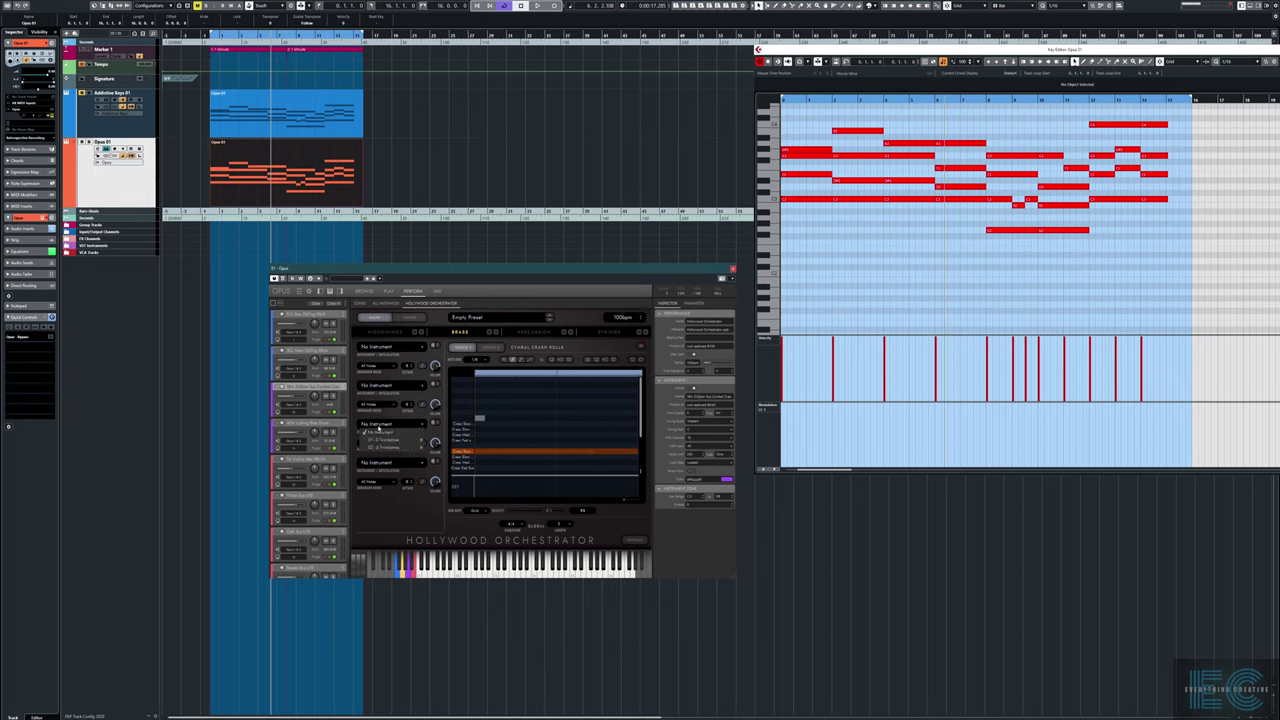
pyautogui.click(384, 347)
pyautogui.moveTo(394, 370)
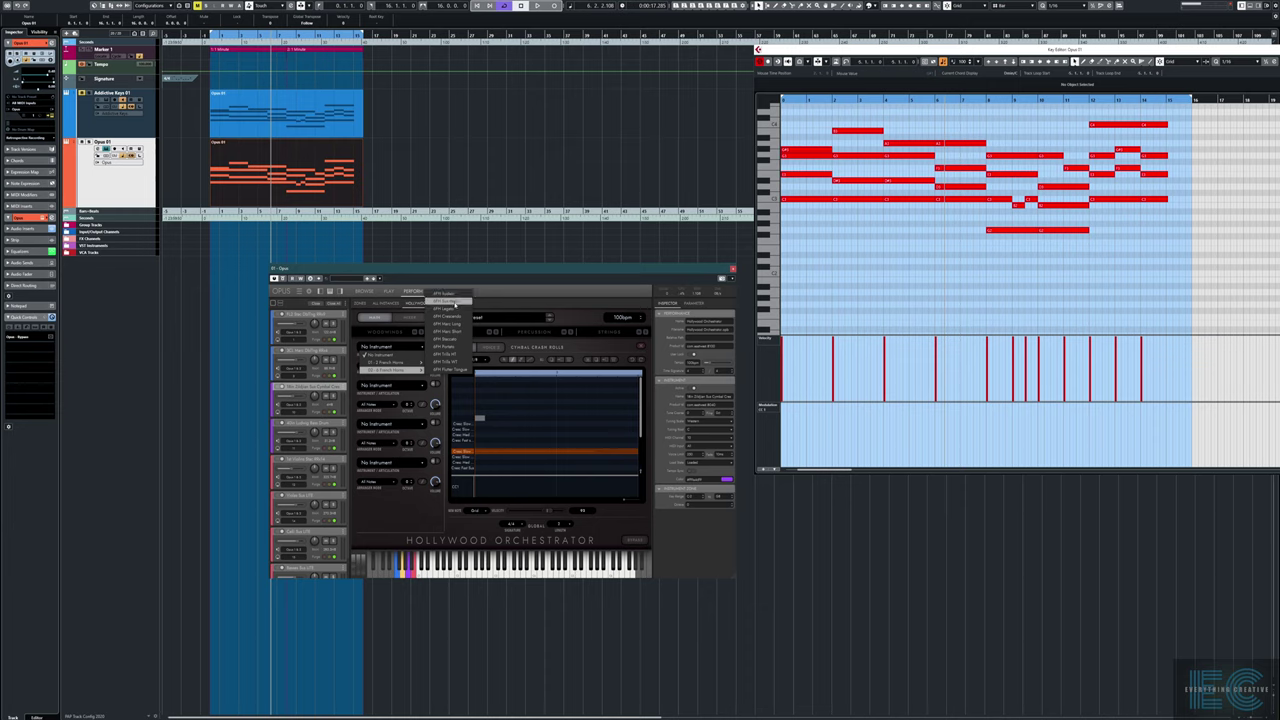
pyautogui.click(450, 301)
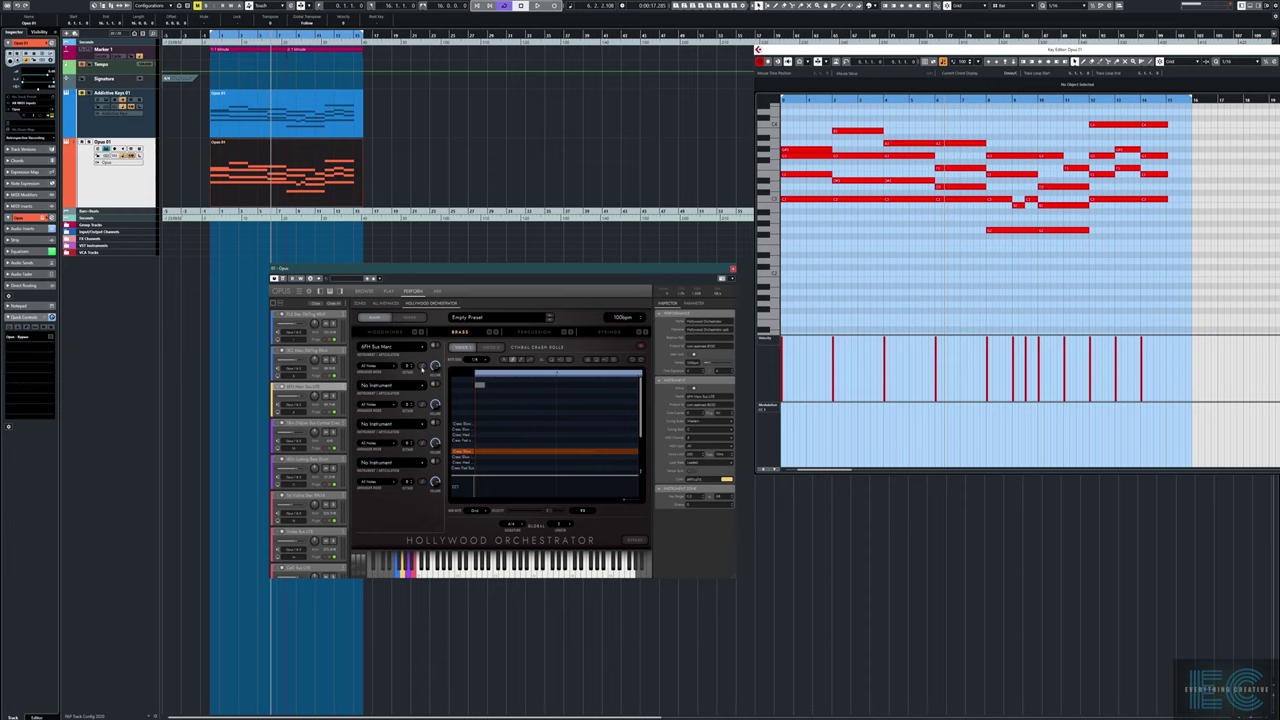
# Draw 1/4 notes at Steps +2 and +3 on the third beat of both bars in the 4FH Sus Marc pattern
pyautogui.click(421, 367)
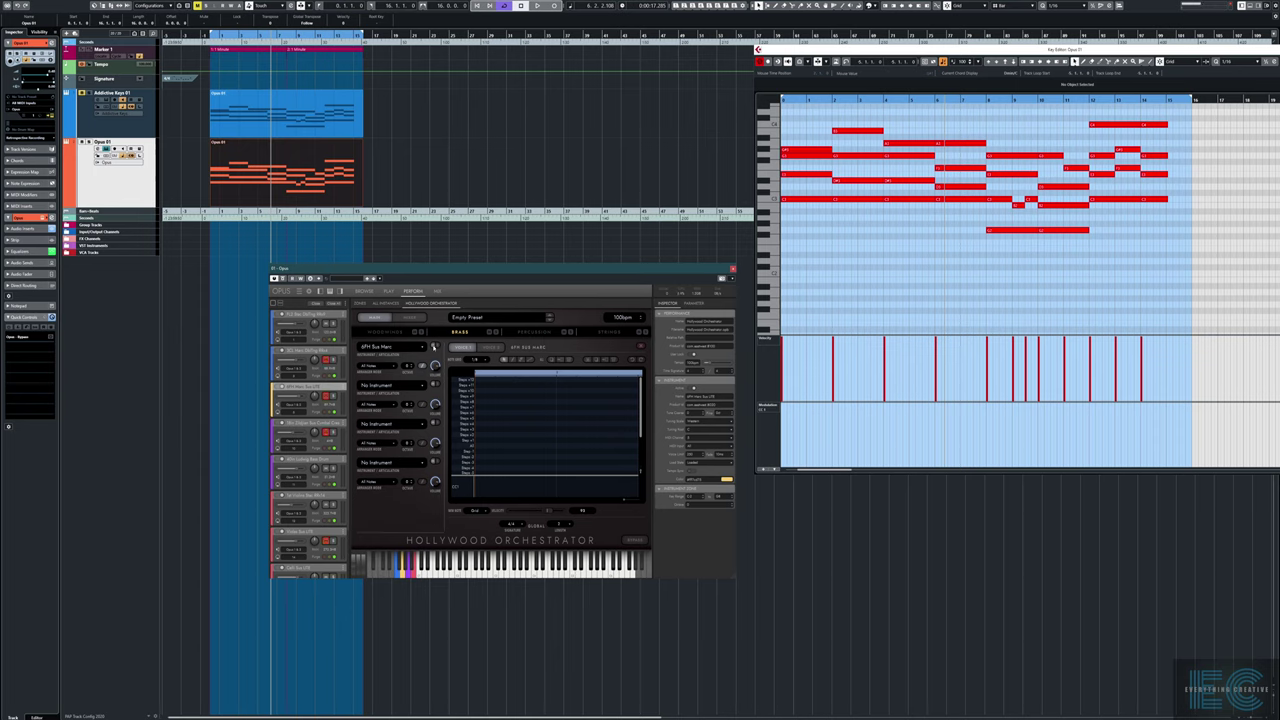
pyautogui.click(421, 366)
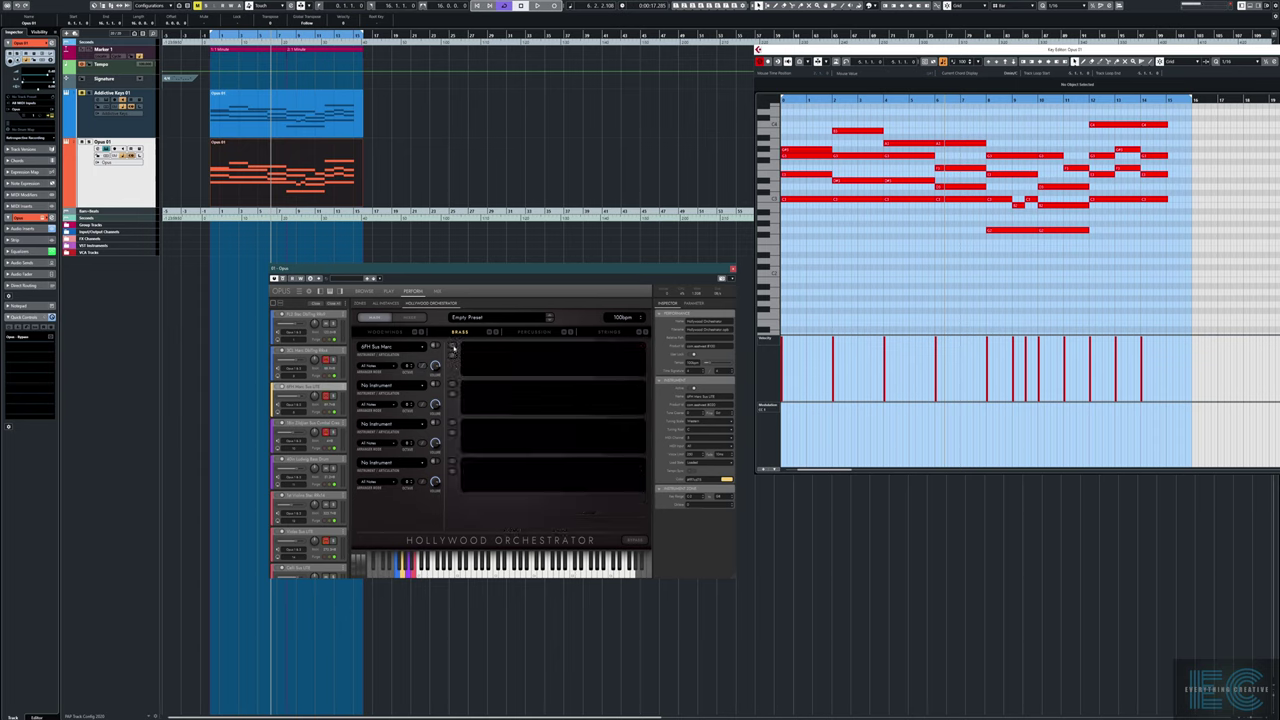
pyautogui.click(421, 366)
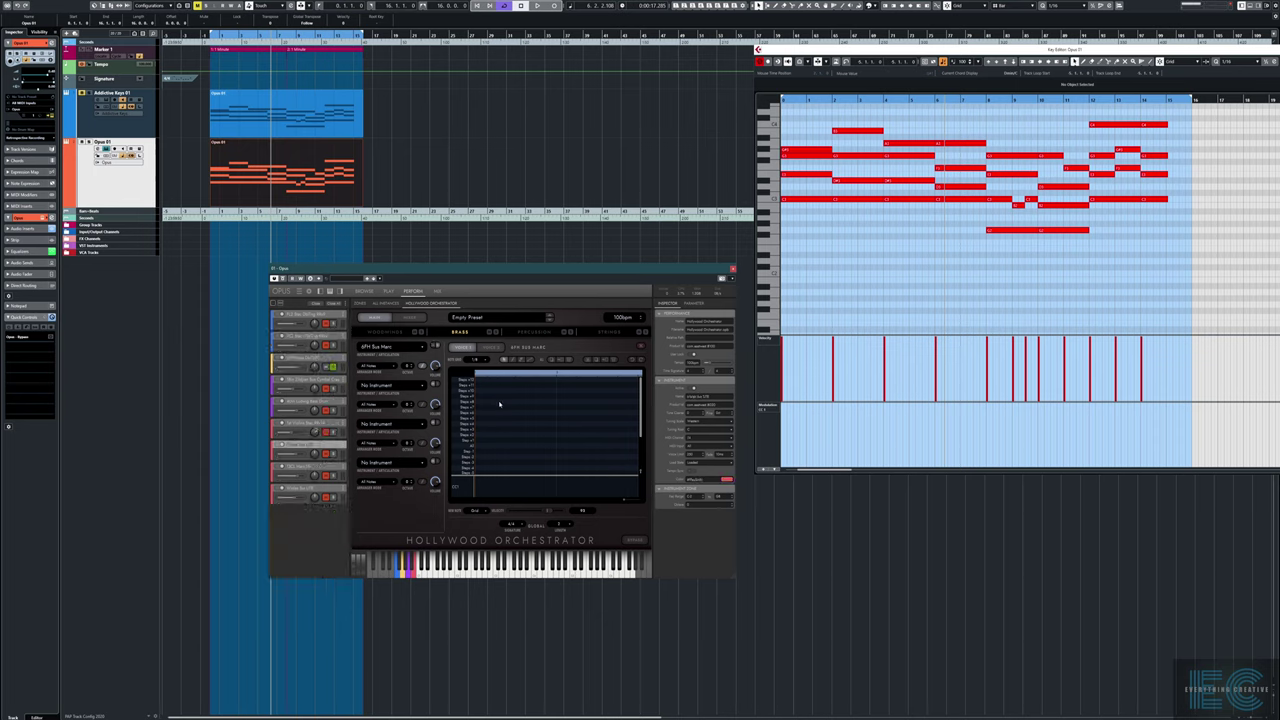
pyautogui.click(512, 360)
pyautogui.click(480, 360)
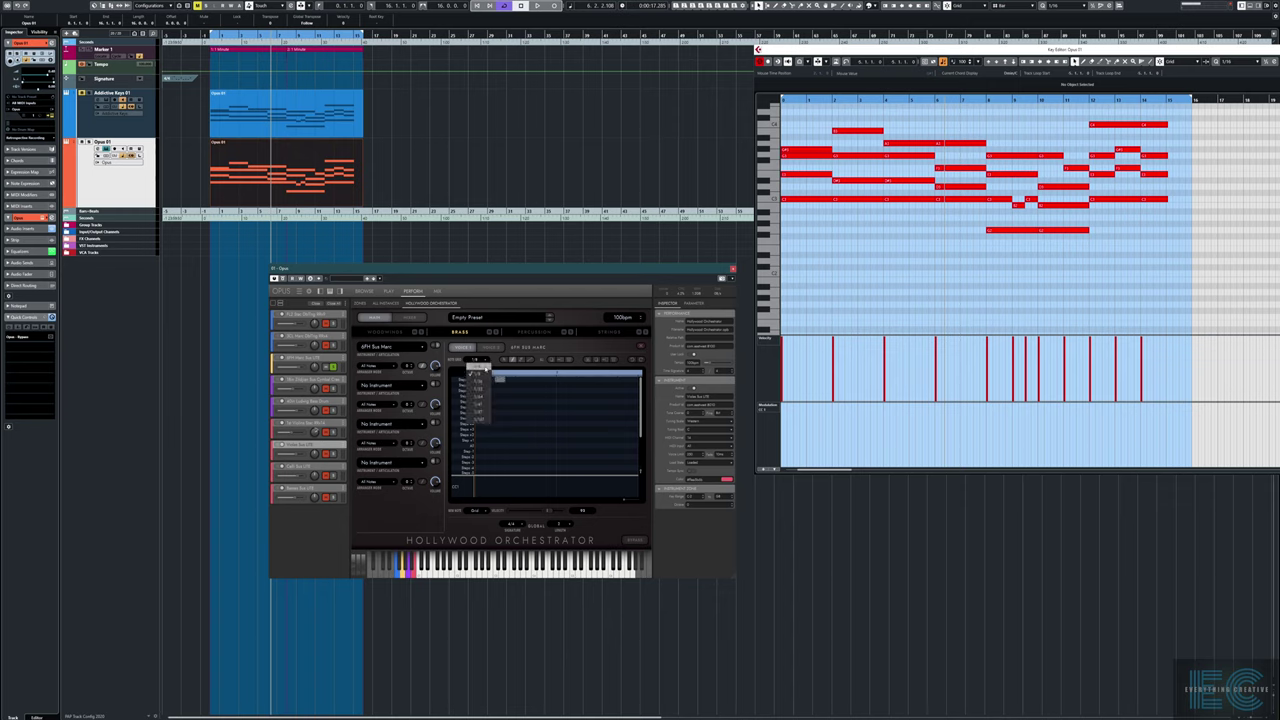
pyautogui.click(478, 373)
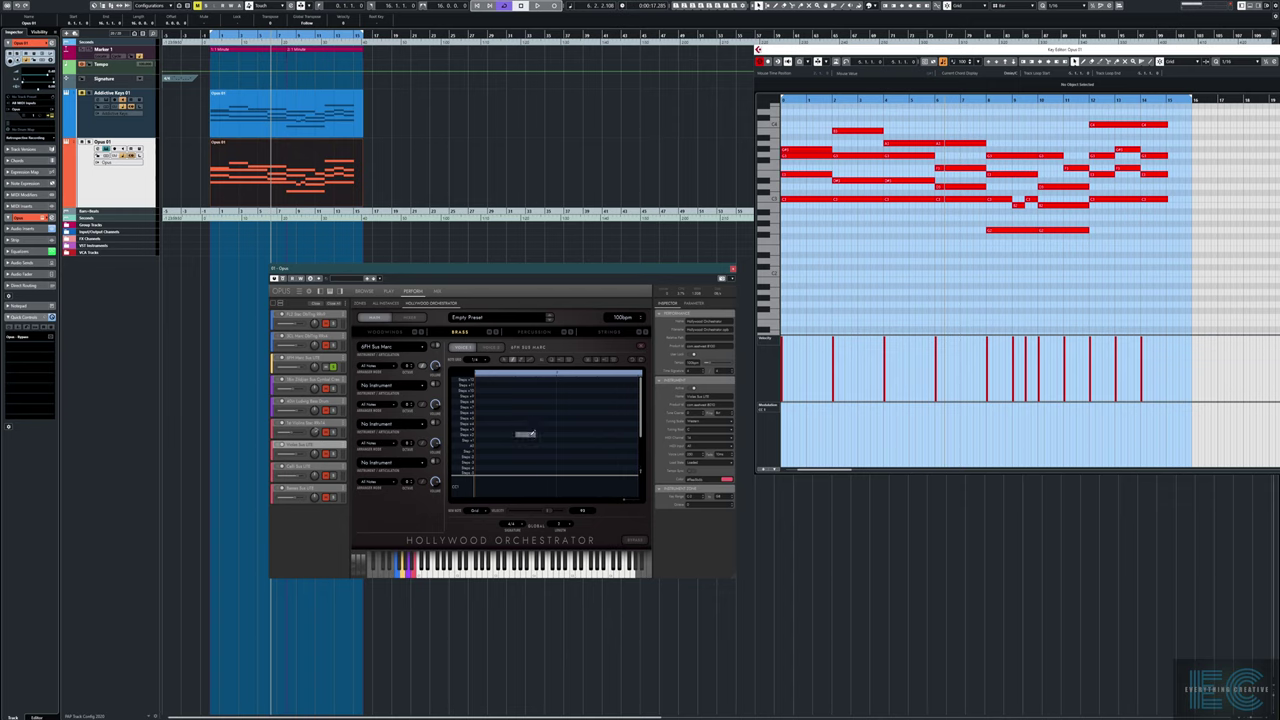
pyautogui.click(527, 433)
pyautogui.click(607, 432)
# Play the arrangement from the start to audition the French horns and lower their volume
pyautogui.click(837, 290)
pyautogui.press('space')
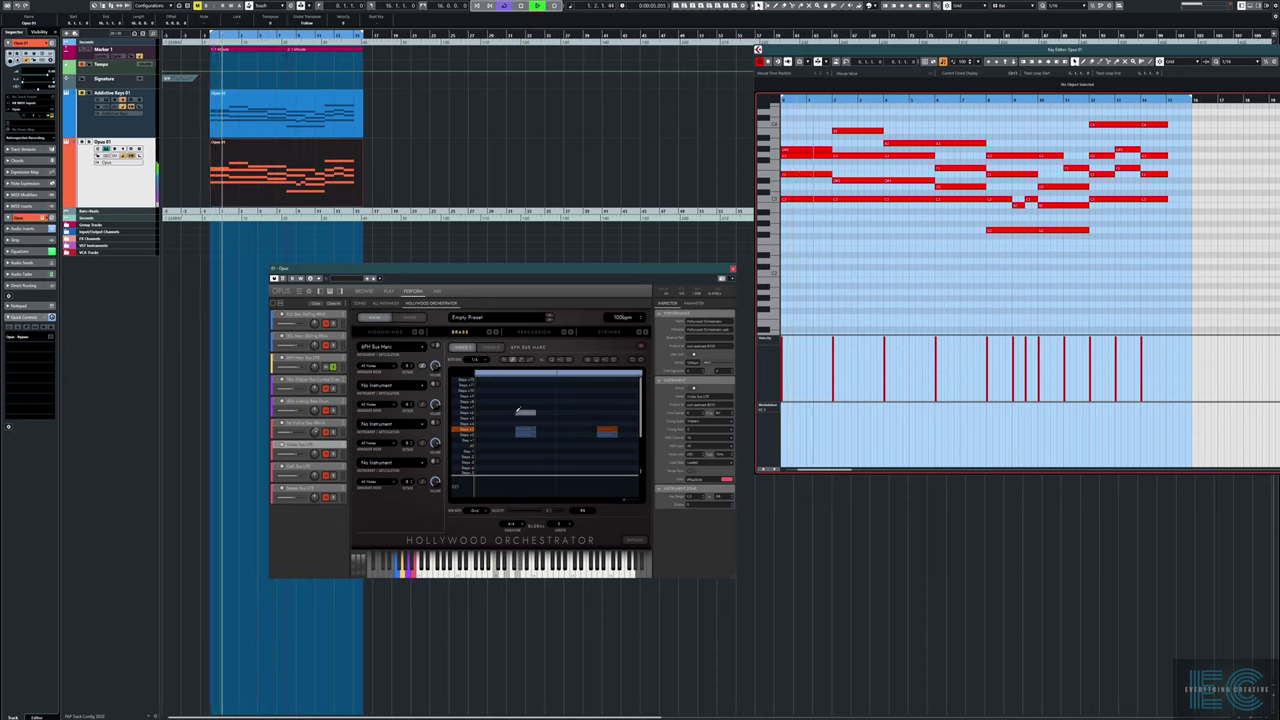
pyautogui.moveTo(436, 367); pyautogui.dragTo(434, 383)
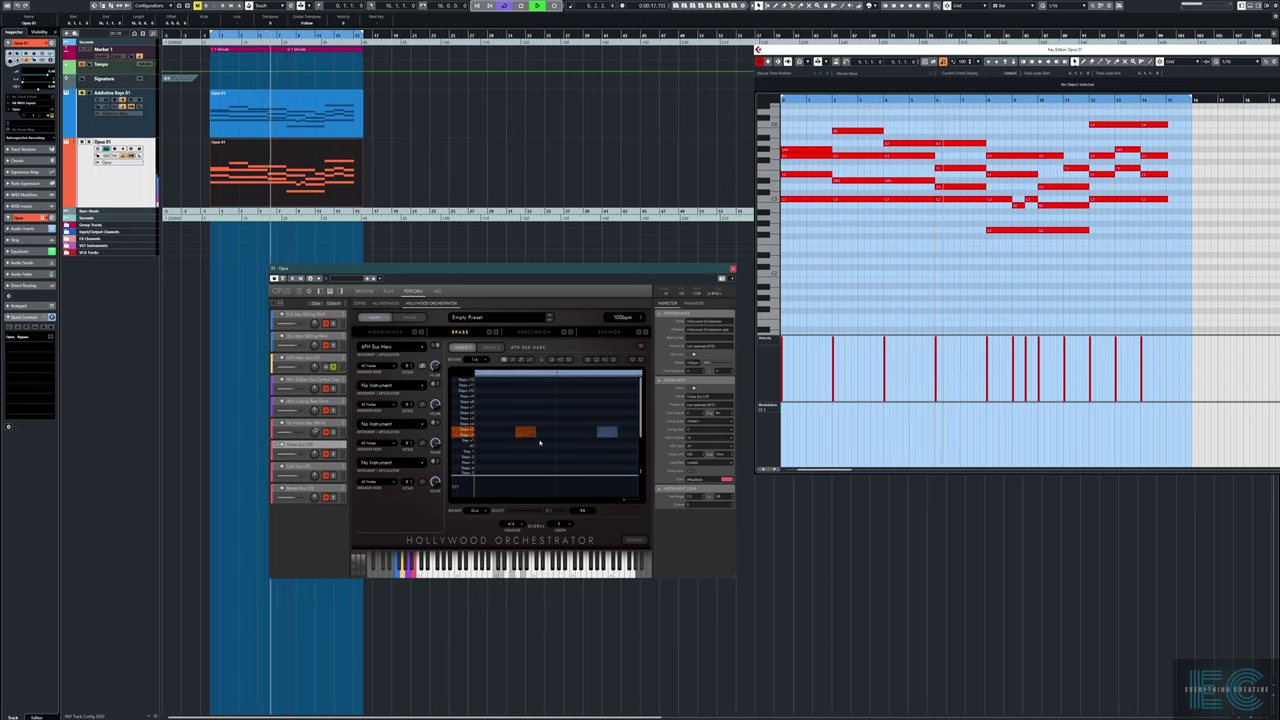
# Try lengthening the first bar's French horn notes to two beats, restore their one-beat length and stop playback
pyautogui.moveTo(536, 437); pyautogui.dragTo(558, 437)
pyautogui.click(612, 433)
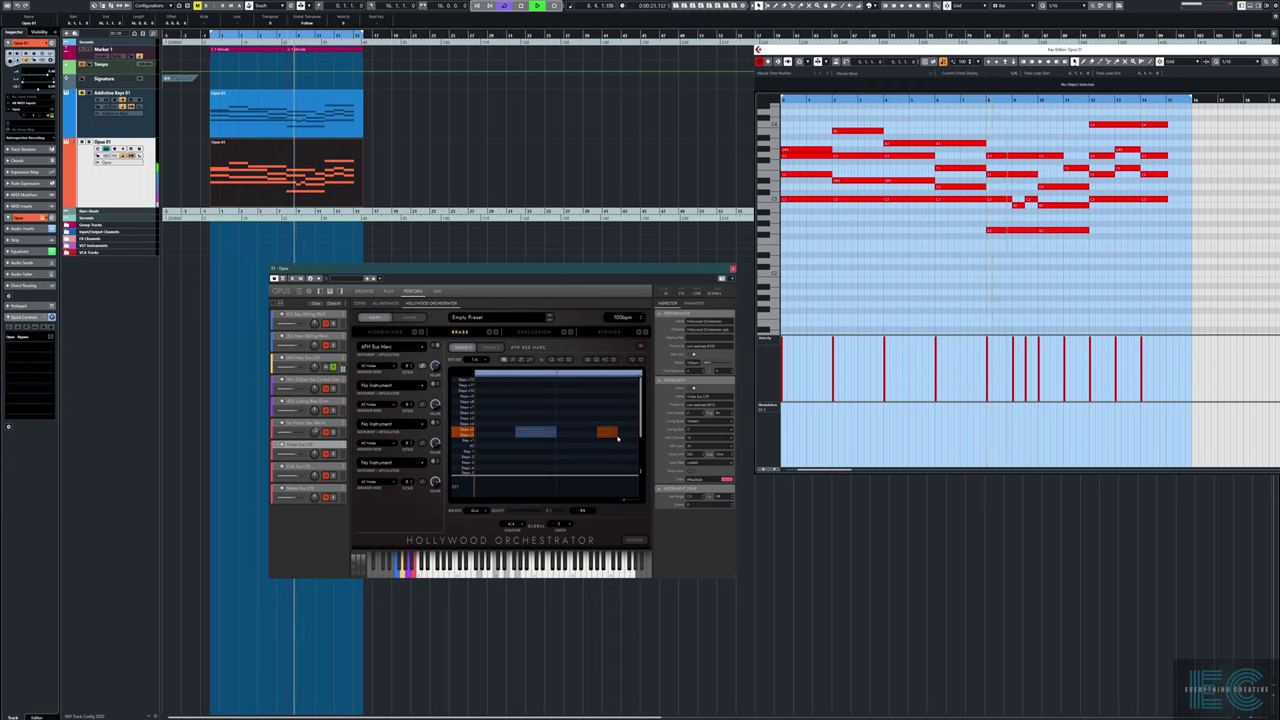
pyautogui.click(554, 435)
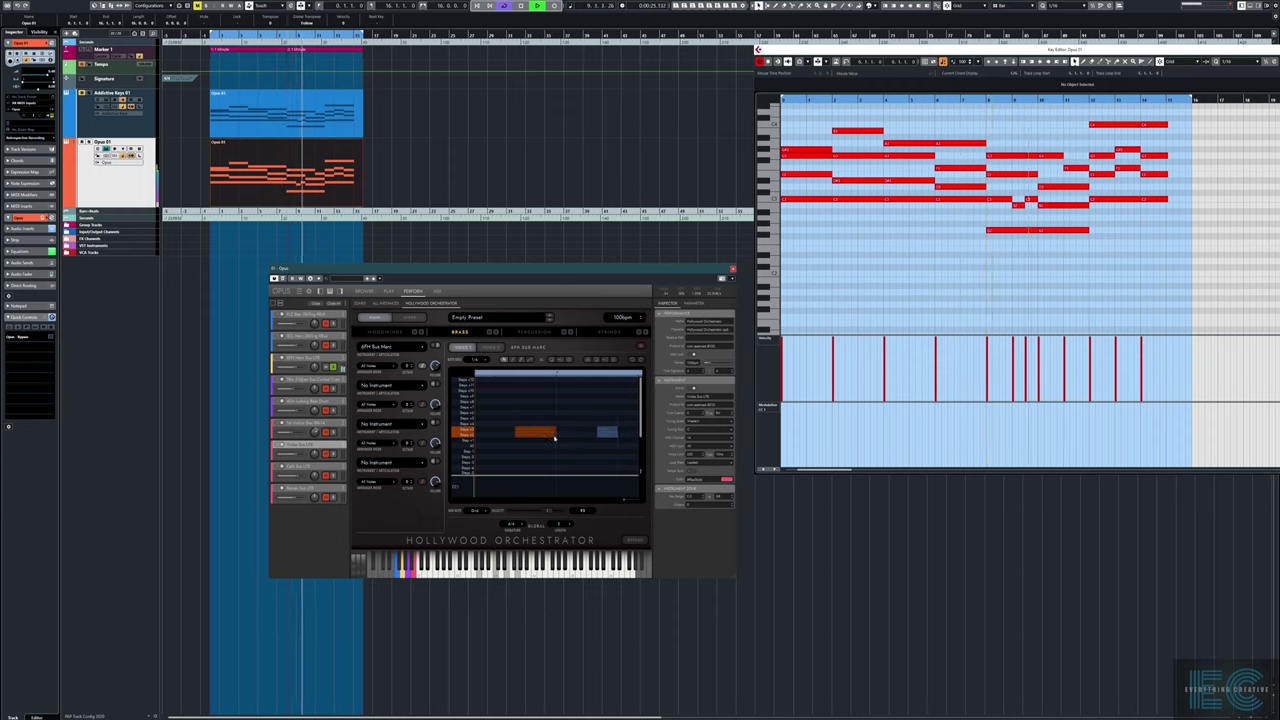
pyautogui.moveTo(557, 435); pyautogui.dragTo(536, 435)
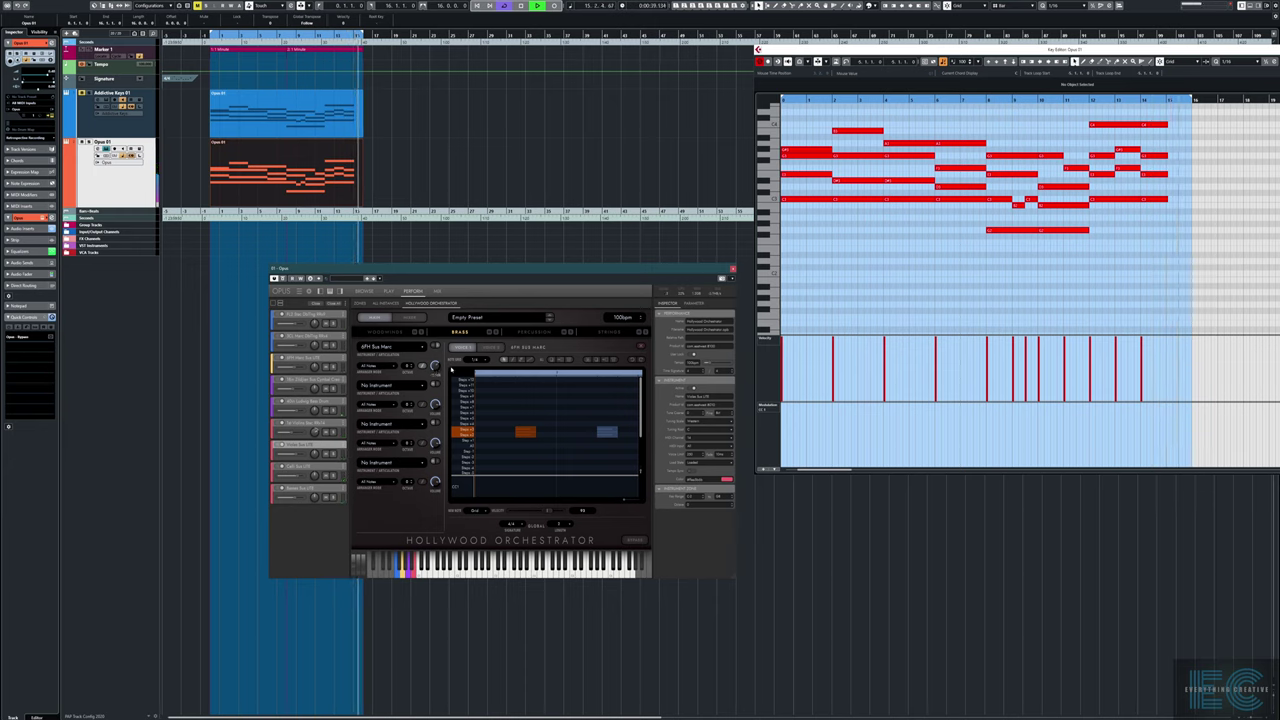
pyautogui.press('space')
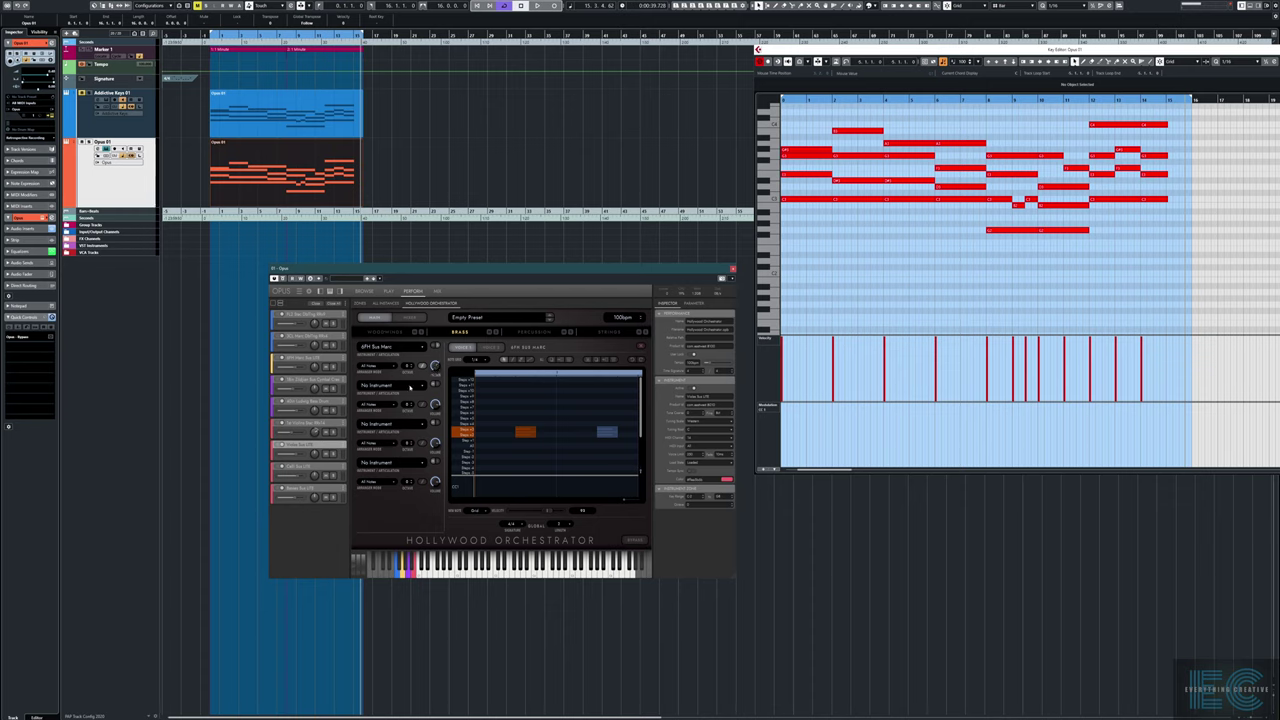
# Browse the trumpet options, load 2Tb Sustain in the third brass slot and set its arranger mode to Lowest 2
pyautogui.click(400, 386)
pyautogui.moveTo(400, 408)
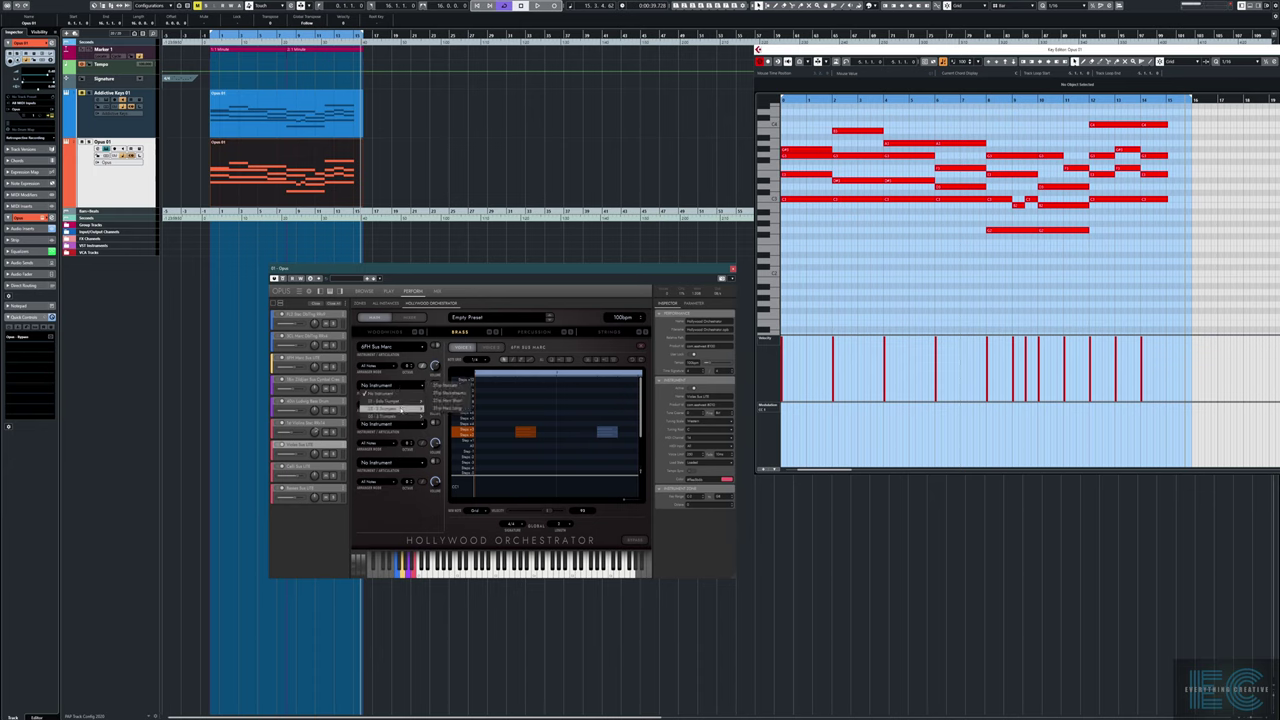
pyautogui.click(381, 424)
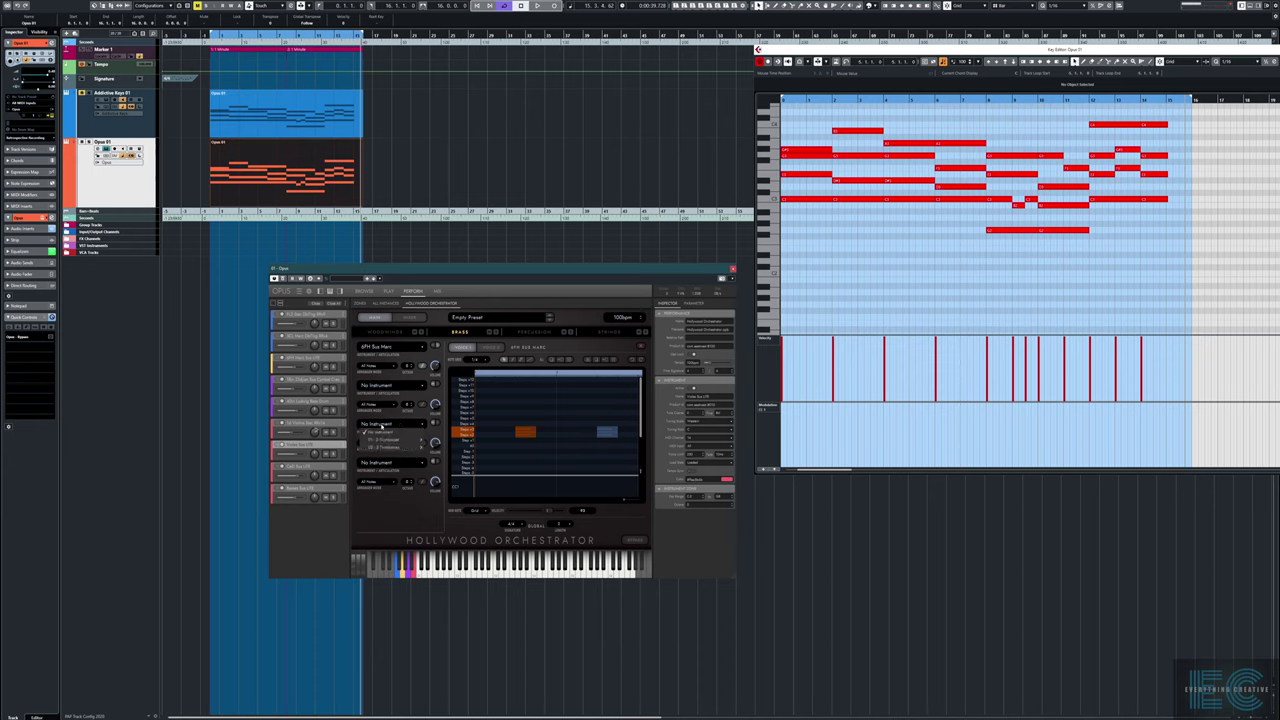
pyautogui.moveTo(398, 441)
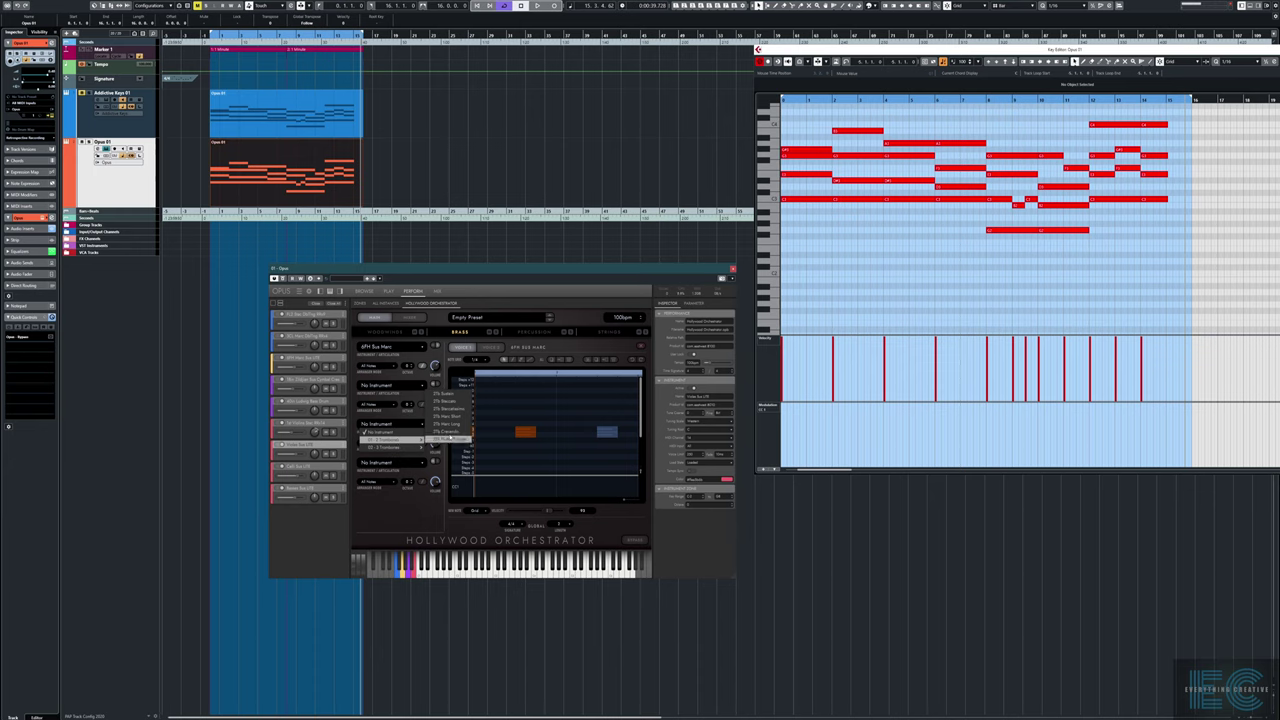
pyautogui.click(436, 399)
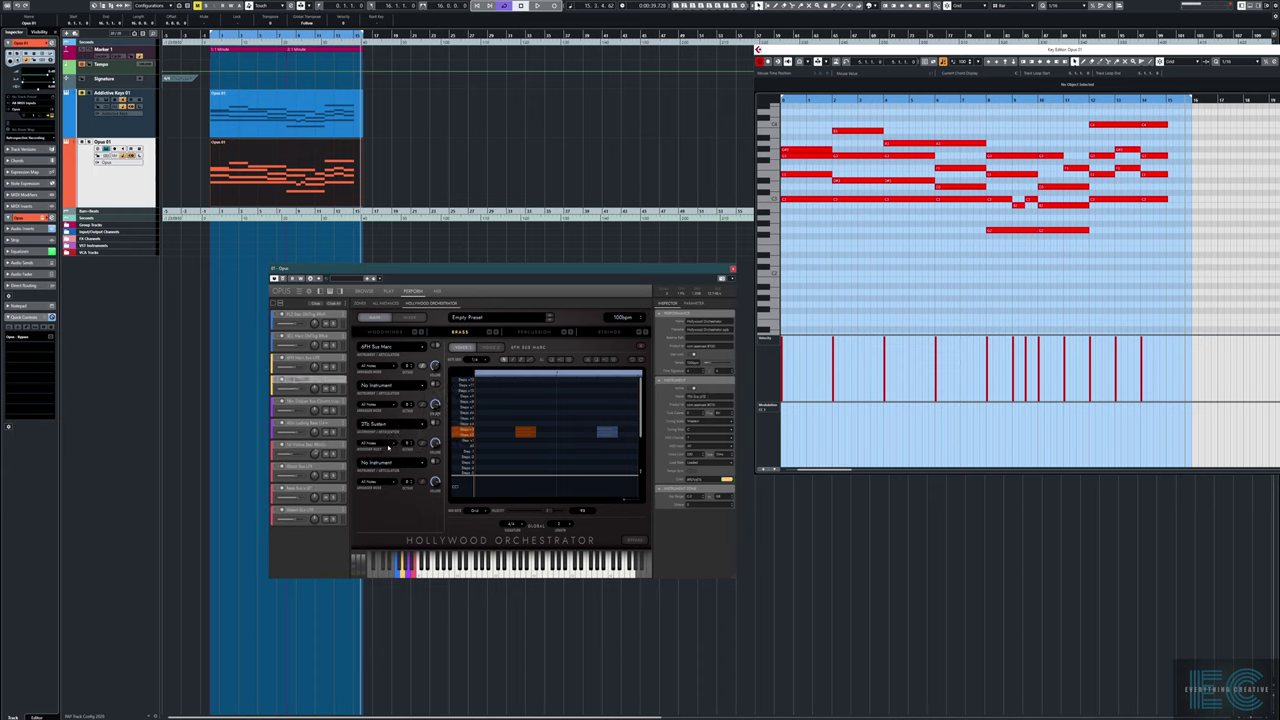
pyautogui.click(388, 445)
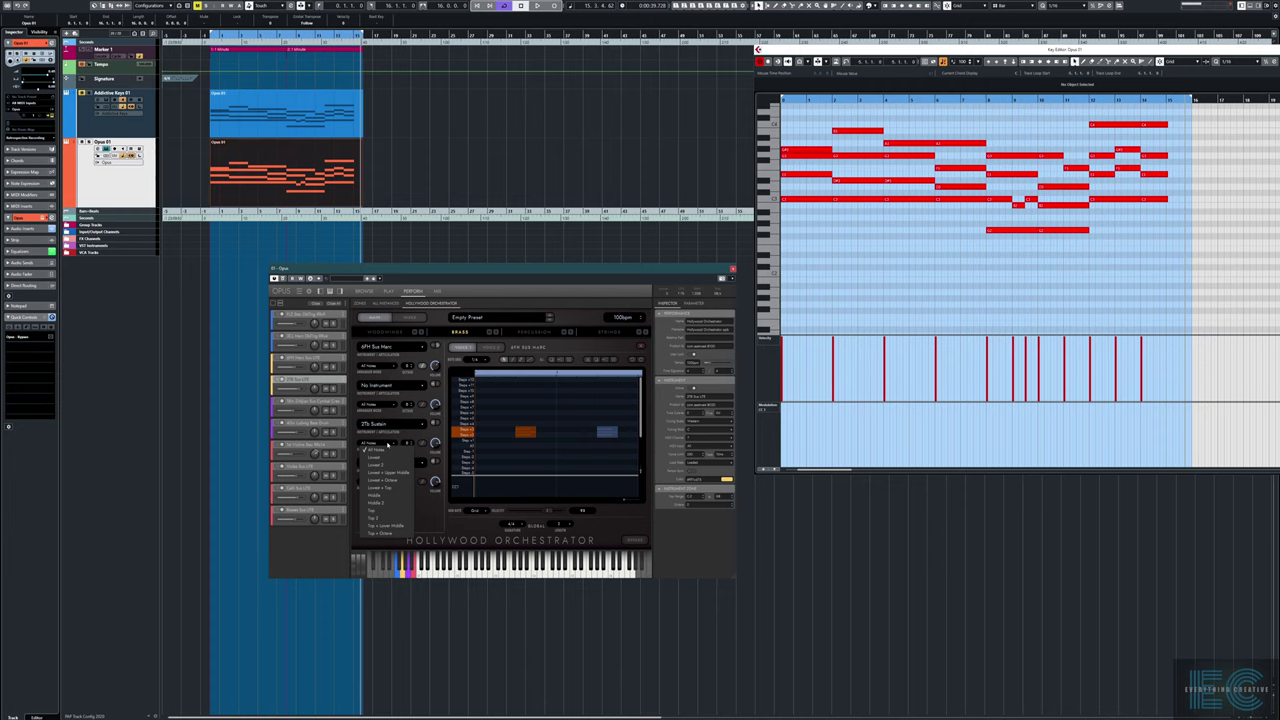
pyautogui.click(385, 465)
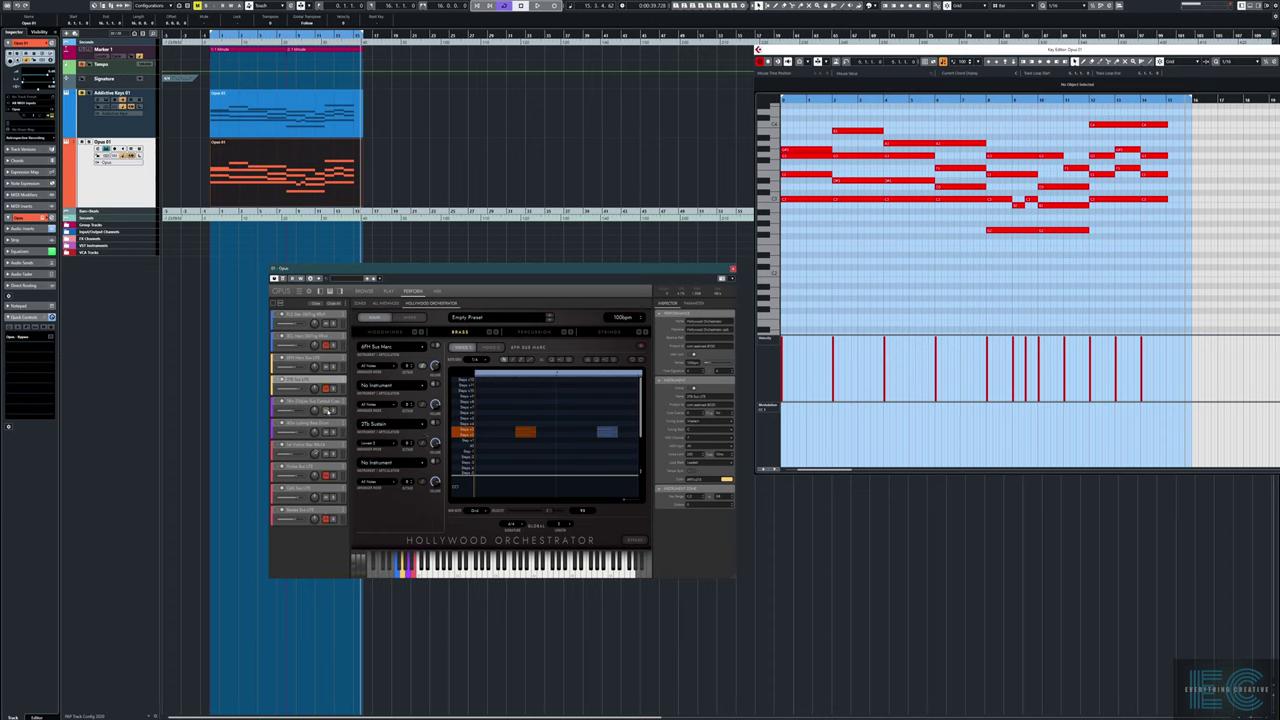
# Audition the trombones during playback, try the 2Tb Flutter Tongue articulation and switch back to 2Tb Sustain
pyautogui.press('space')
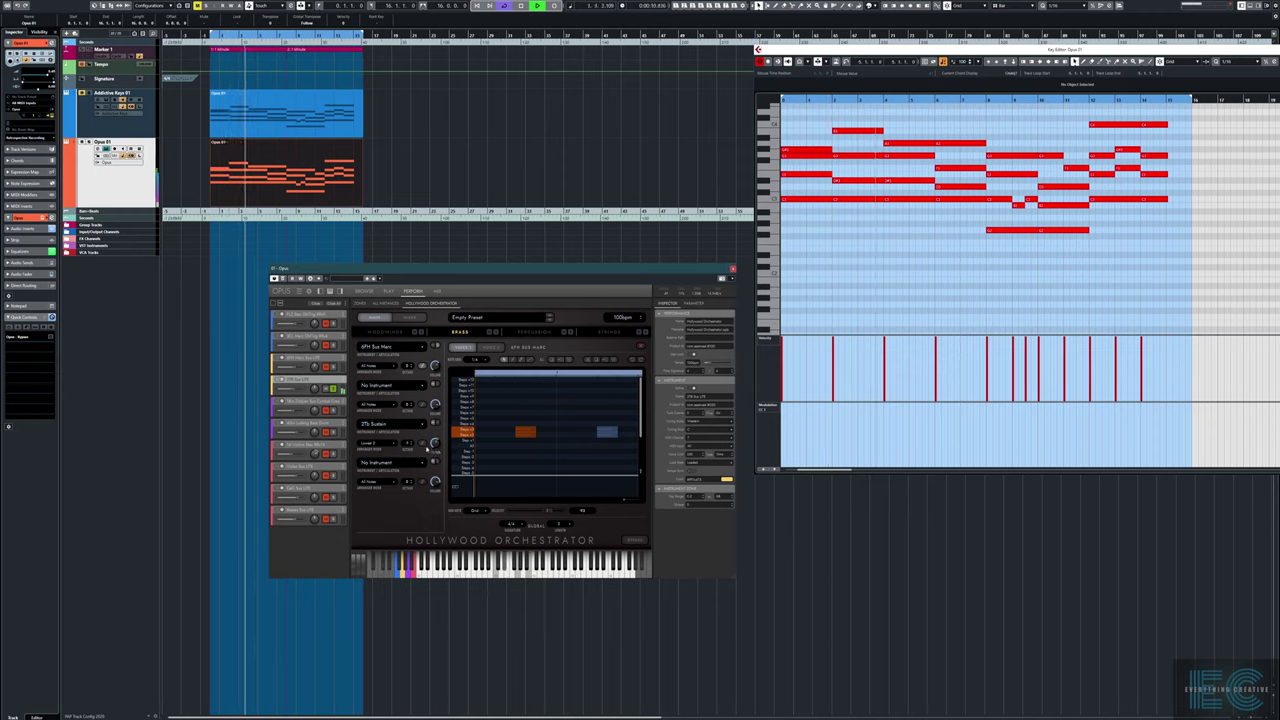
pyautogui.click(412, 426)
pyautogui.moveTo(412, 440)
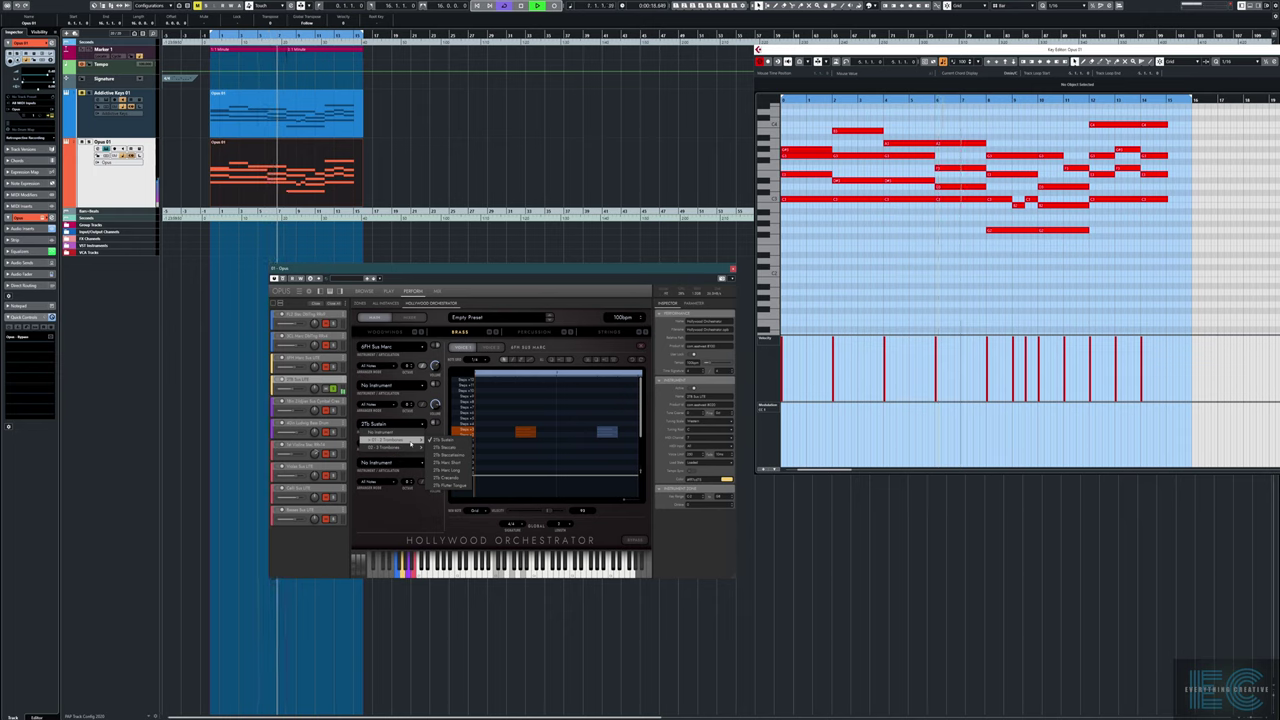
pyautogui.click(450, 485)
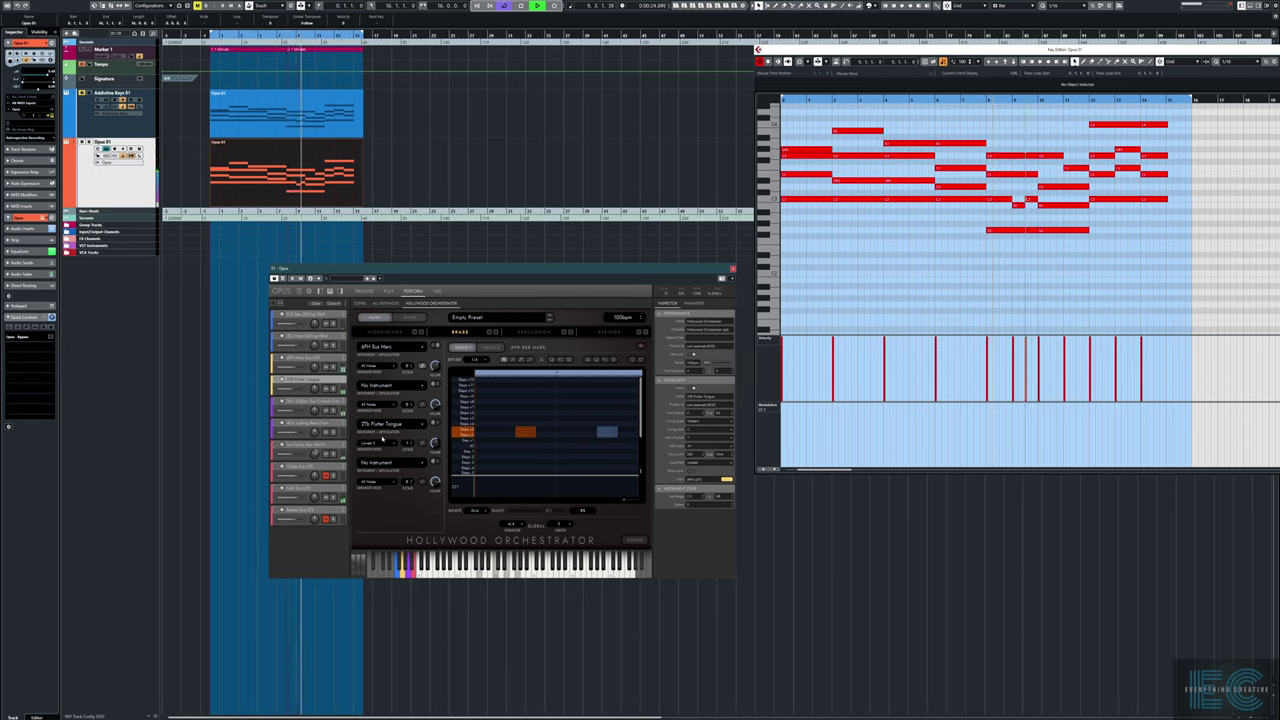
pyautogui.click(416, 425)
pyautogui.moveTo(399, 443)
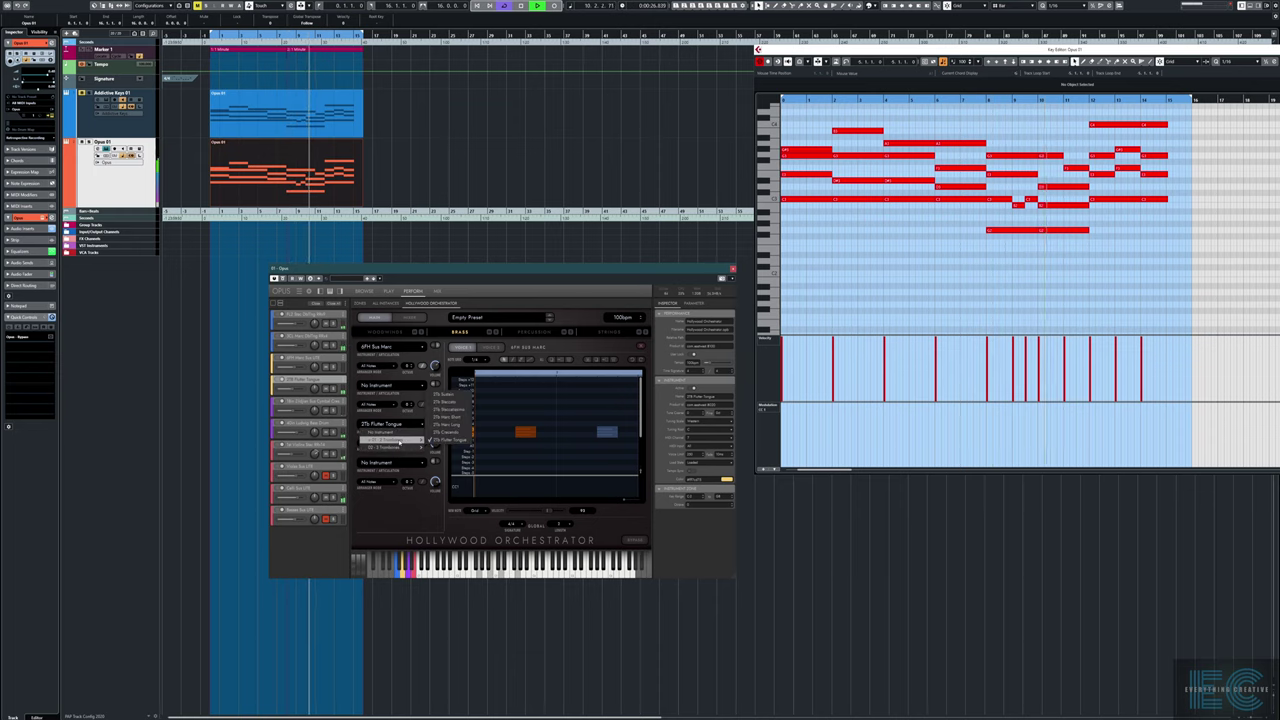
pyautogui.click(447, 394)
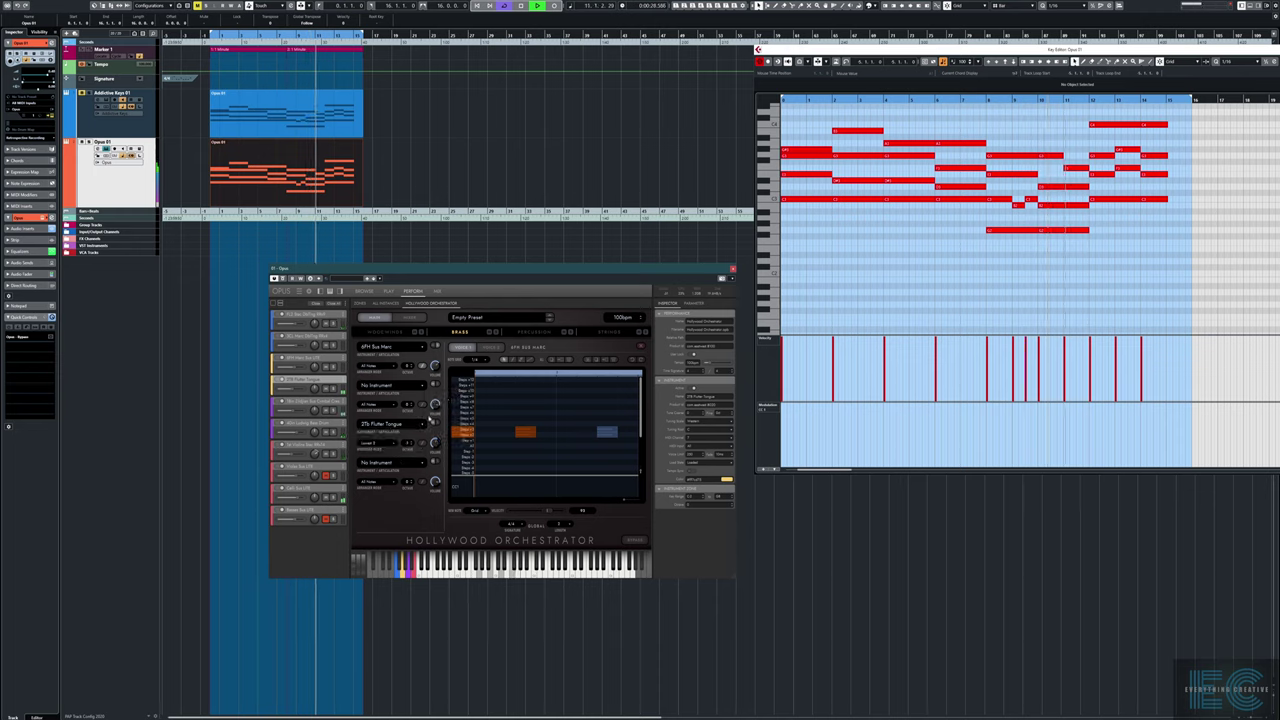
# Unmute the sustained violas and basses during playback
pyautogui.click(849, 292)
pyautogui.click(325, 476)
pyautogui.click(325, 520)
pyautogui.click(849, 281)
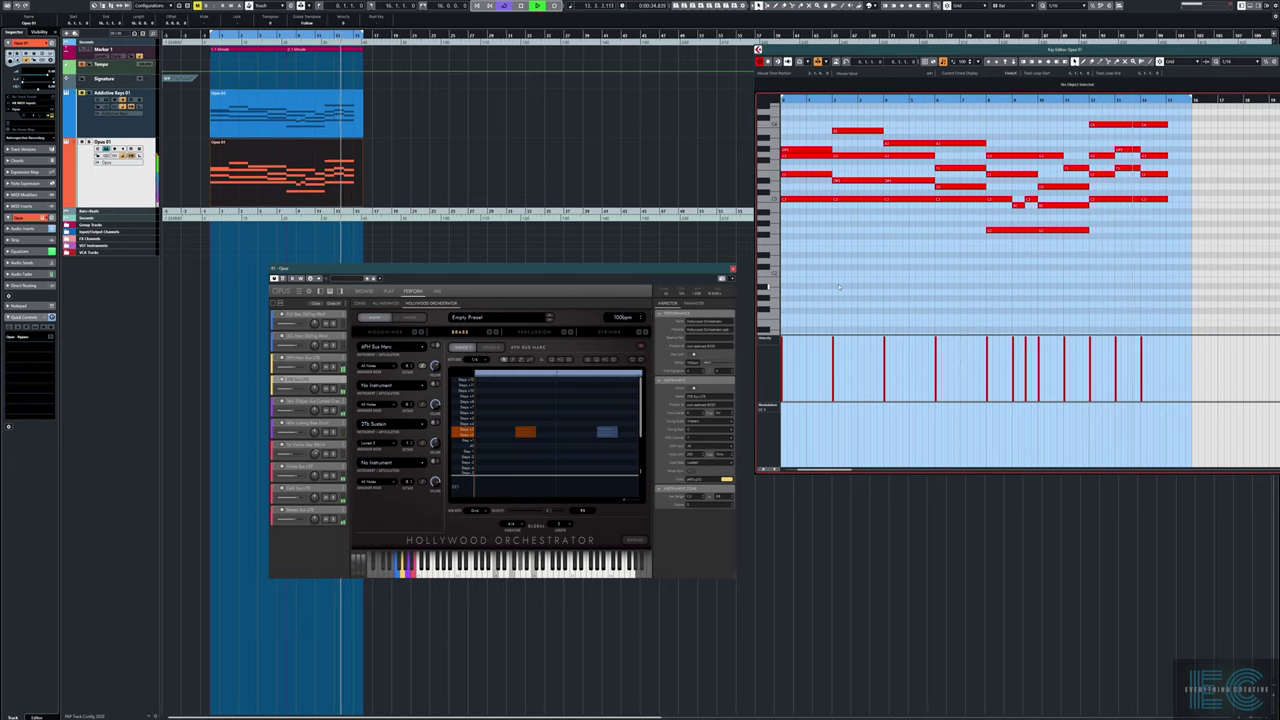
# Toggle the trombones' solo, play the full arrangement from the start to audition them in the mix and stop playback
pyautogui.press('space')
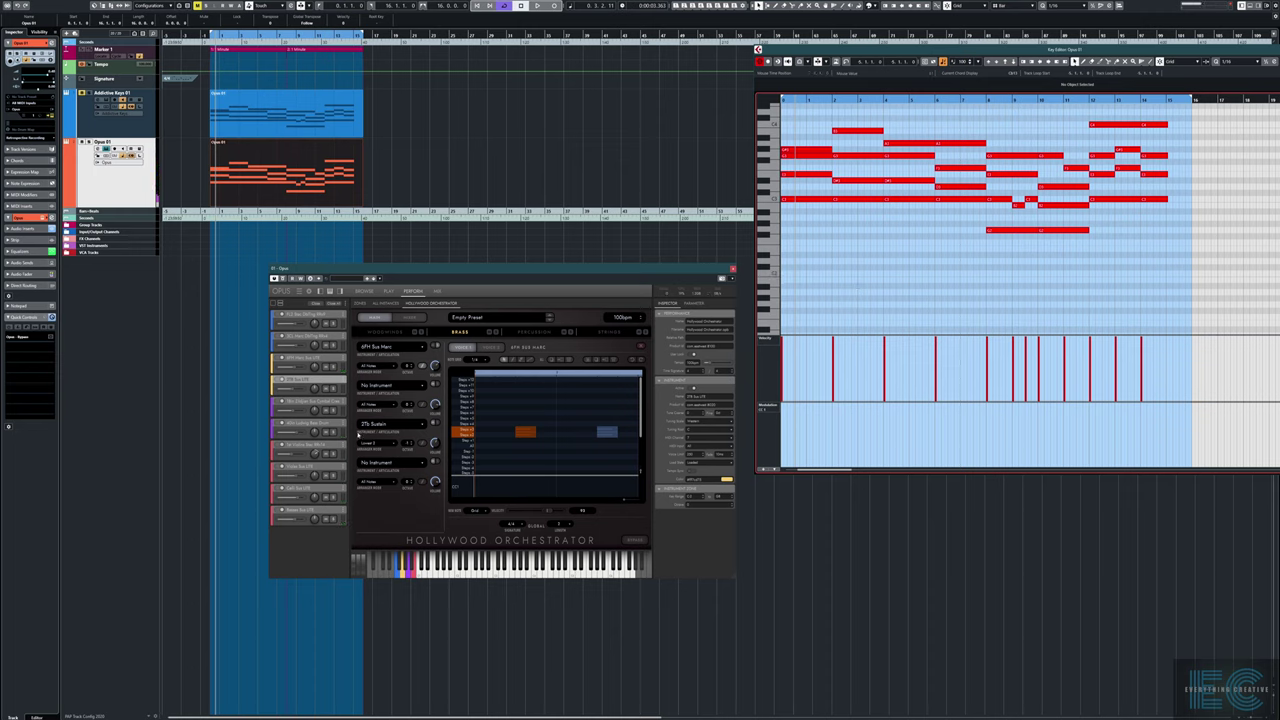
pyautogui.click(332, 389)
pyautogui.press('KP_0')
pyautogui.click(332, 389)
pyautogui.press('space')
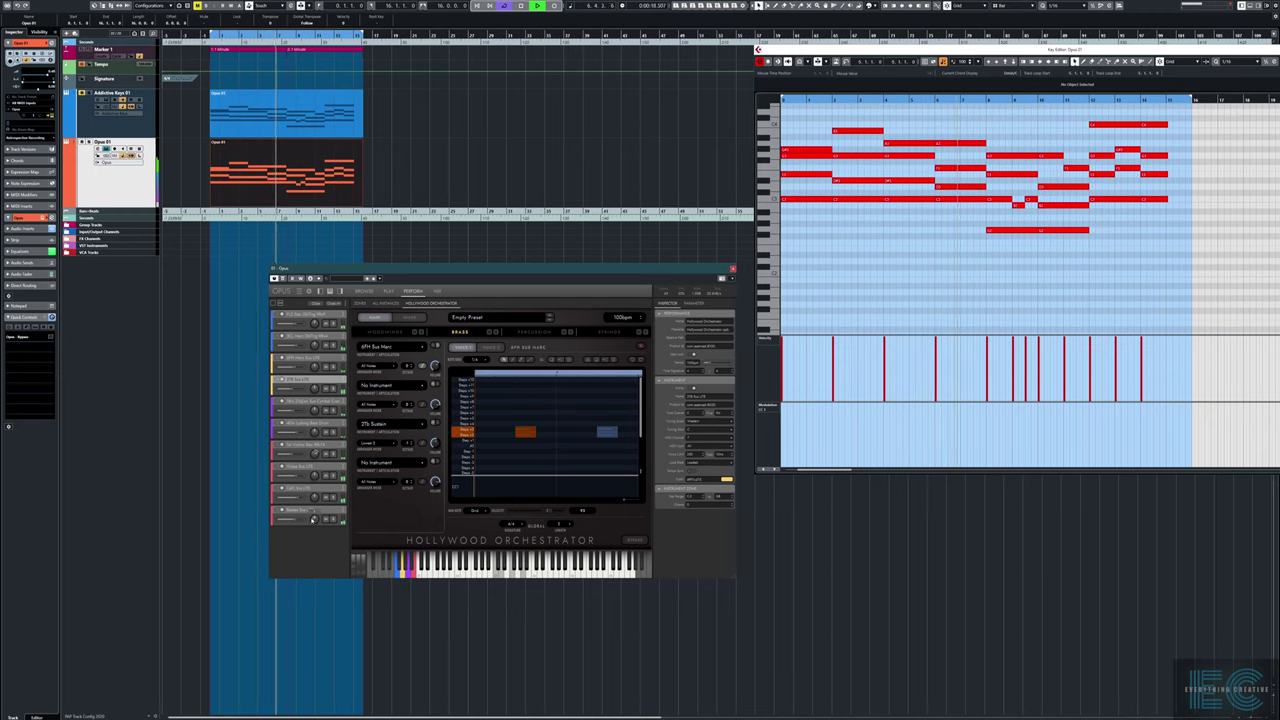
pyautogui.press('space')
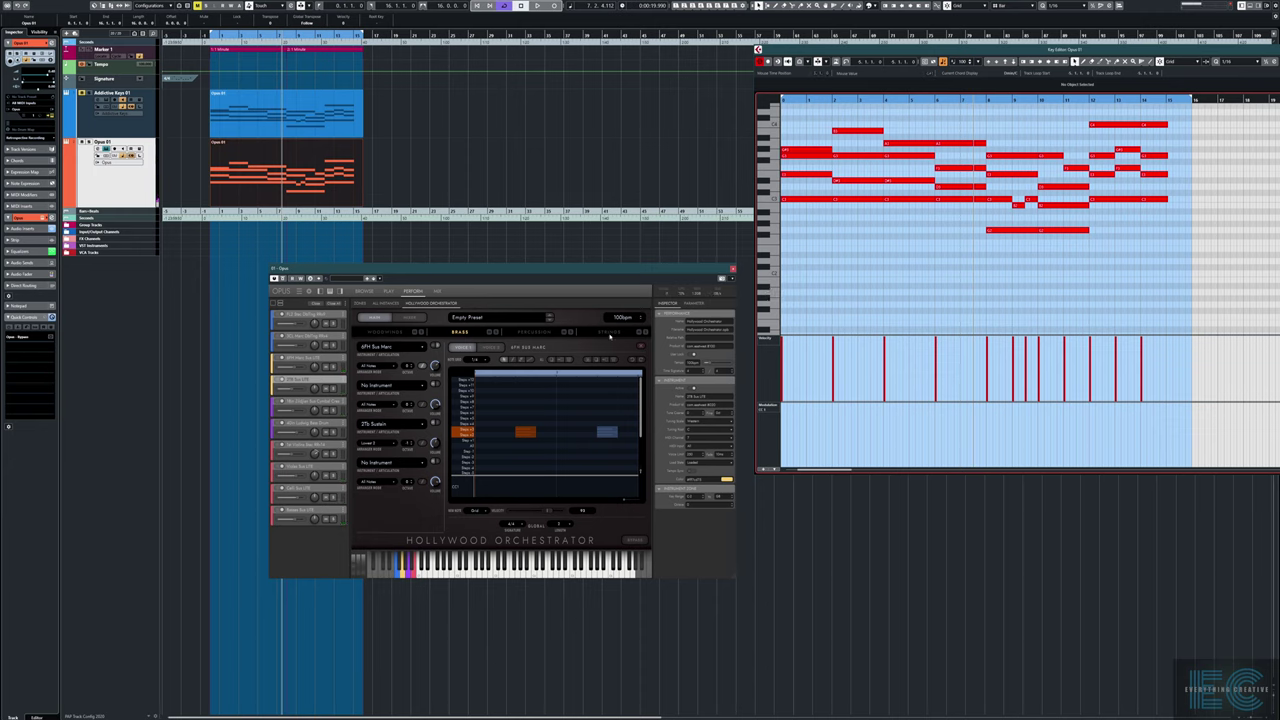
# Replace Basses Sustain with Basses Staccato in the fifth strings slot and turn on its pattern
pyautogui.click(609, 333)
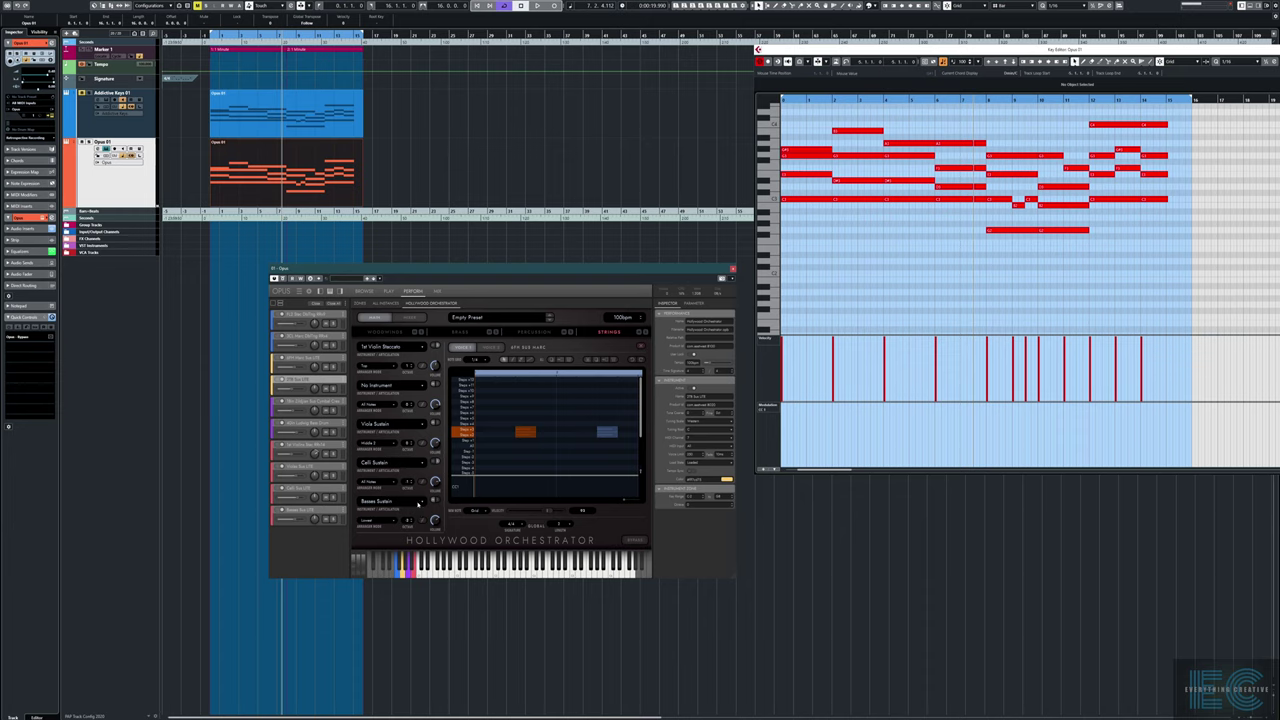
pyautogui.click(394, 517)
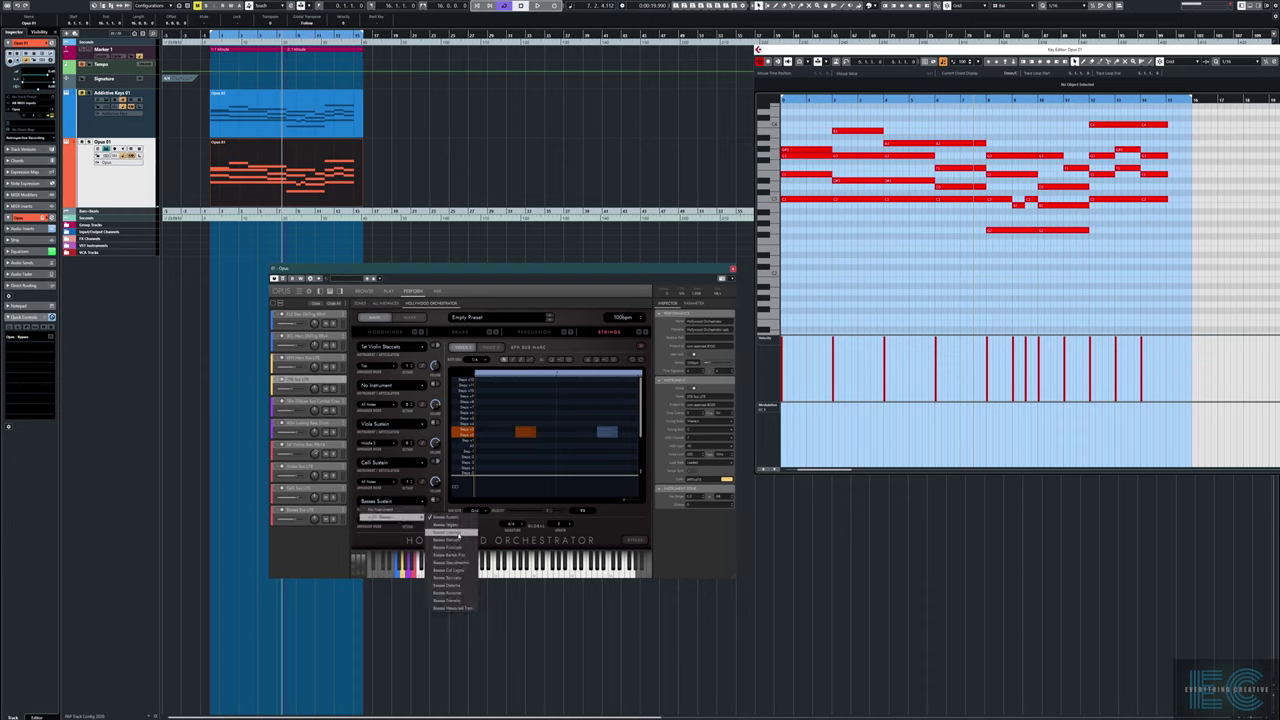
pyautogui.click(459, 538)
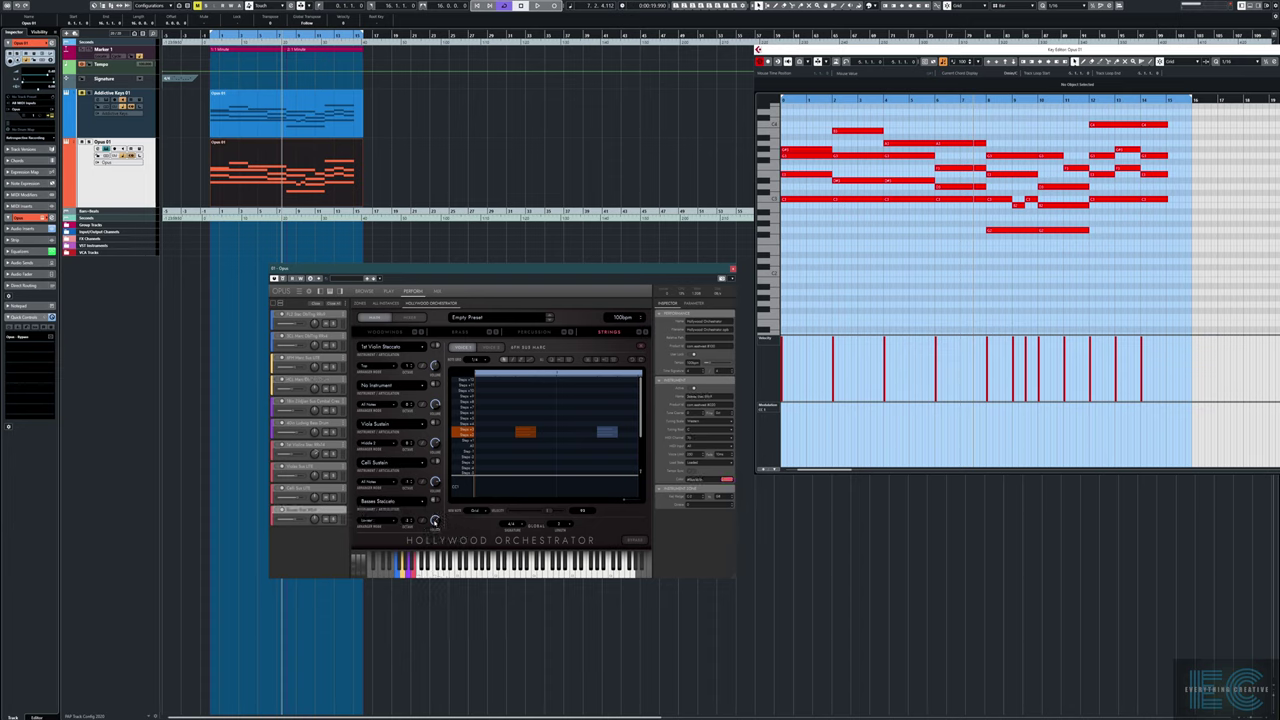
pyautogui.click(422, 521)
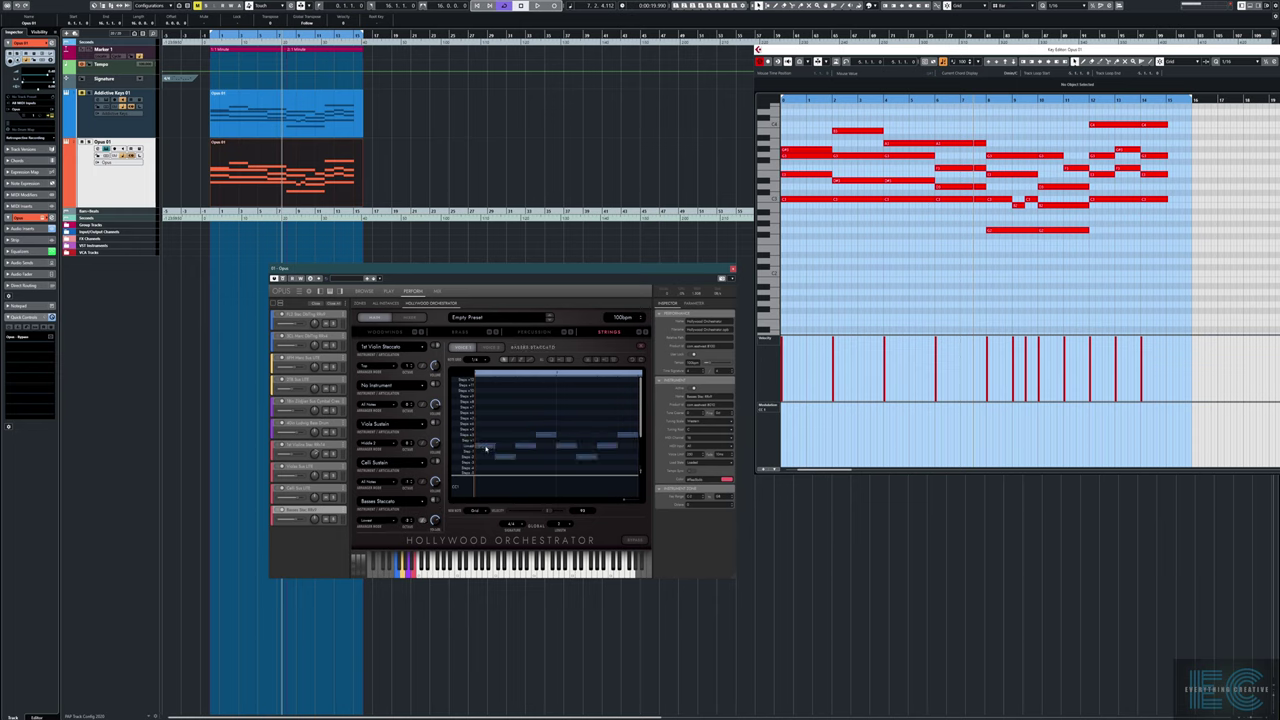
pyautogui.click(422, 521)
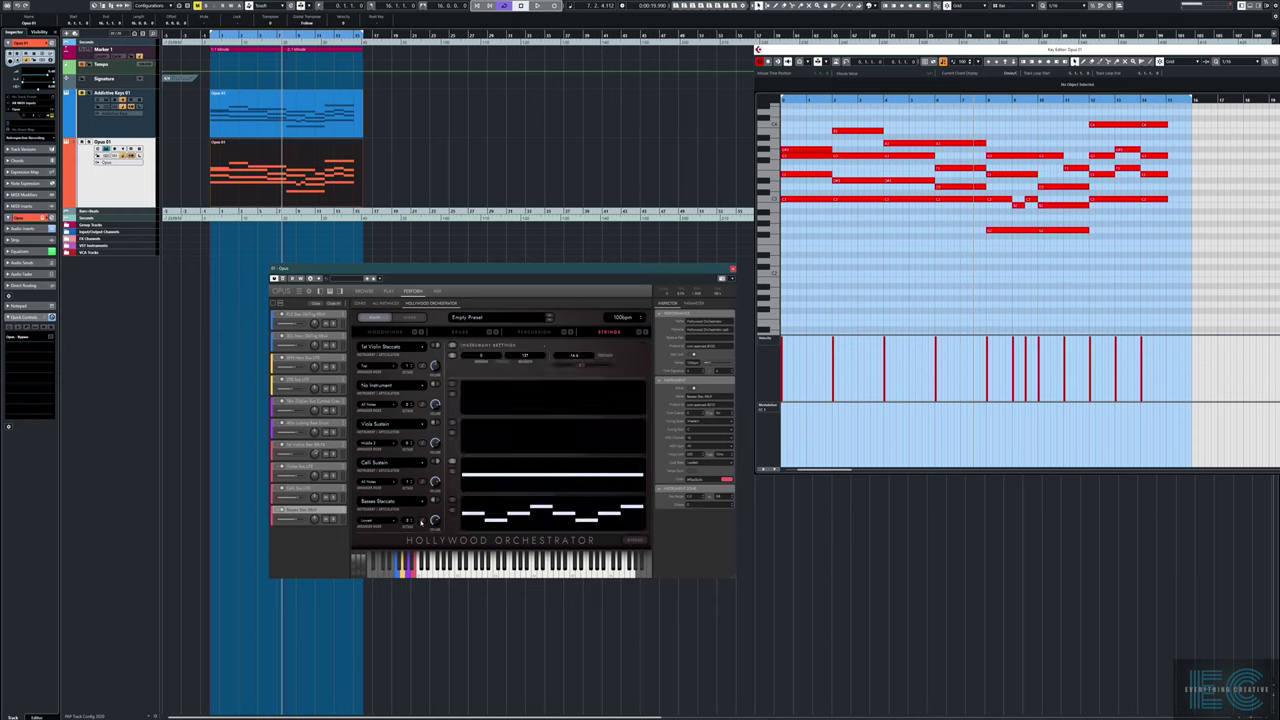
pyautogui.click(421, 522)
pyautogui.click(422, 521)
pyautogui.click(422, 521)
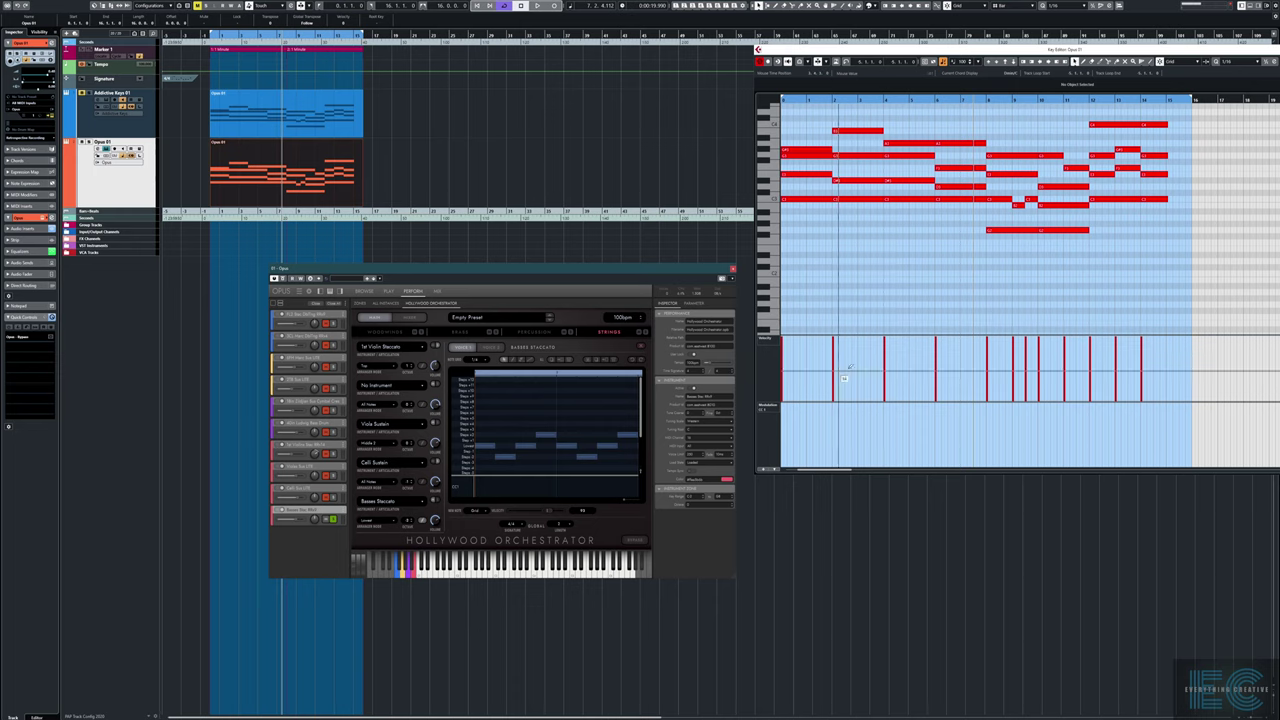
# Play from the start to audition the soloed Basses Staccato pattern and raise the basses' volume
pyautogui.click(880, 282)
pyautogui.press('KP_1')
pyautogui.press('space')
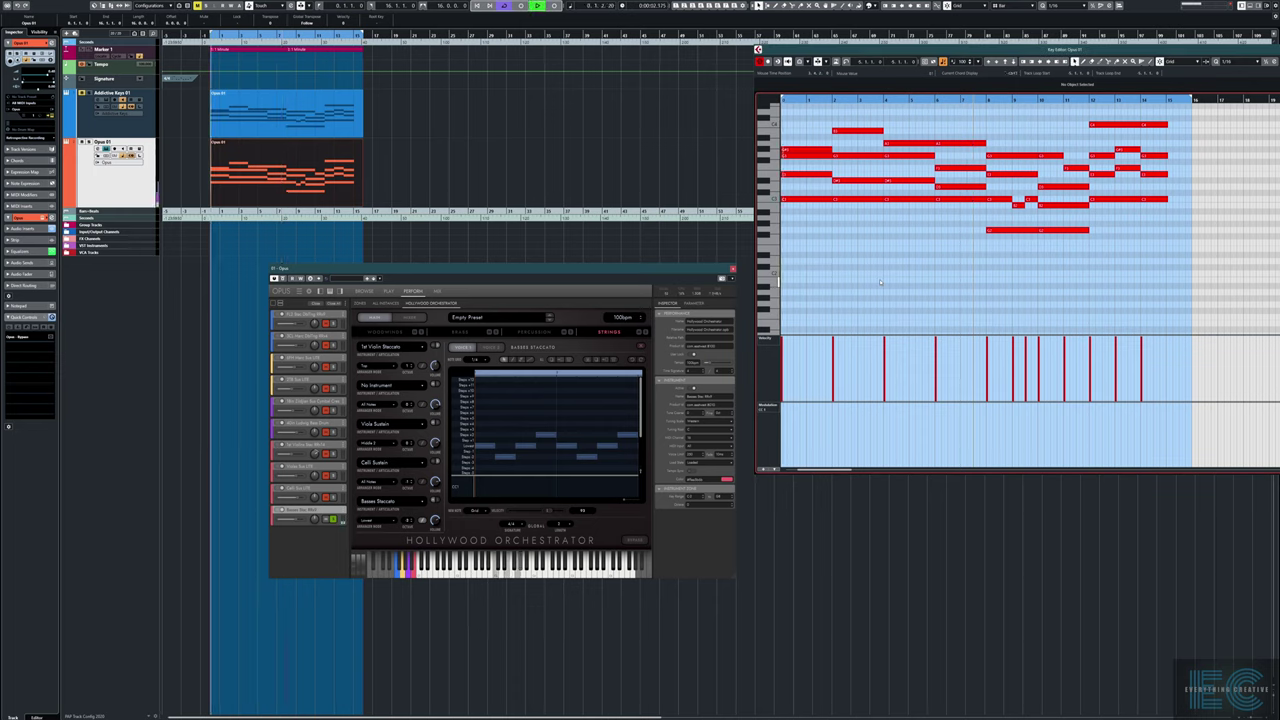
pyautogui.moveTo(434, 521); pyautogui.dragTo(434, 510)
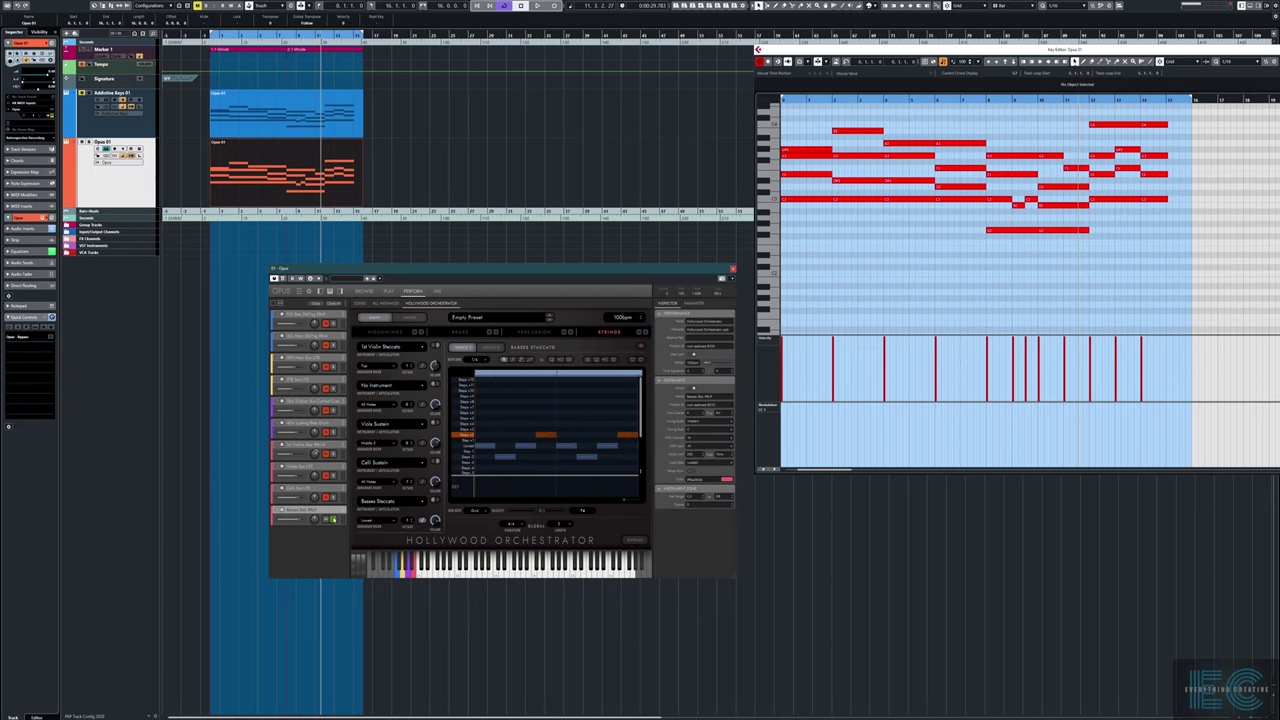
# Play the full arrangement and review the instruments loaded in the percussion, brass and woodwind sections
pyautogui.press('space')
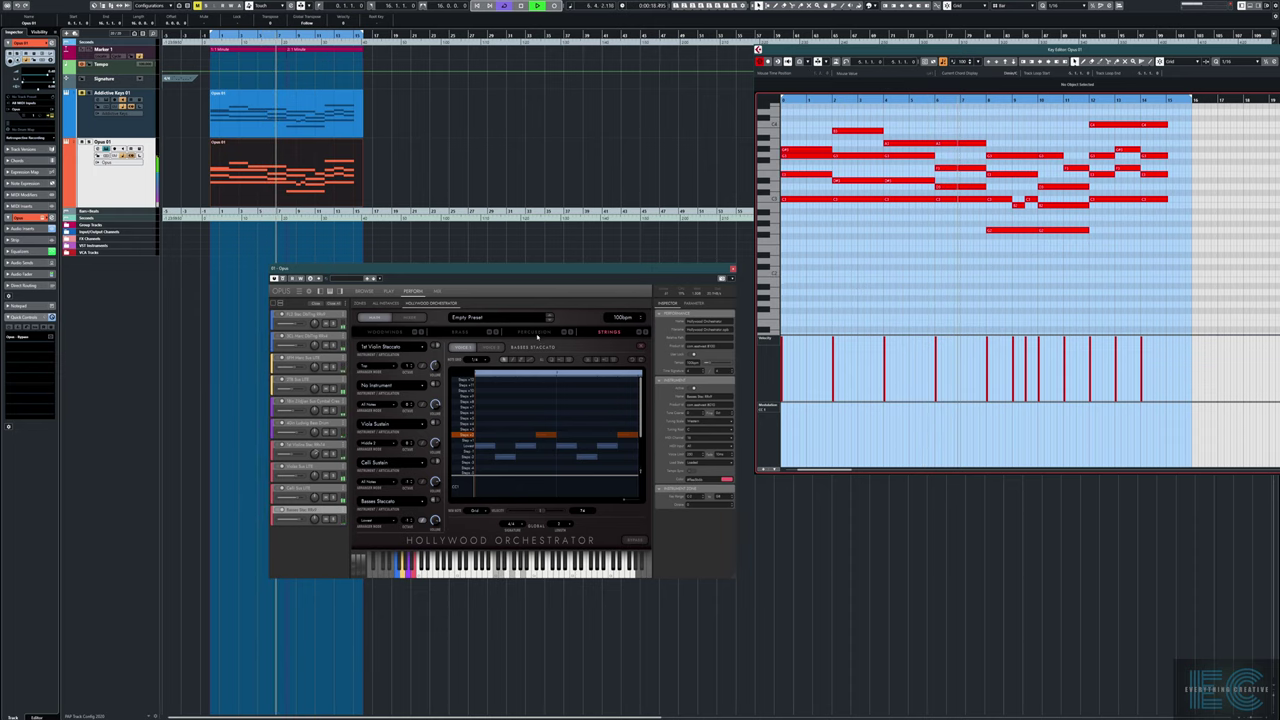
pyautogui.click(563, 333)
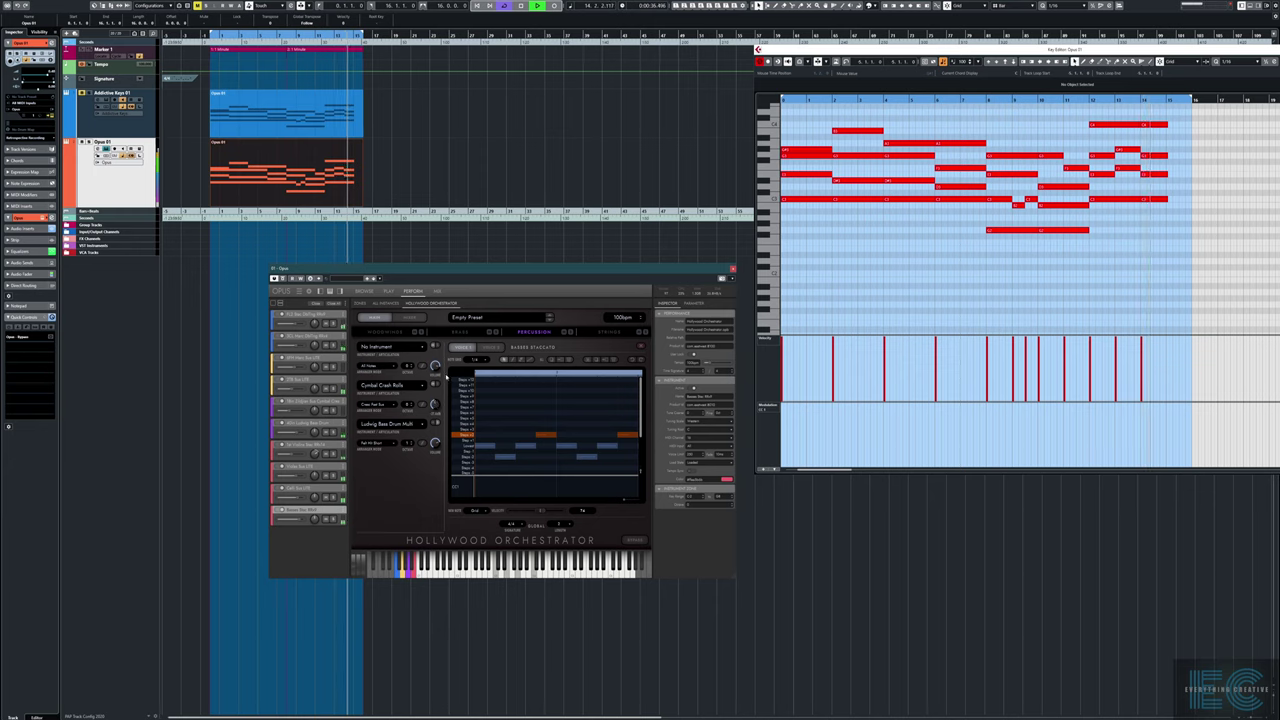
pyautogui.click(463, 332)
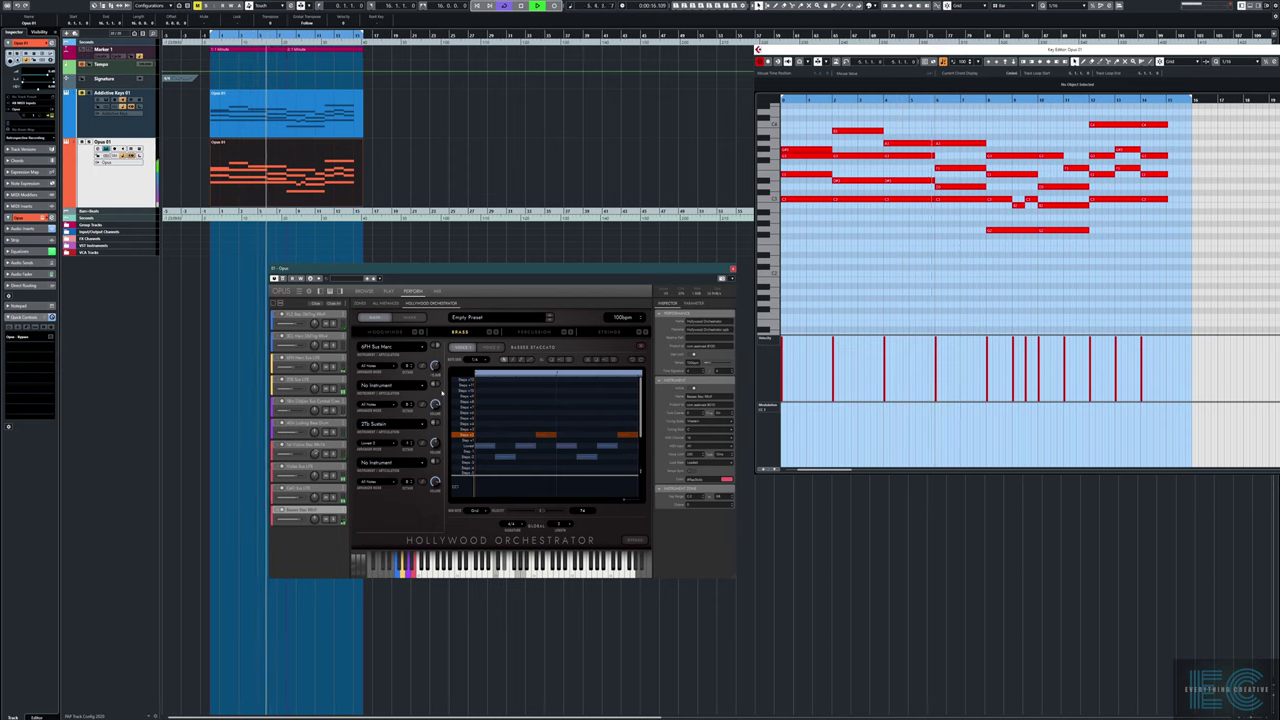
pyautogui.click(387, 332)
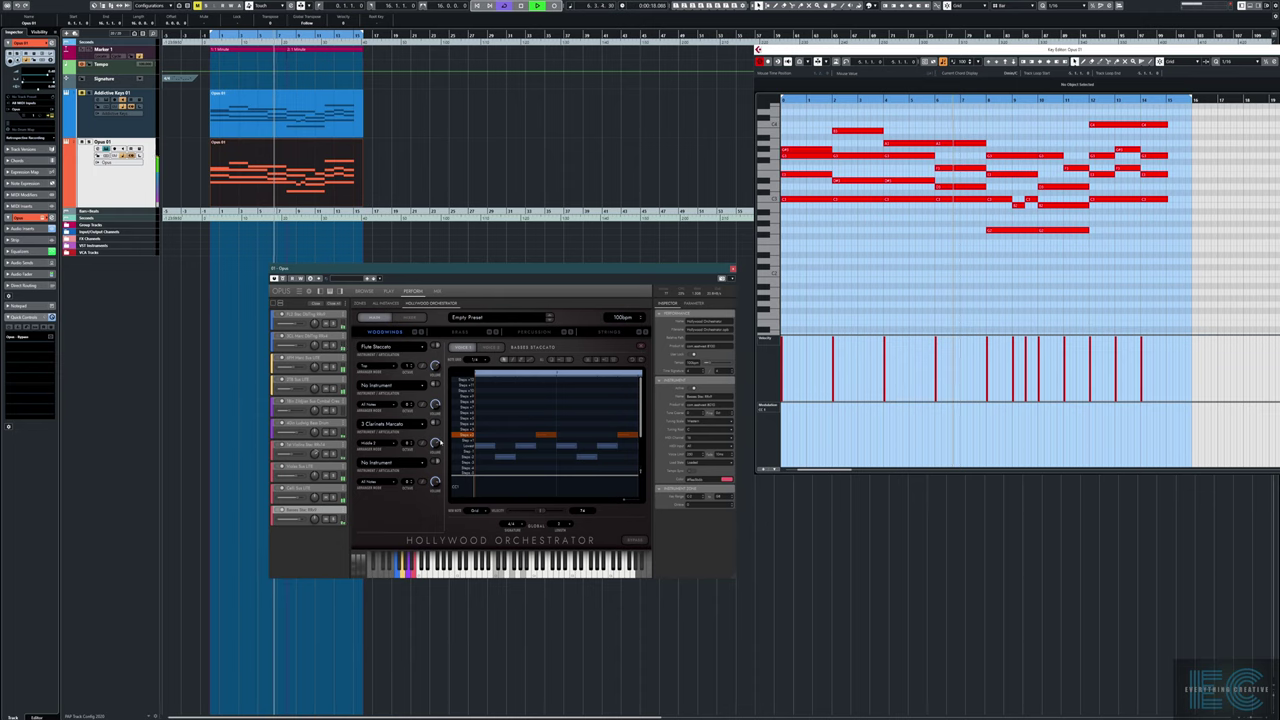
# Load Harp Bisbigliando in the first percussion slot and display the percussion section's pattern overview
pyautogui.click(530, 332)
pyautogui.click(389, 348)
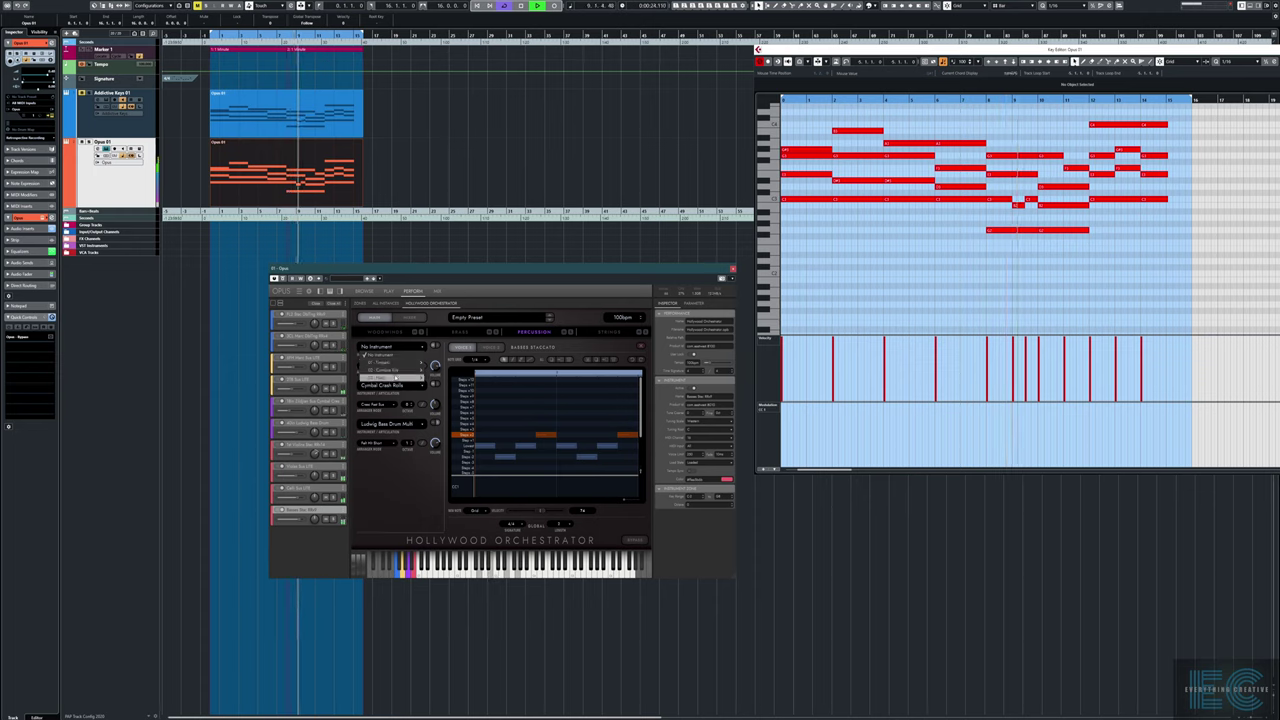
pyautogui.moveTo(421, 377)
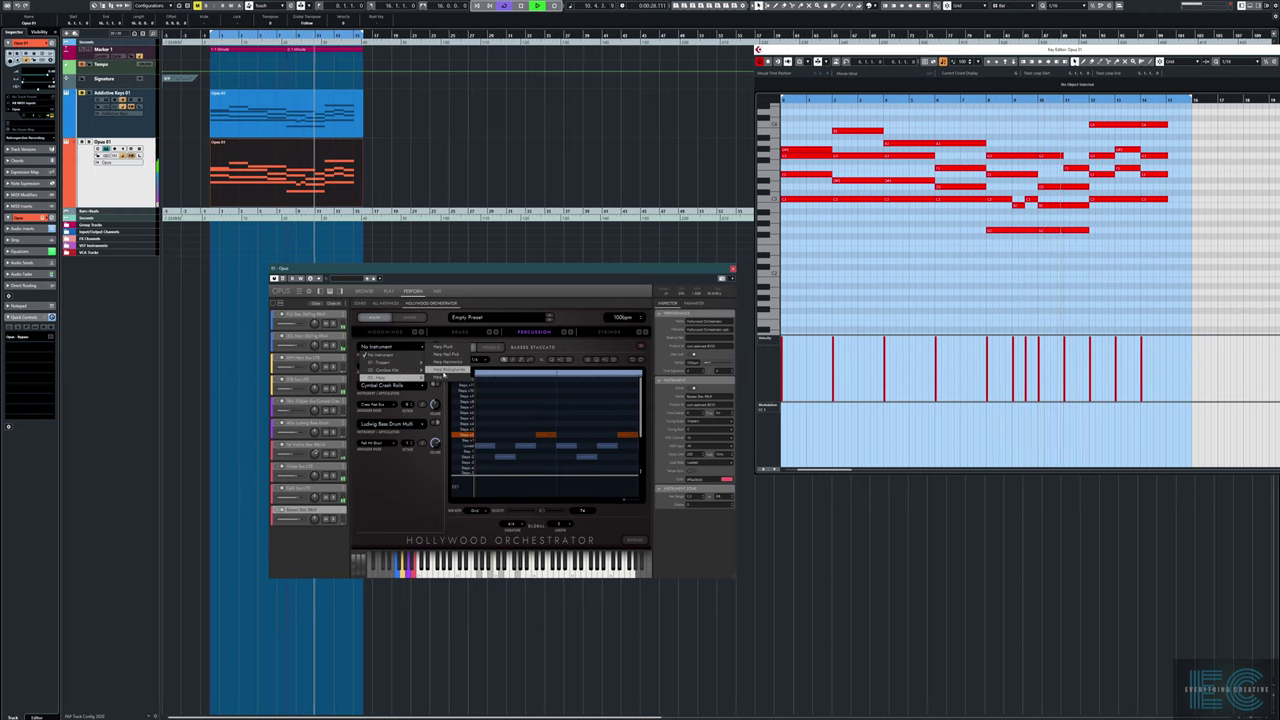
pyautogui.click(449, 370)
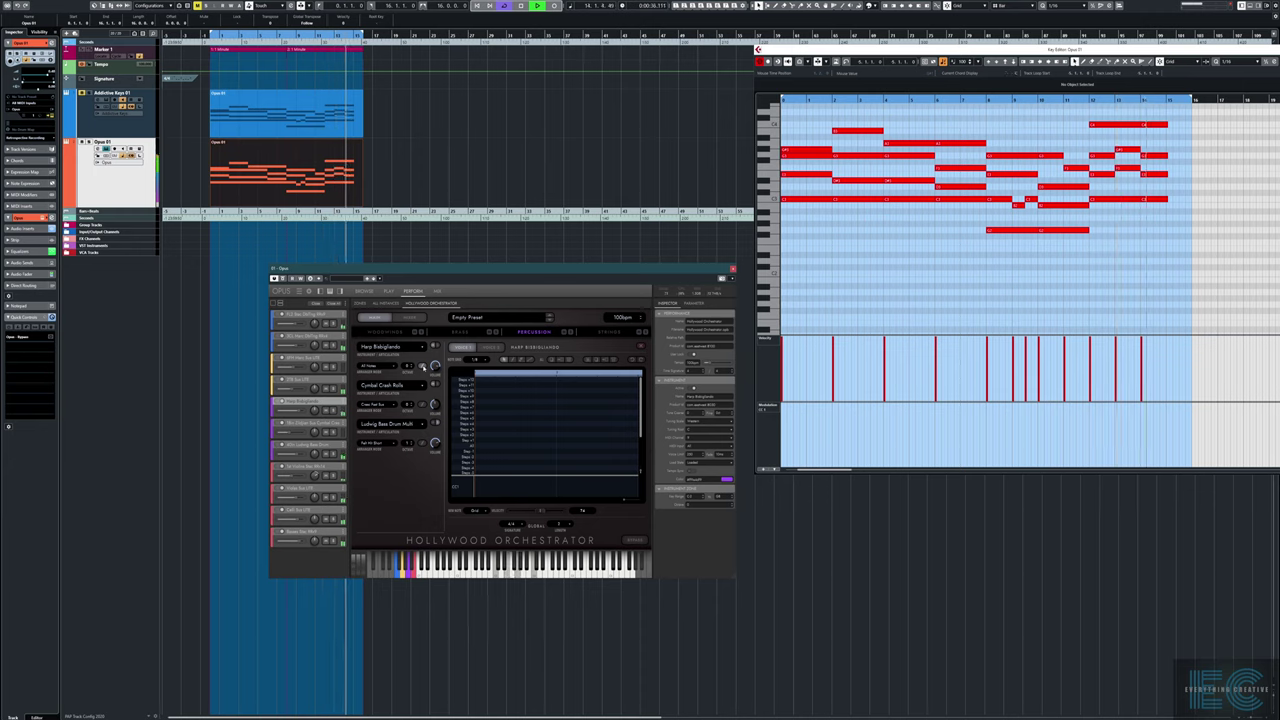
pyautogui.click(451, 346)
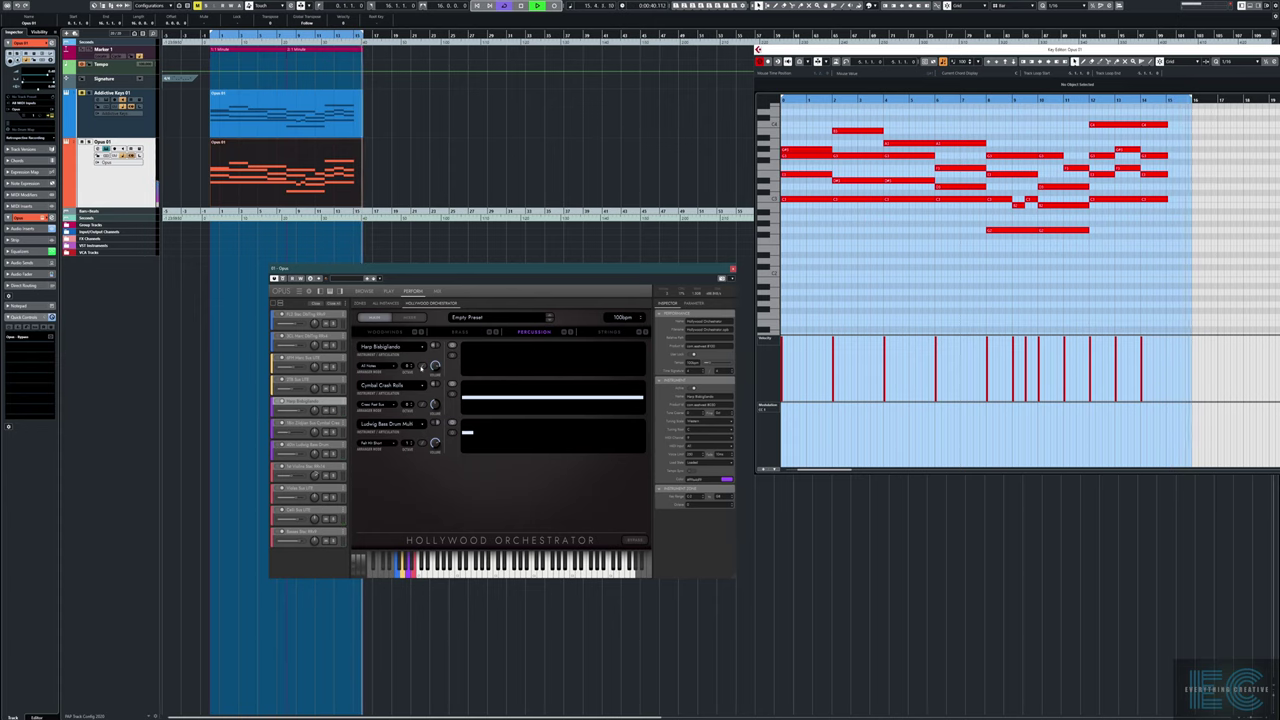
# Open the Harp Bisbigliando pattern and draw two notes in the All row, one at the start and one before the midpoint
pyautogui.click(451, 346)
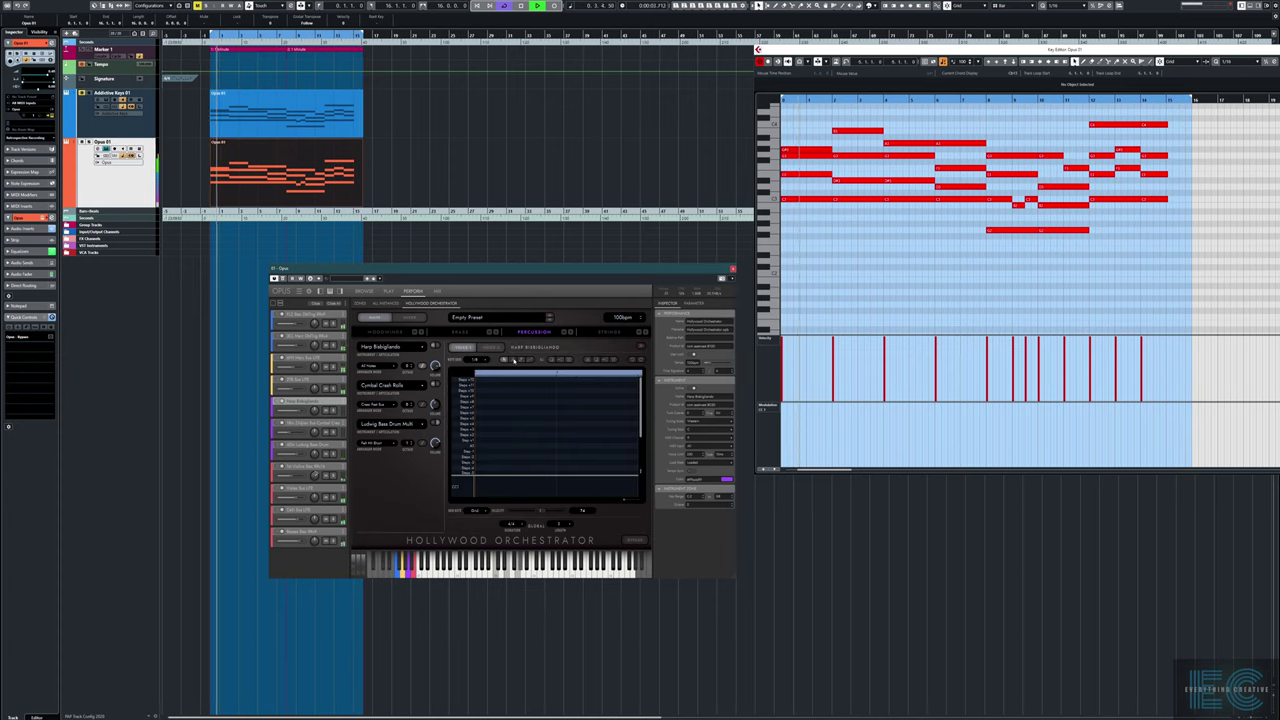
pyautogui.click(480, 446)
pyautogui.click(540, 445)
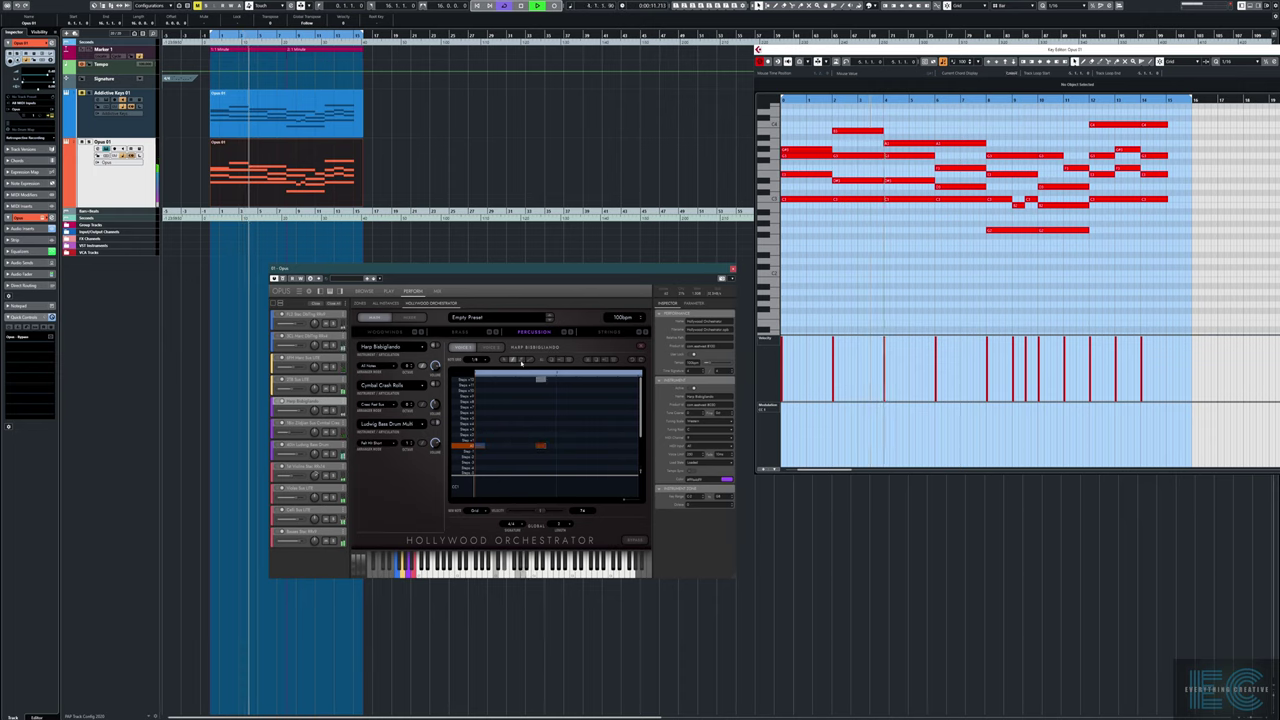
pyautogui.click(504, 359)
pyautogui.click(481, 446)
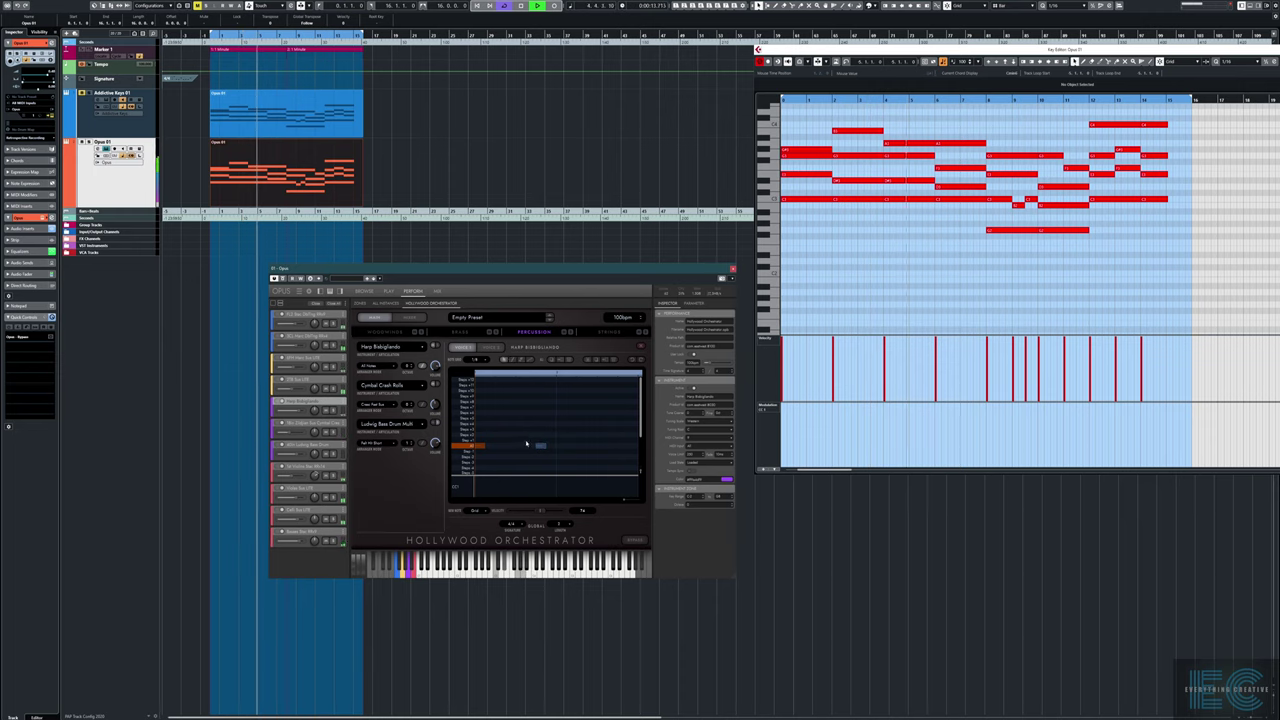
pyautogui.click(513, 359)
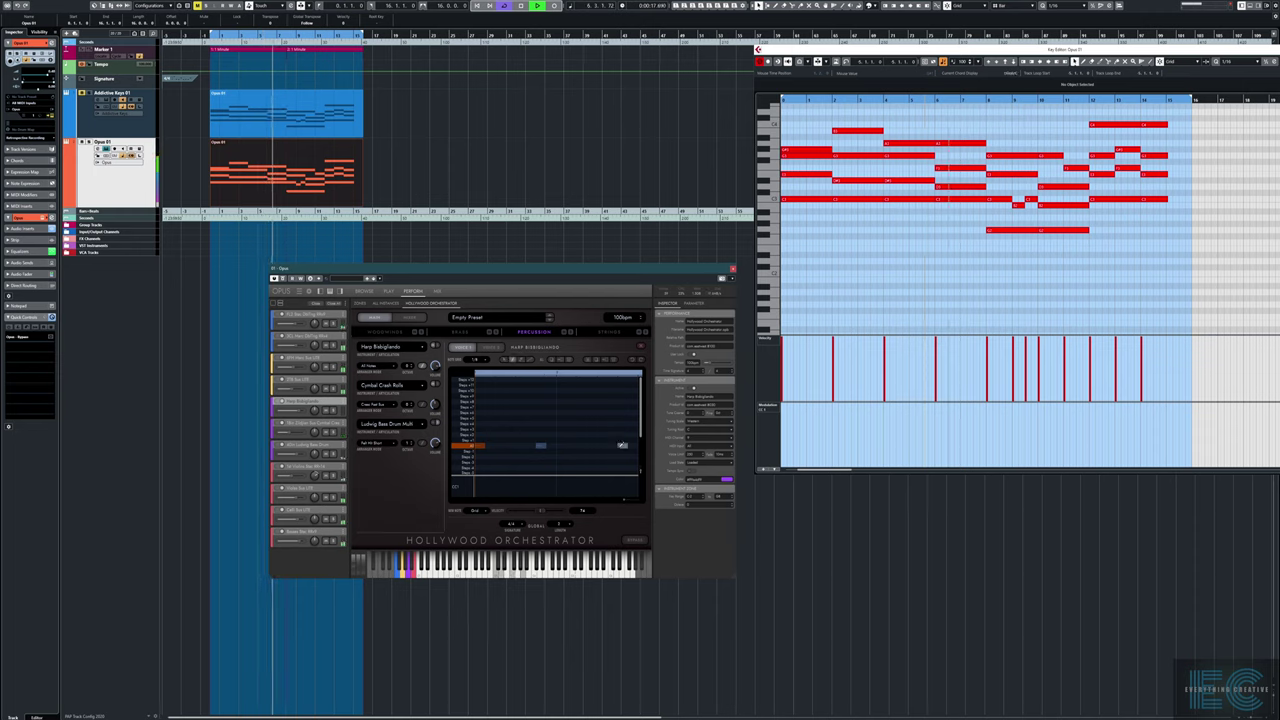
pyautogui.click(412, 368)
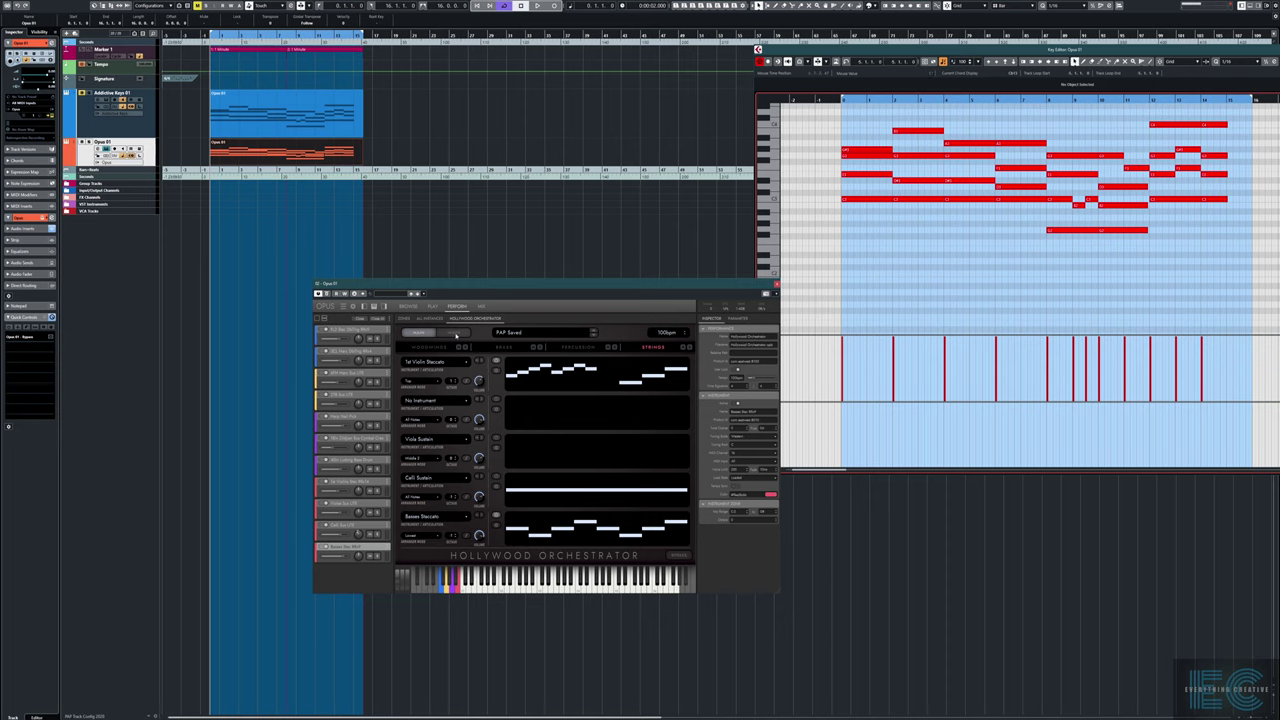
# Show the Hollywood Orchestrator mixer and mute the woodwinds, brass and percussion sections with their coloured keyswitches
pyautogui.click(455, 333)
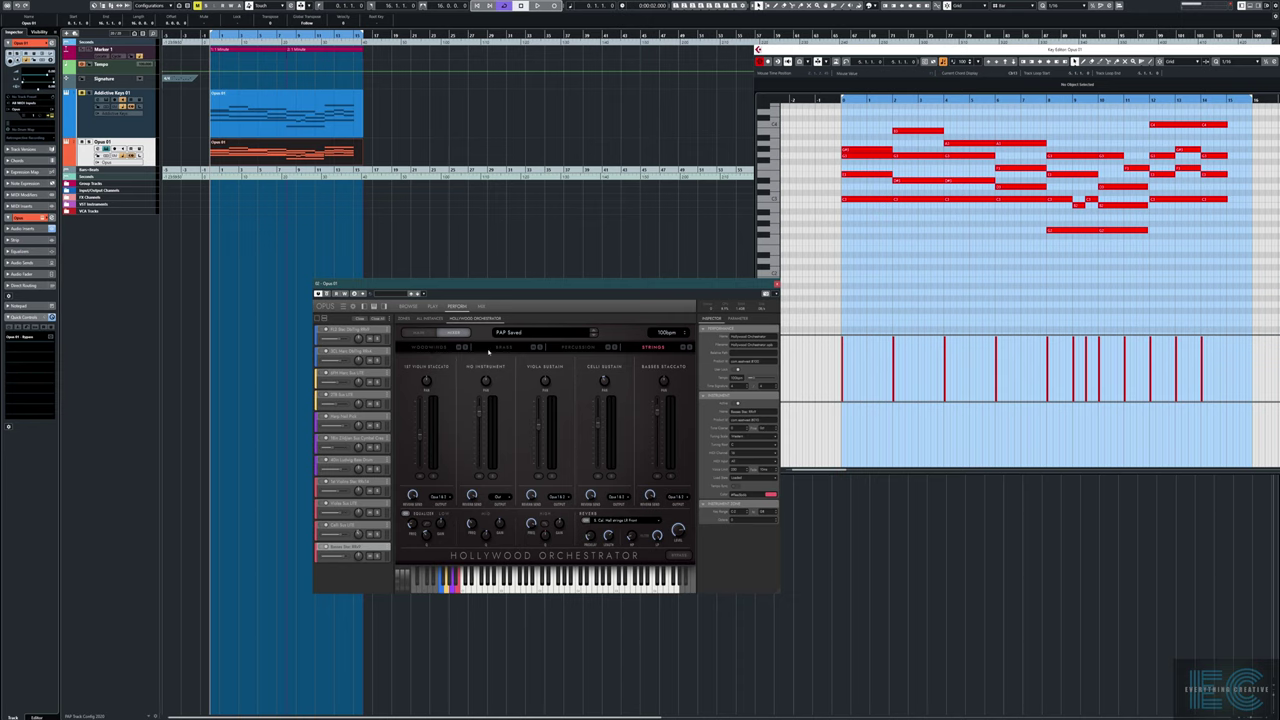
pyautogui.click(441, 590)
pyautogui.click(441, 590)
pyautogui.click(447, 588)
pyautogui.click(447, 588)
pyautogui.click(447, 591)
pyautogui.click(447, 592)
pyautogui.click(442, 591)
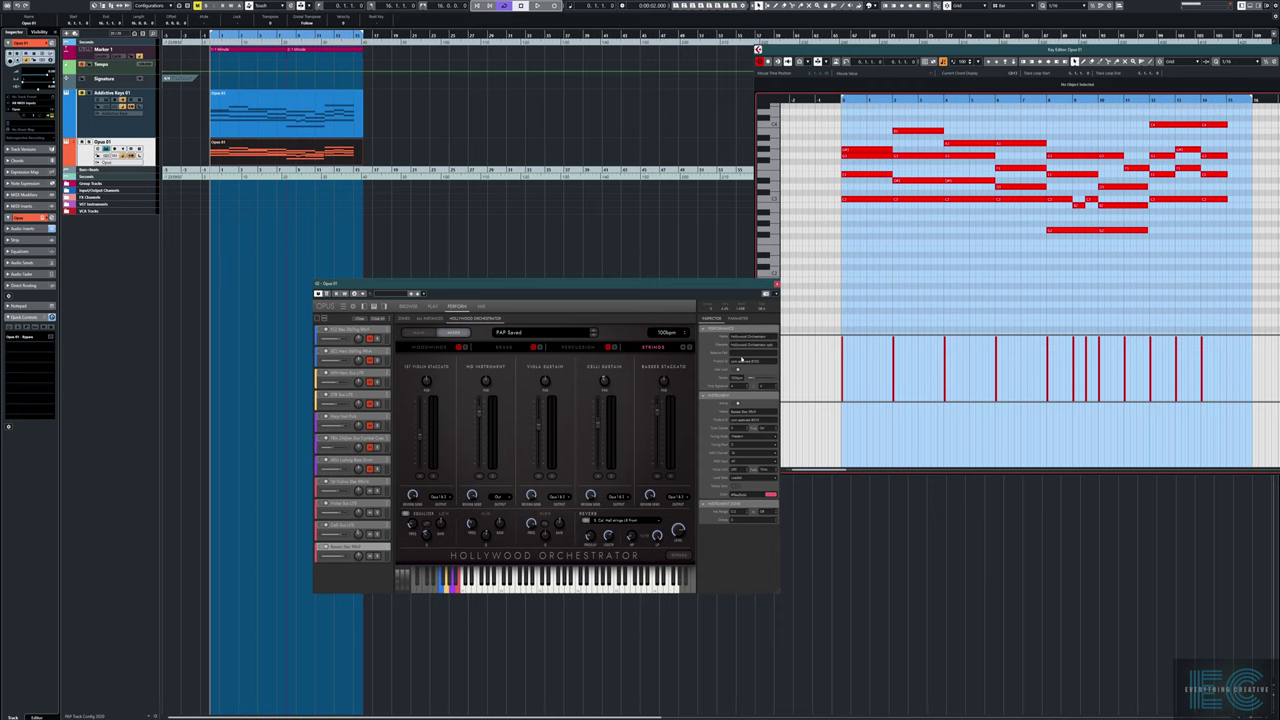
pyautogui.moveTo(744, 292); pyautogui.dragTo(711, 296)
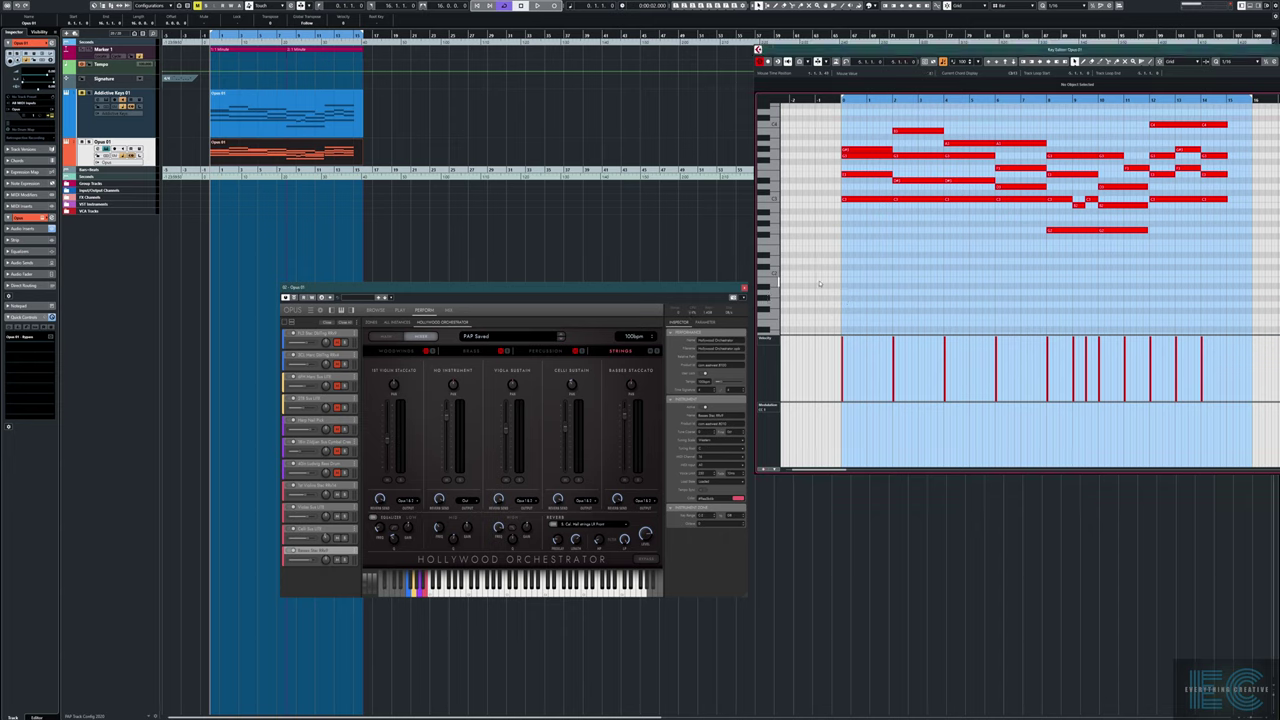
# Play the arrangement while reviewing the mixer channels of the strings, percussion and woodwinds sections
pyautogui.press('space')
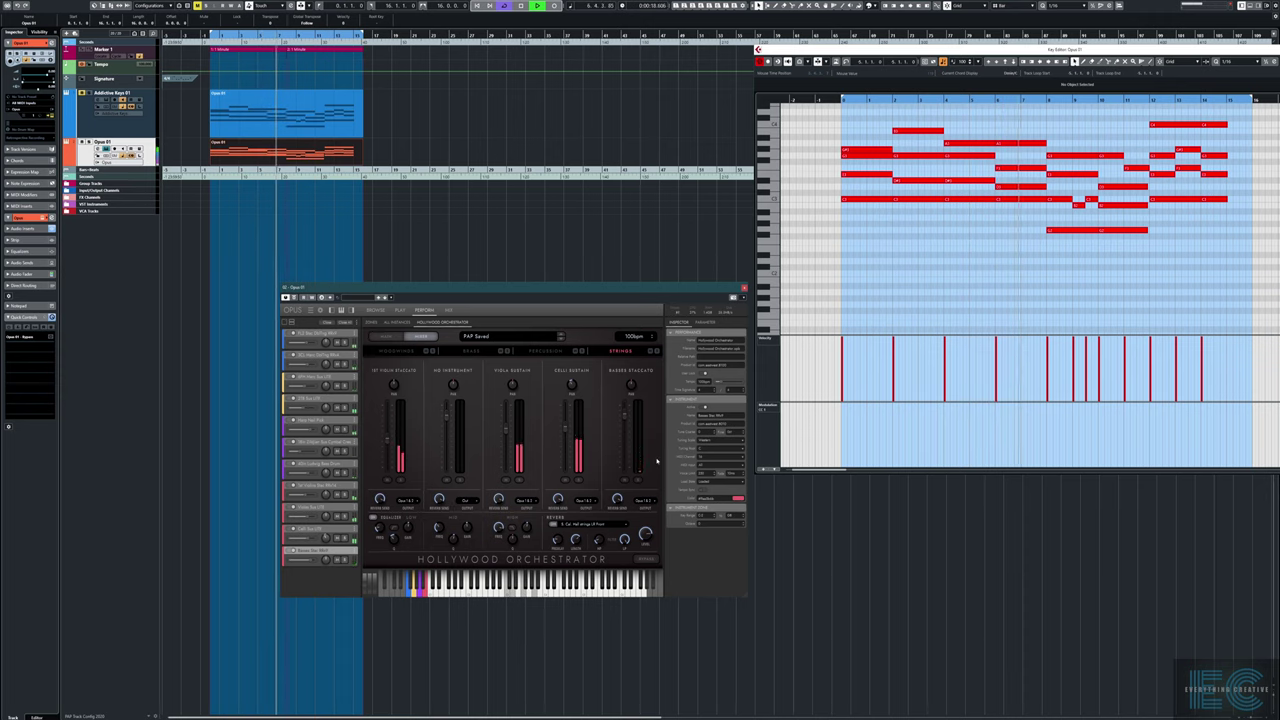
pyautogui.click(545, 351)
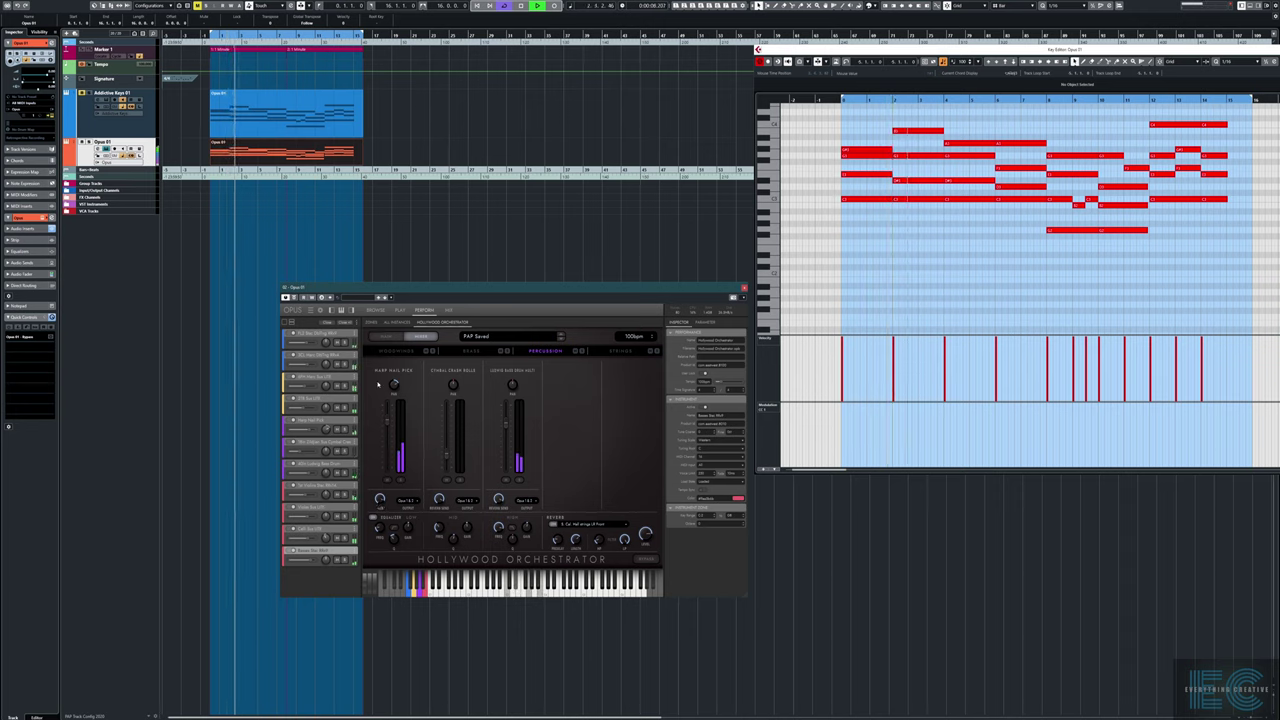
pyautogui.click(621, 351)
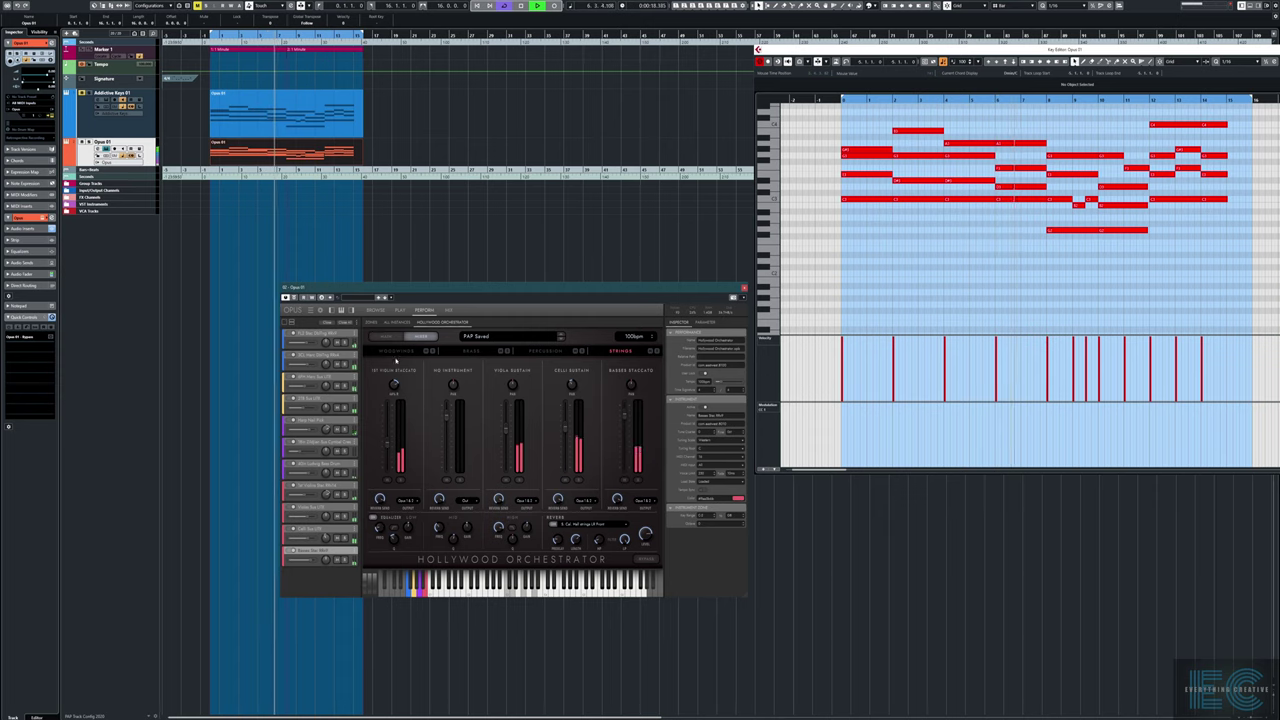
pyautogui.click(395, 351)
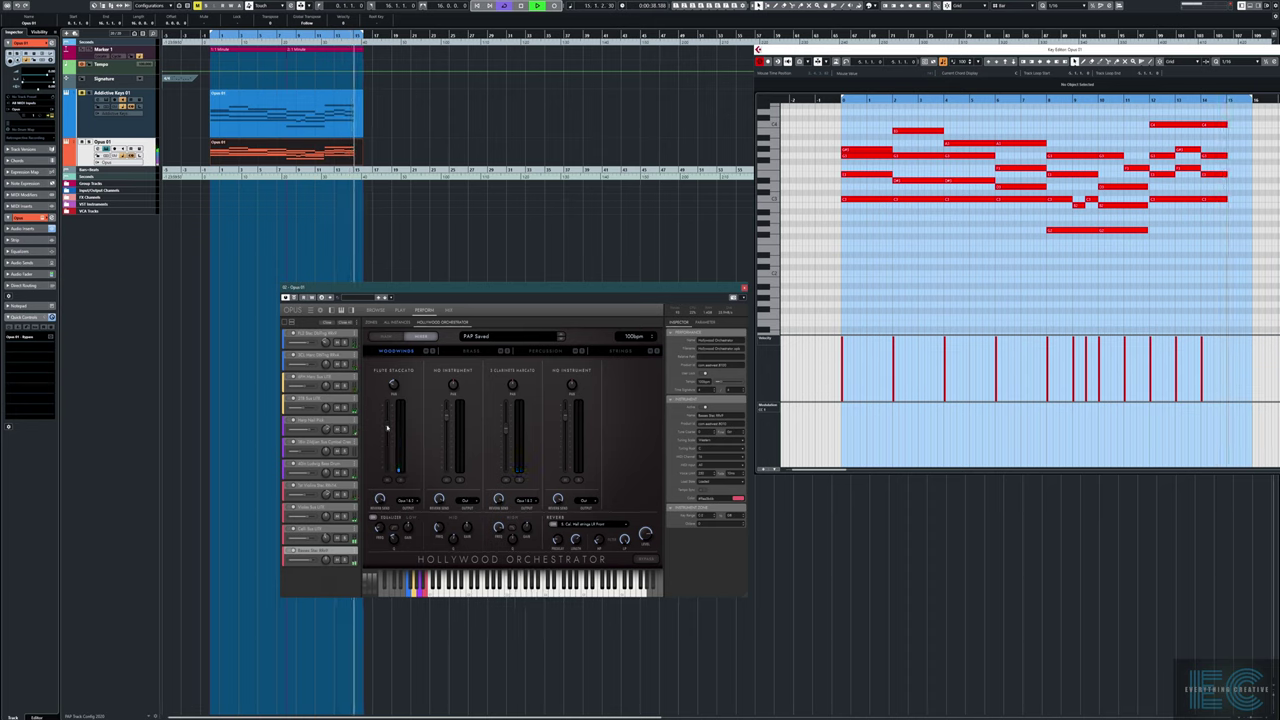
pyautogui.press('space')
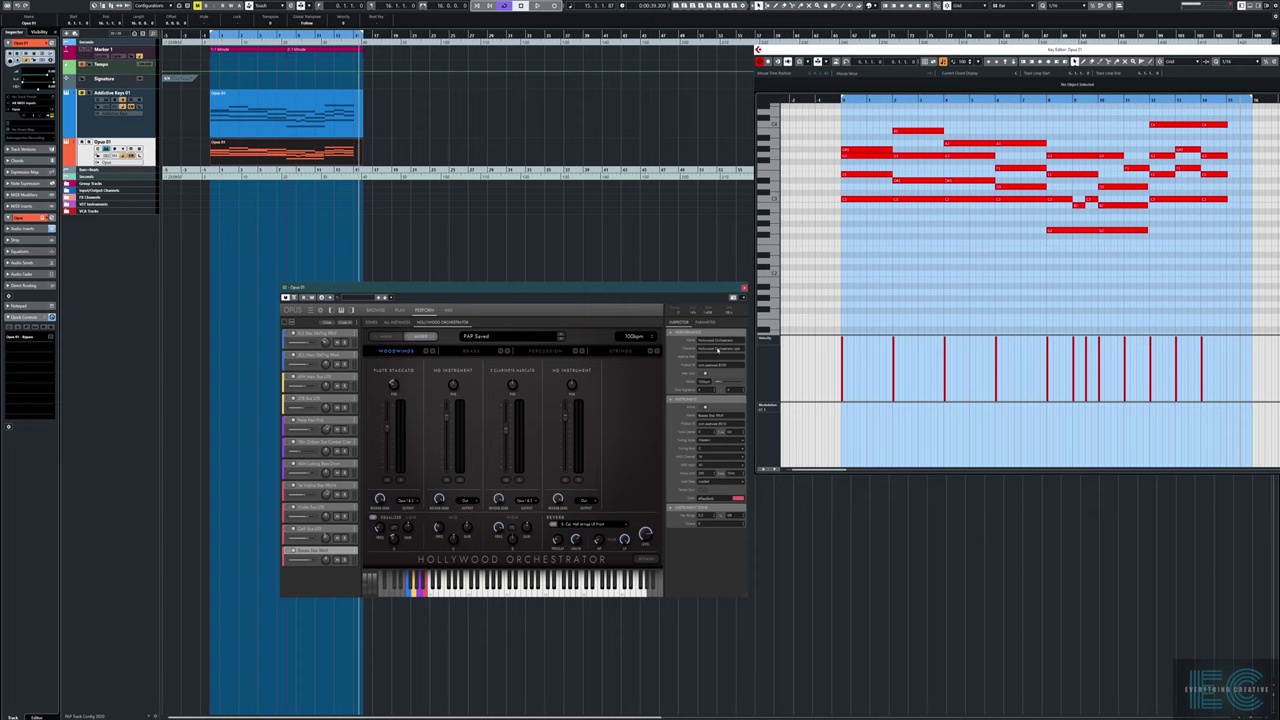
pyautogui.click(855, 292)
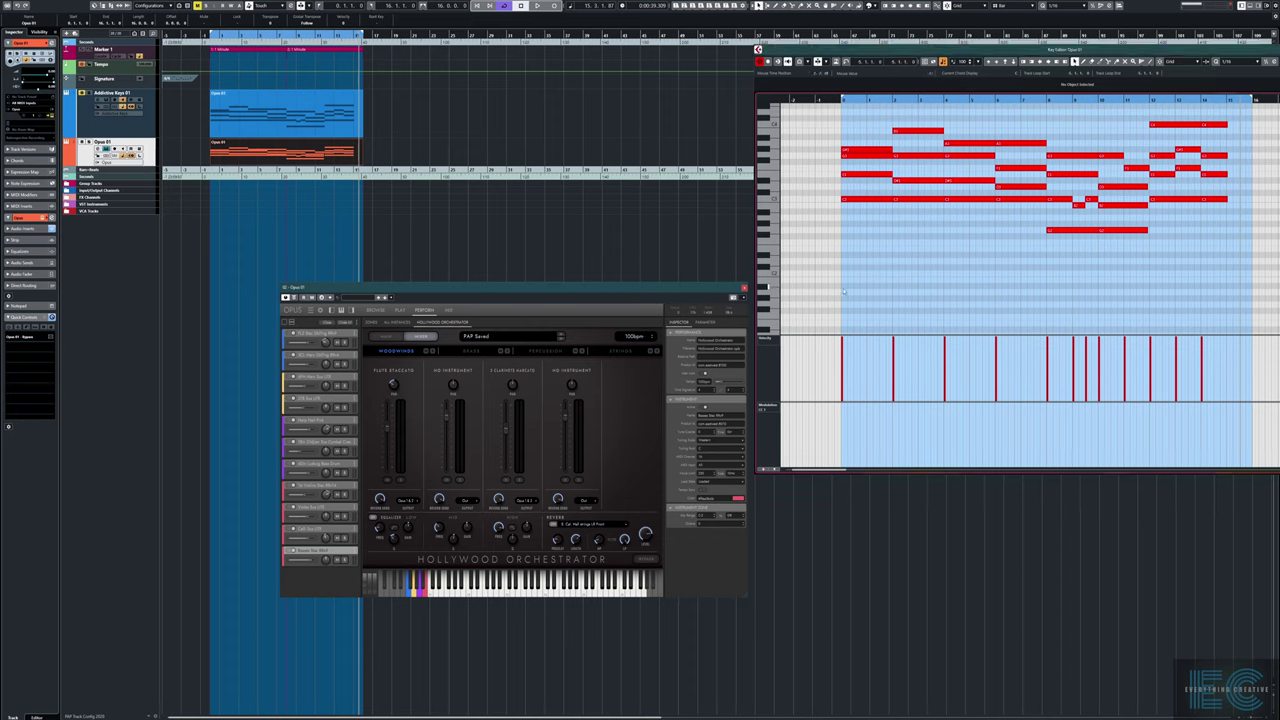
pyautogui.press('space')
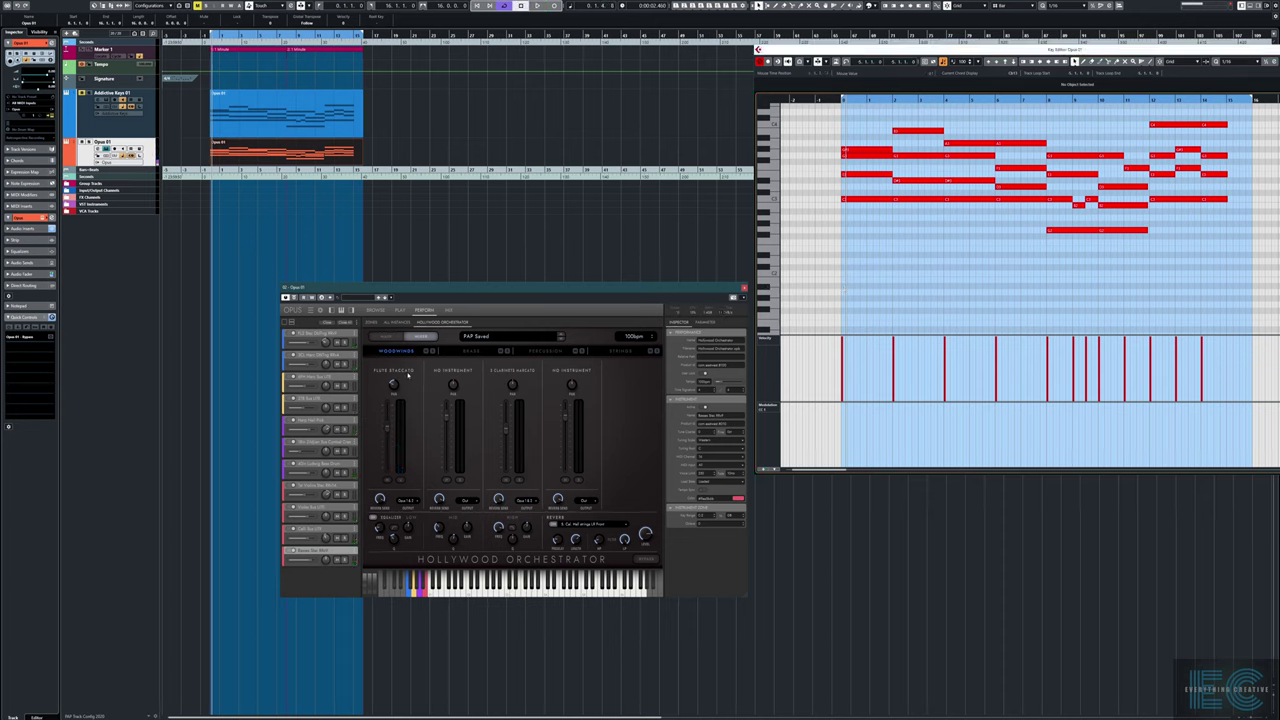
# Browse the ostinato and score presets and load Black Knight 02 from the Black Knight category
pyautogui.moveTo(450, 288); pyautogui.dragTo(505, 271)
pyautogui.rightClick(459, 291)
pyautogui.click(459, 291)
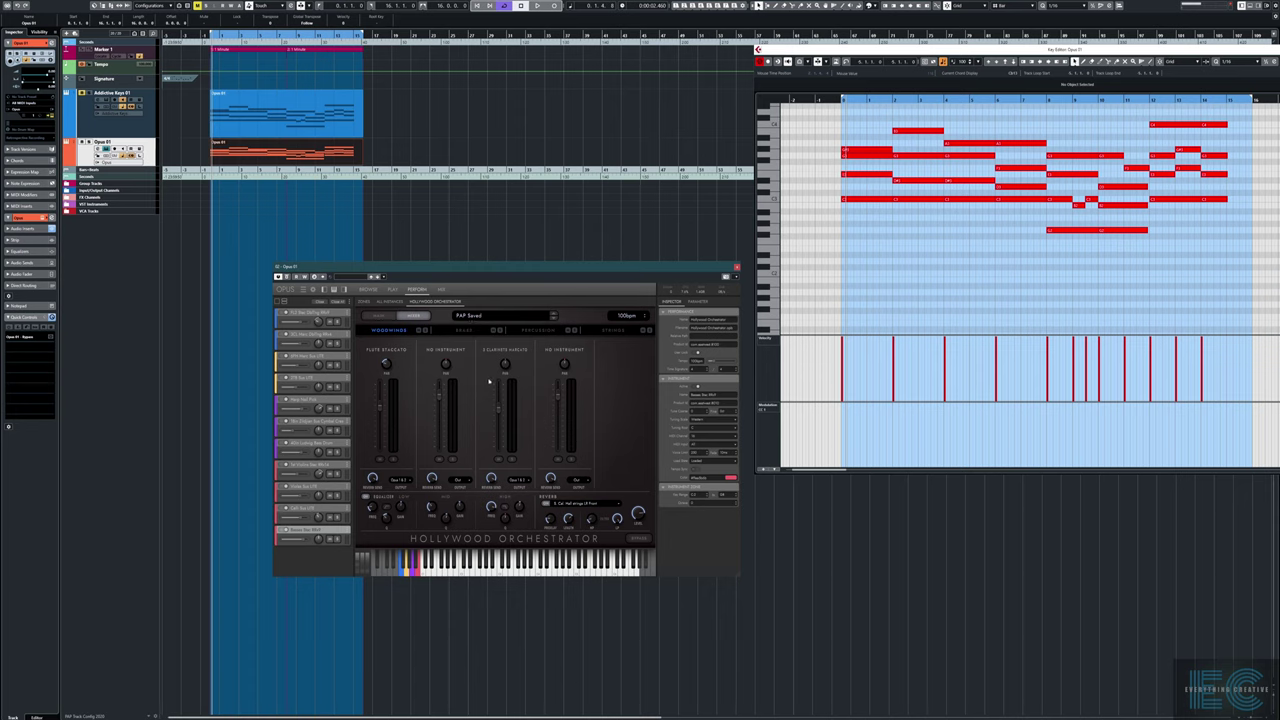
pyautogui.click(471, 317)
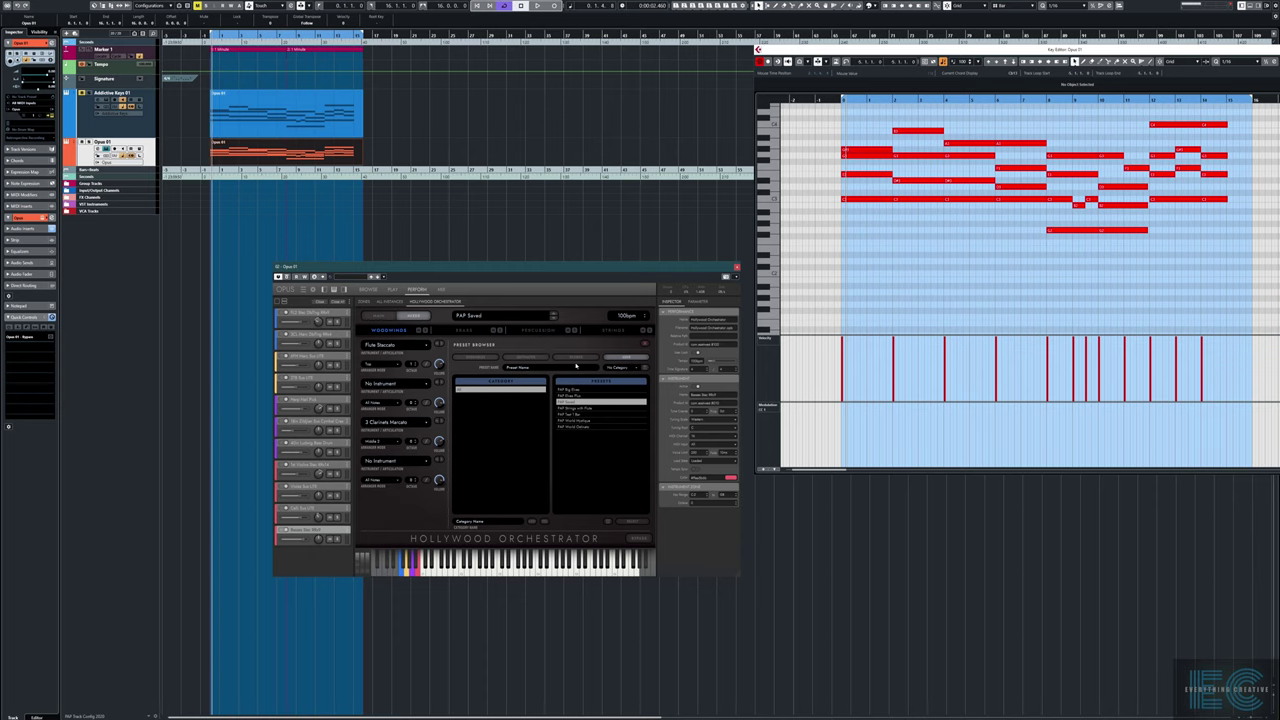
pyautogui.click(525, 358)
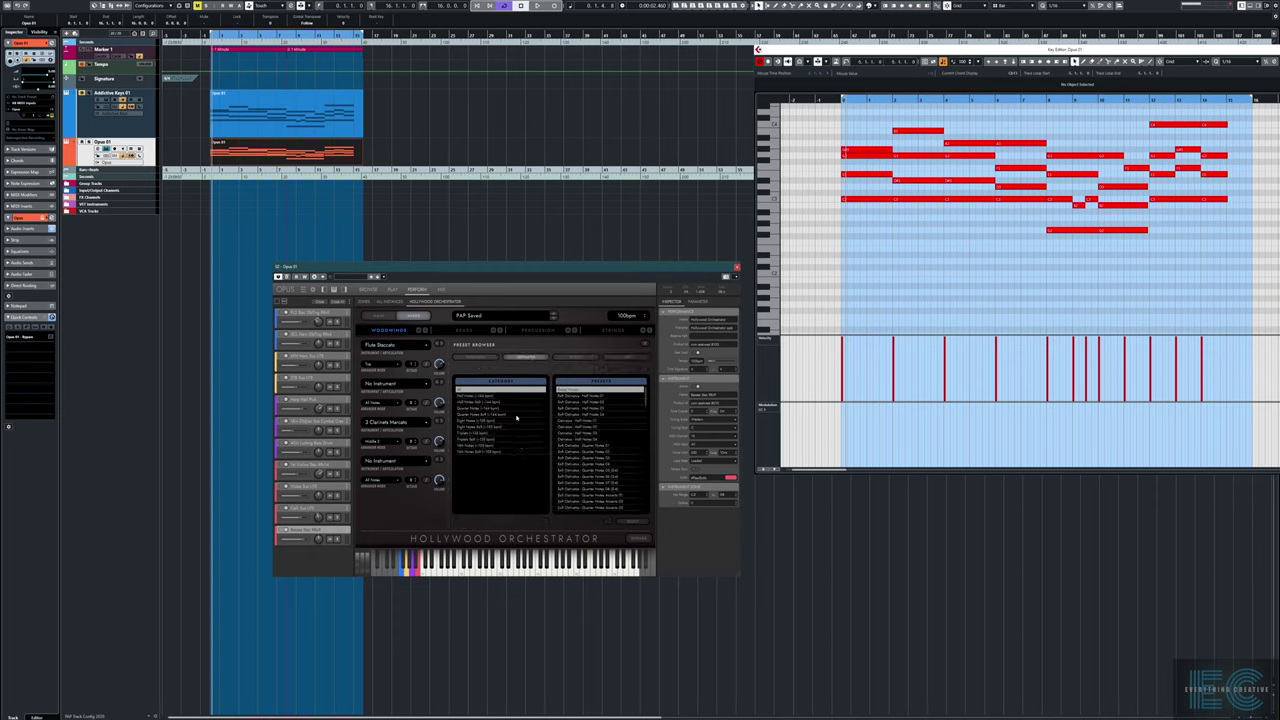
pyautogui.click(569, 358)
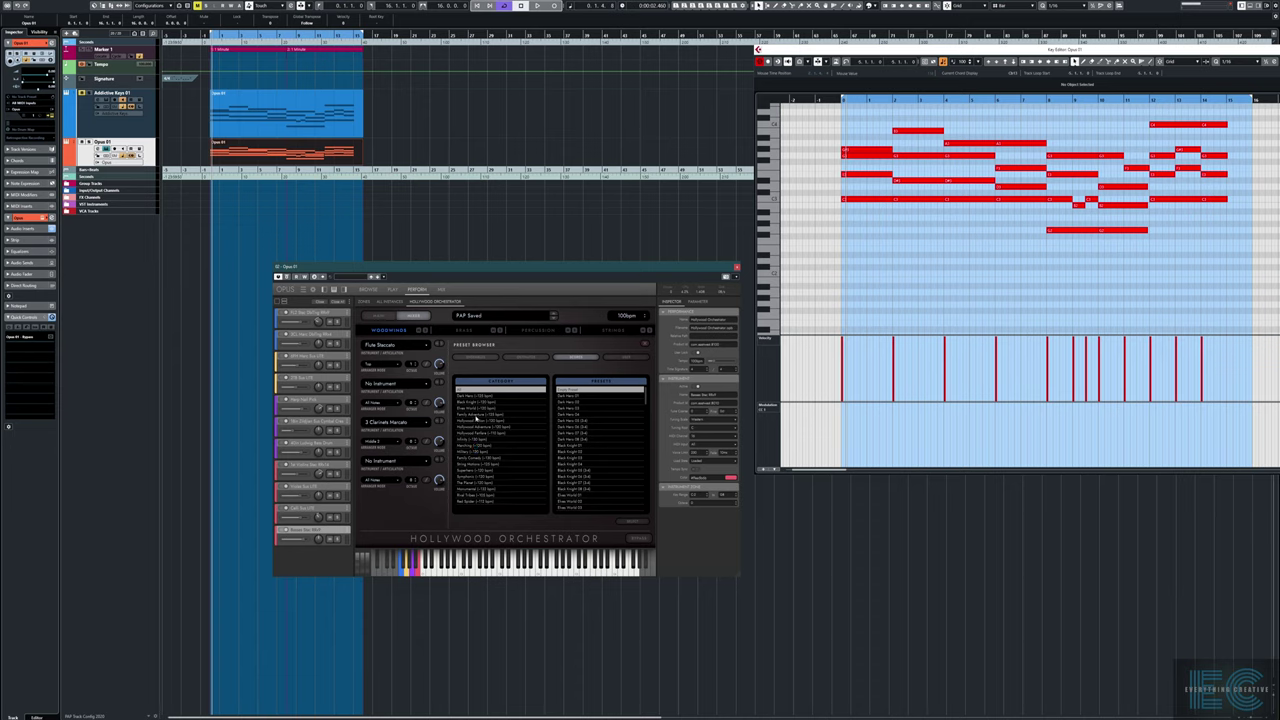
pyautogui.click(469, 403)
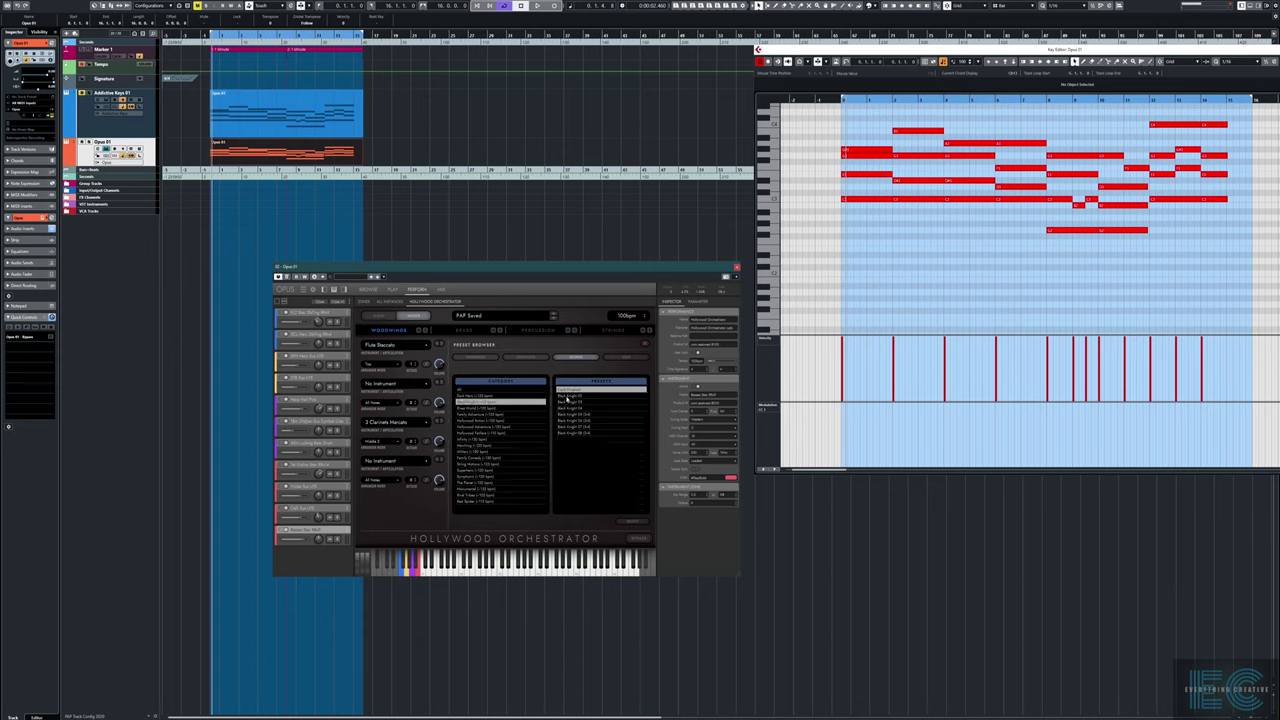
pyautogui.click(574, 396)
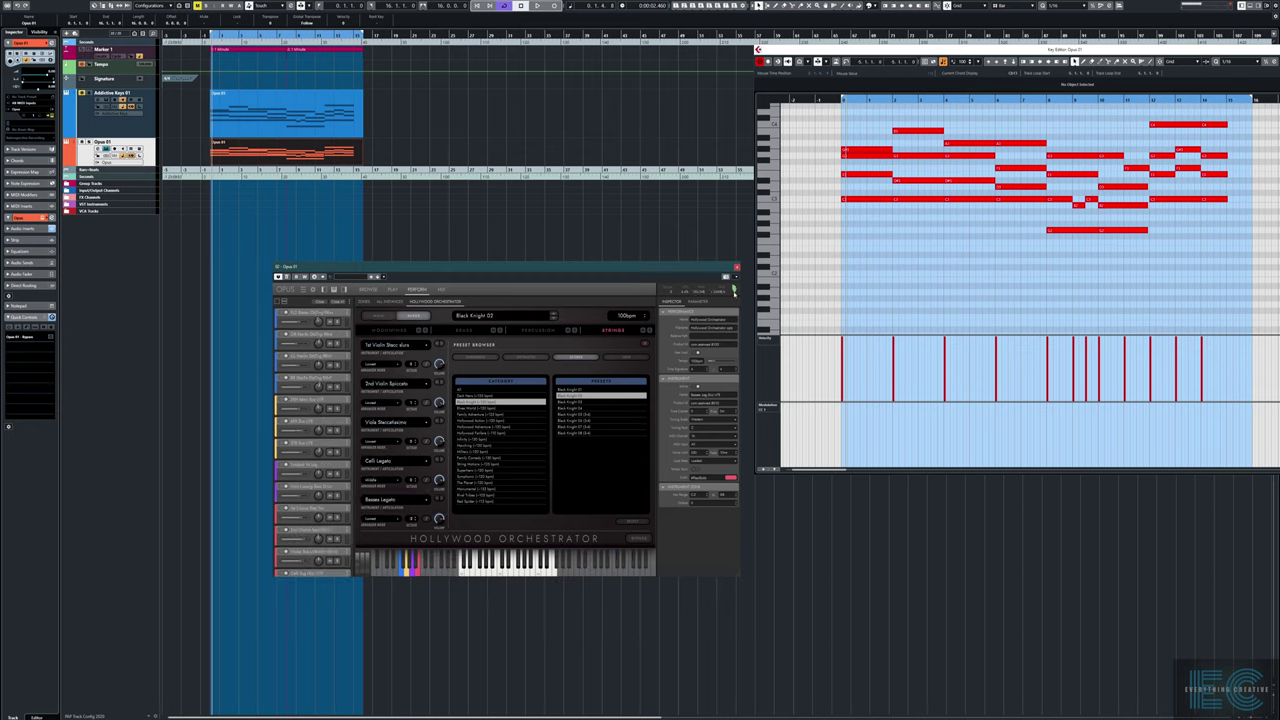
# Audition Black Knight 02 with the chord progression and inspect the 1st Violin and 2nd Violin Spiccato patterns
pyautogui.click(499, 568)
pyautogui.click(516, 569)
pyautogui.click(496, 571)
pyautogui.click(478, 573)
pyautogui.click(468, 572)
pyautogui.click(822, 283)
pyautogui.press('space')
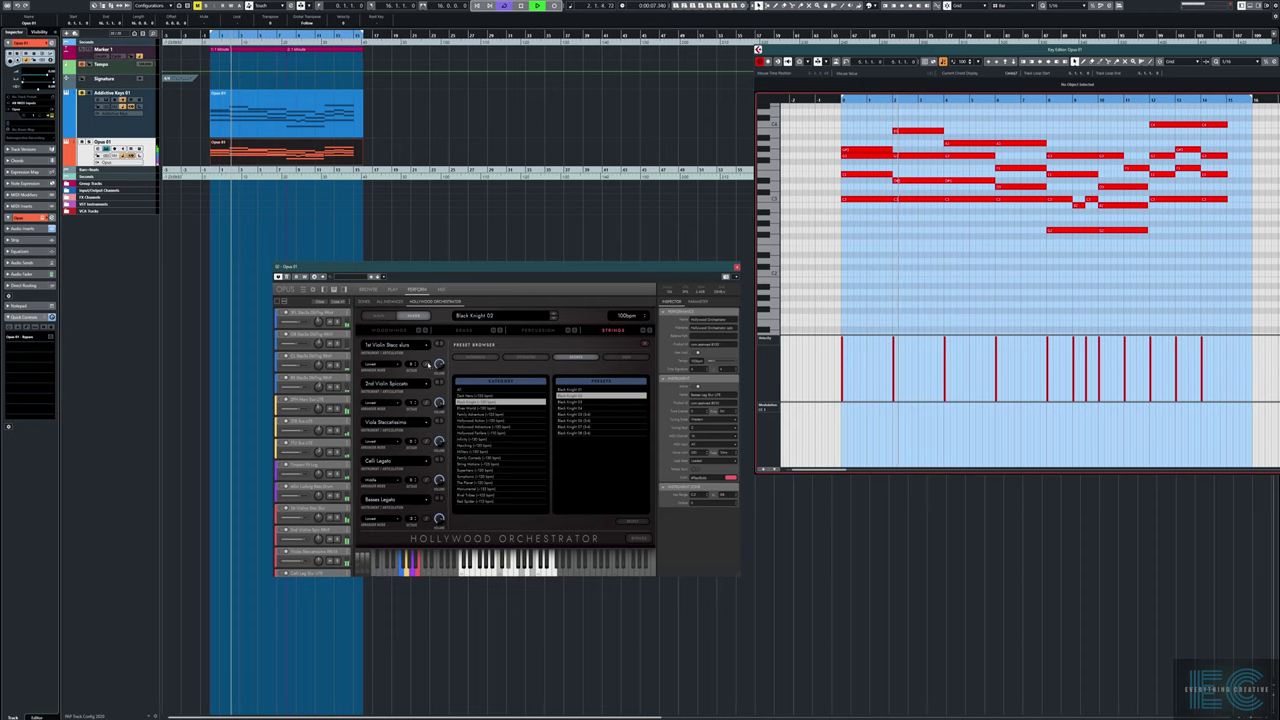
pyautogui.click(469, 362)
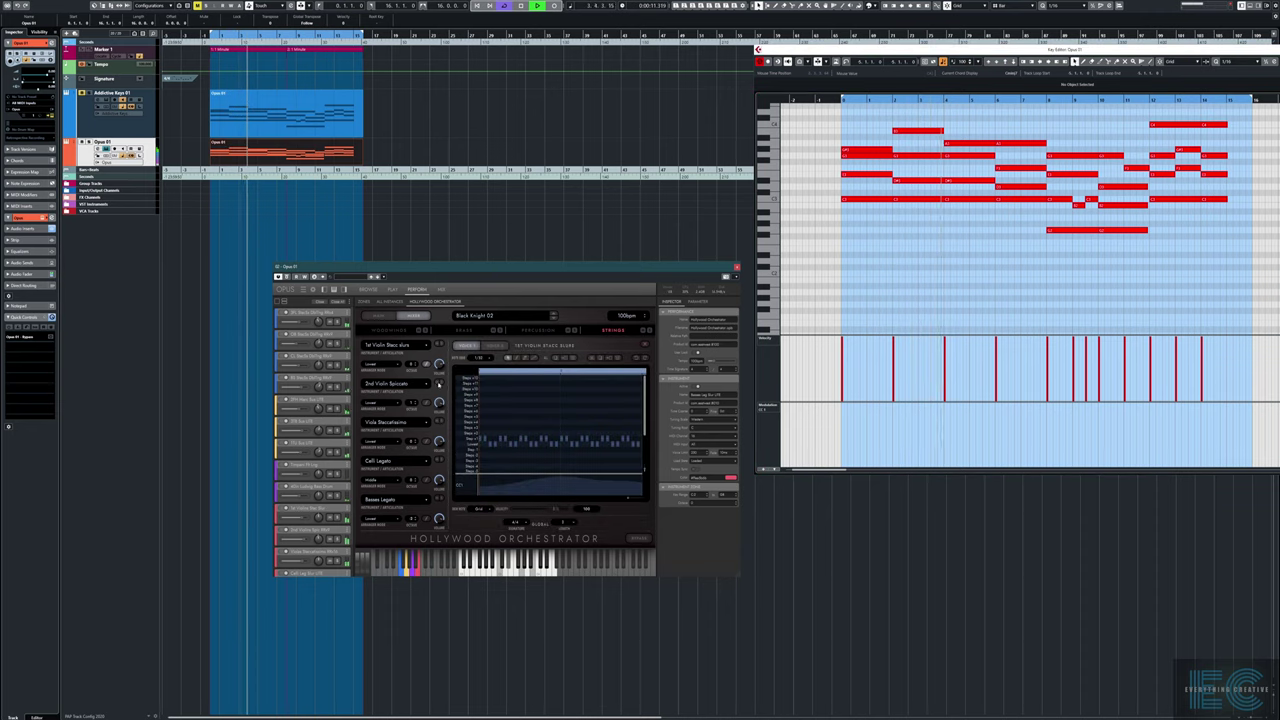
pyautogui.click(426, 402)
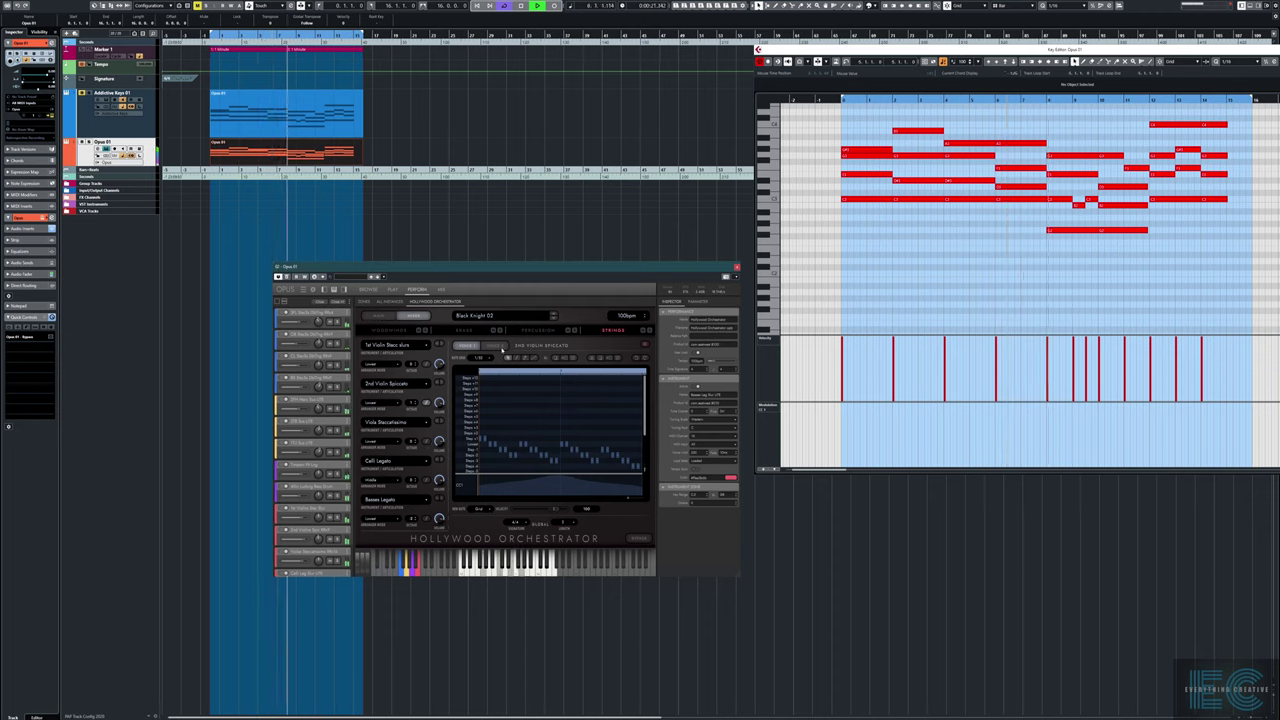
pyautogui.press('space')
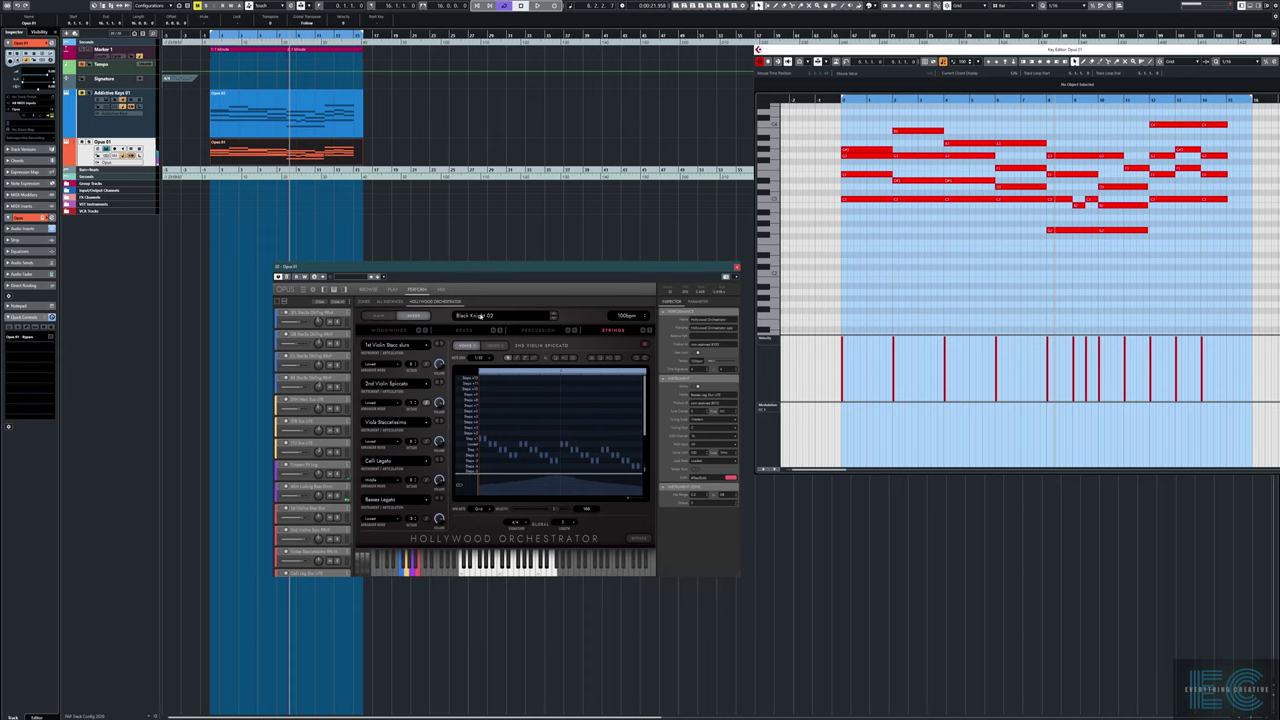
# Load the Dark Hero 04 score preset and play the chord progression from the start to audition it
pyautogui.click(481, 315)
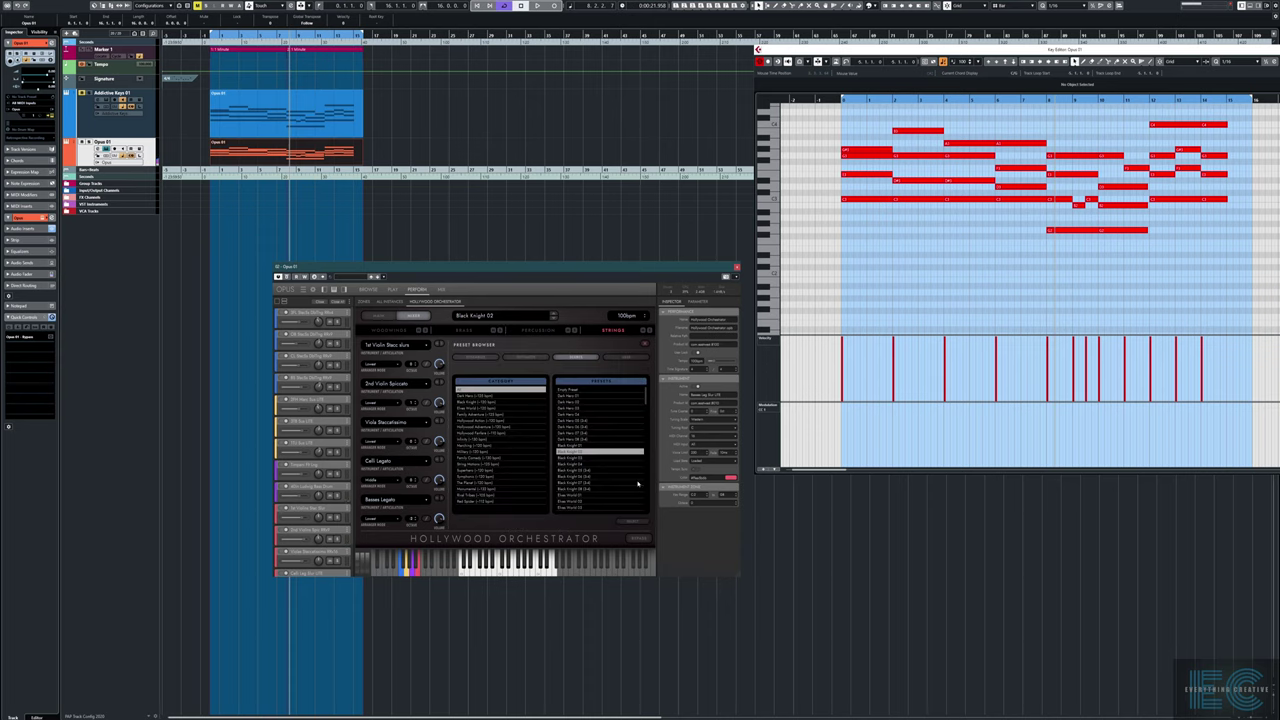
pyautogui.click(570, 413)
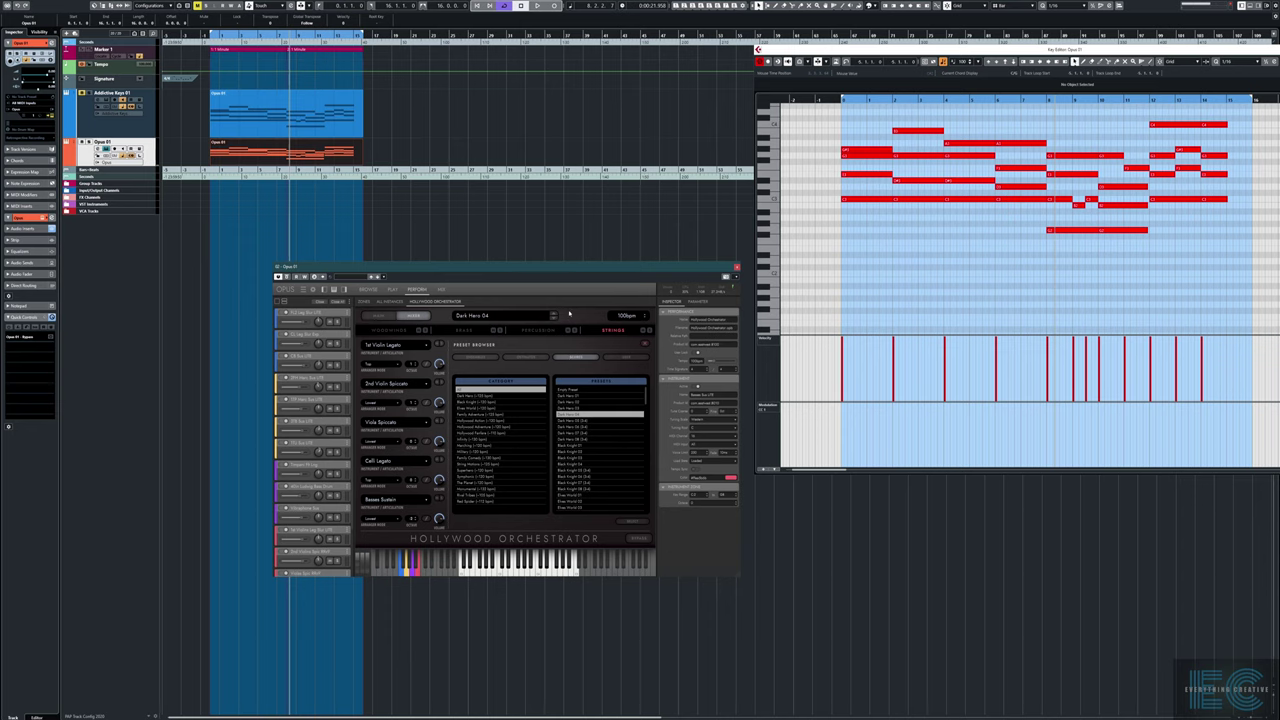
pyautogui.press('KP_1')
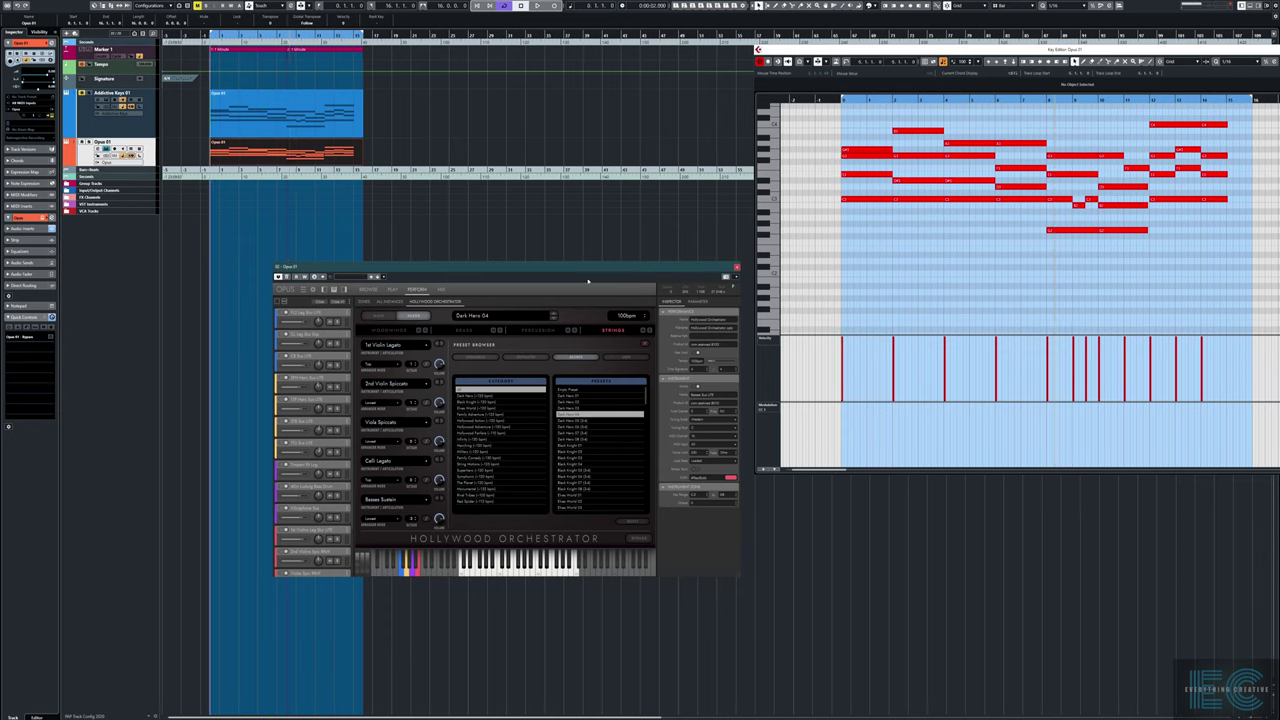
pyautogui.click(886, 273)
pyautogui.press('space')
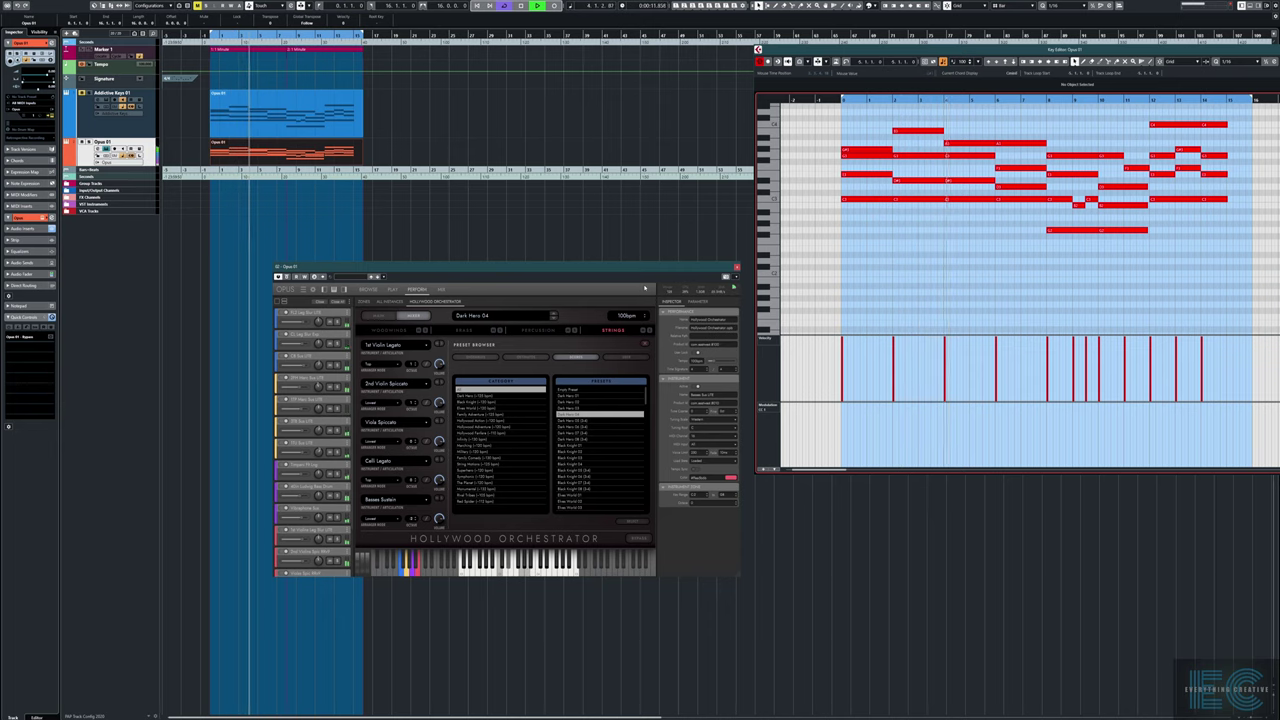
pyautogui.press('space')
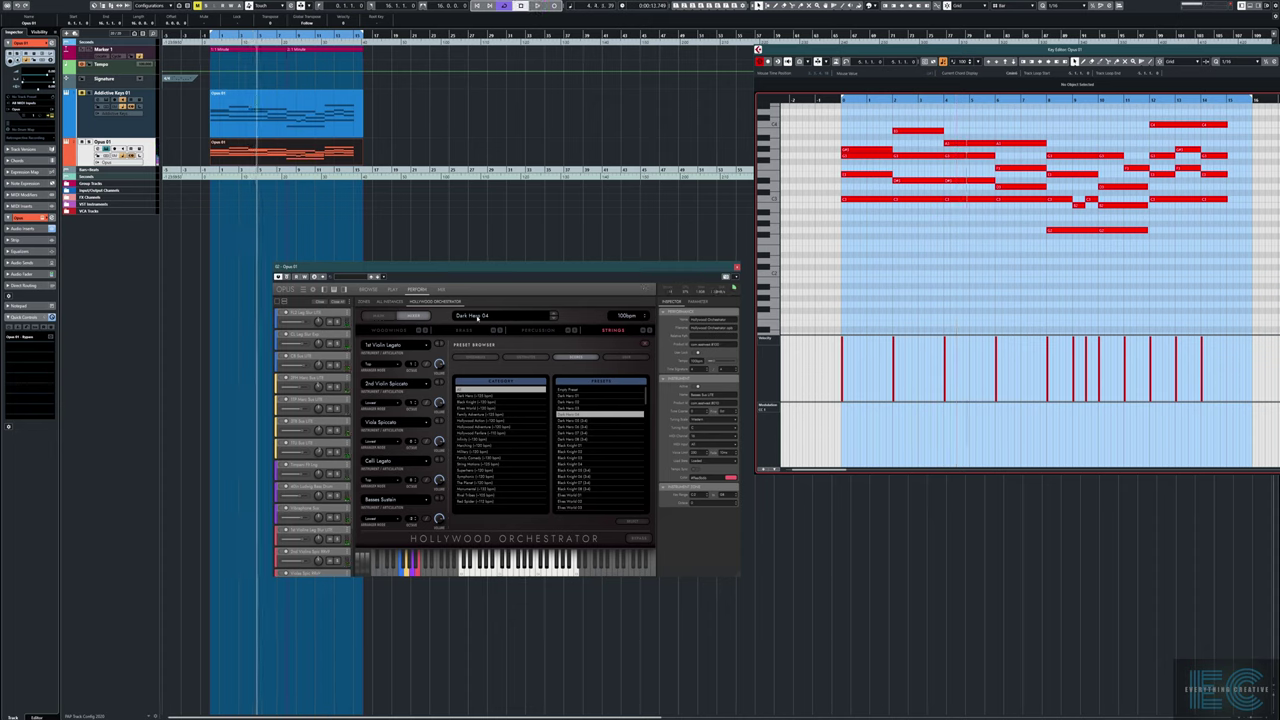
# Browse the ensemble presets and load Full Ensemble - Mystique 01
pyautogui.click(477, 316)
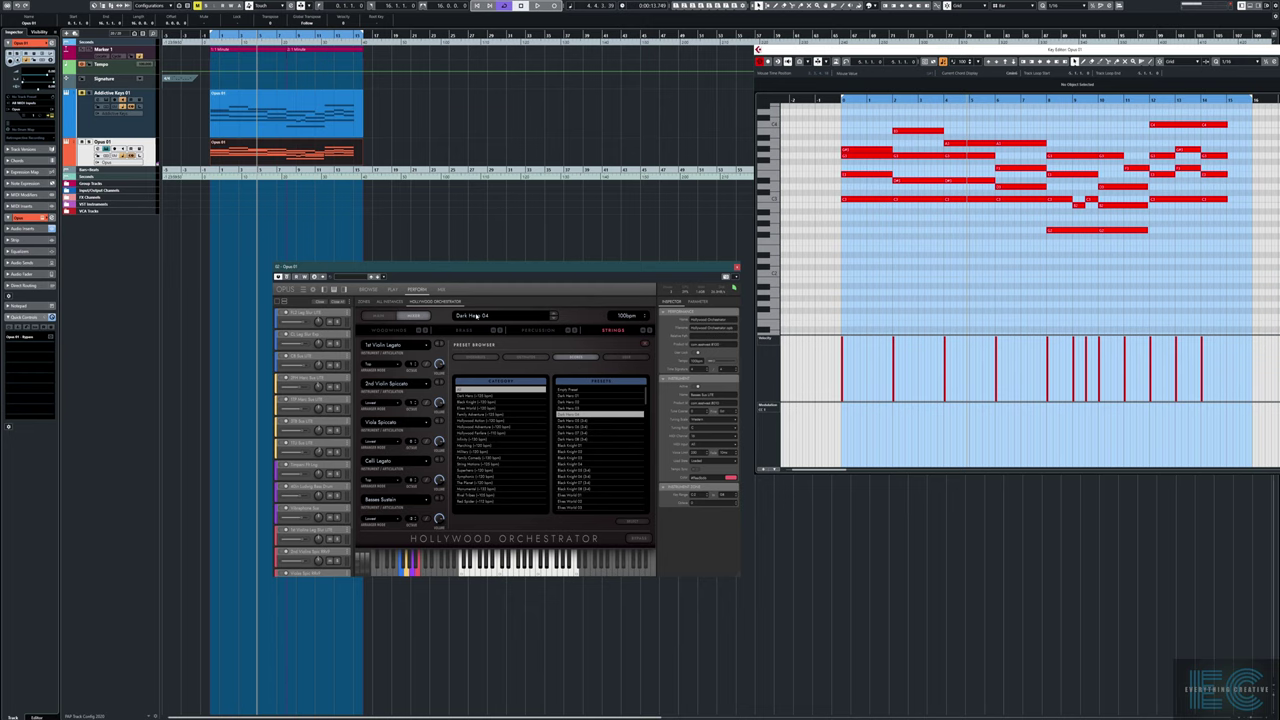
pyautogui.moveTo(574, 275); pyautogui.dragTo(608, 262)
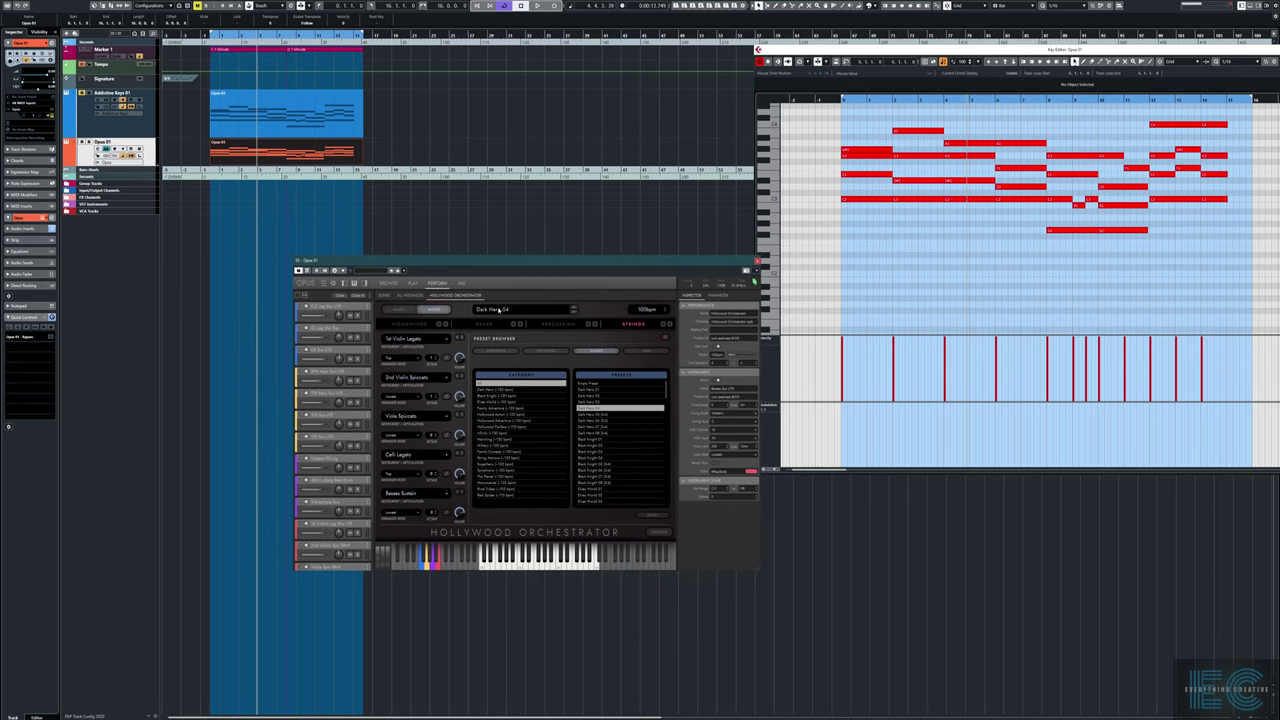
pyautogui.click(501, 352)
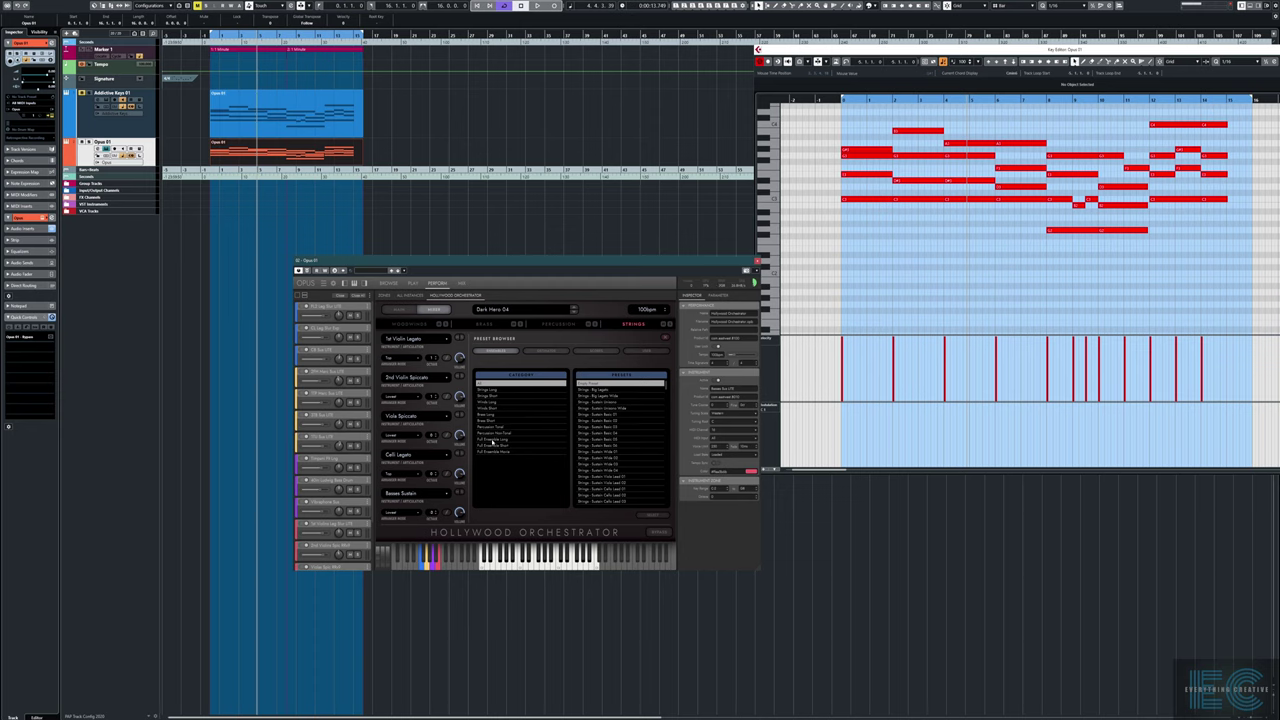
pyautogui.click(498, 452)
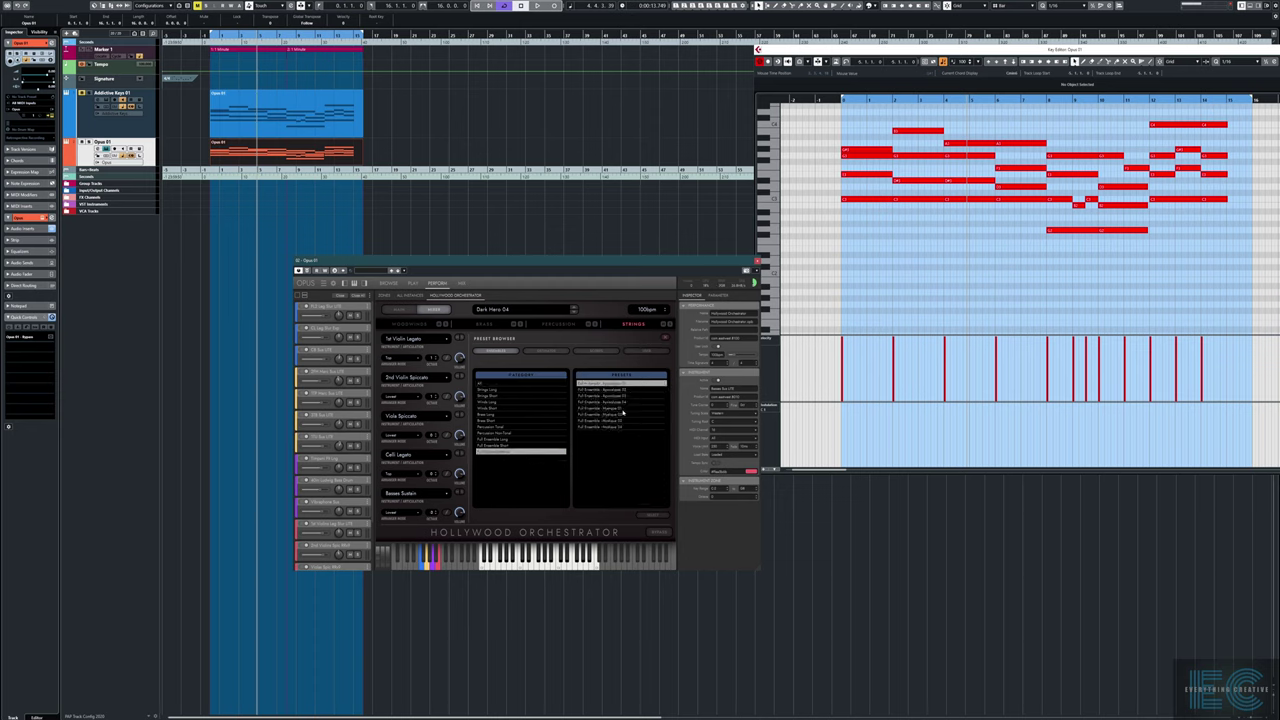
pyautogui.click(603, 410)
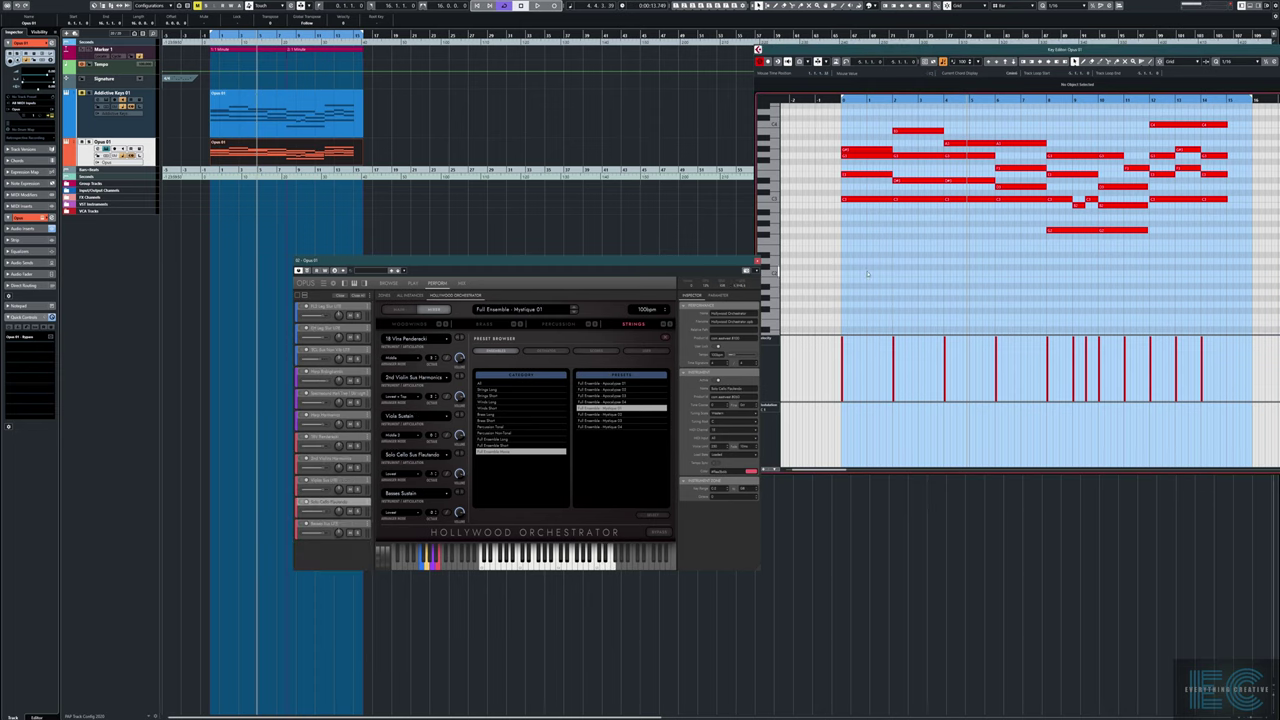
# Play the chord progression from the start to audition Full Ensemble - Mystique 01 and view its strings mixer
pyautogui.press('KP_1')
pyautogui.press('space')
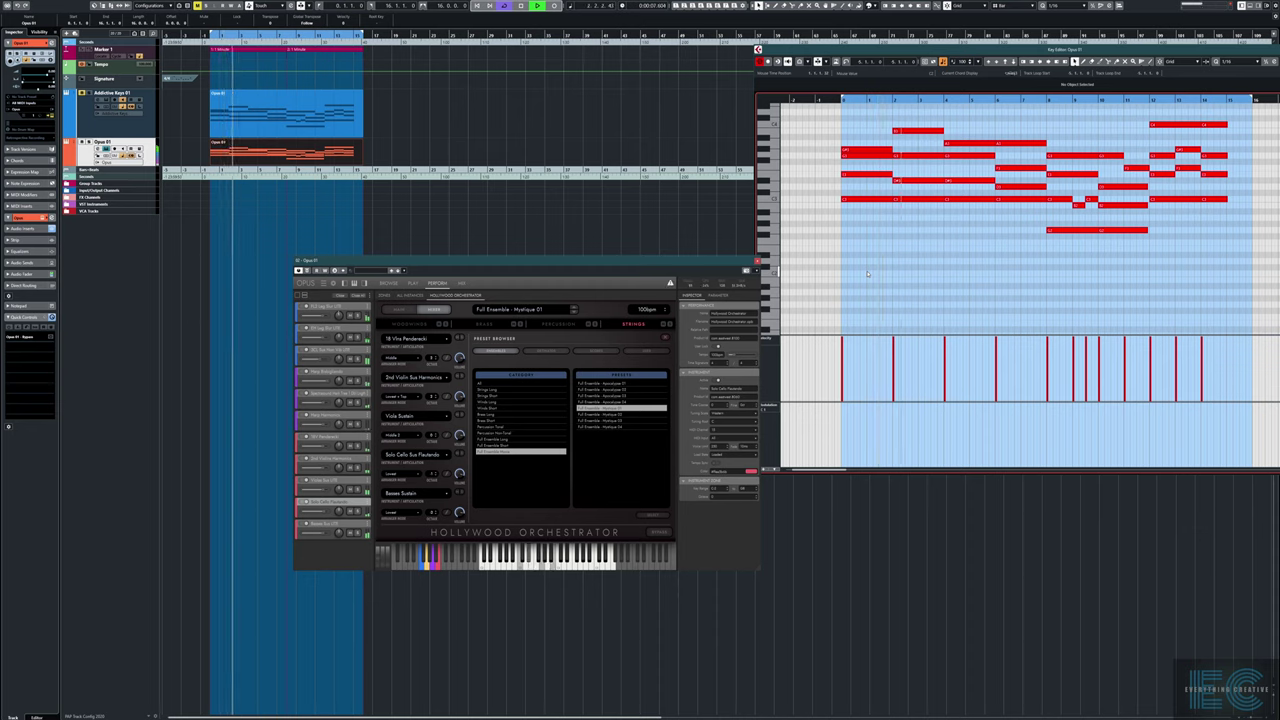
pyautogui.click(459, 359)
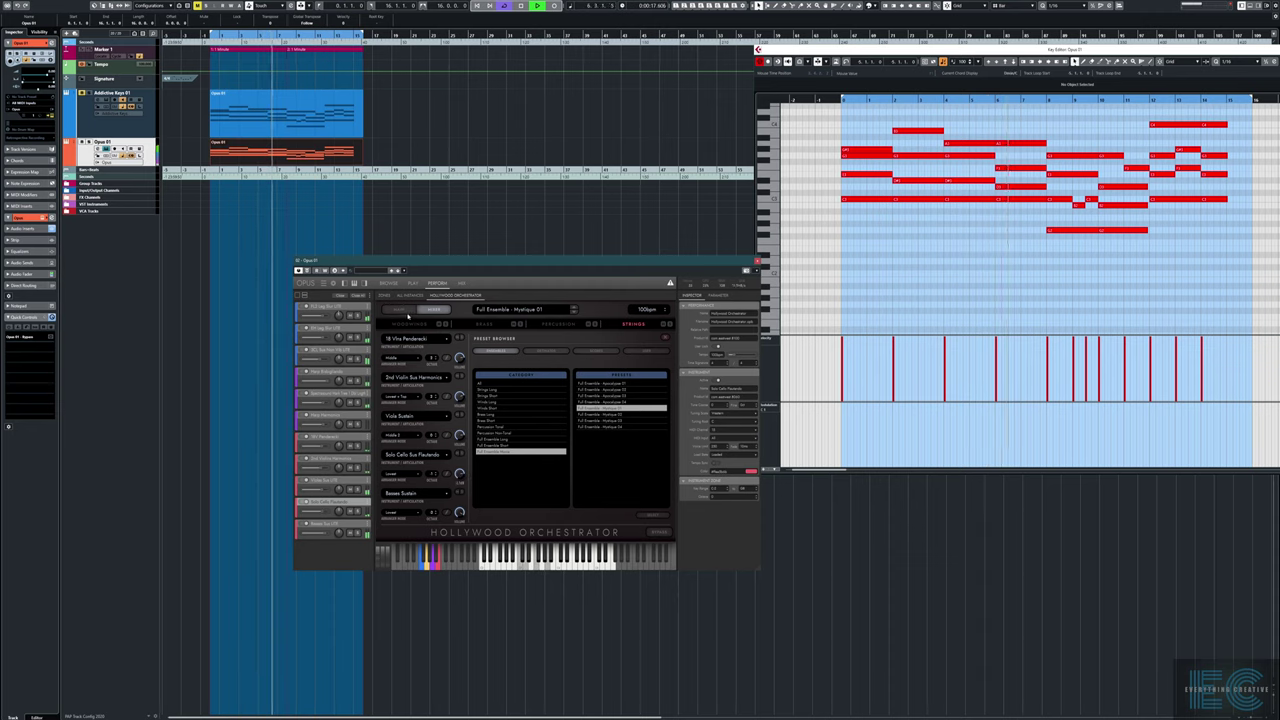
pyautogui.click(432, 310)
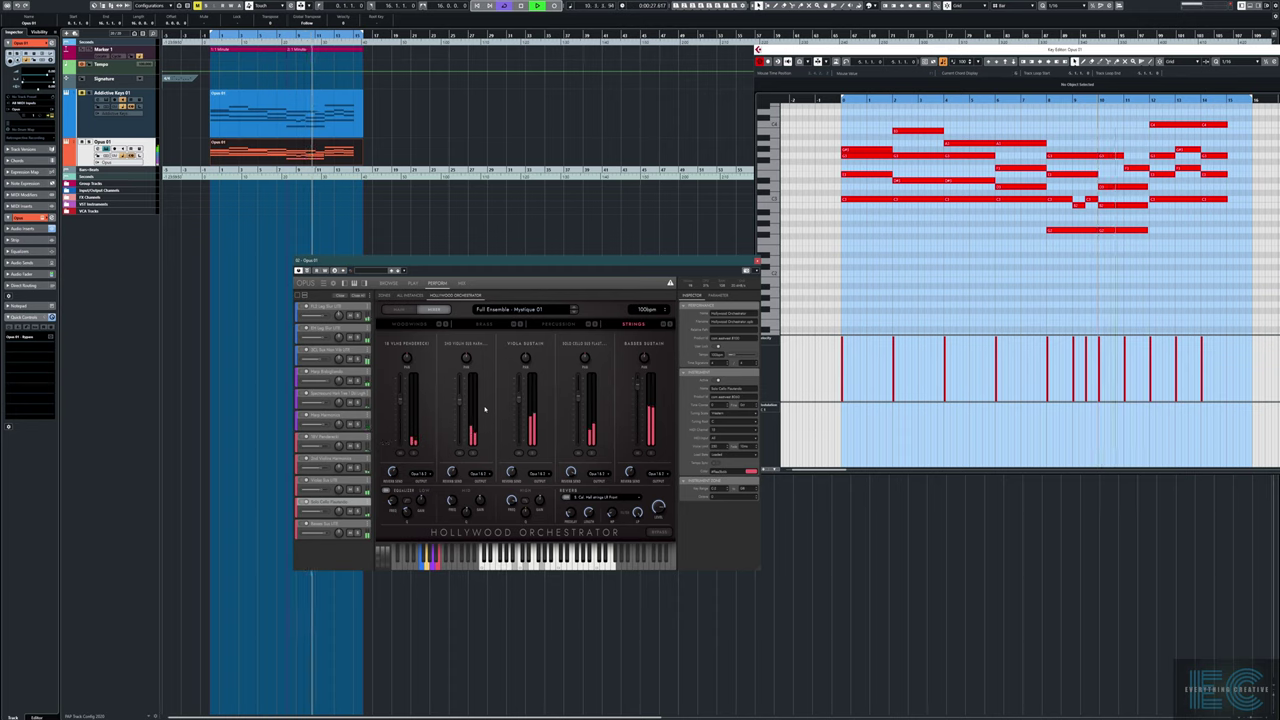
# Bring up the woodwinds mixer, adjust the English horn legato level while listening, and stop playback
pyautogui.click(486, 325)
pyautogui.click(417, 325)
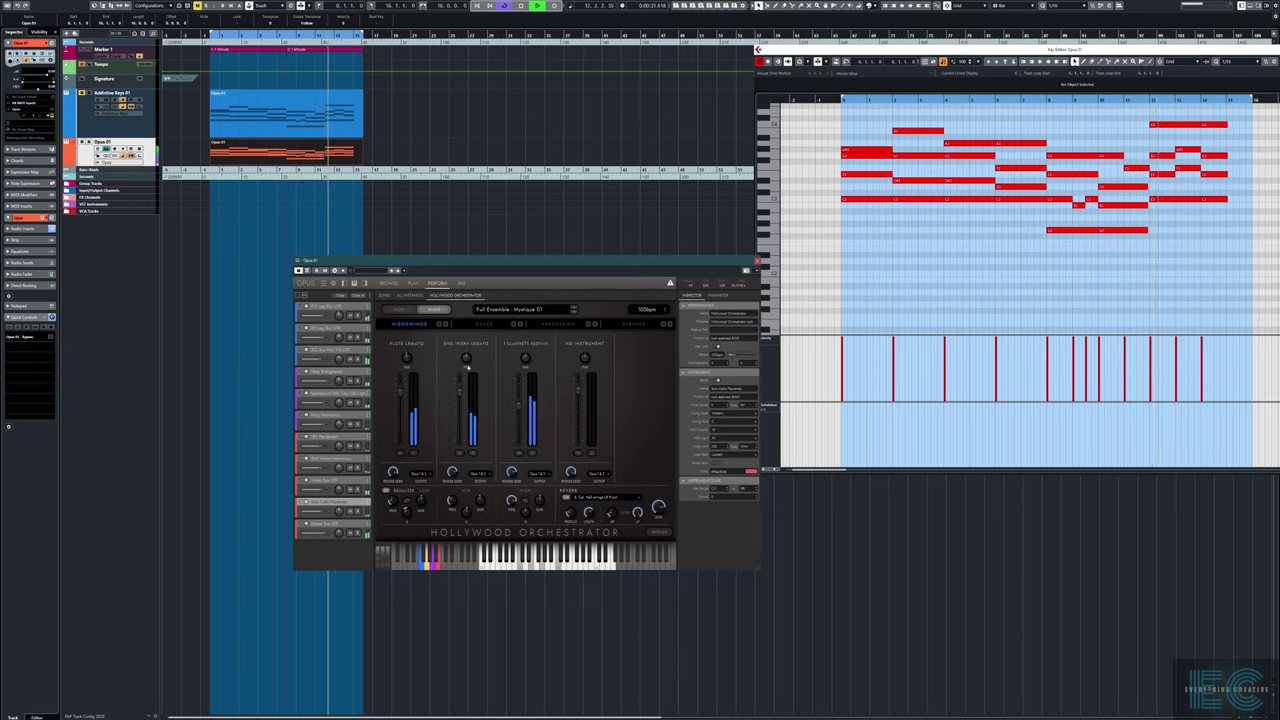
pyautogui.moveTo(460, 392); pyautogui.dragTo(402, 400)
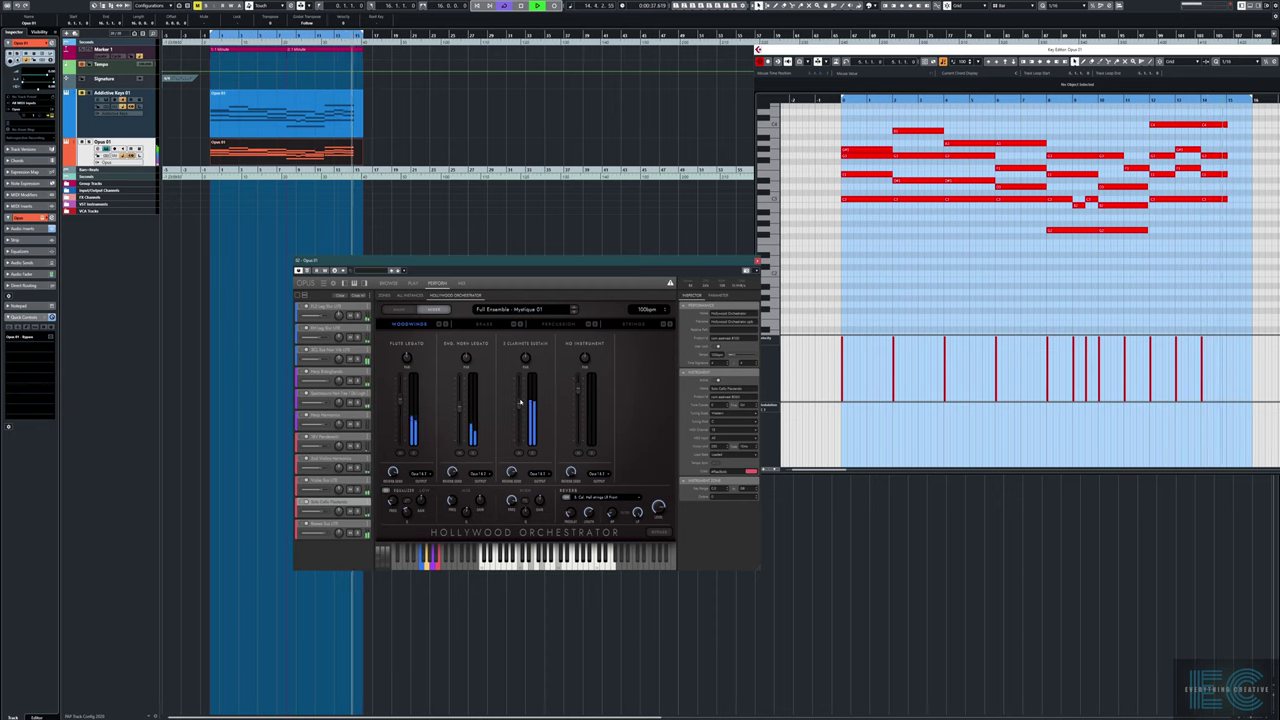
pyautogui.press('space')
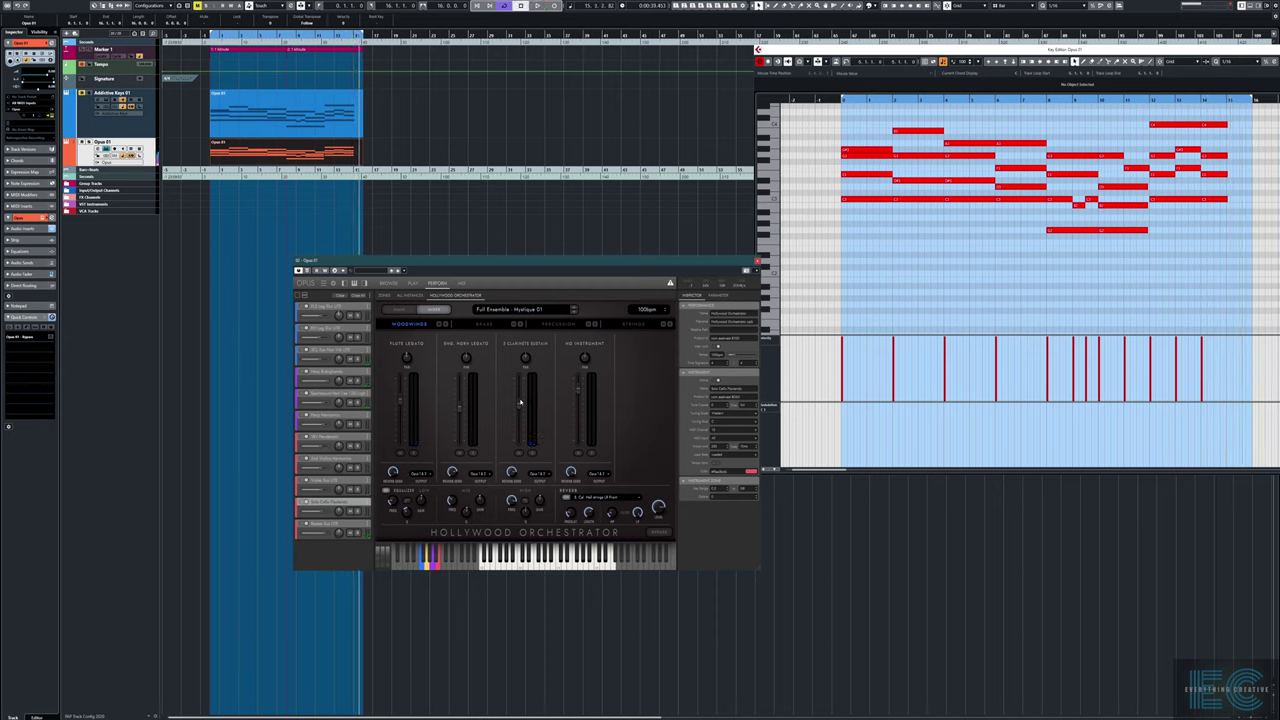